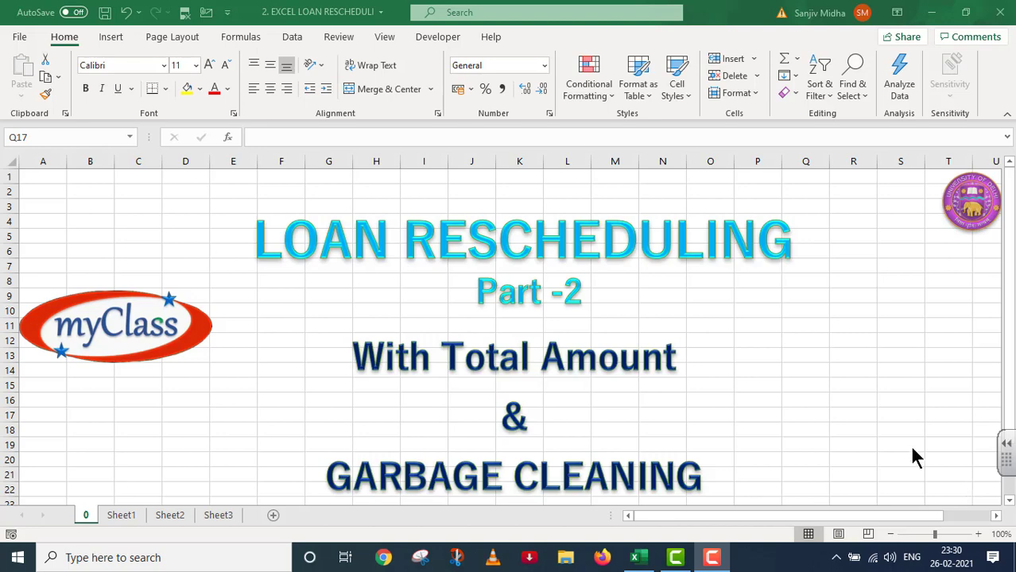
- On Sheet3, enter the question's loan amount of 1000000 in B1 and its unit Rs. in C1
left_click(114, 515)
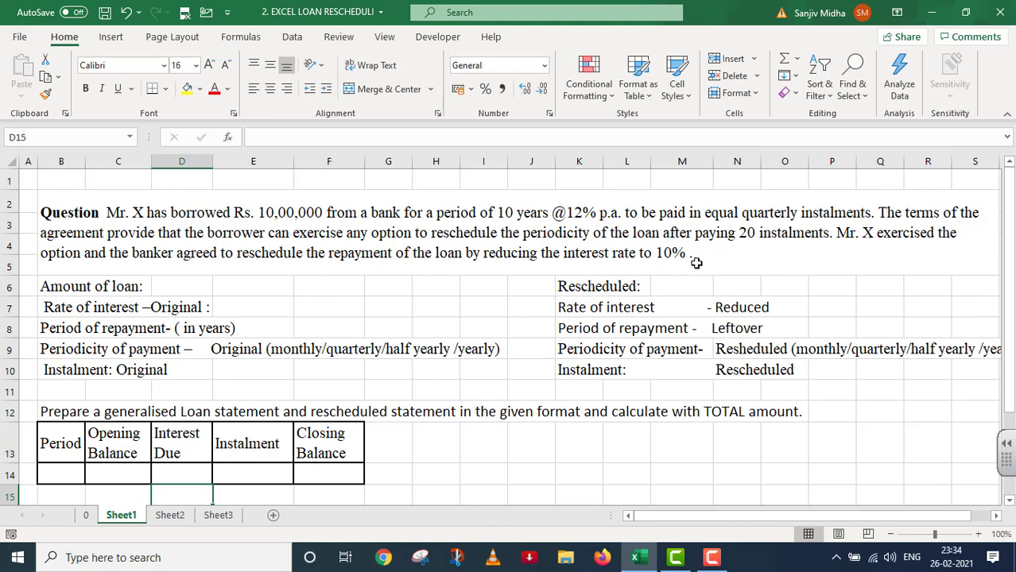
left_click(225, 520)
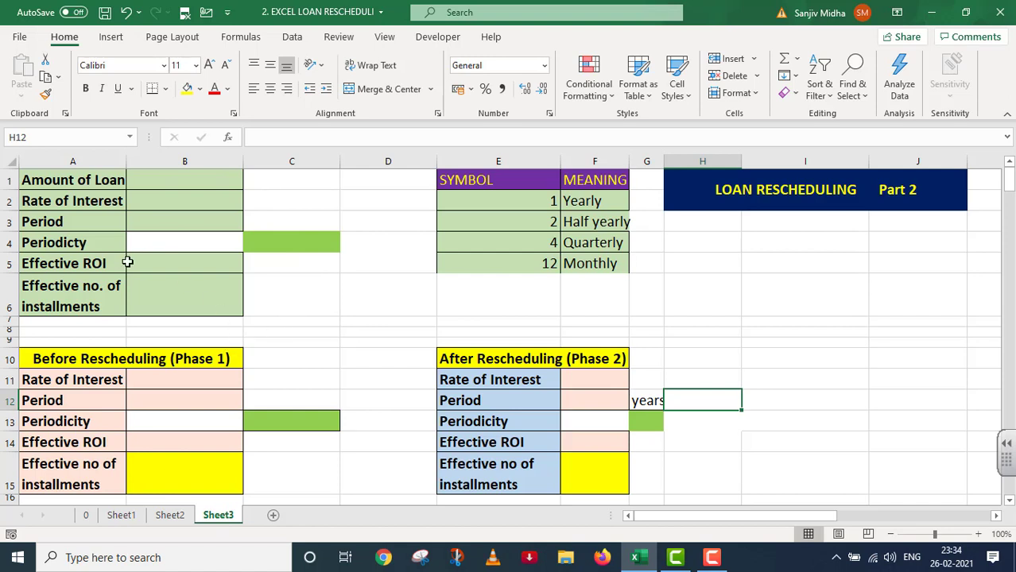
left_click(159, 180)
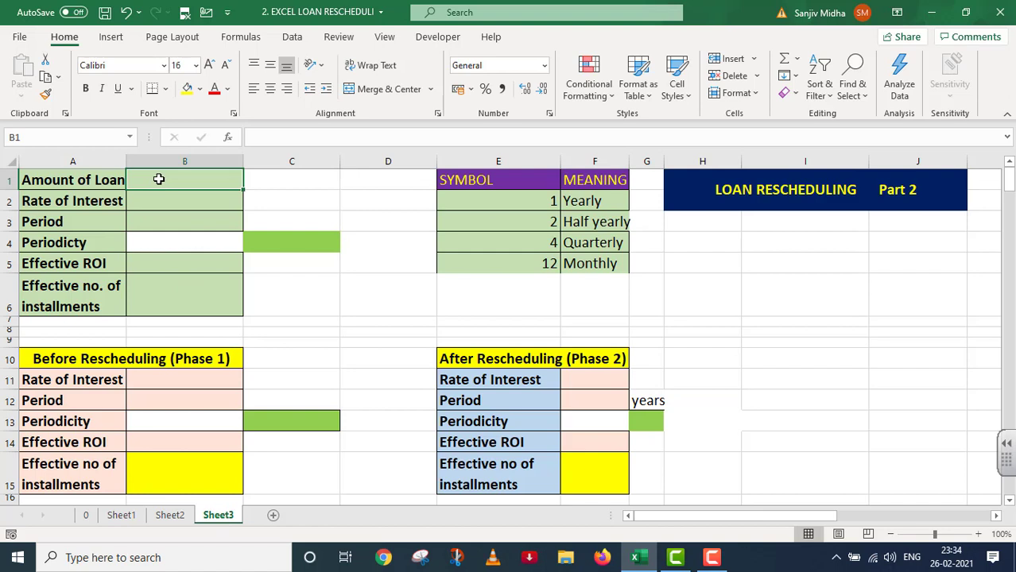
type("100")
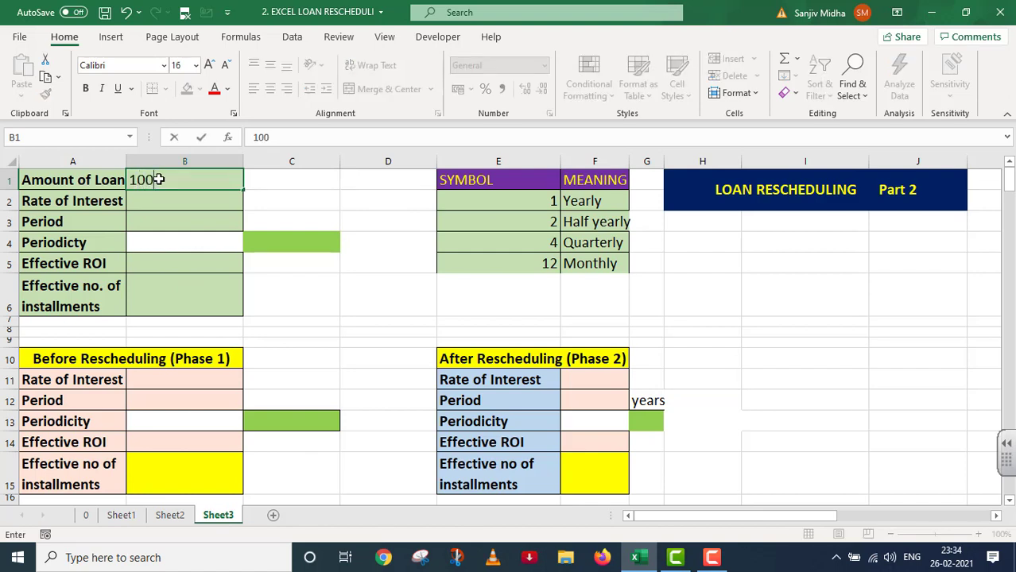
type("0000")
left_click(265, 178)
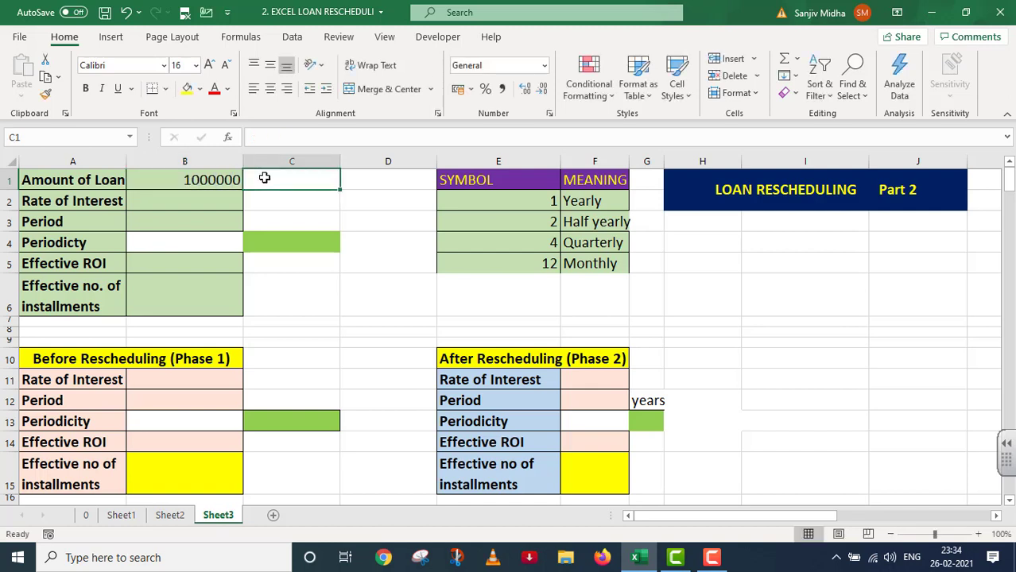
type("Rs.")
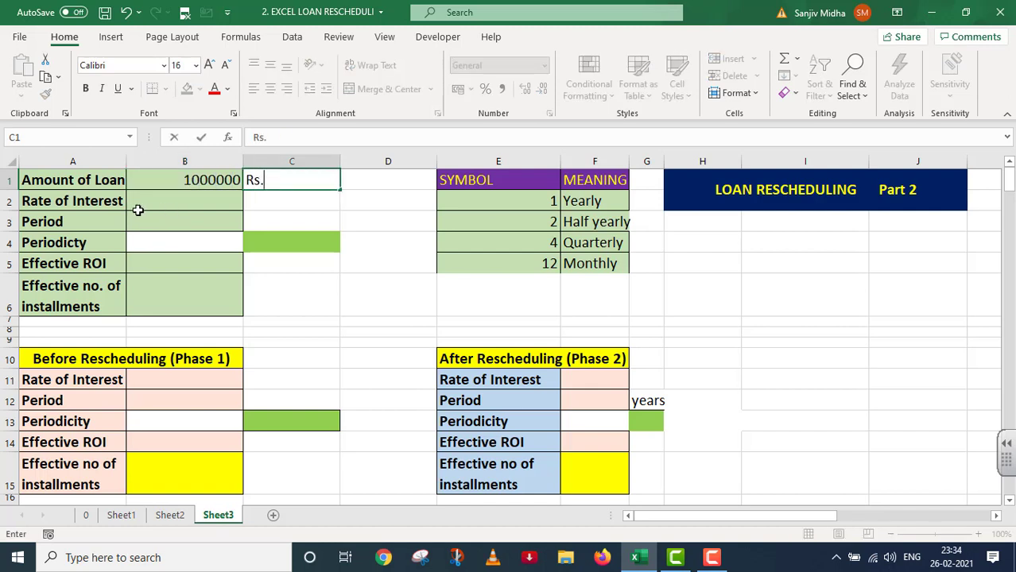
- Enter the interest rate 12% with P.A. beside it in row 2, and the period 10 with Years in row 3
left_click(202, 199)
type("12%")
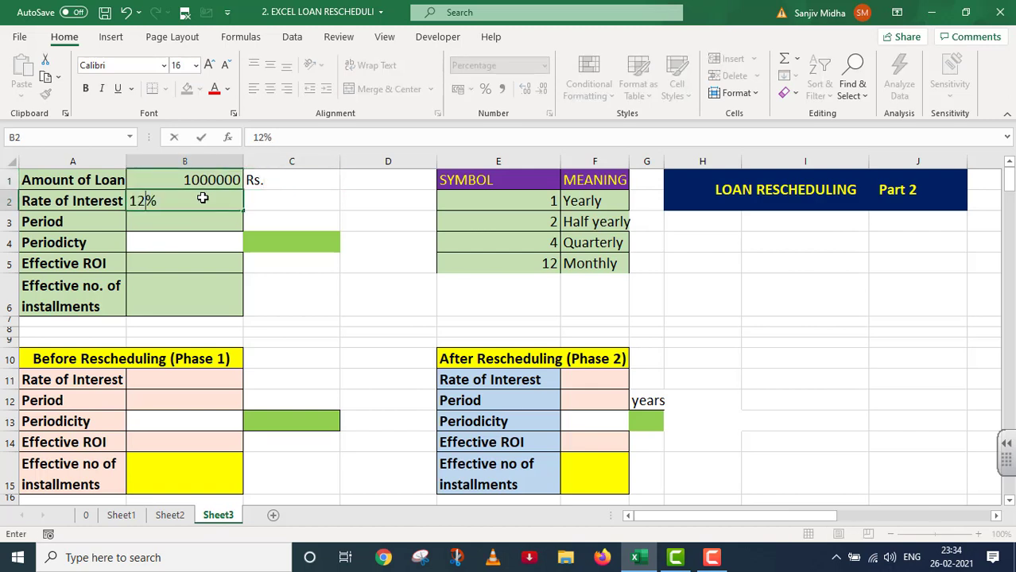
left_click(267, 200)
type("P.A.")
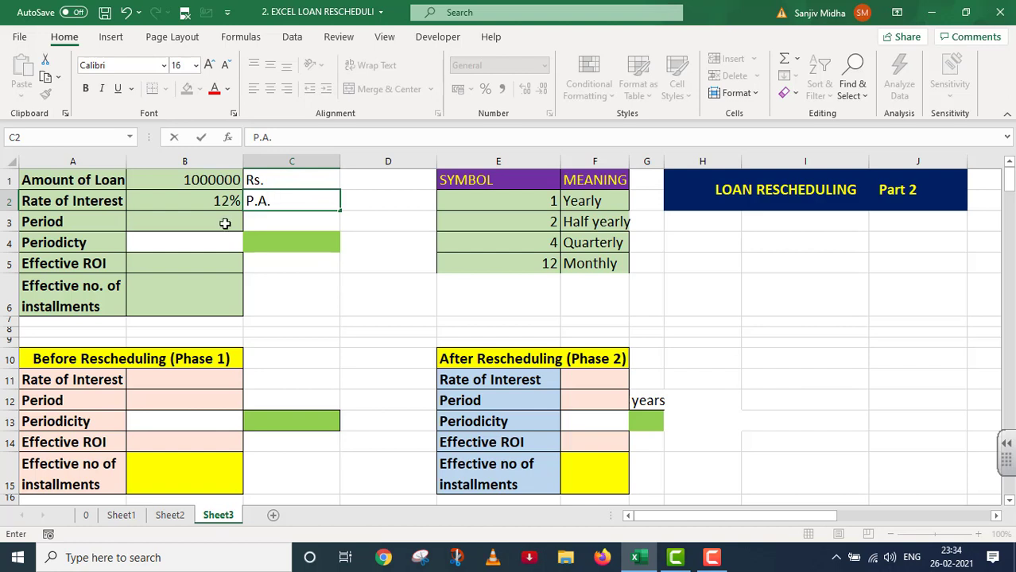
left_click(225, 223)
type("10")
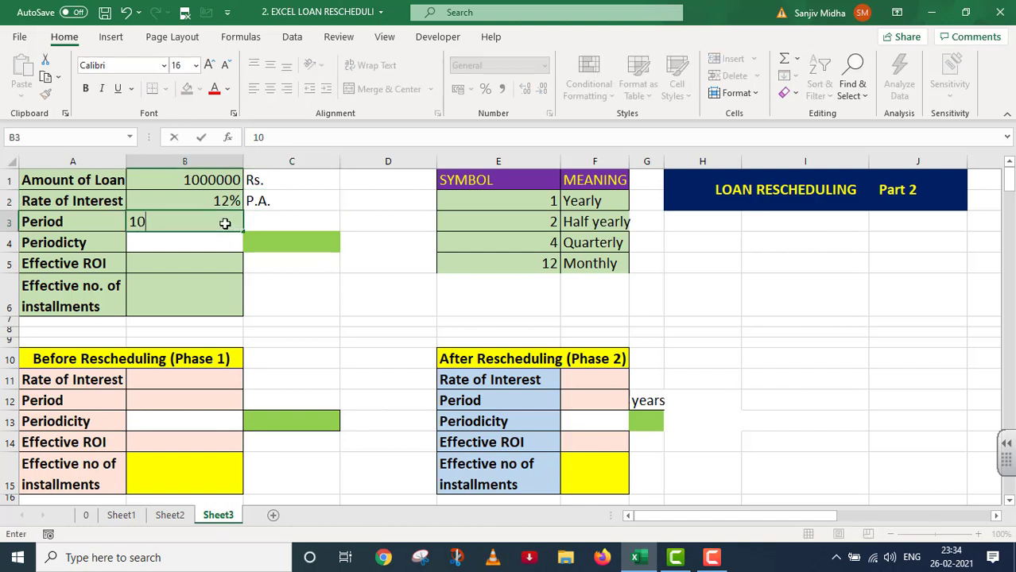
left_click(273, 222)
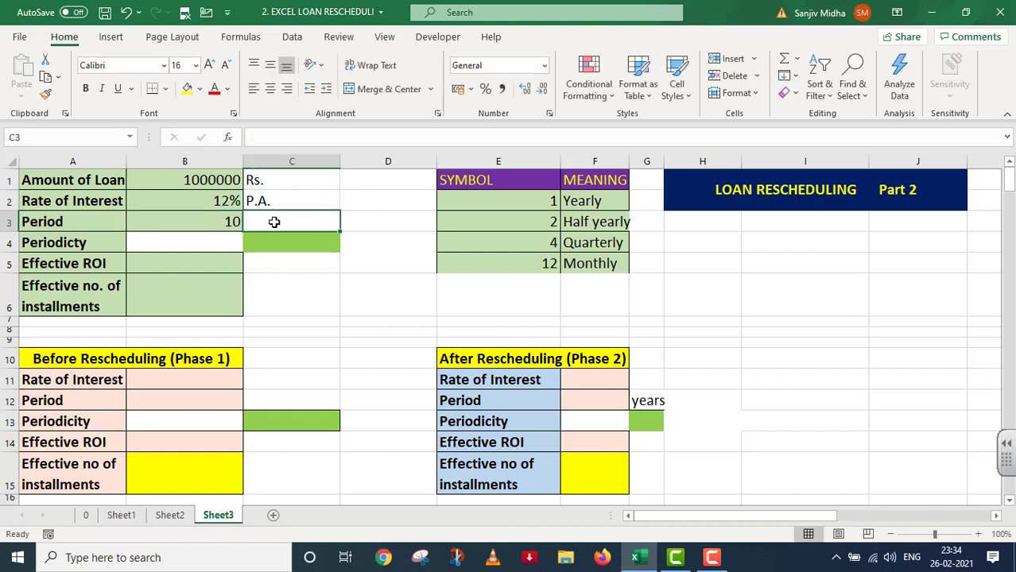
type("Years")
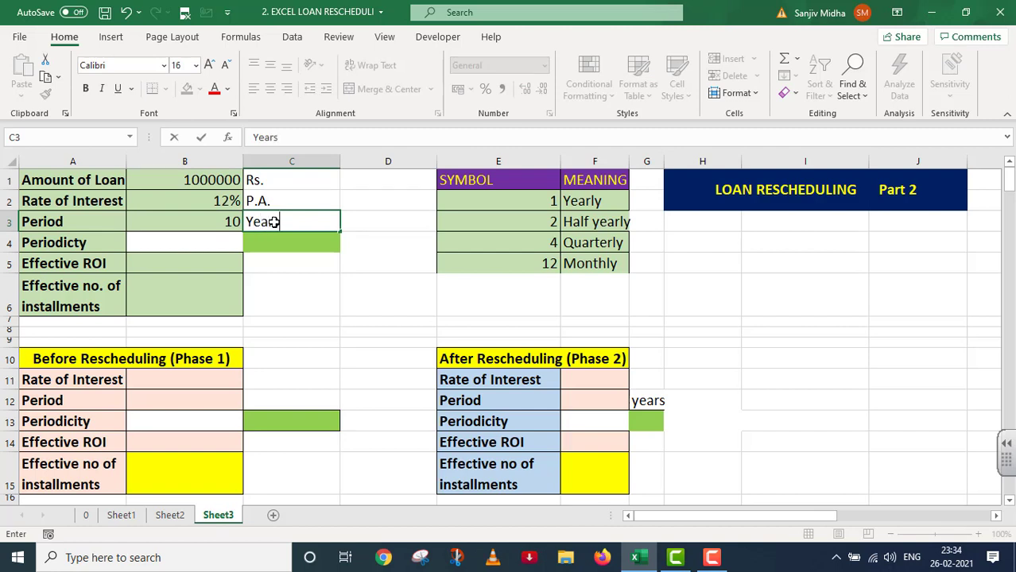
- Add list-type data validation to the Periodicity cell B4 using the symbols in $E$2:$E$5 as its source
left_click(221, 242)
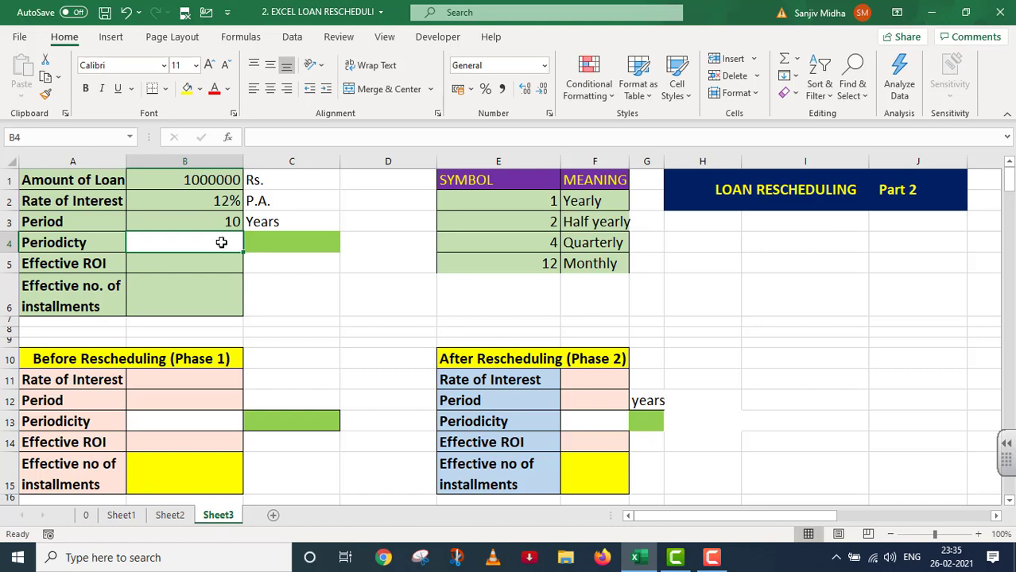
left_click(292, 37)
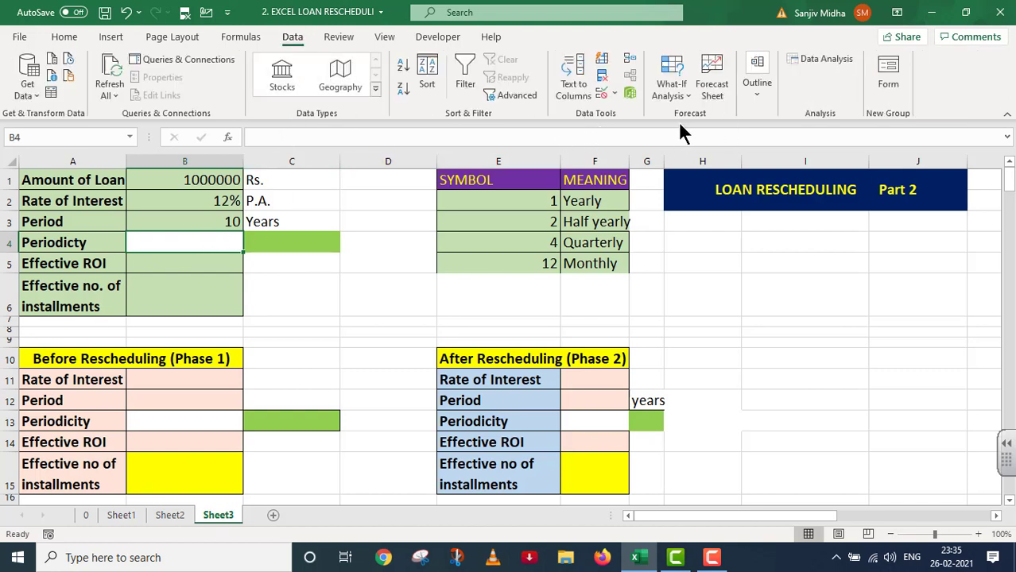
left_click(619, 97)
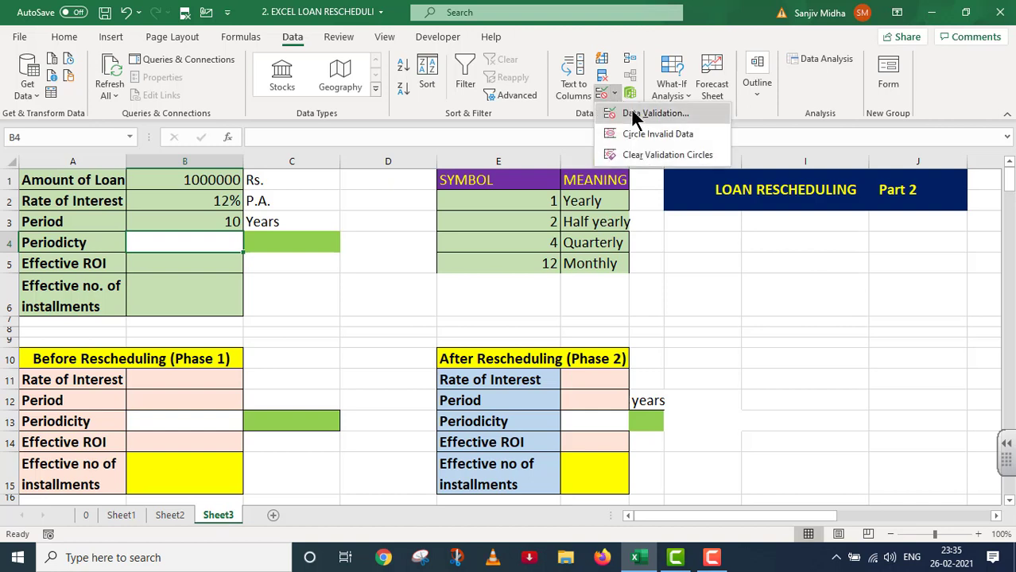
left_click(633, 113)
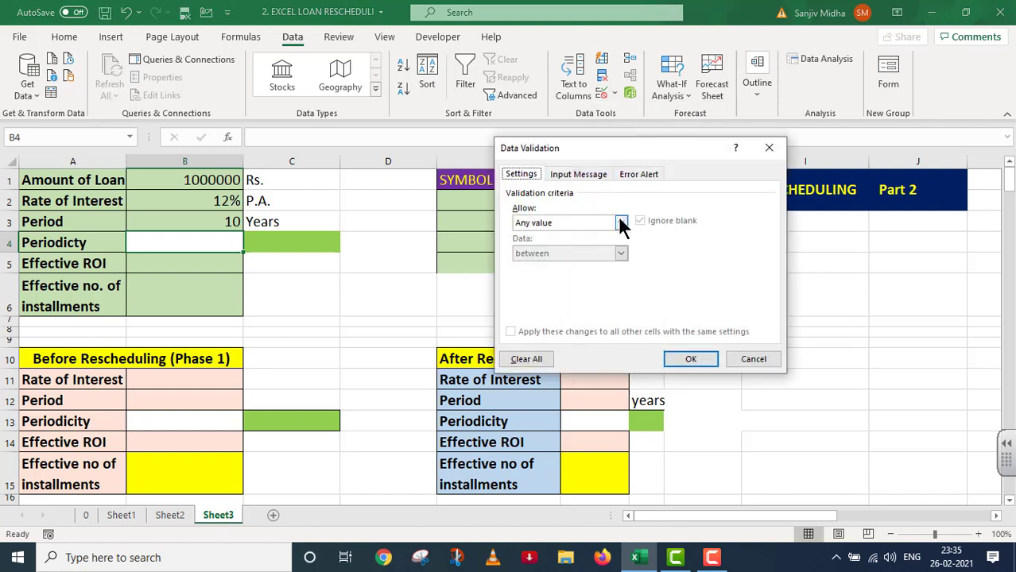
left_click(620, 223)
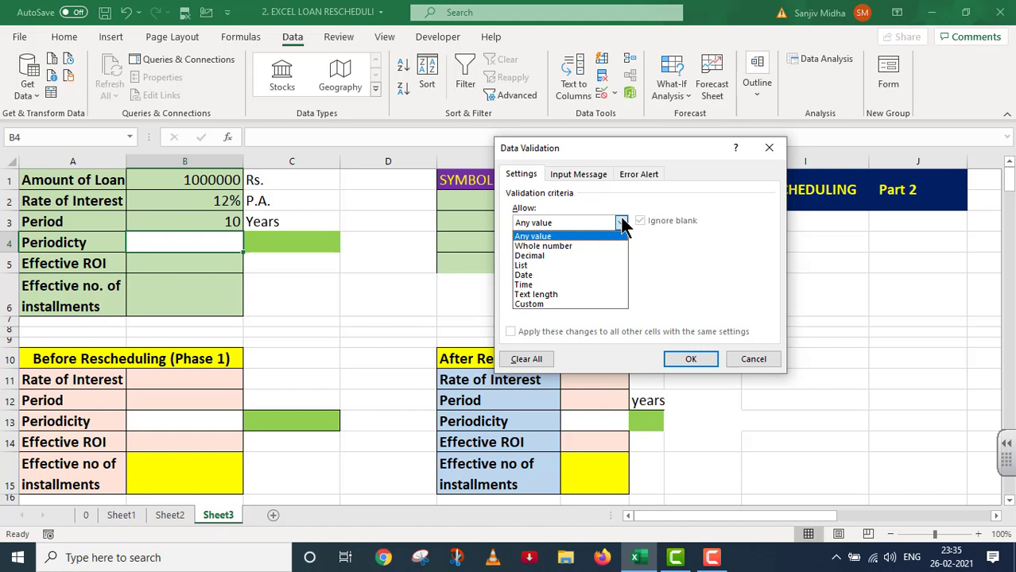
left_click(524, 265)
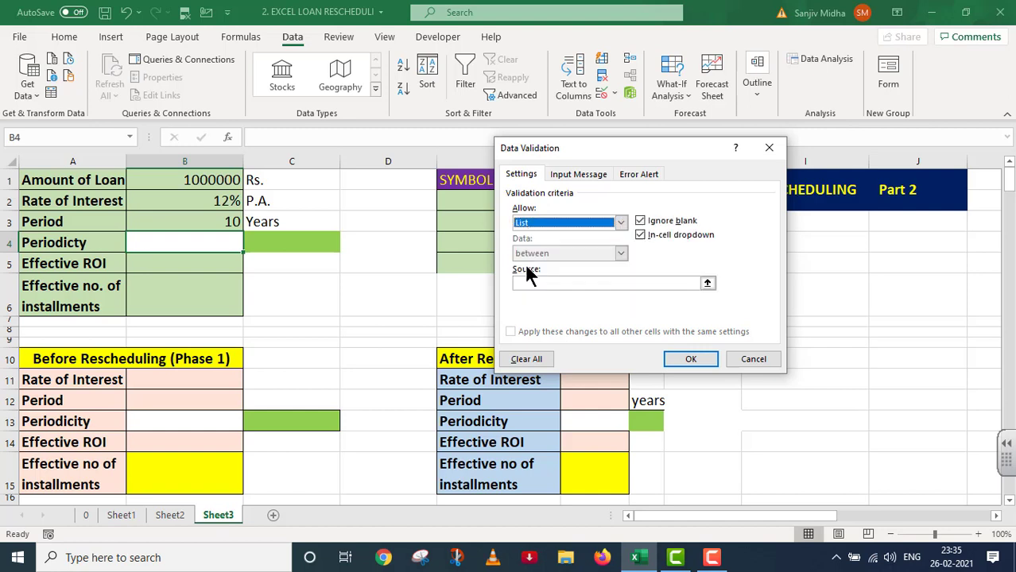
left_click(523, 284)
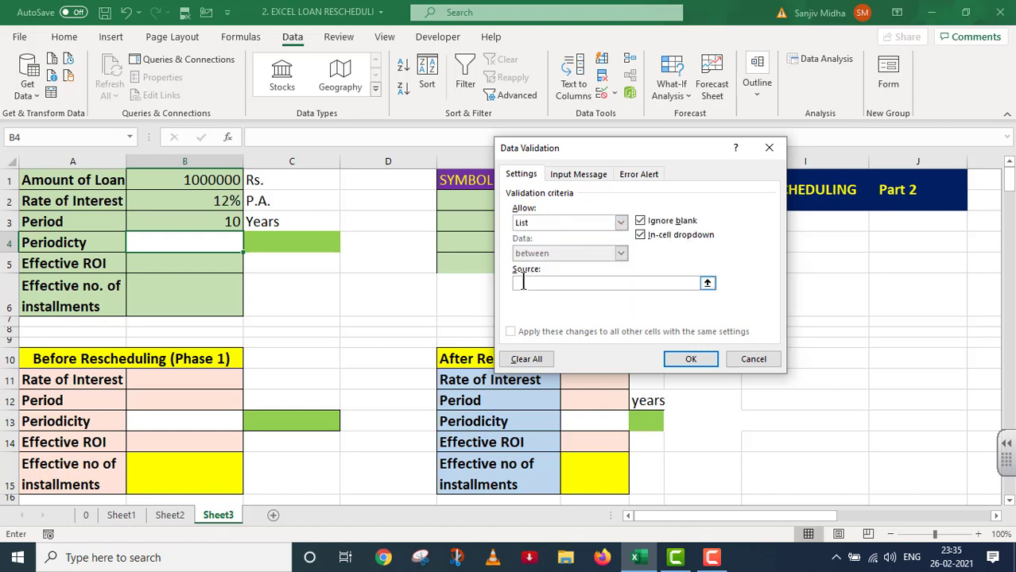
left_click_drag(607, 144, 242, 163)
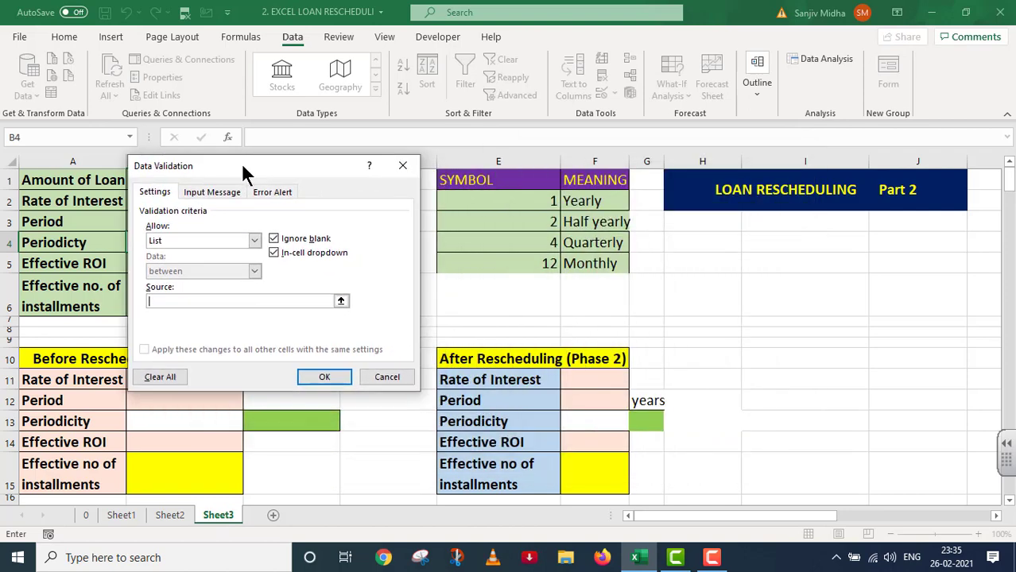
left_click(493, 197)
left_click_drag(494, 197, 514, 270)
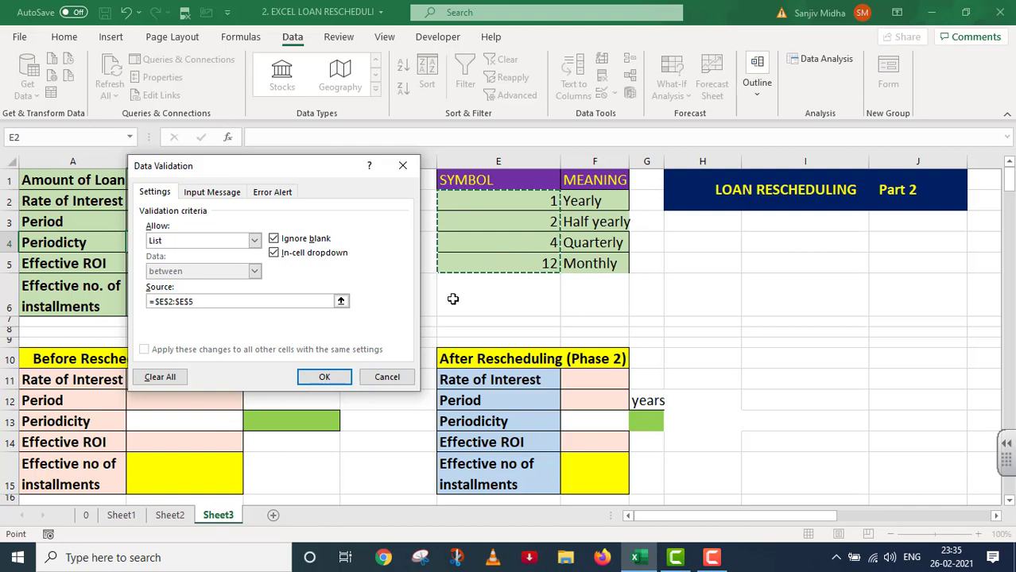
left_click(322, 379)
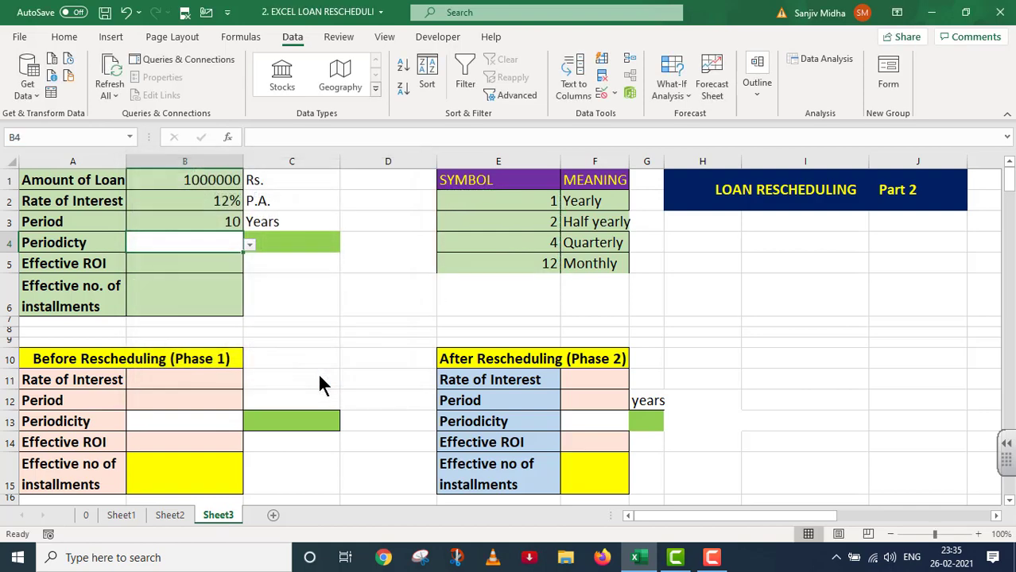
- Choose 4 as the periodicity in B4 from its validation list
left_click(249, 246)
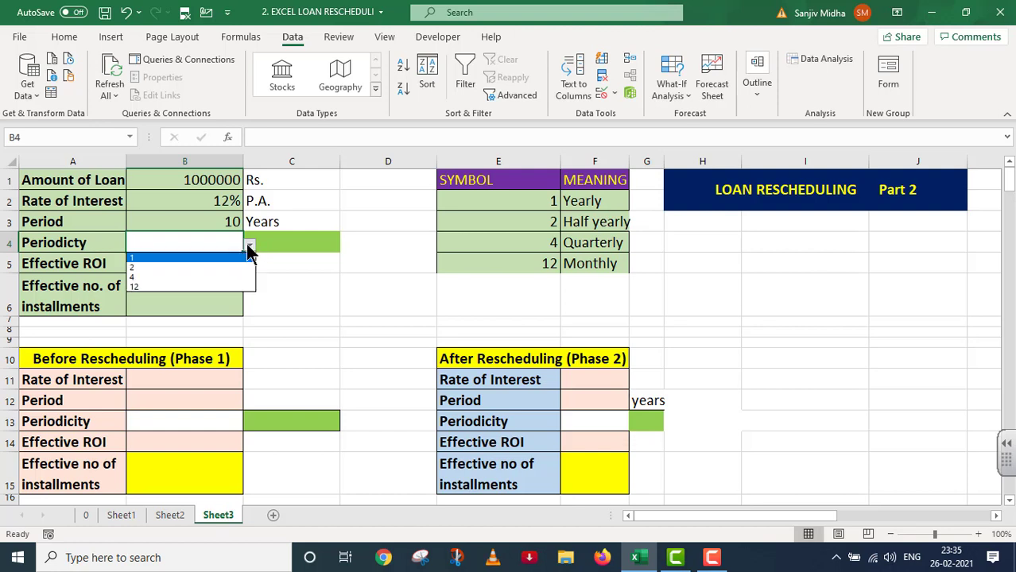
left_click(194, 254)
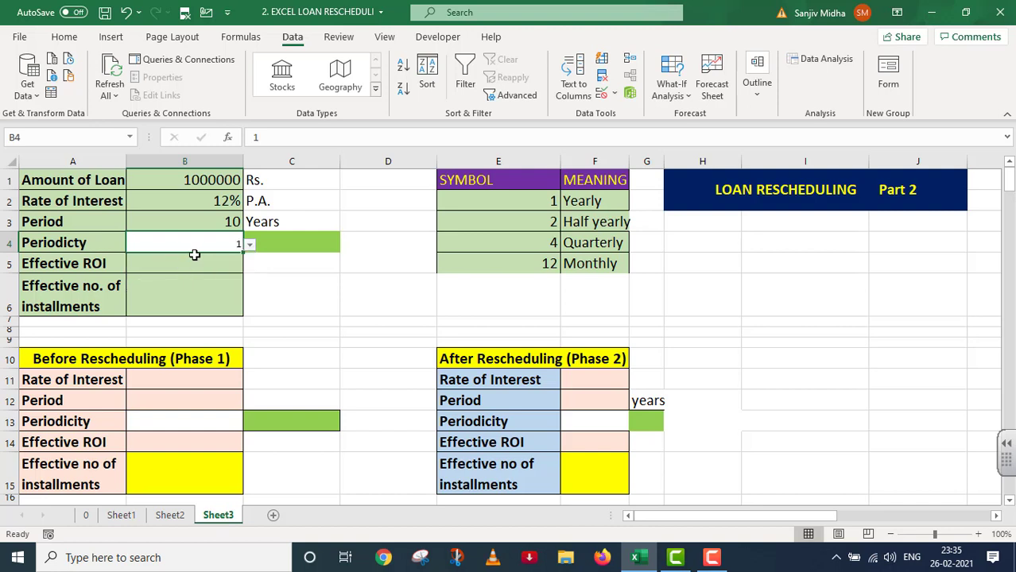
left_click(249, 245)
left_click(221, 275)
- Set the font size of the periodicity value in B4 to 16
left_click(65, 37)
left_click(195, 68)
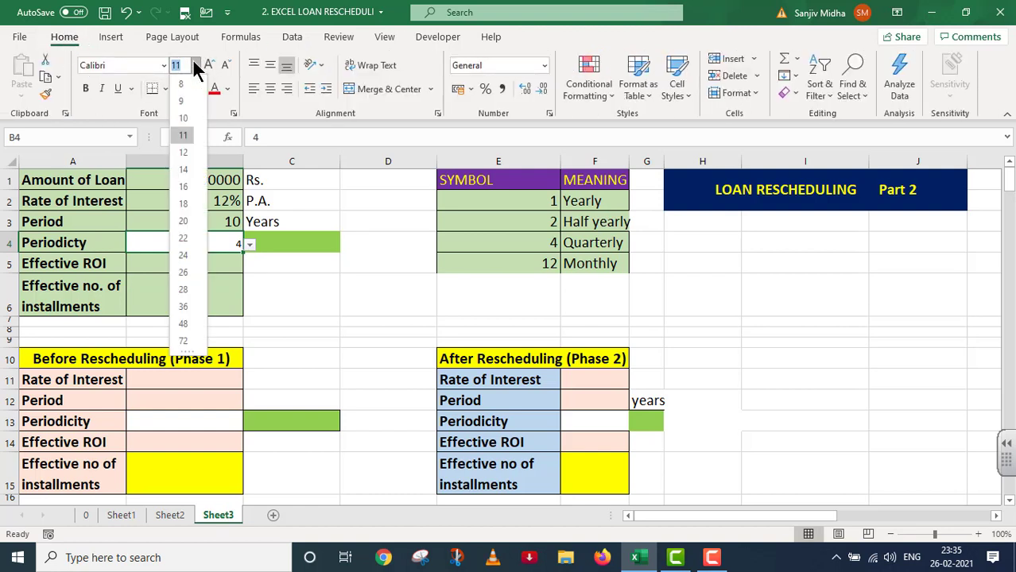
left_click(183, 187)
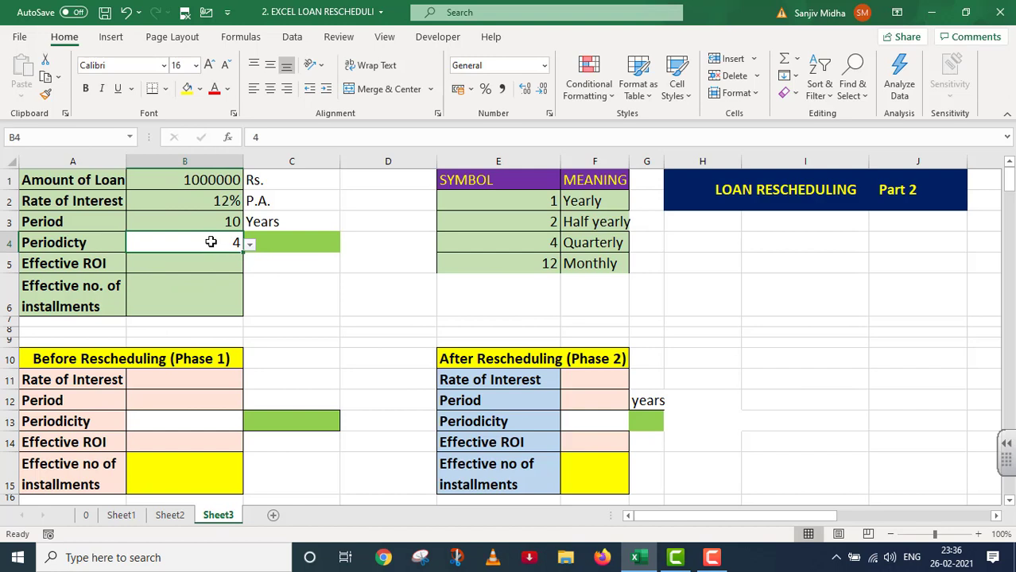
left_click(250, 245)
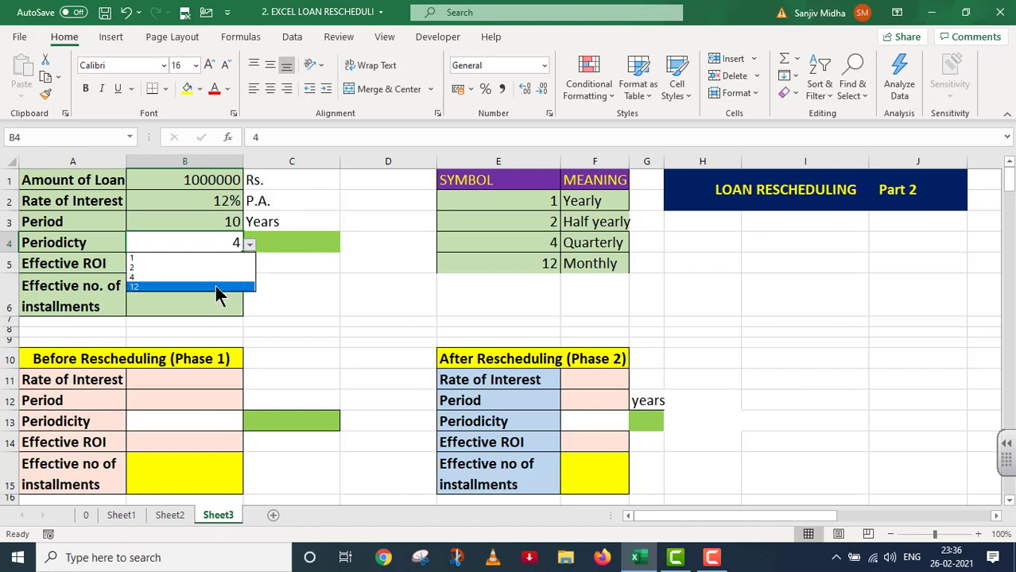
key("Escape")
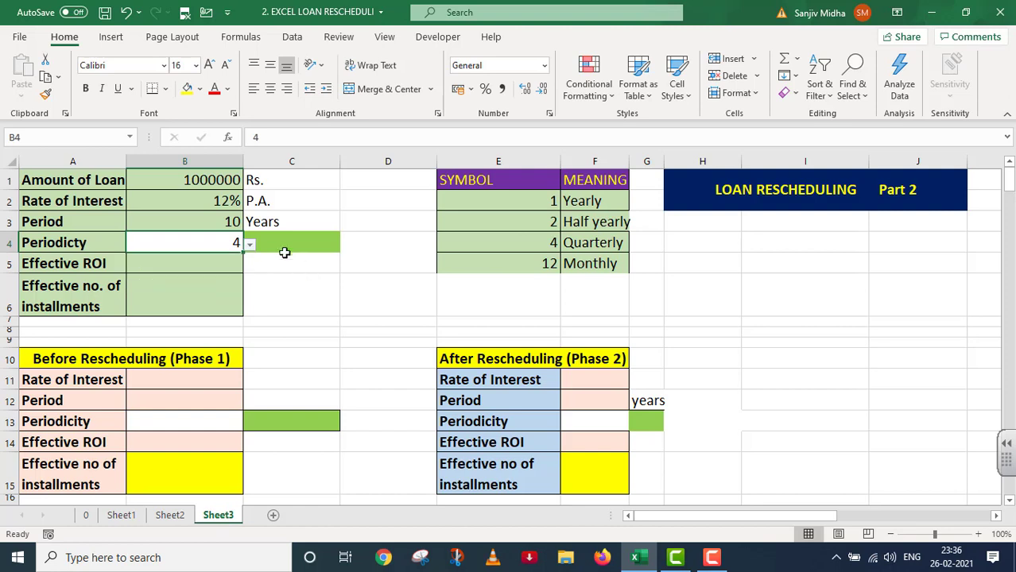
- Enter =VLOOKUP(B4,E2:F5,2,FALSE) in C4 to look up the meaning of the periodicity symbol
left_click(281, 248)
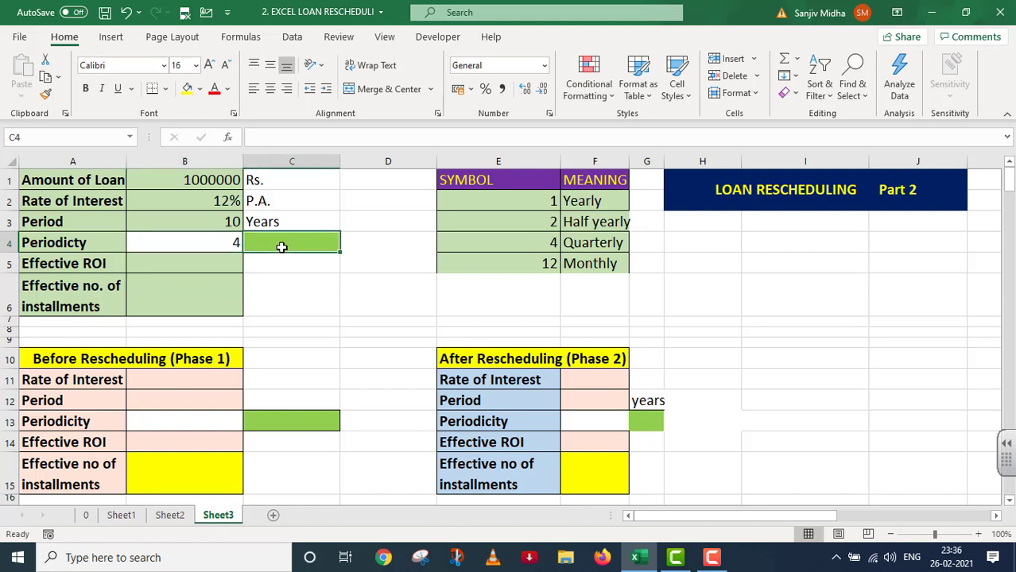
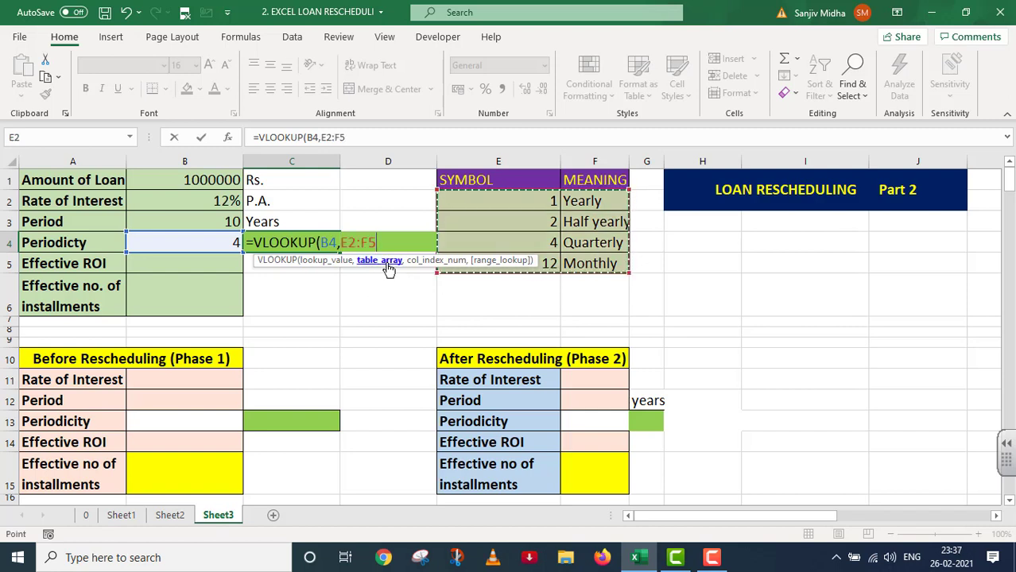
type(",")
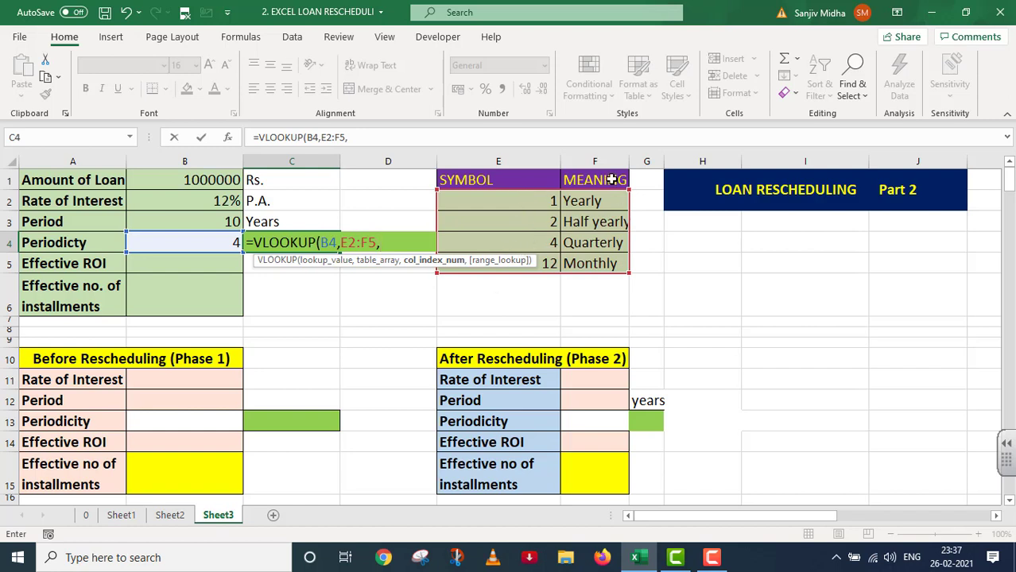
type("2,")
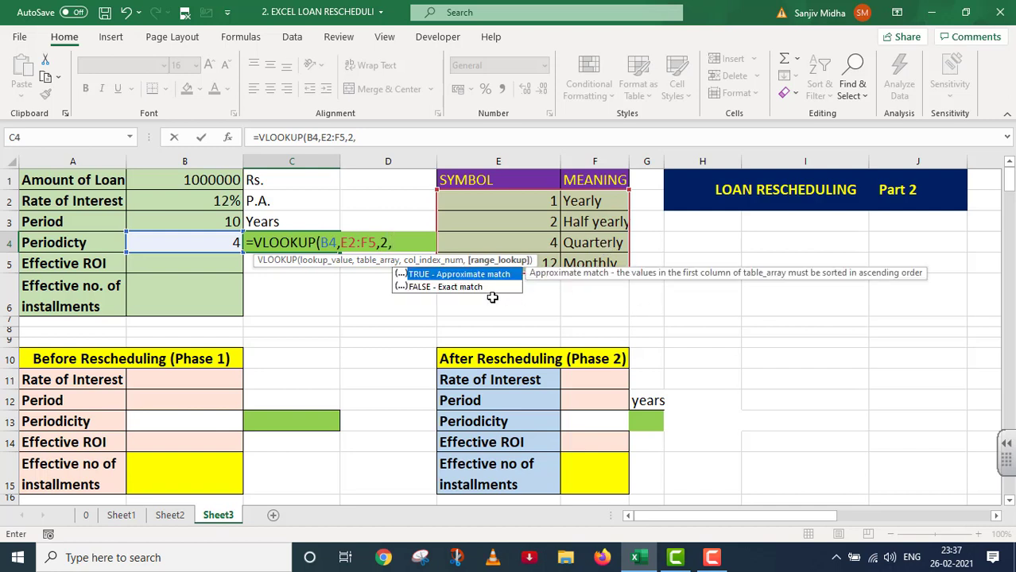
left_click(453, 285)
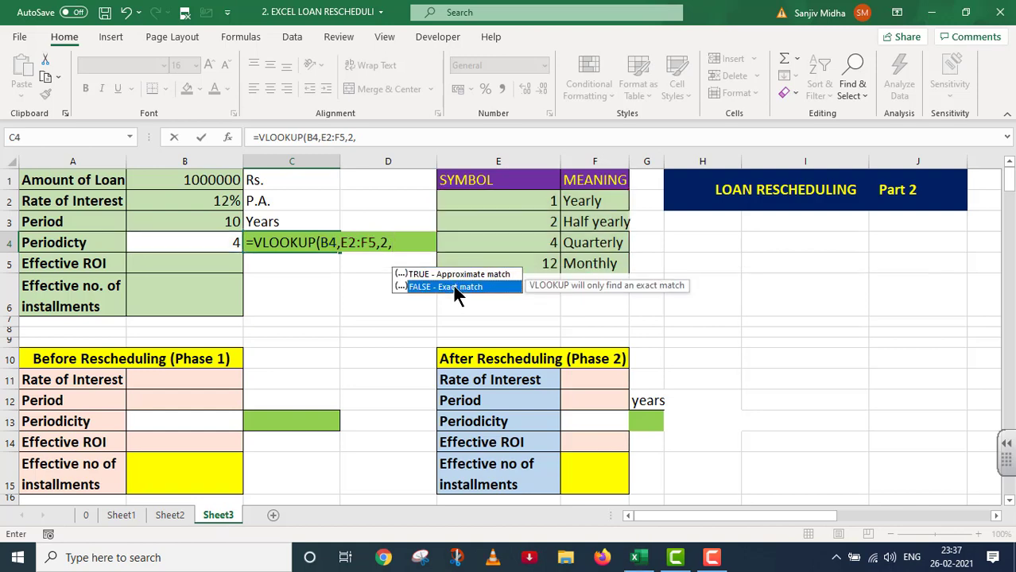
double_click(453, 285)
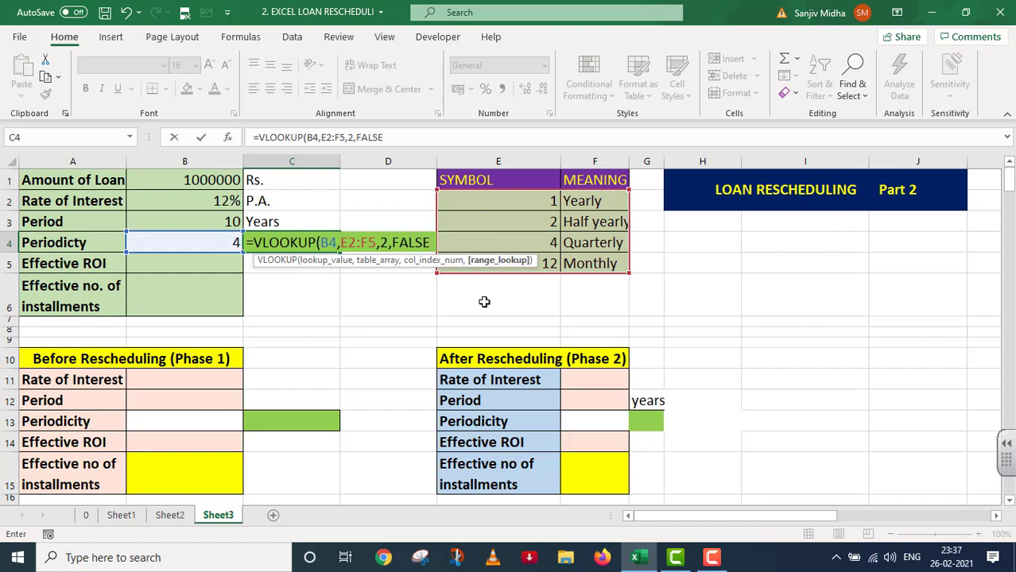
type(")")
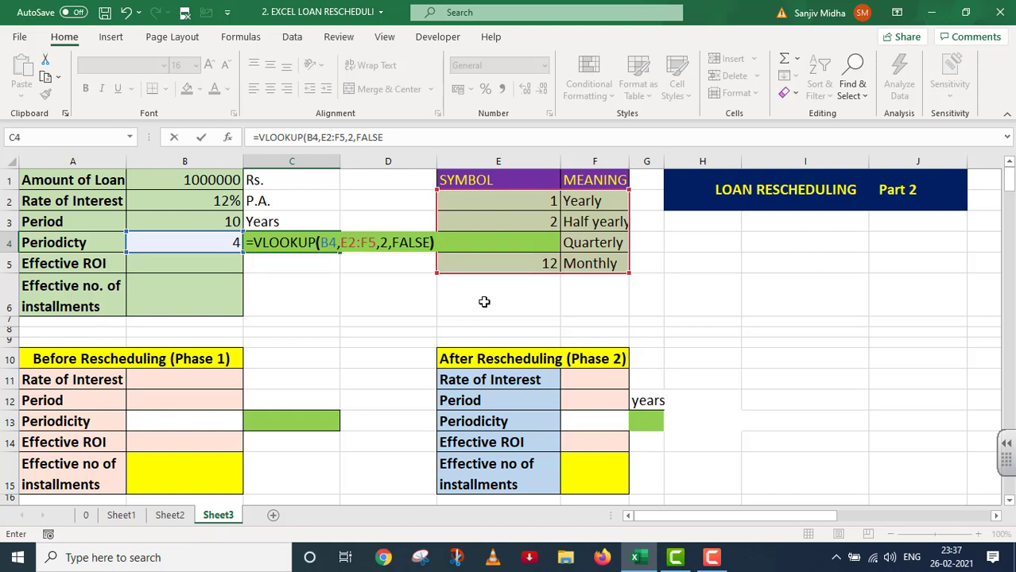
key("Return")
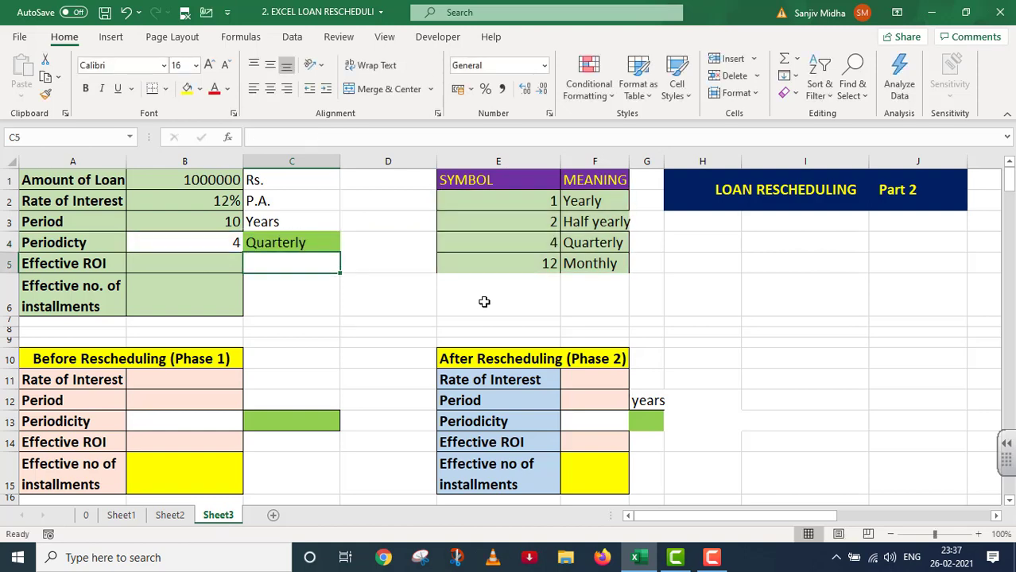
- Test the periodicity lookup by choosing 1, 12 and 2 in B4, finishing with 4
left_click(234, 245)
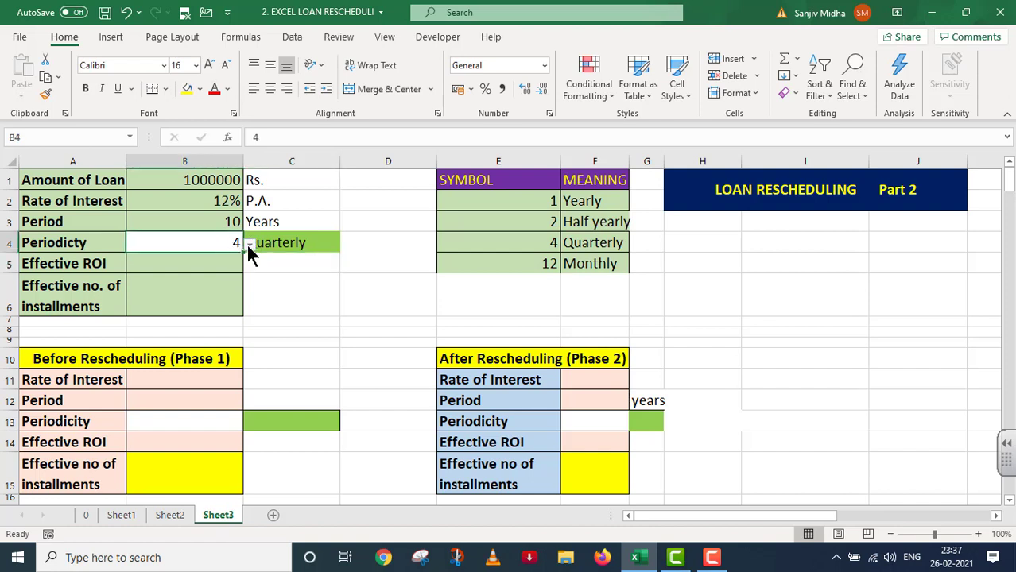
left_click(249, 247)
left_click(197, 259)
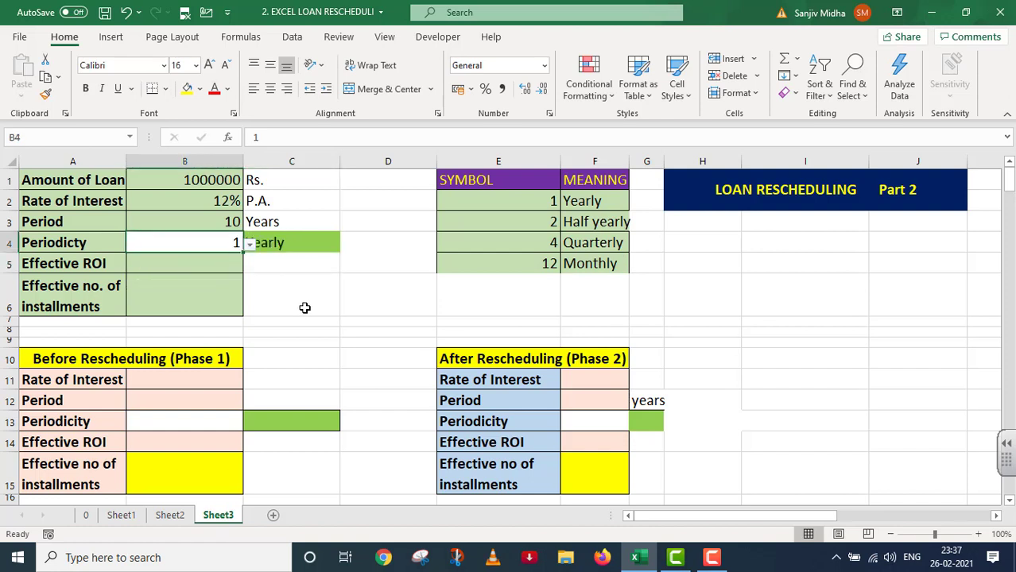
left_click(249, 245)
left_click(182, 287)
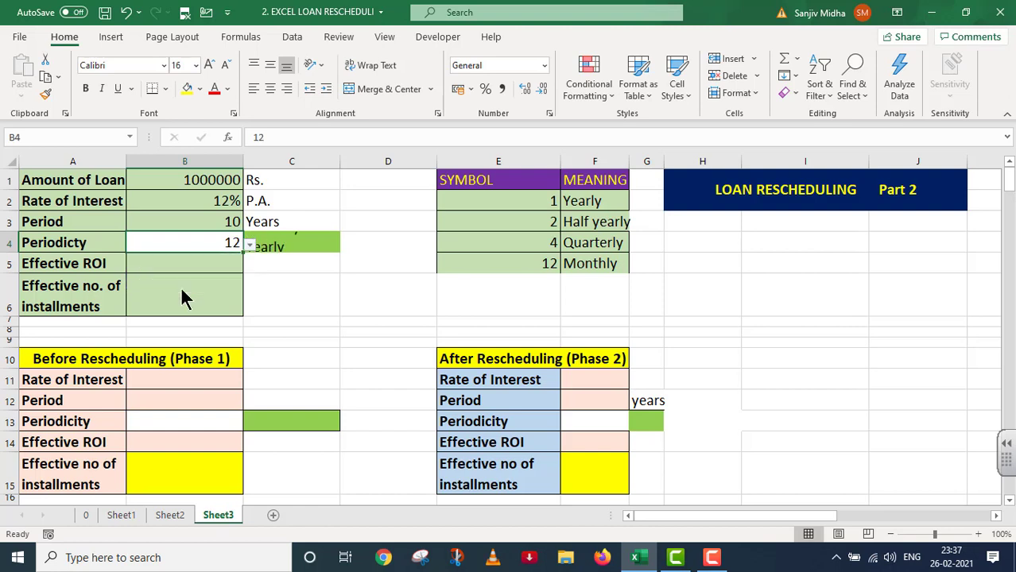
left_click(249, 244)
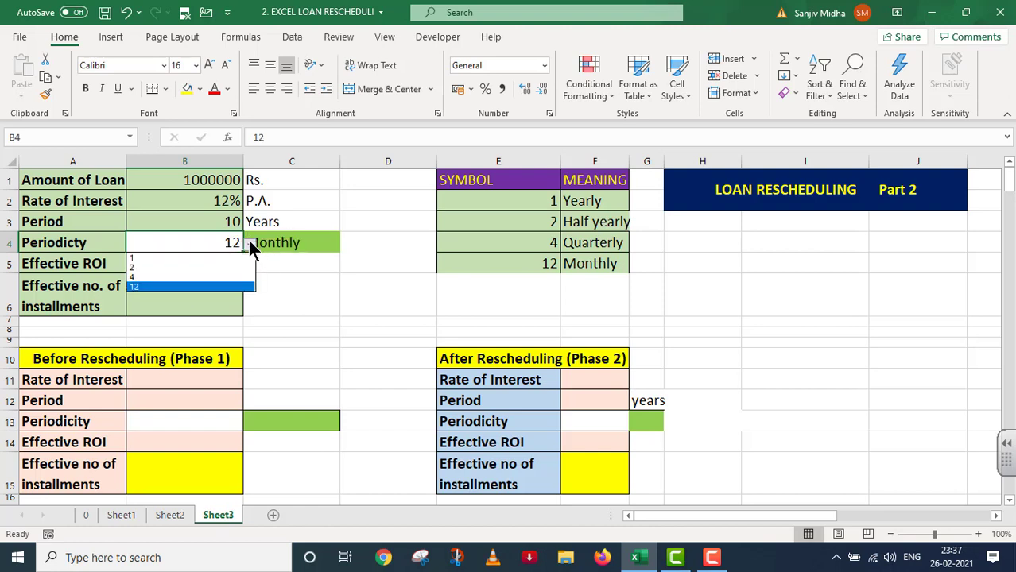
left_click(172, 270)
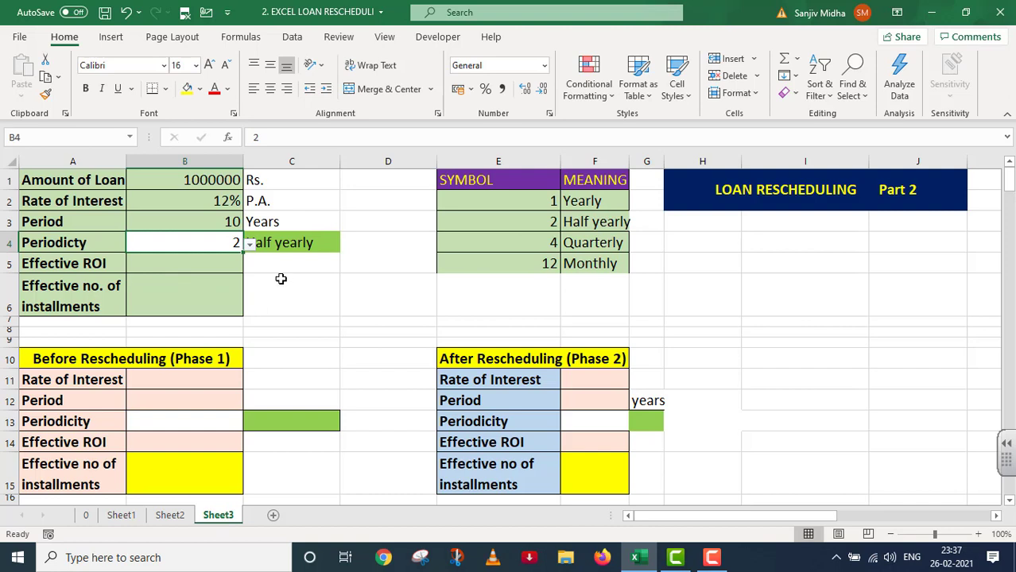
left_click(250, 244)
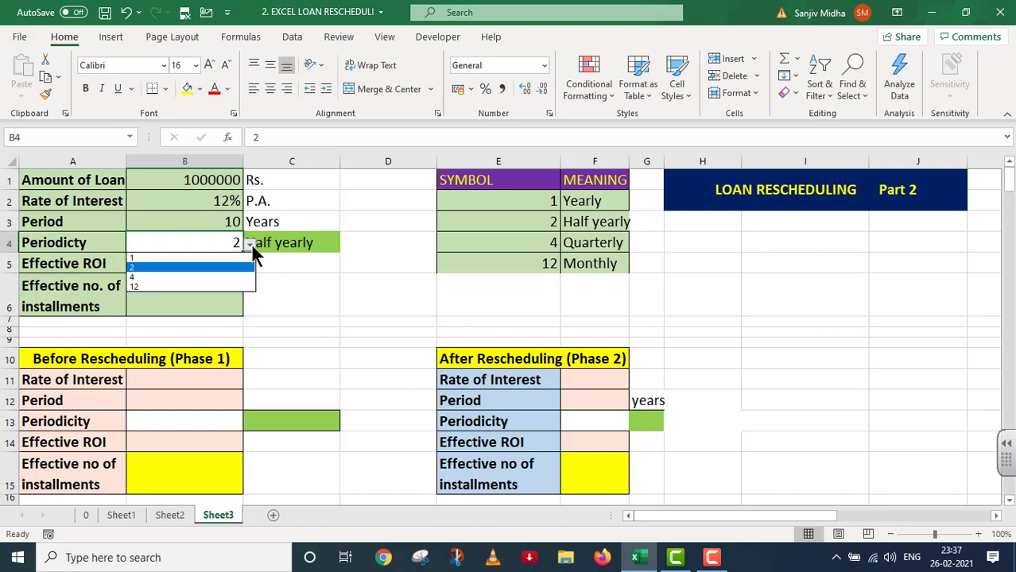
left_click(163, 278)
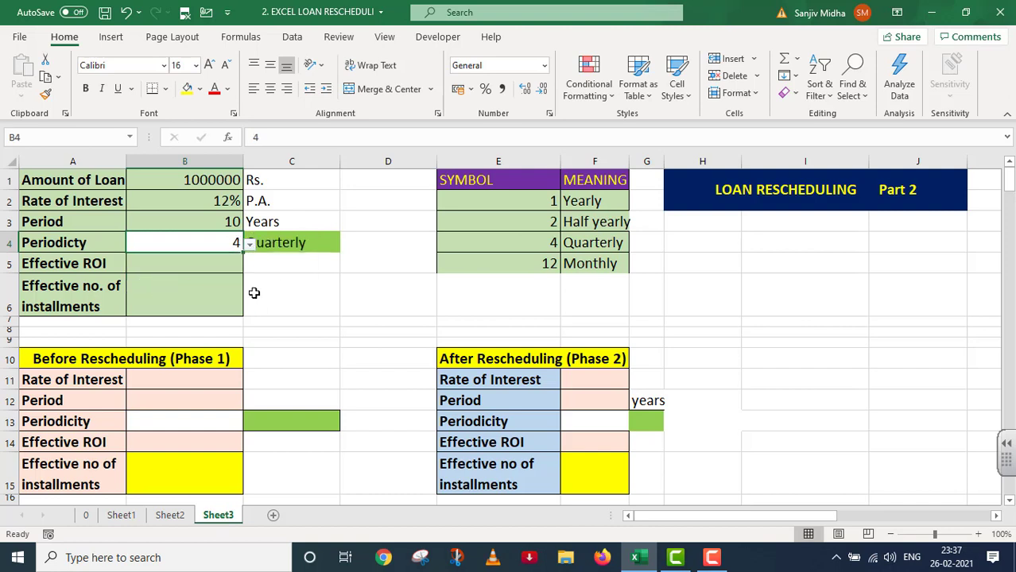
left_click(294, 278)
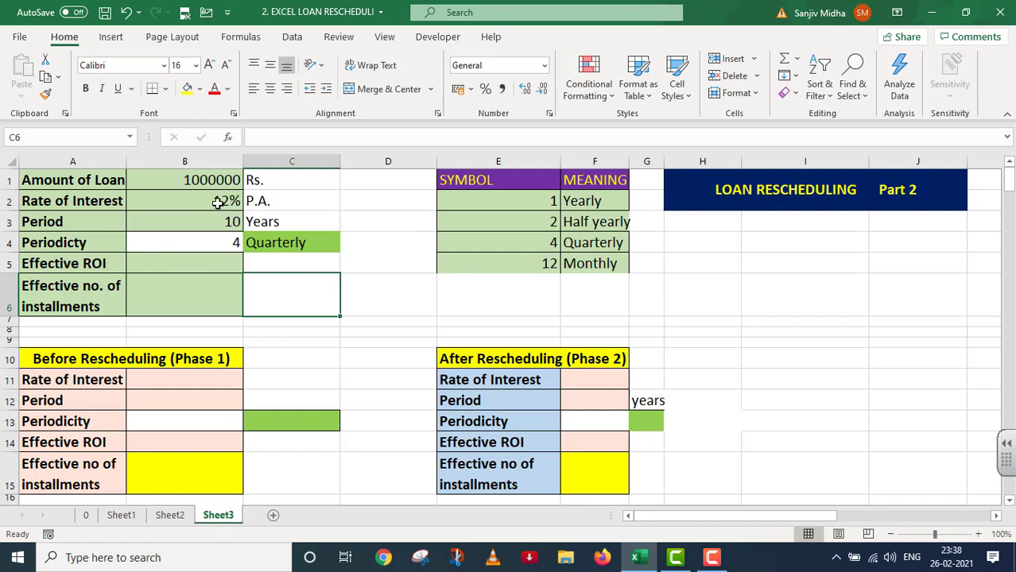
- Enter =B2/B4 in B5 to calculate the effective rate of interest per period
double_click(215, 263)
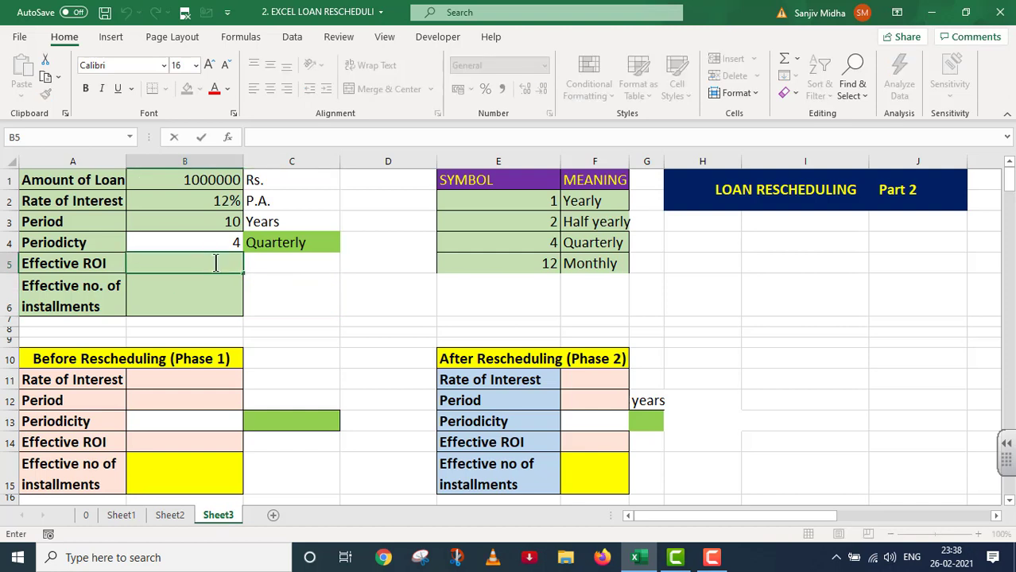
type("=")
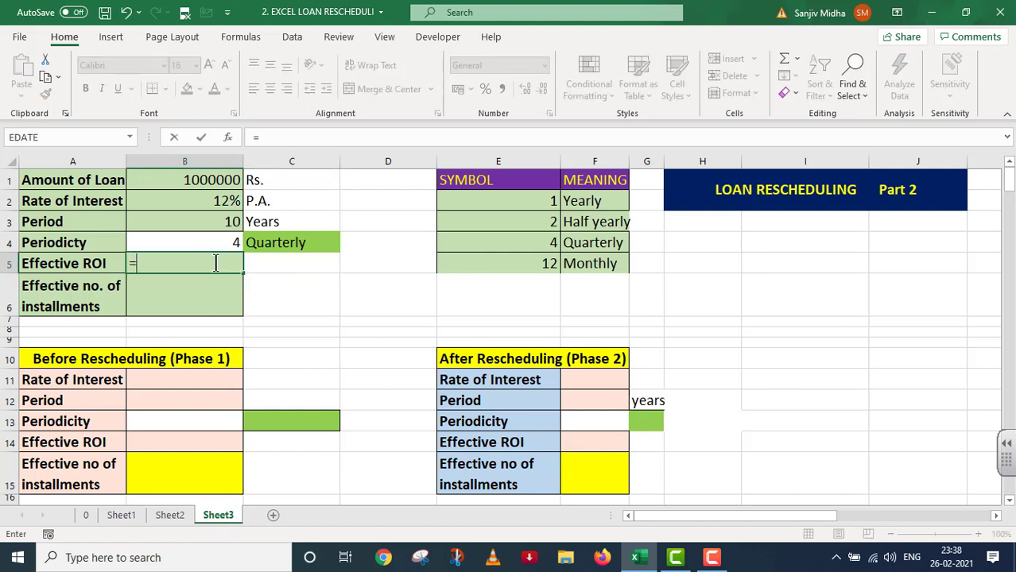
left_click(218, 201)
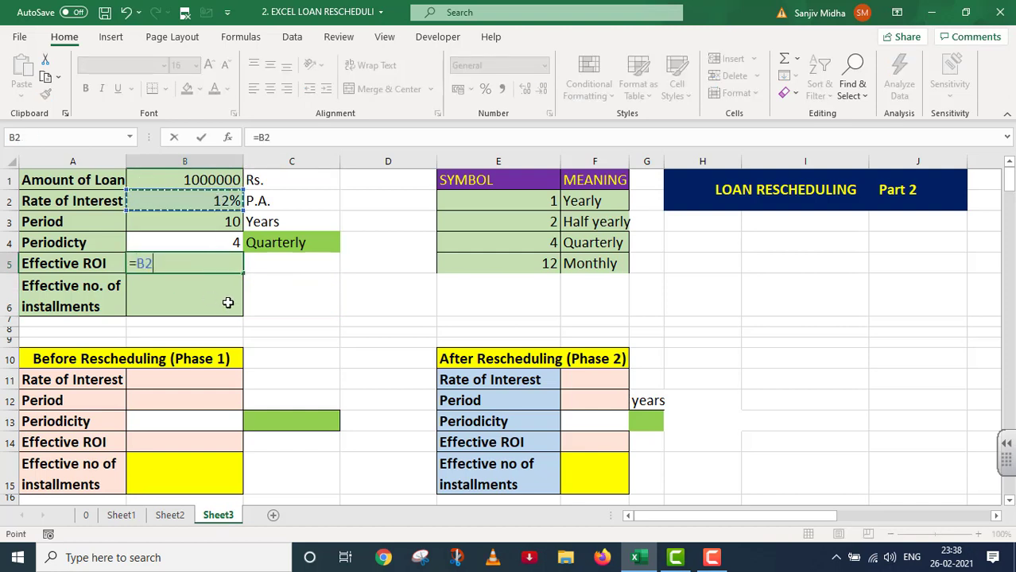
type("/")
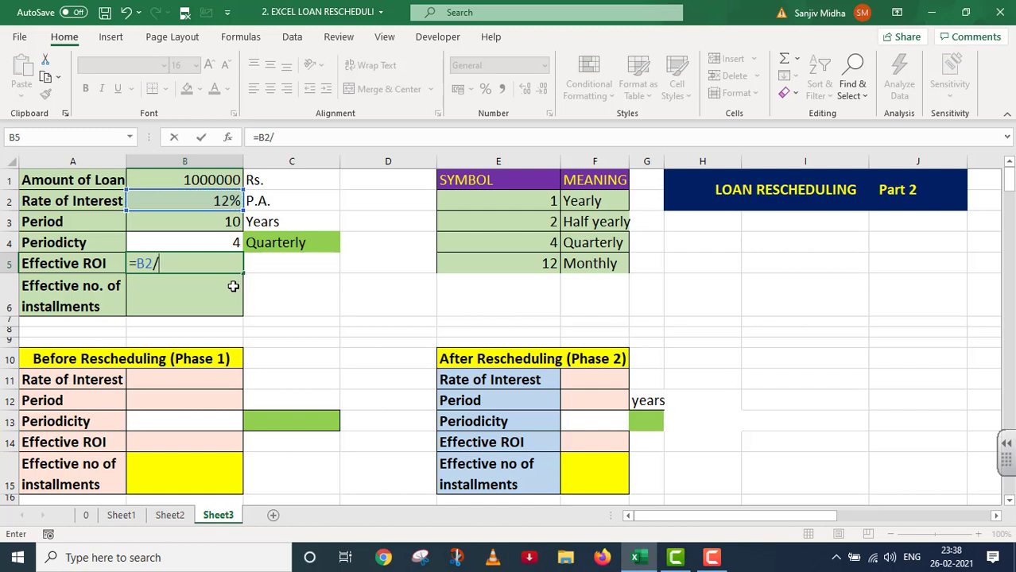
left_click(227, 238)
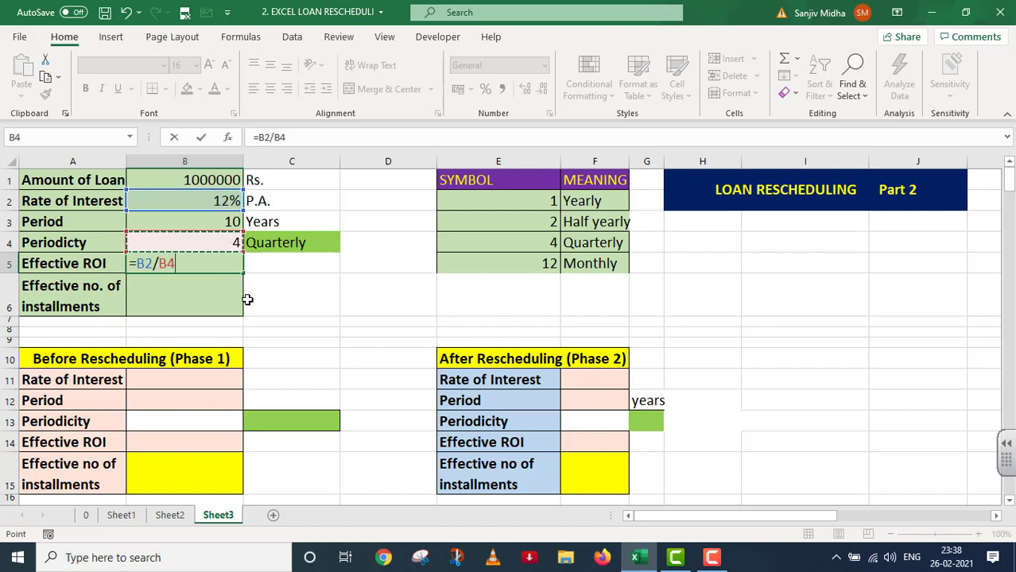
key("Return")
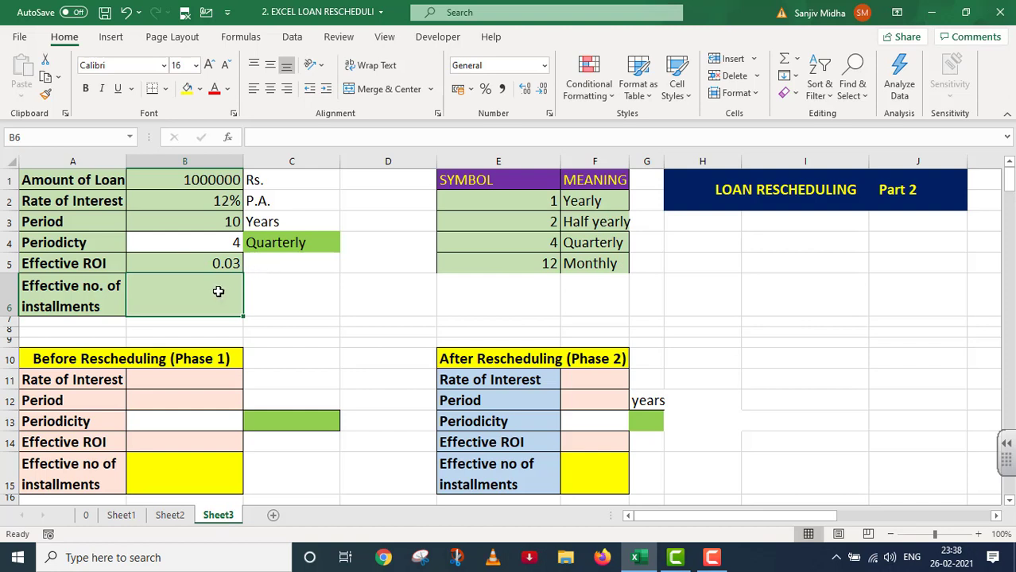
- Enter =B3*B4 in B6 to calculate the effective number of installments
double_click(176, 298)
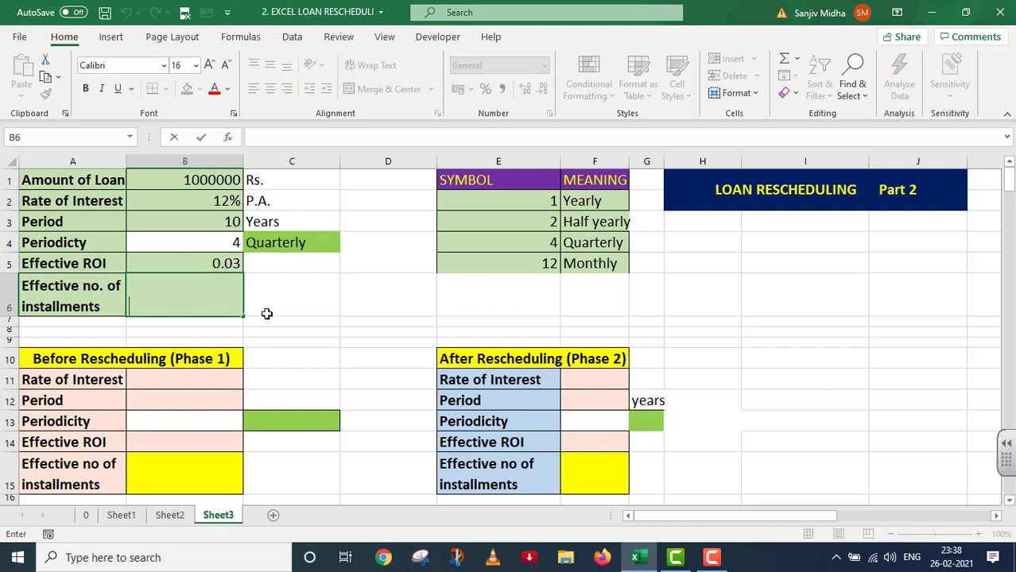
type("=")
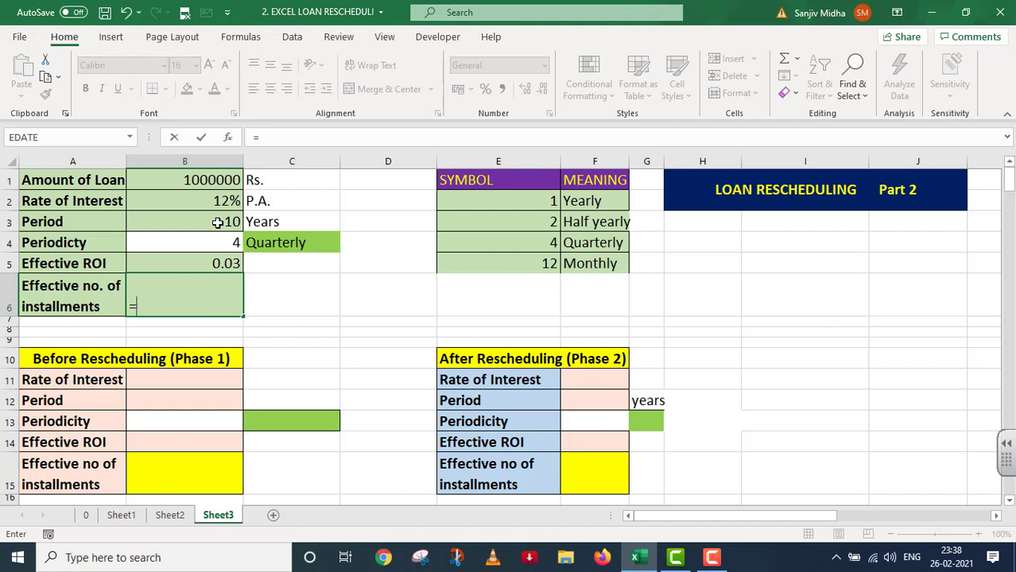
left_click(220, 223)
type("*")
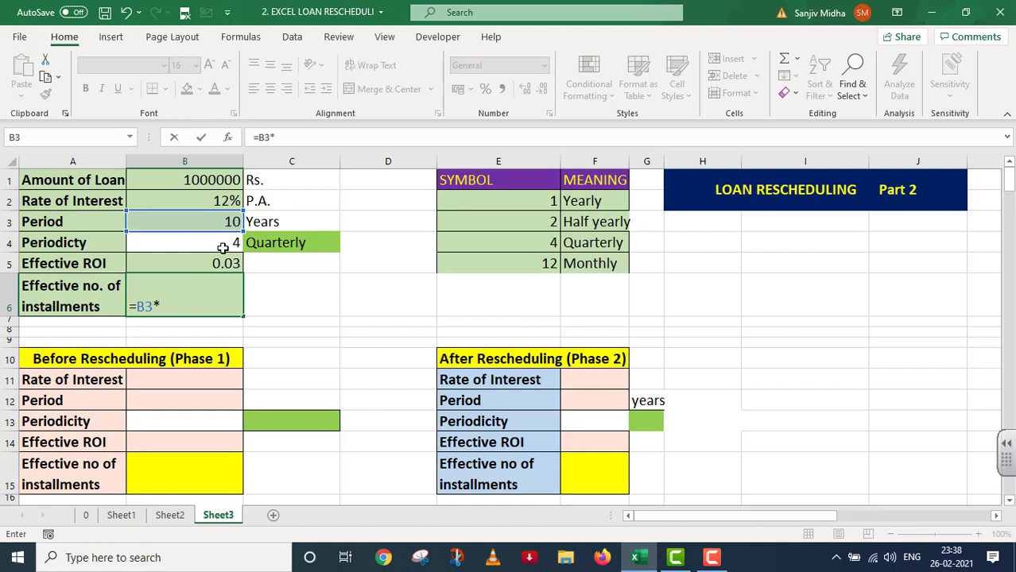
left_click(226, 241)
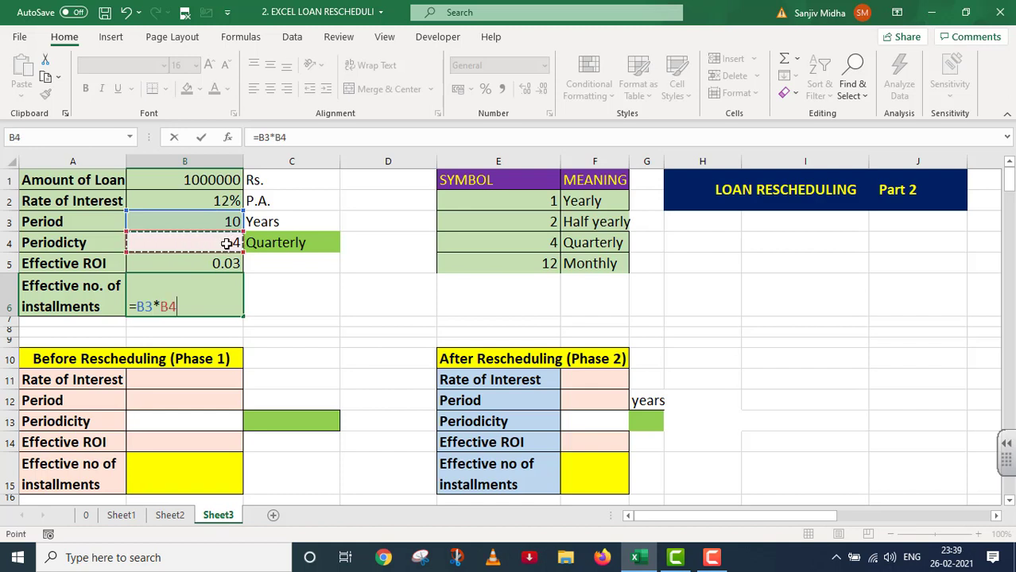
key("Return")
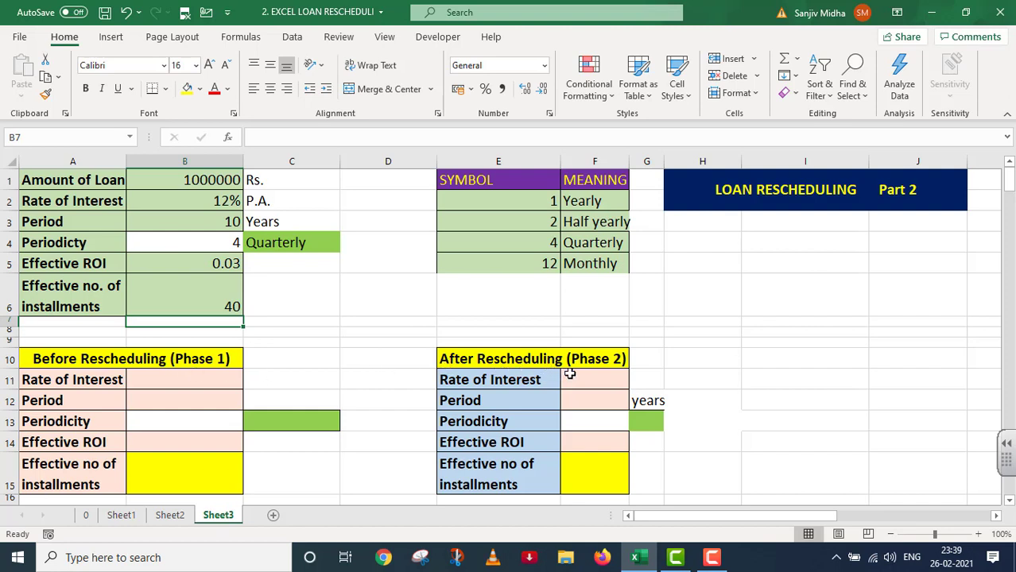
- Enter a 12% rate of interest in B11 of the Phase 1 table and label it P.A. in C11
left_click(200, 381)
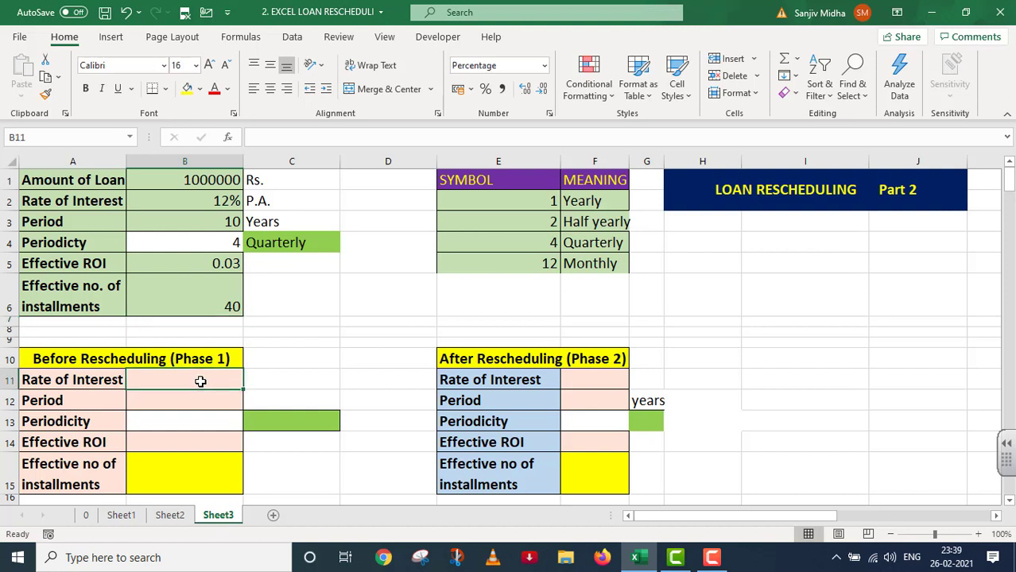
type("12")
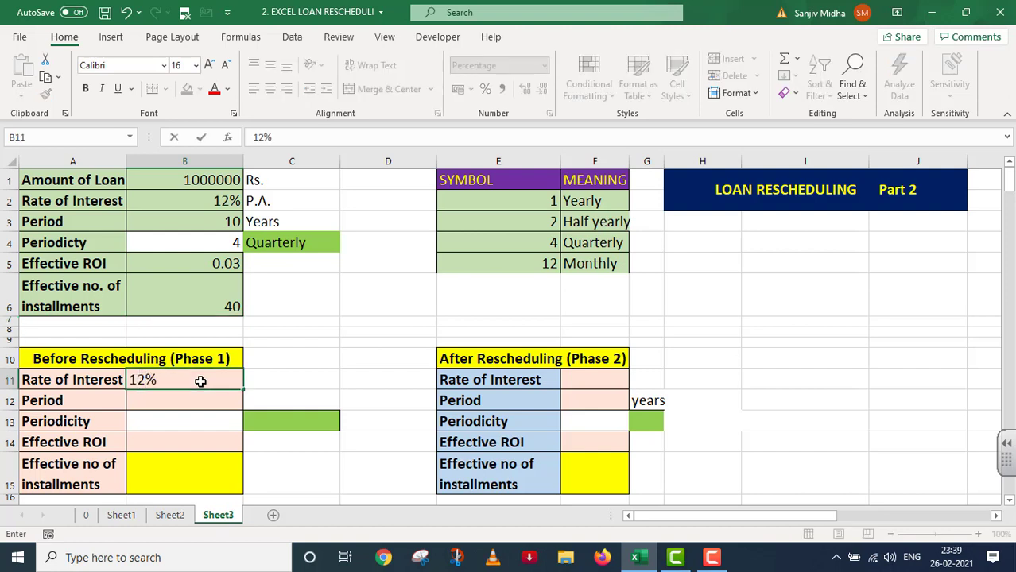
left_click(200, 382)
left_click(277, 380)
type("P.A.")
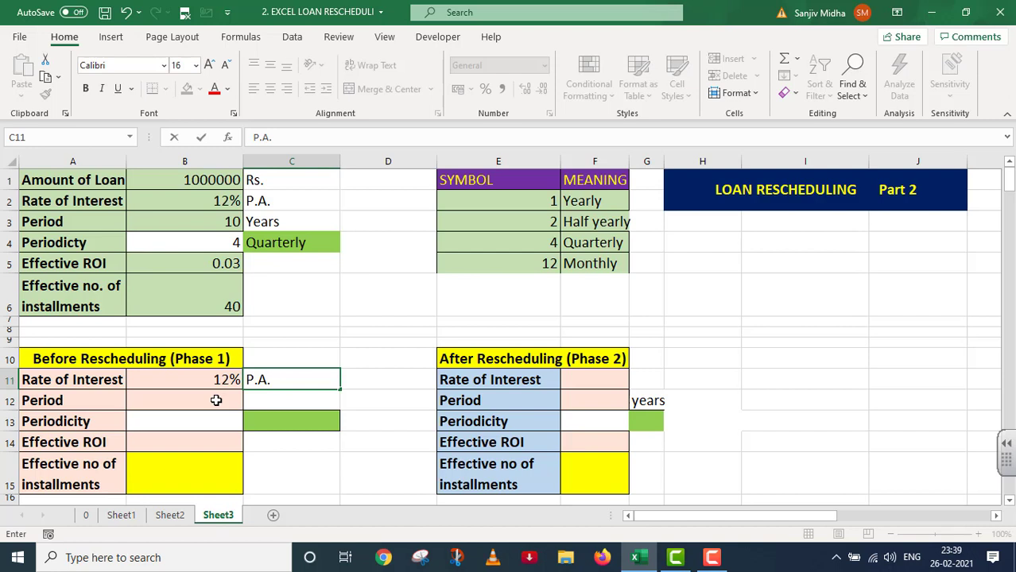
- Enter 5 as the Phase 1 period in B12 and label it Years in C12
left_click(215, 401)
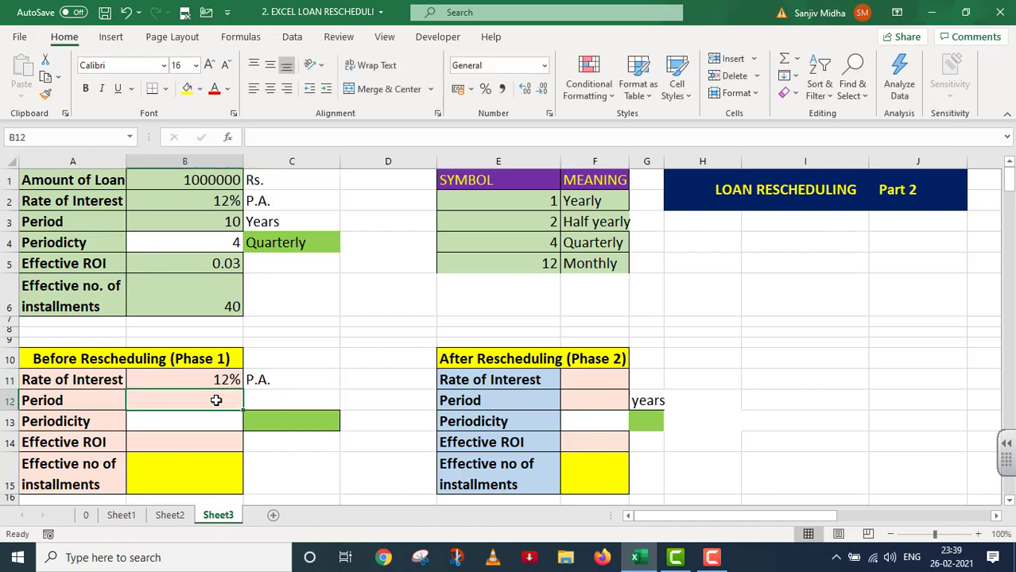
type("5")
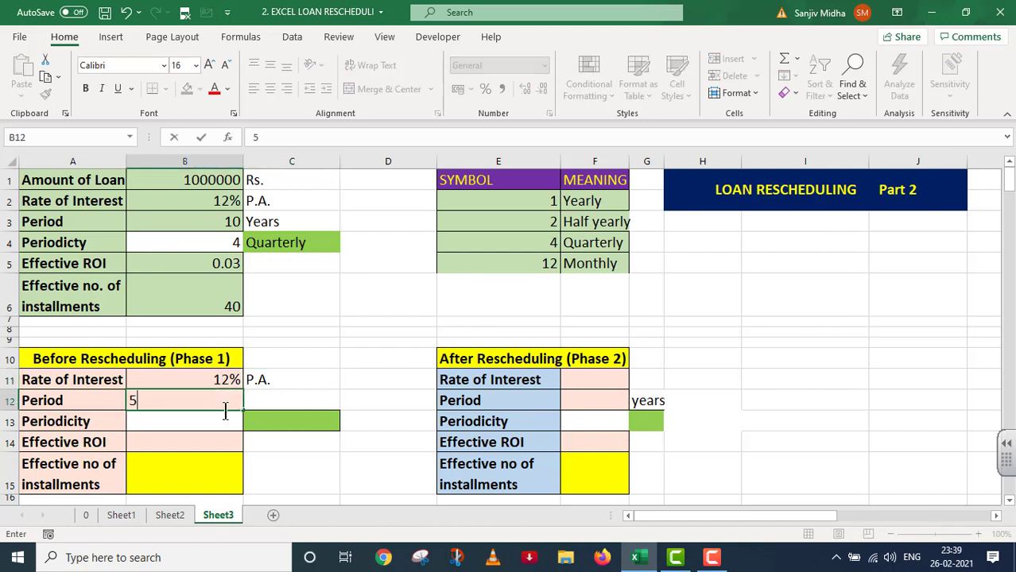
left_click(266, 396)
type("Years")
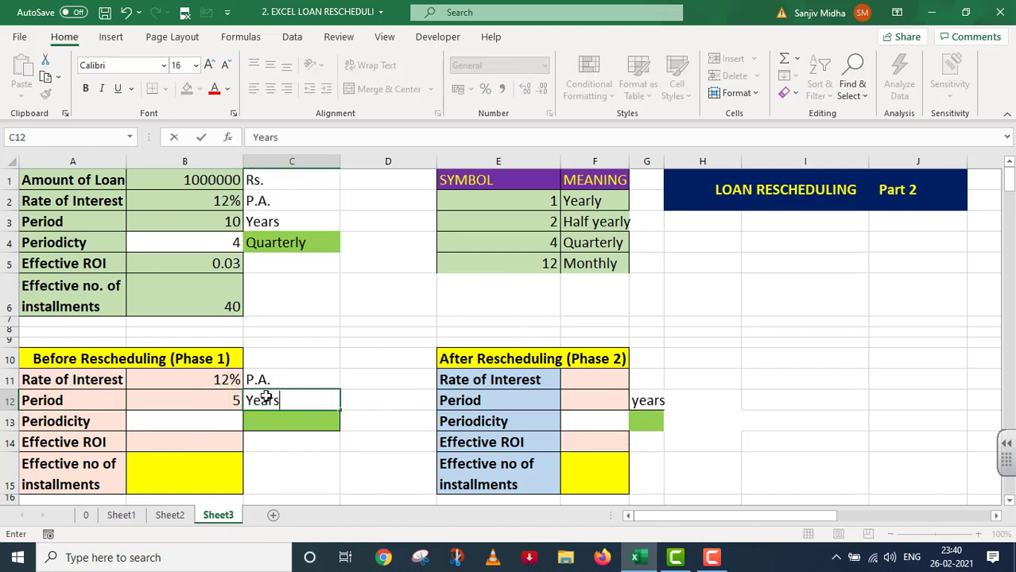
- Add list-type data validation to the Phase 1 Periodicity cell B13 using $E$2:$E$5 as its source
left_click(227, 418)
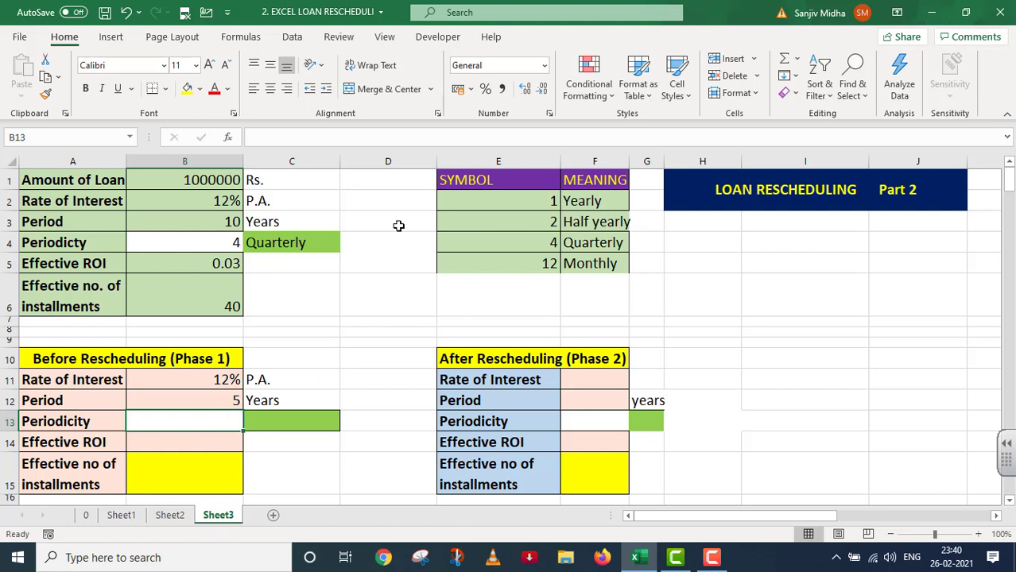
left_click(292, 37)
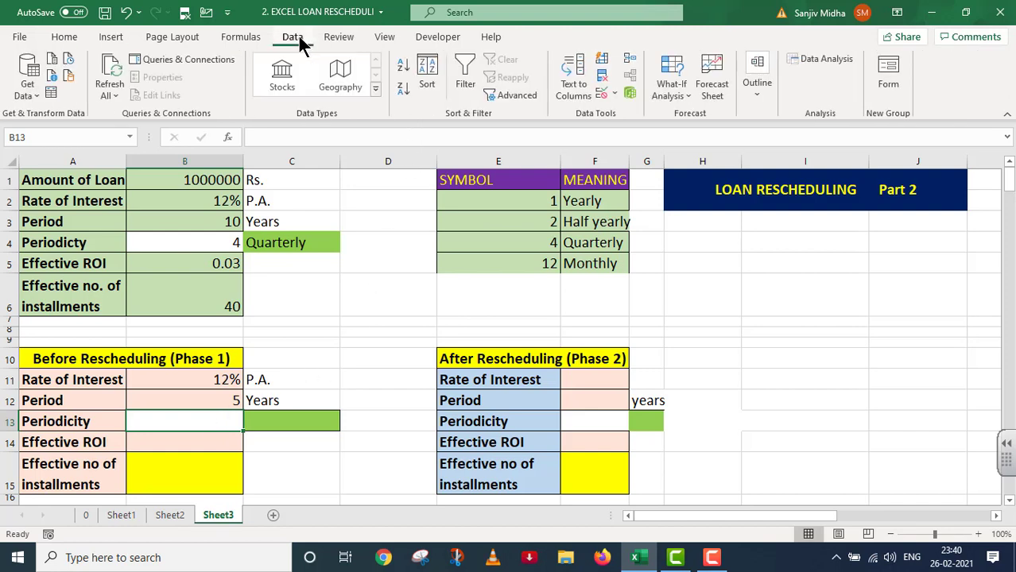
left_click(617, 92)
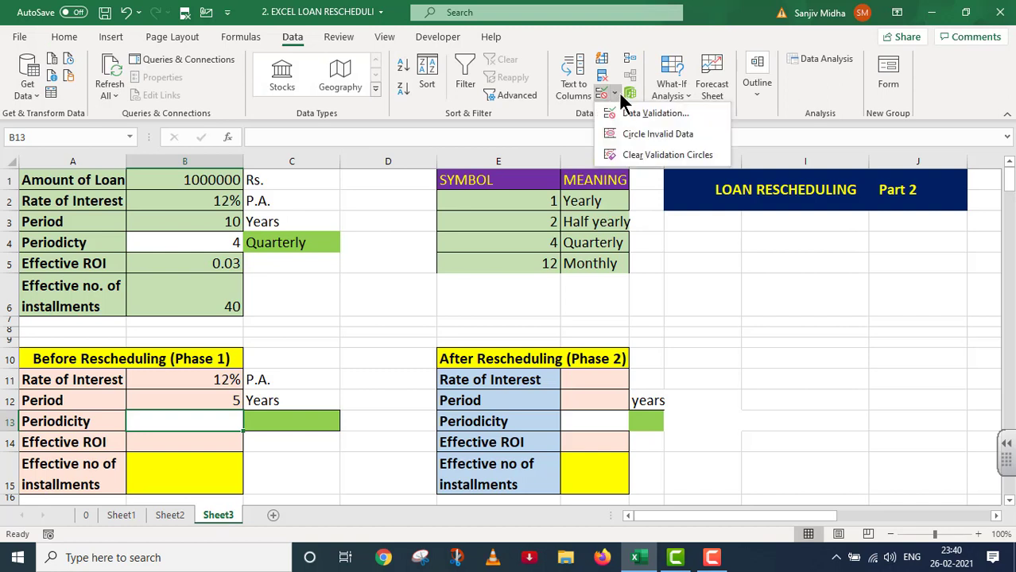
left_click(629, 110)
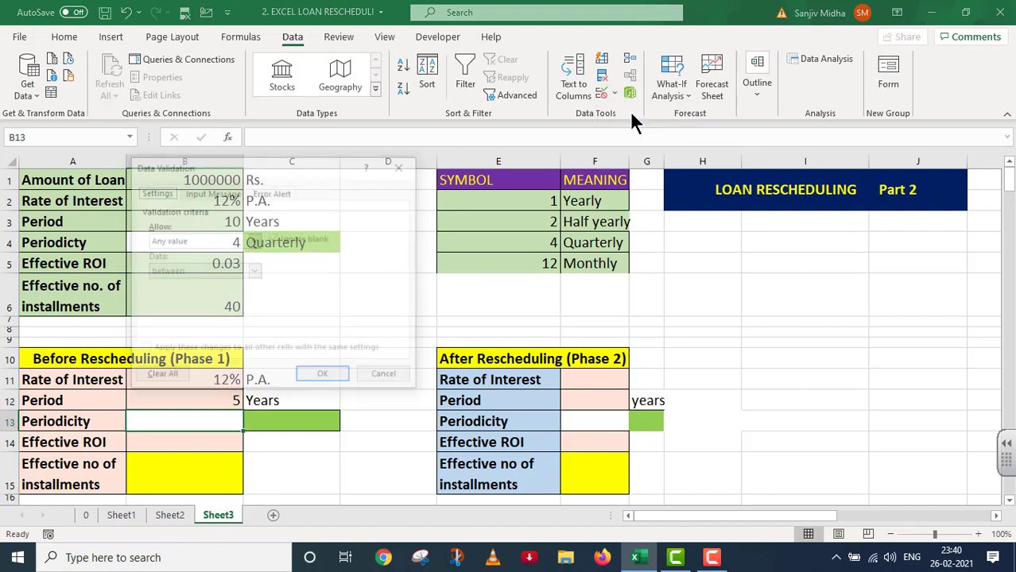
left_click(254, 239)
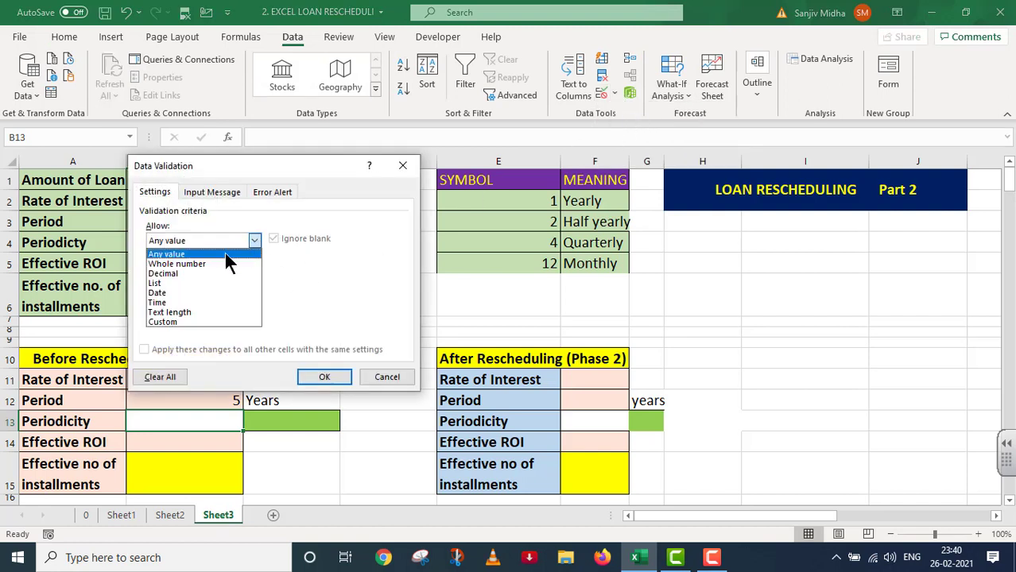
left_click(170, 284)
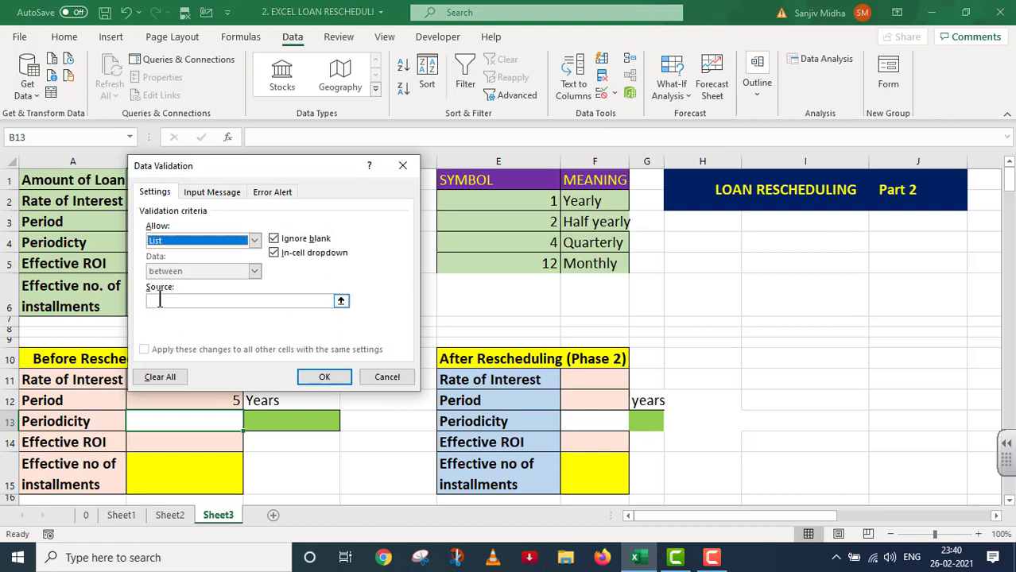
left_click(159, 300)
left_click_drag(260, 170, 212, 167)
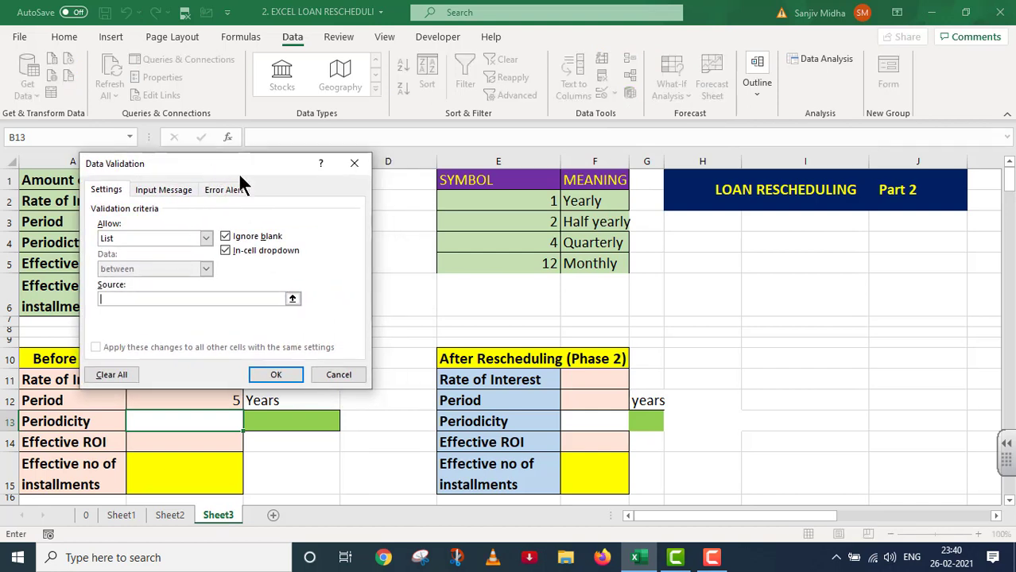
left_click_drag(529, 201, 528, 262)
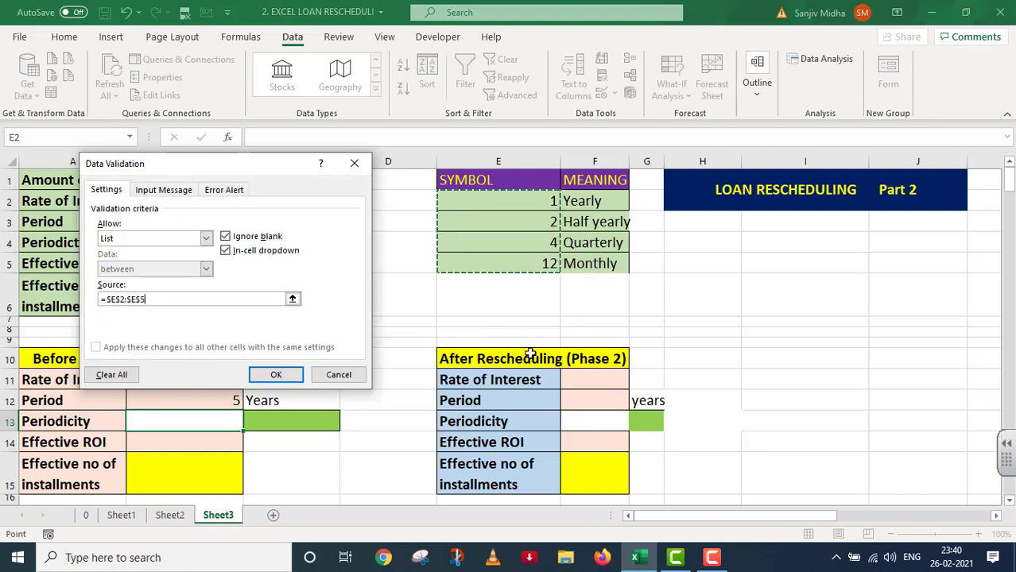
left_click(267, 374)
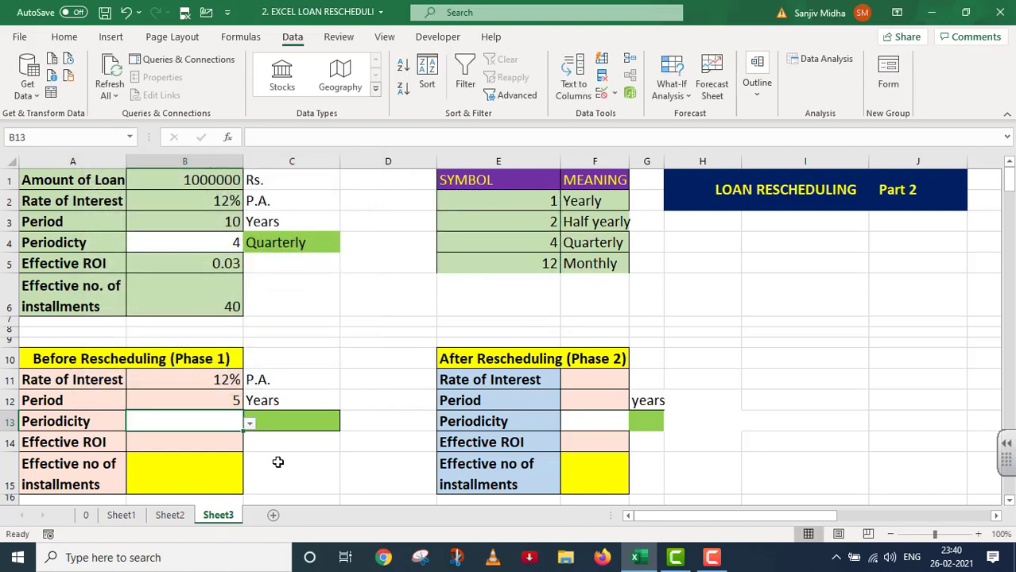
- Test the Phase 1 Periodicity list in B13 by choosing 1, 4, 2 and finally 1 again
left_click(250, 427)
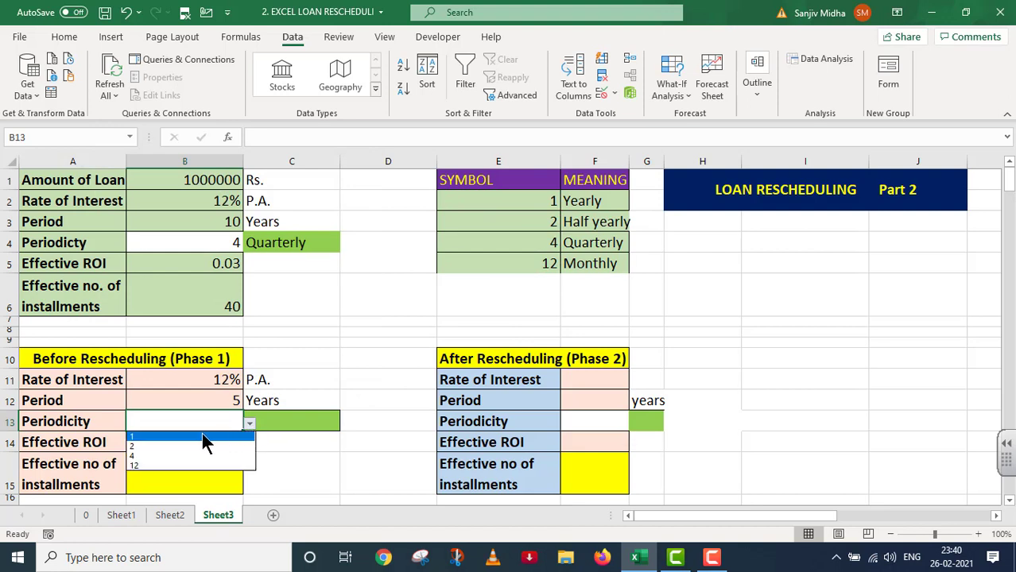
left_click(202, 432)
left_click(250, 426)
left_click(166, 459)
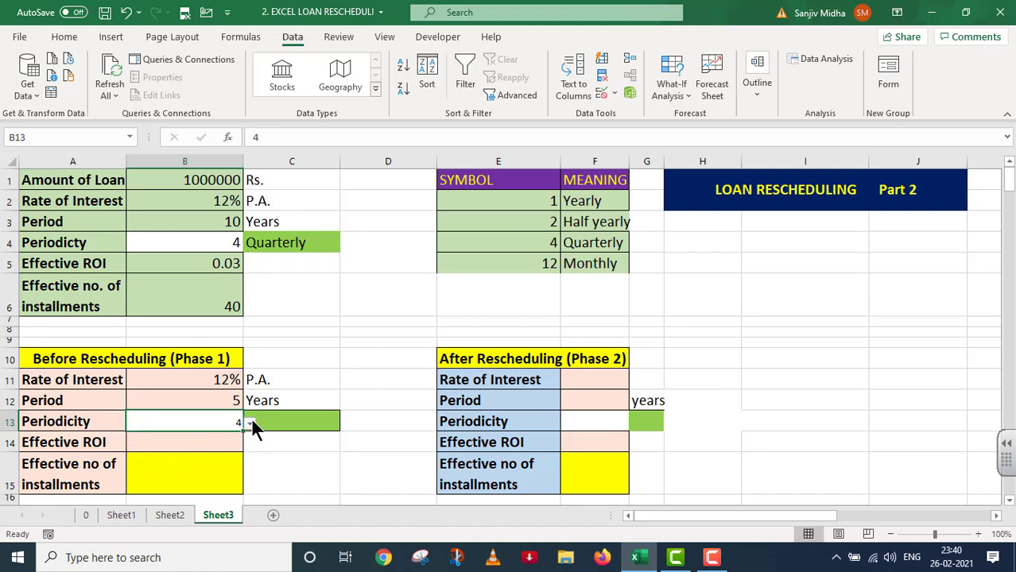
left_click(250, 421)
left_click(163, 447)
left_click(250, 424)
left_click(174, 437)
- Set the font size of the Phase 1 Periodicity cell B13 to 16
left_click(62, 38)
left_click(197, 66)
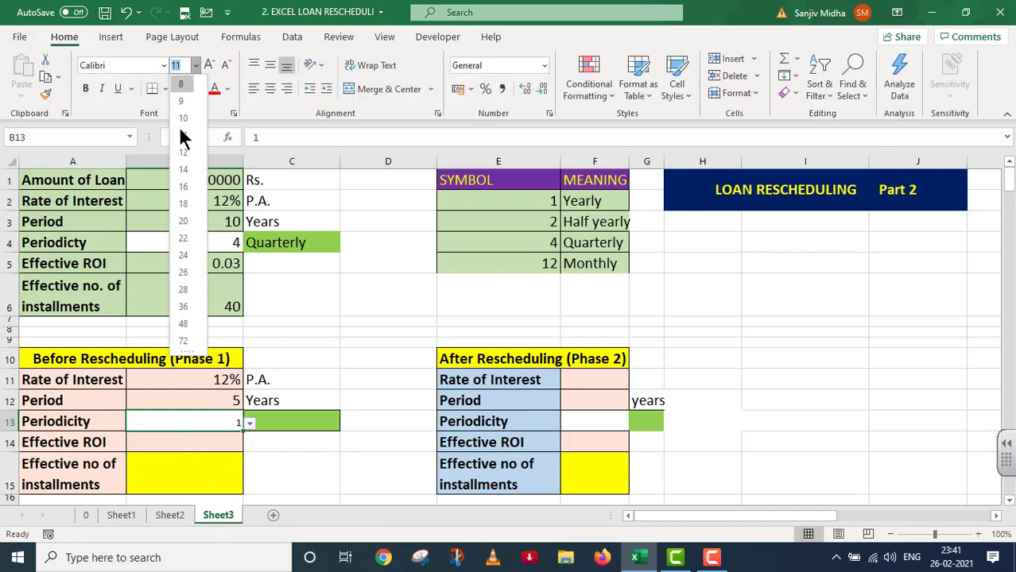
left_click(185, 187)
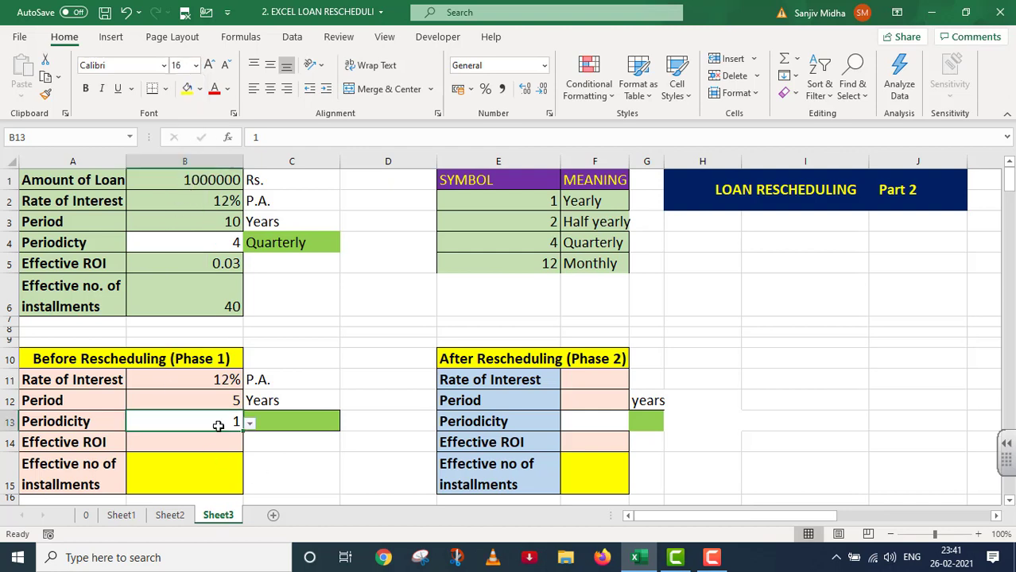
- Enter =VLOOKUP(B13,E2:F5,2,FALSE) in C13 to look up the meaning of the Phase 1 periodicity
left_click(277, 421)
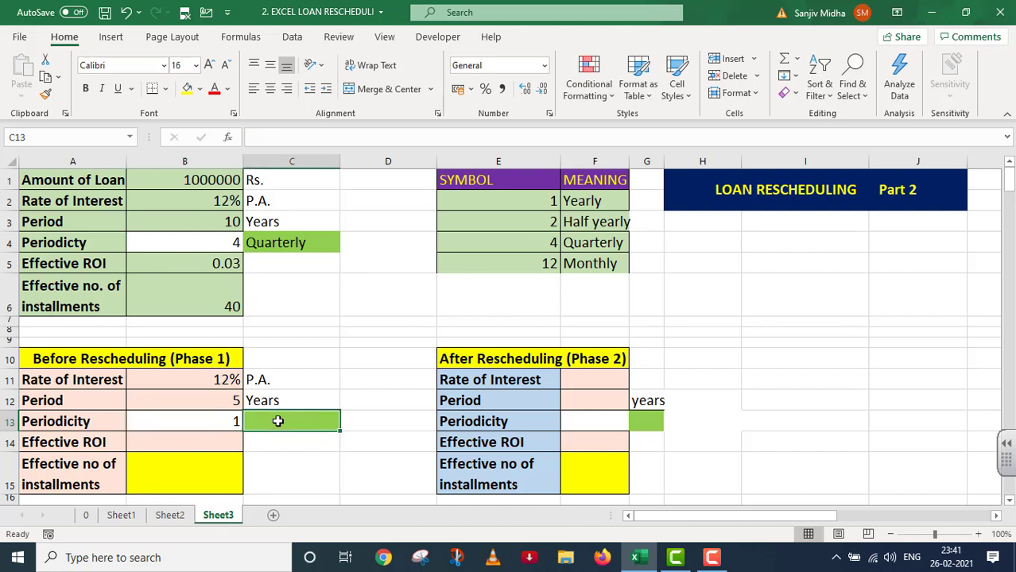
type("+")
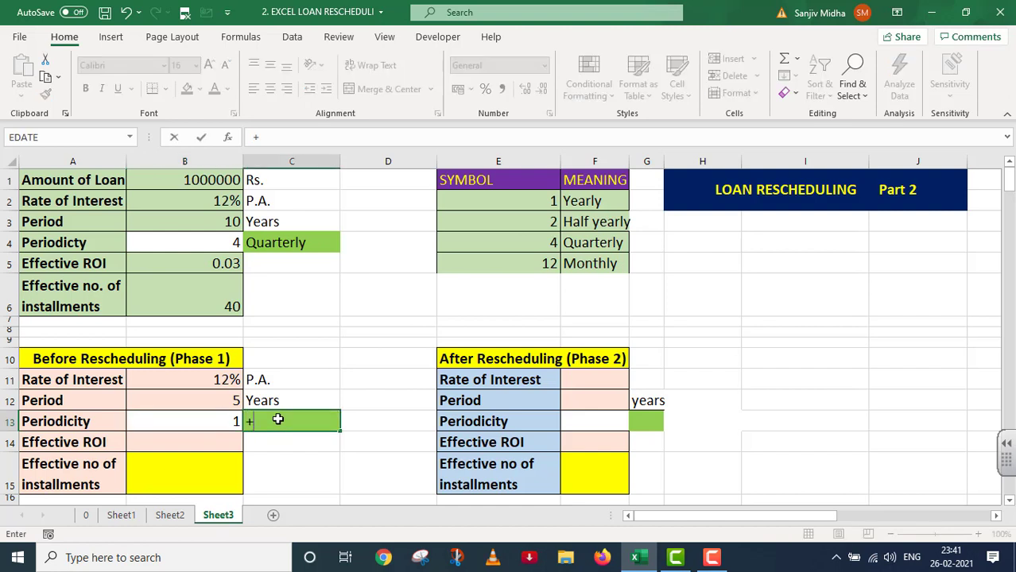
key("BackSpace")
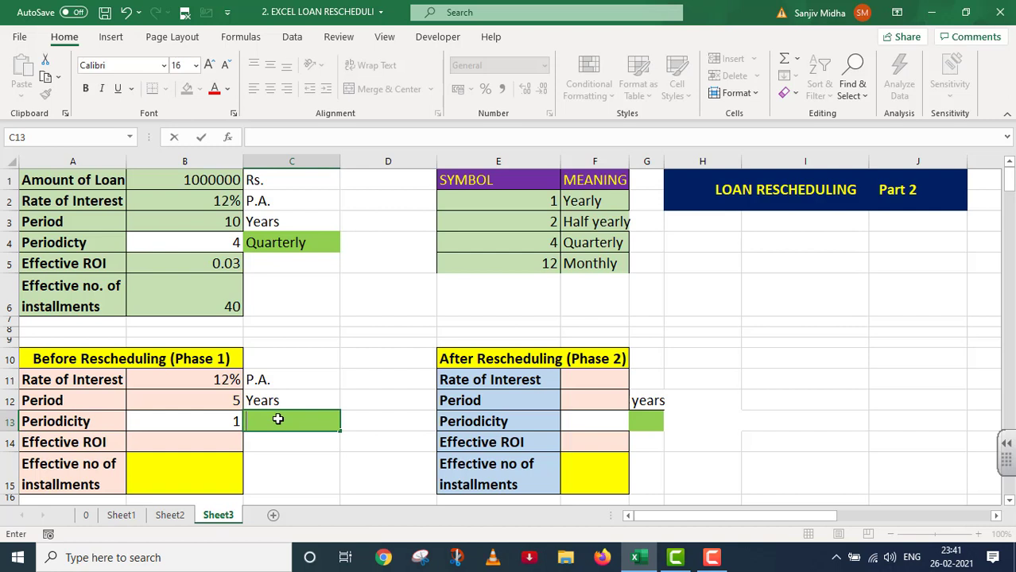
type("=V")
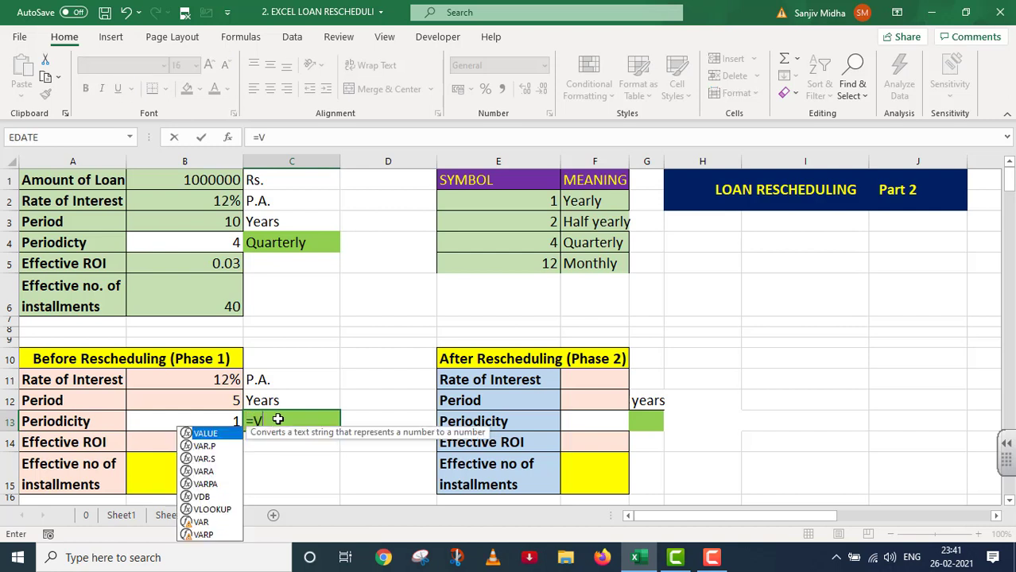
type("LOOKU")
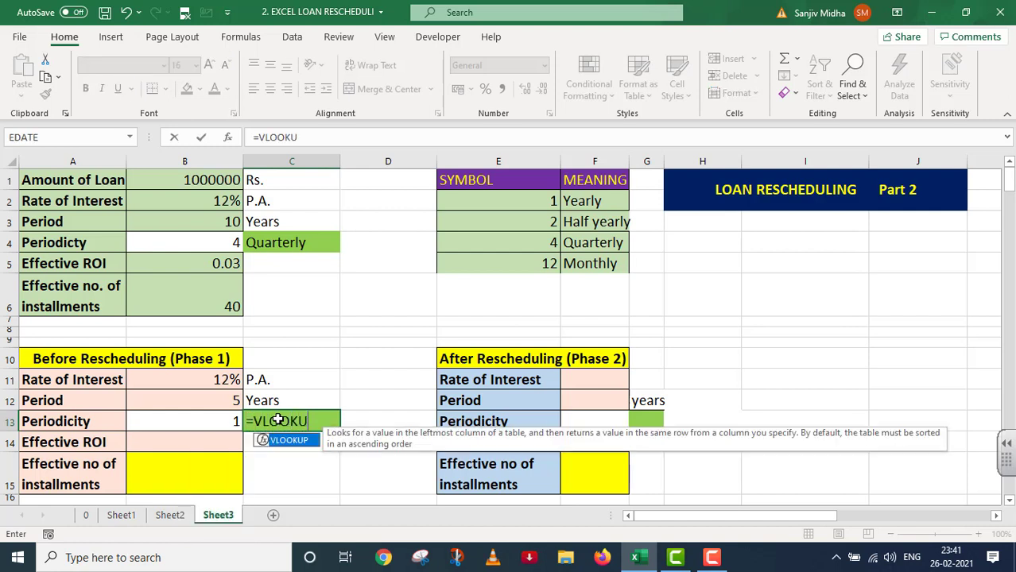
type("P(")
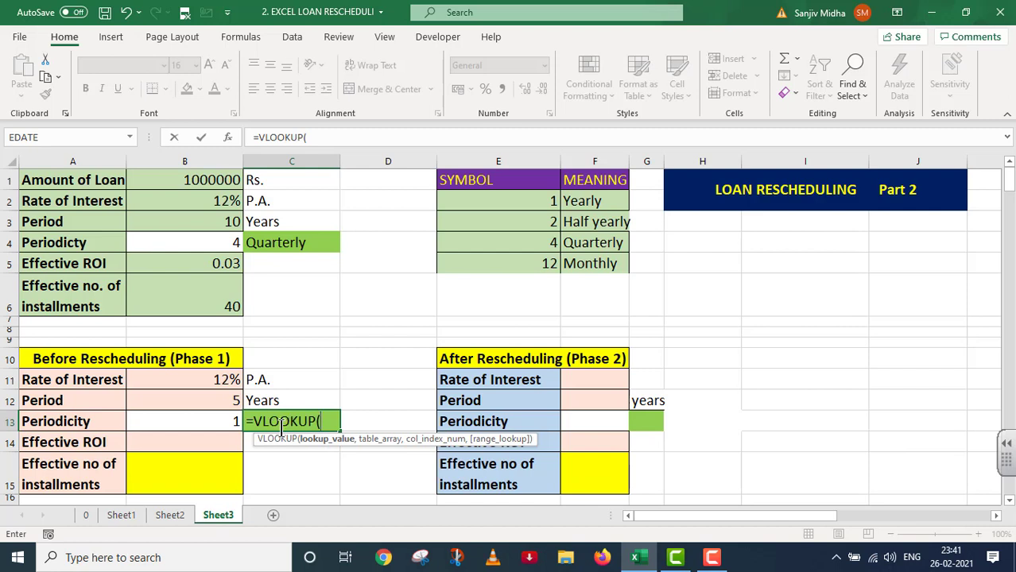
left_click(216, 420)
type(",")
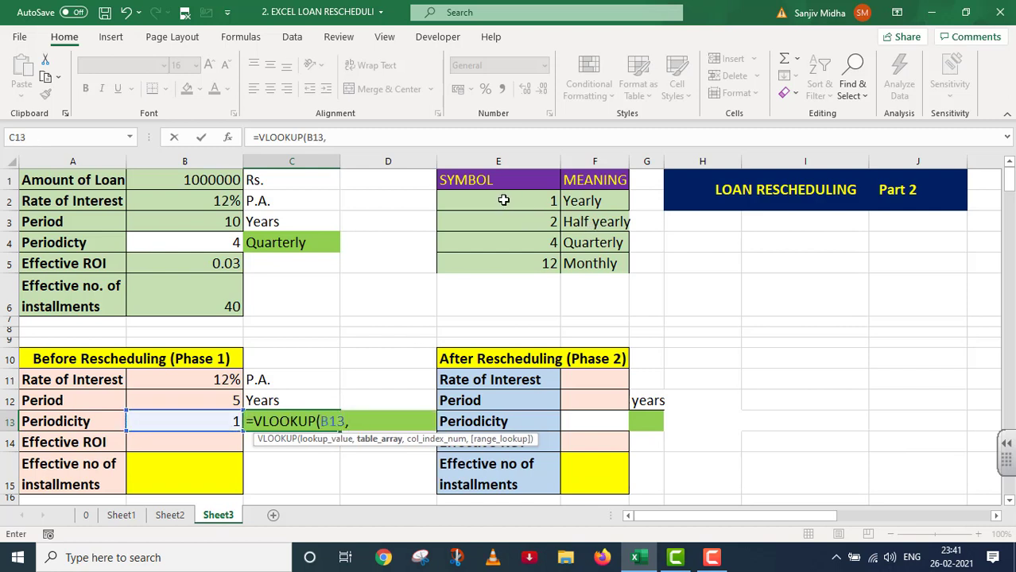
left_click(536, 203)
left_click_drag(535, 204, 594, 263)
type(",")
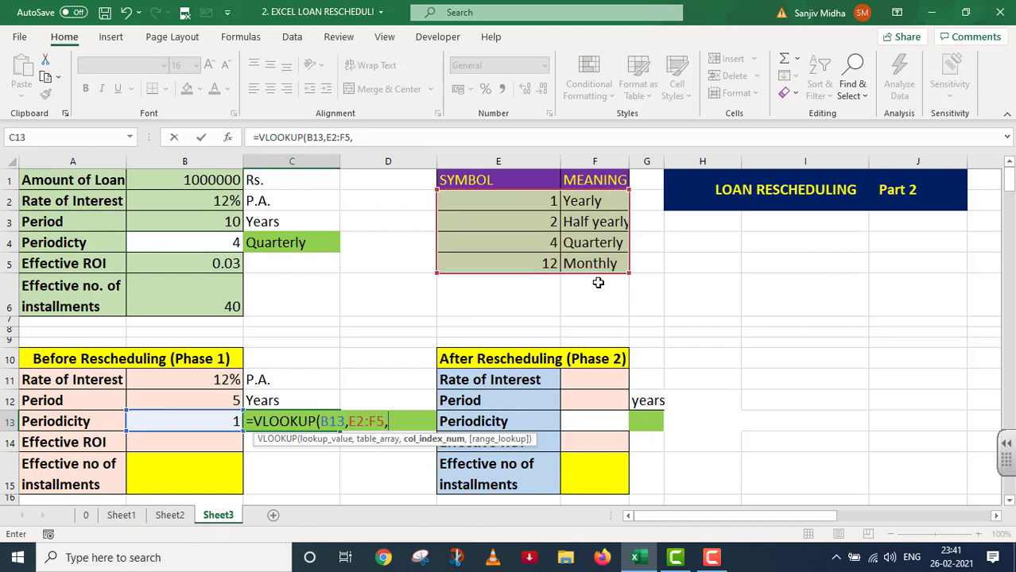
type("2,")
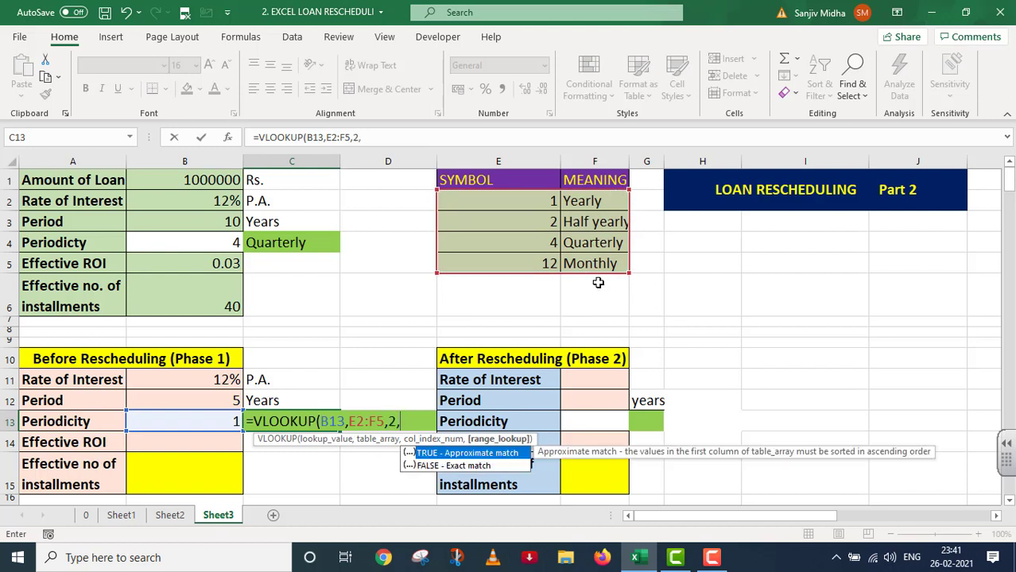
double_click(466, 465)
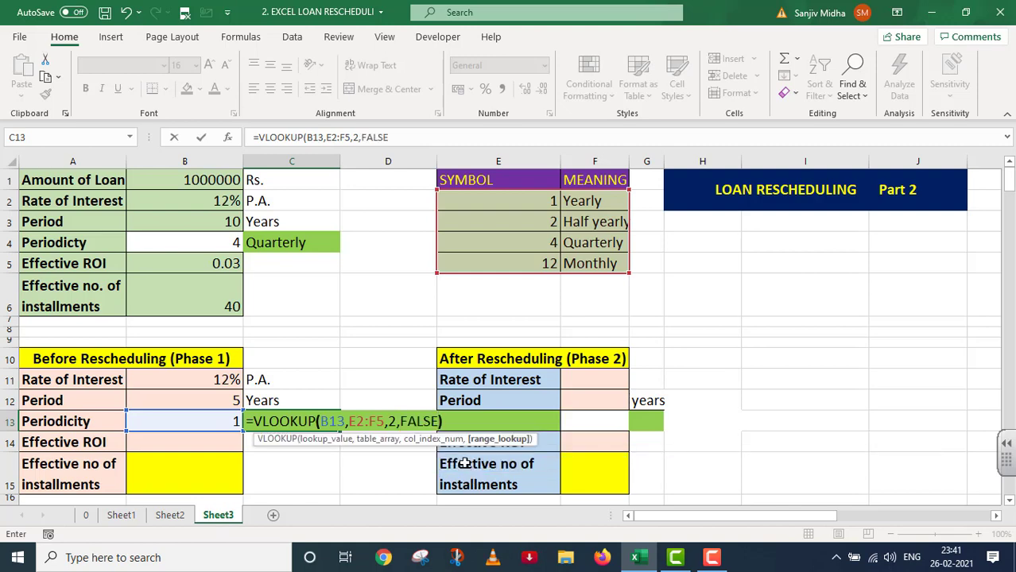
type(")")
key("Return")
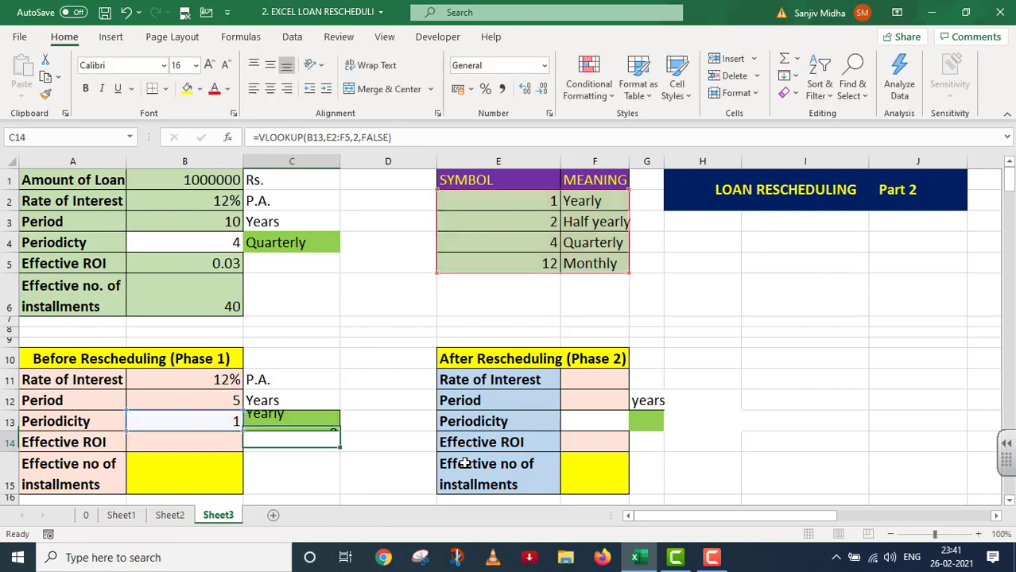
- Test the C13 lookup by switching the Phase 1 periodicity in B13 to 2 and to 4
left_click(211, 425)
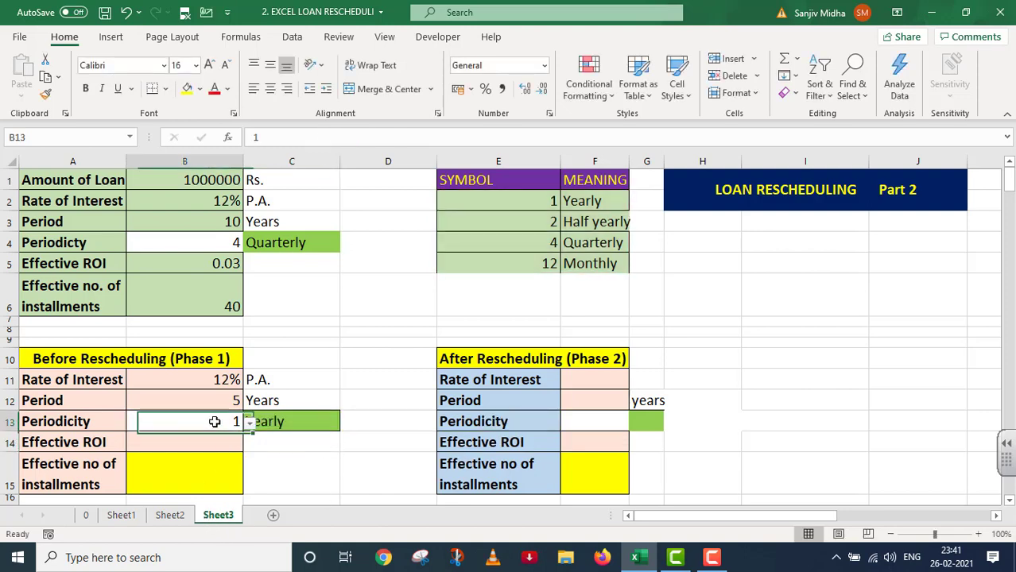
left_click(249, 424)
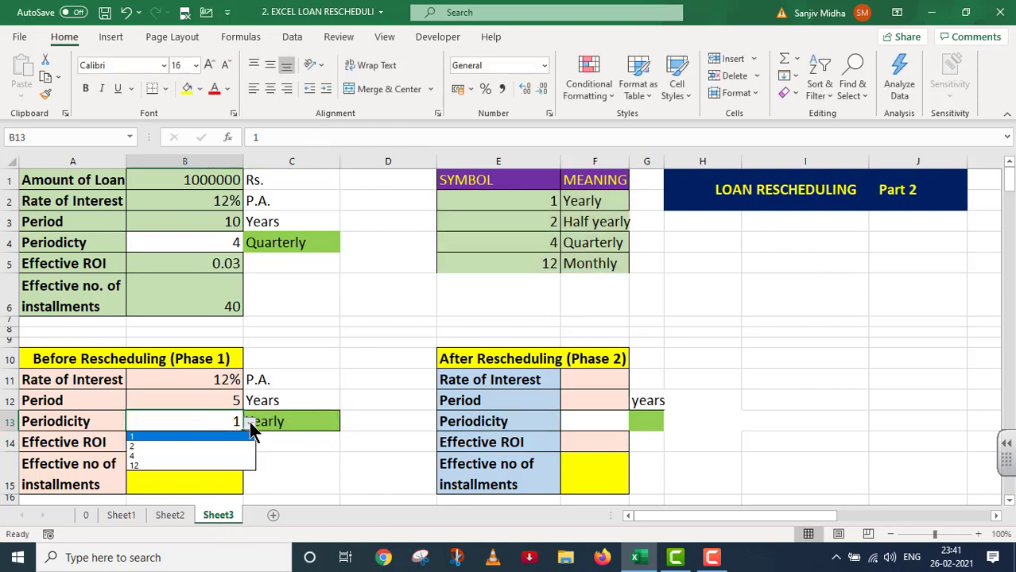
left_click(211, 443)
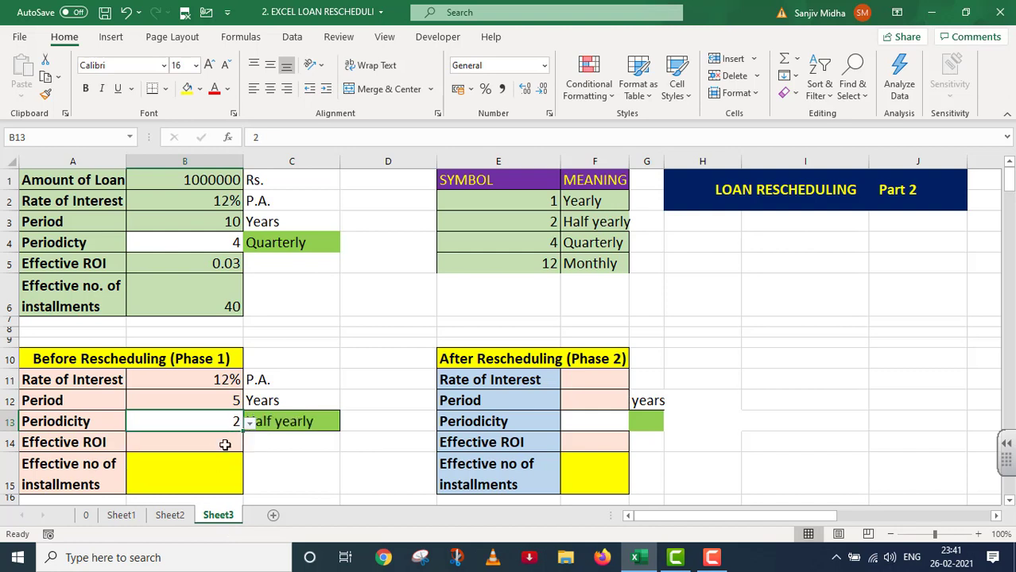
left_click(250, 424)
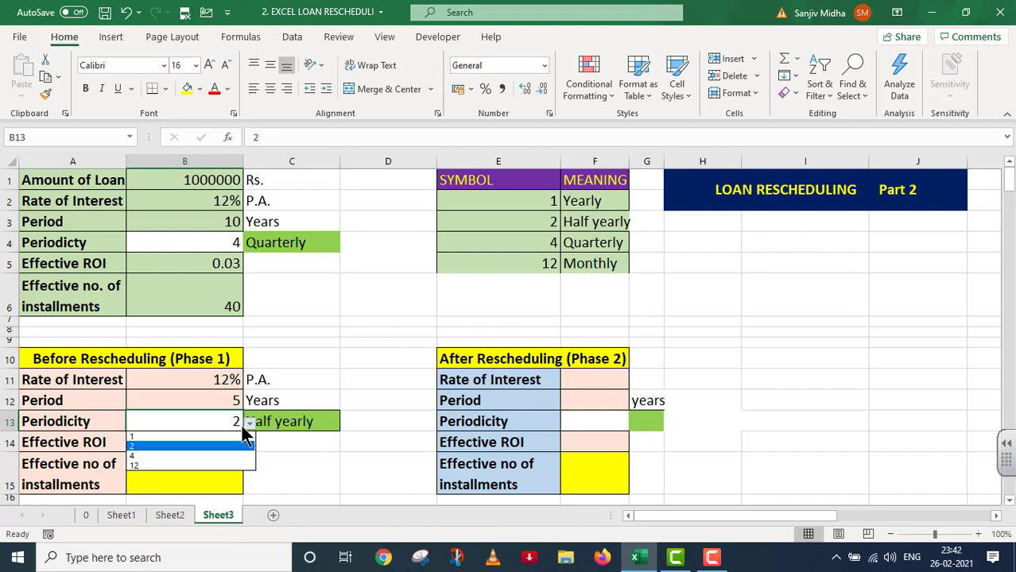
left_click(176, 456)
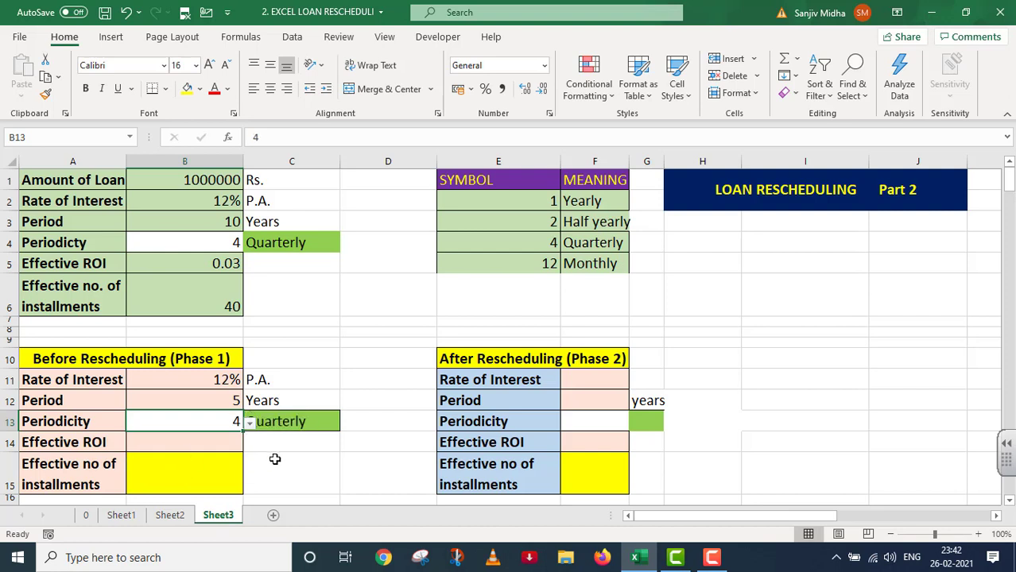
- Enter =B11/B13 in B14 to calculate the Phase 1 effective rate of interest
left_click(213, 441)
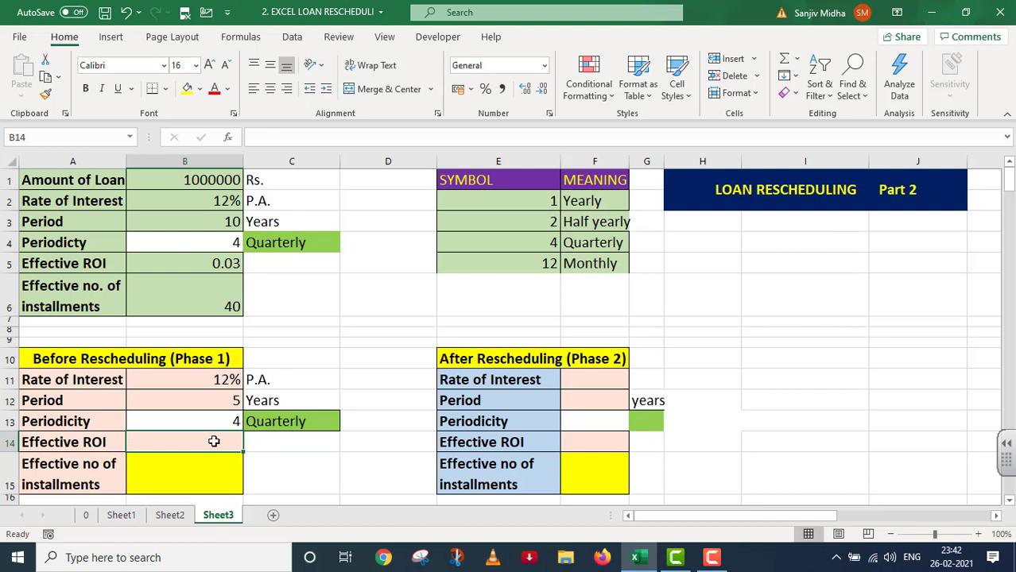
type("=")
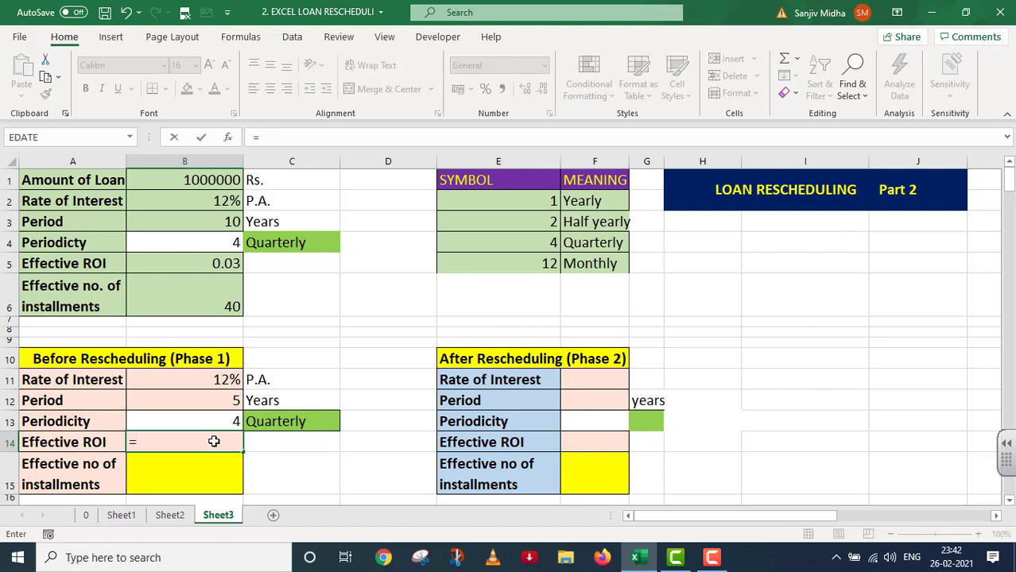
left_click(234, 375)
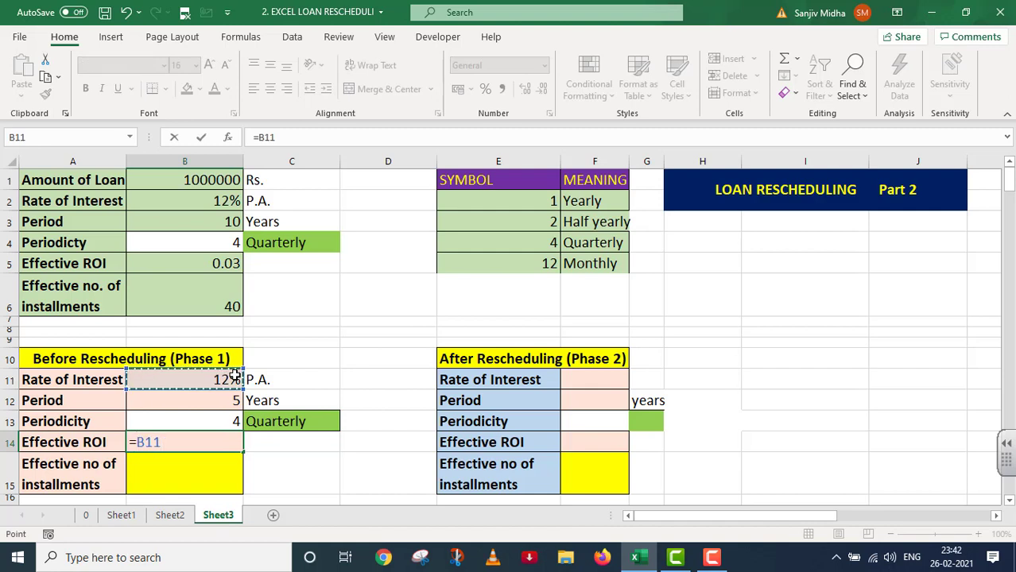
type("/")
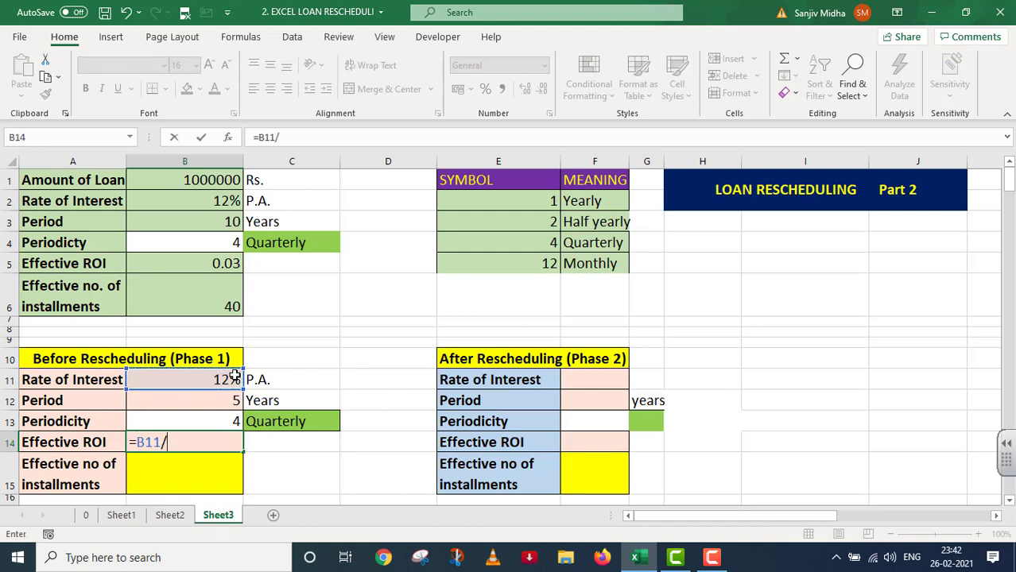
left_click(227, 422)
key("Return")
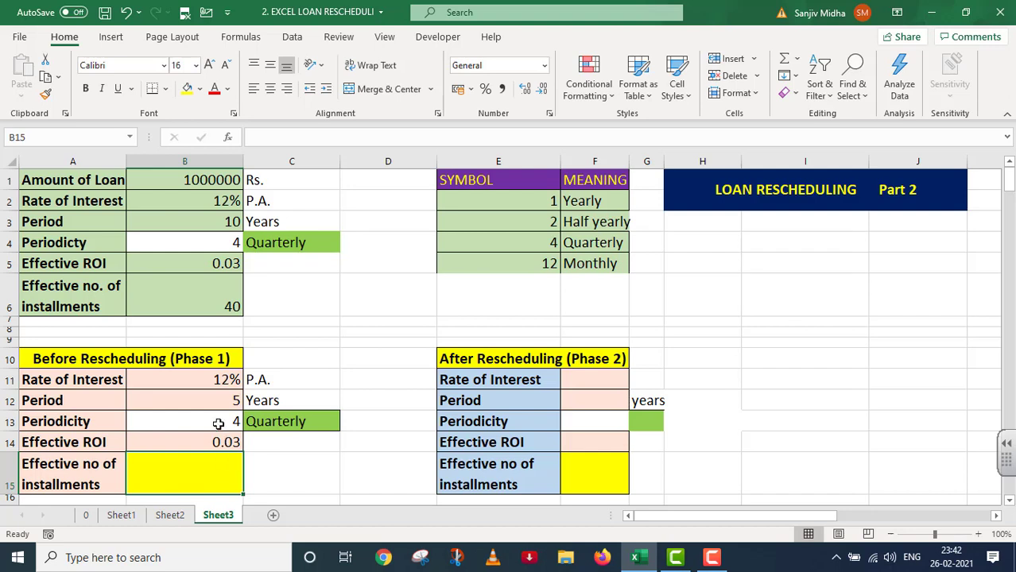
- Enter =B12*B13 in B15 to calculate the Phase 1 effective number of installments
double_click(185, 473)
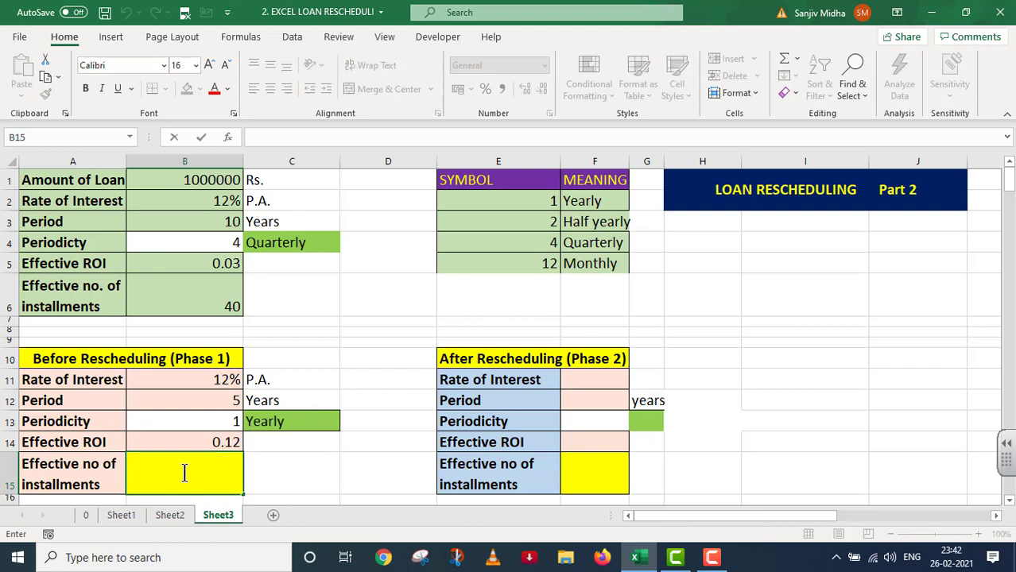
type("=")
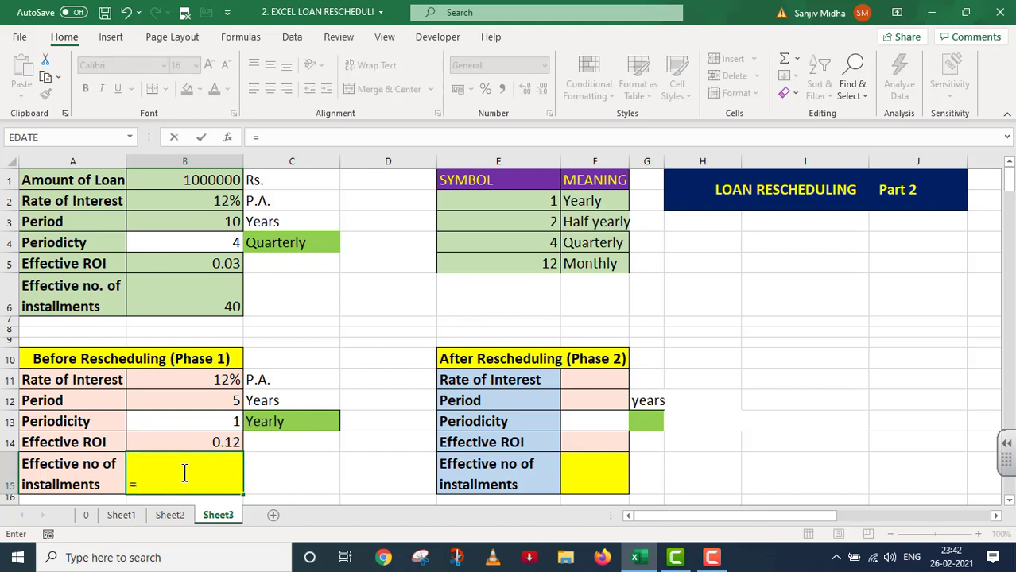
left_click(209, 399)
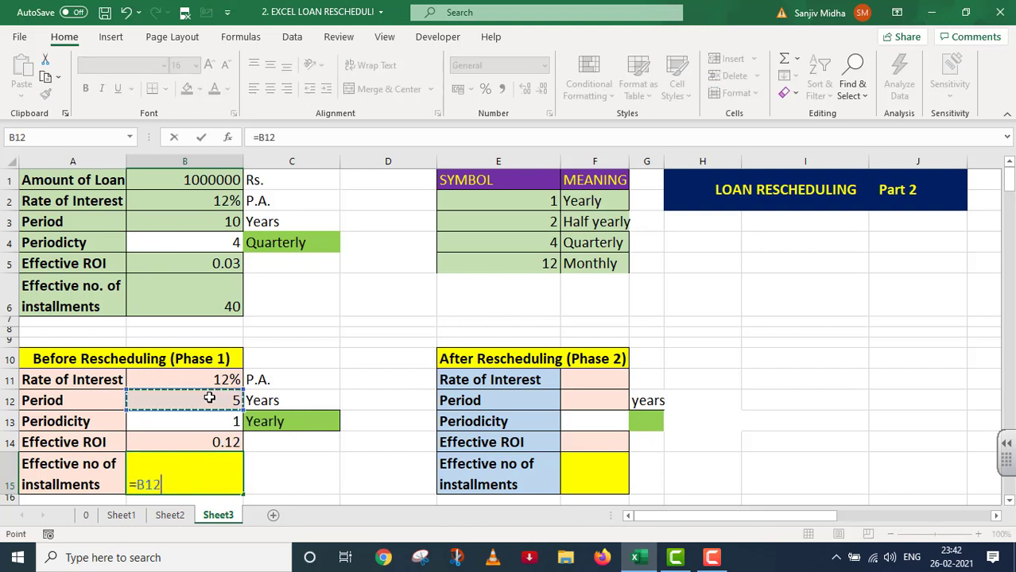
type("*")
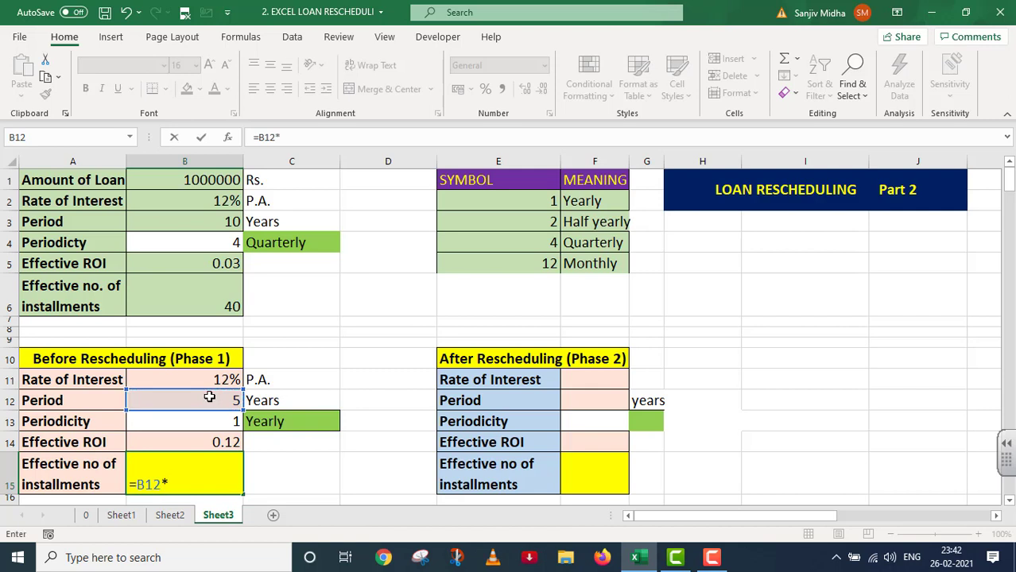
left_click(209, 422)
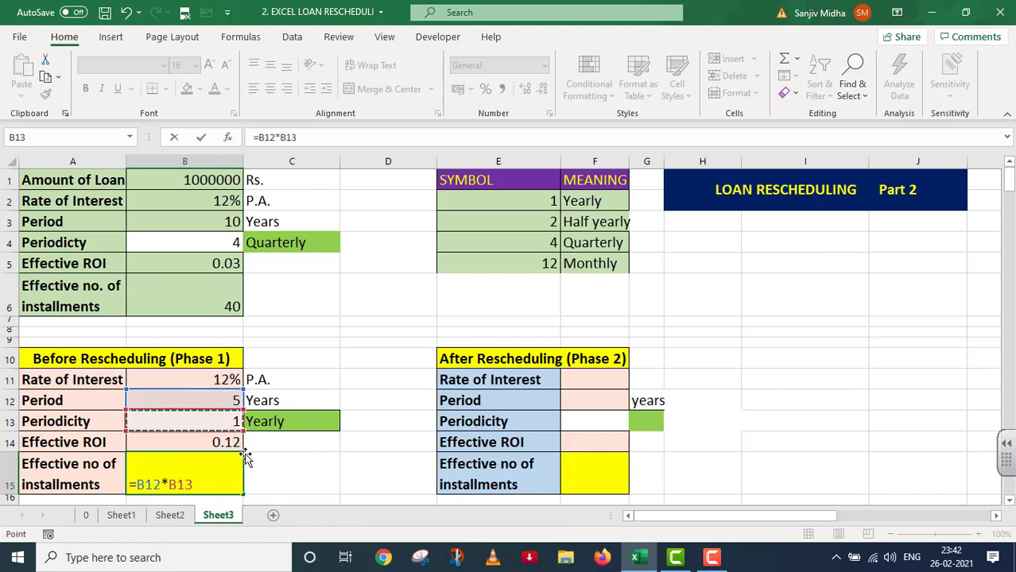
key("Return")
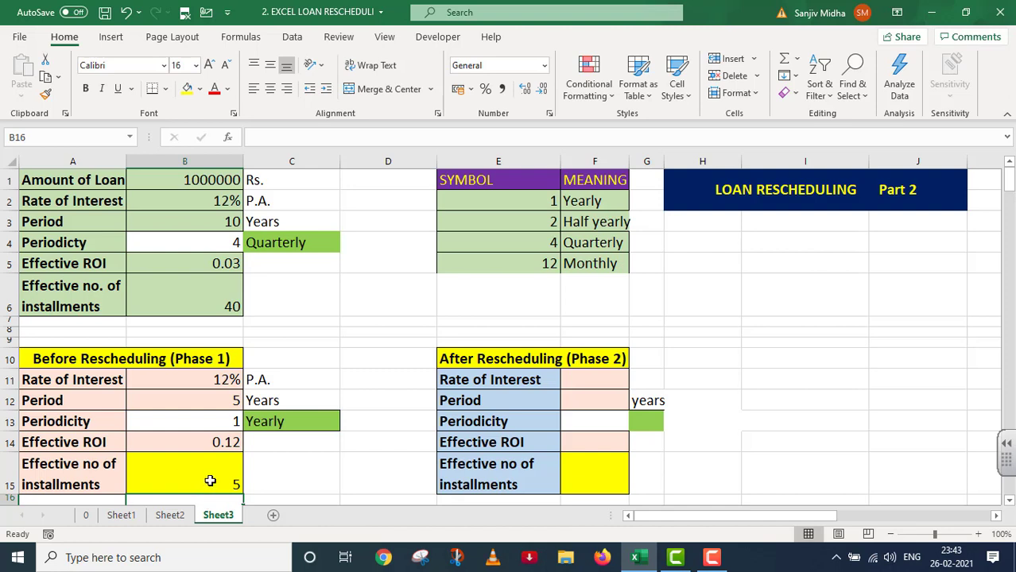
- Change the Phase 1 periodicity in B13 to 2 and finally to 4 to check the dependent formulas
left_click(226, 422)
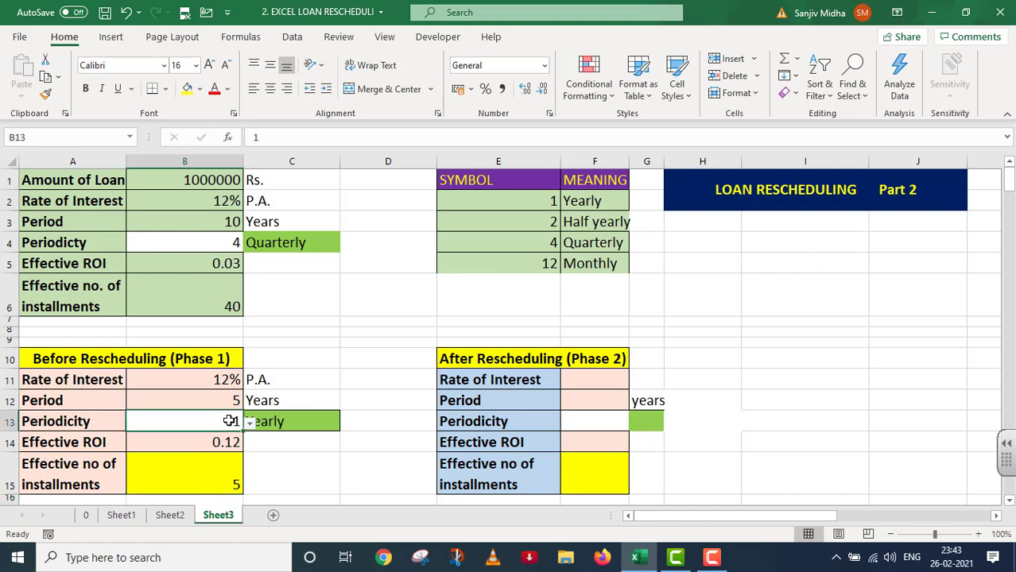
left_click(249, 425)
left_click(200, 444)
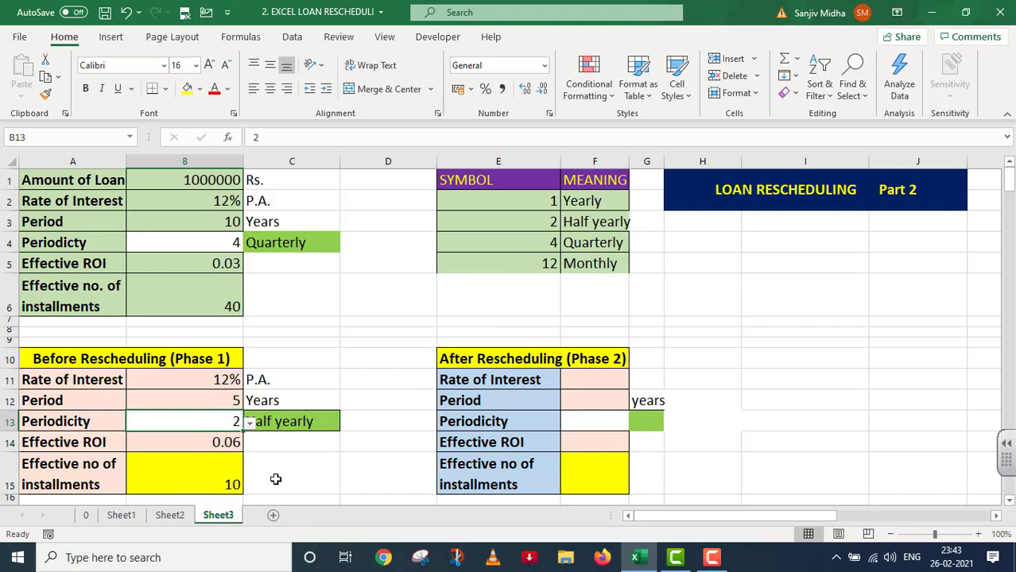
left_click(249, 422)
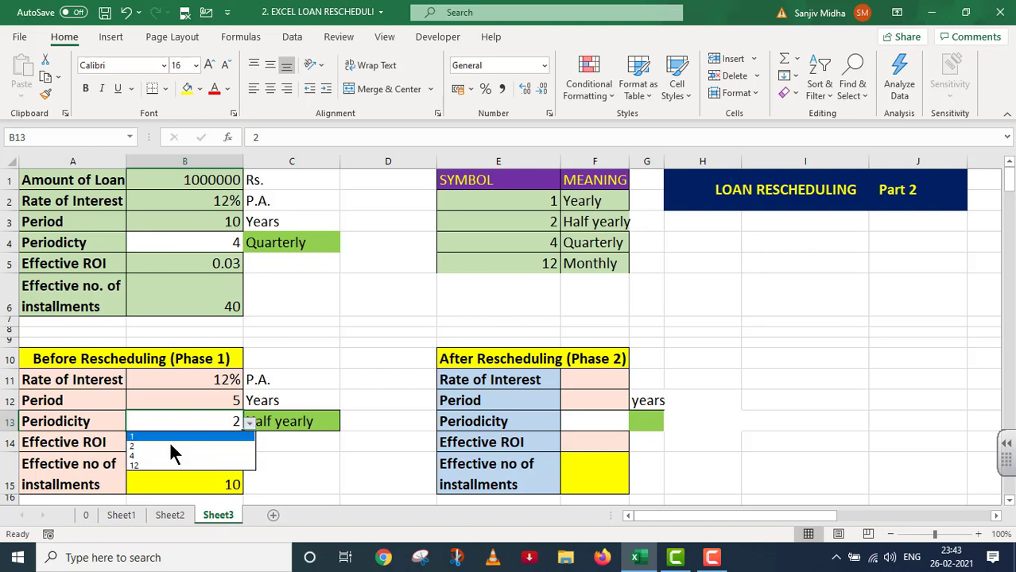
left_click(159, 456)
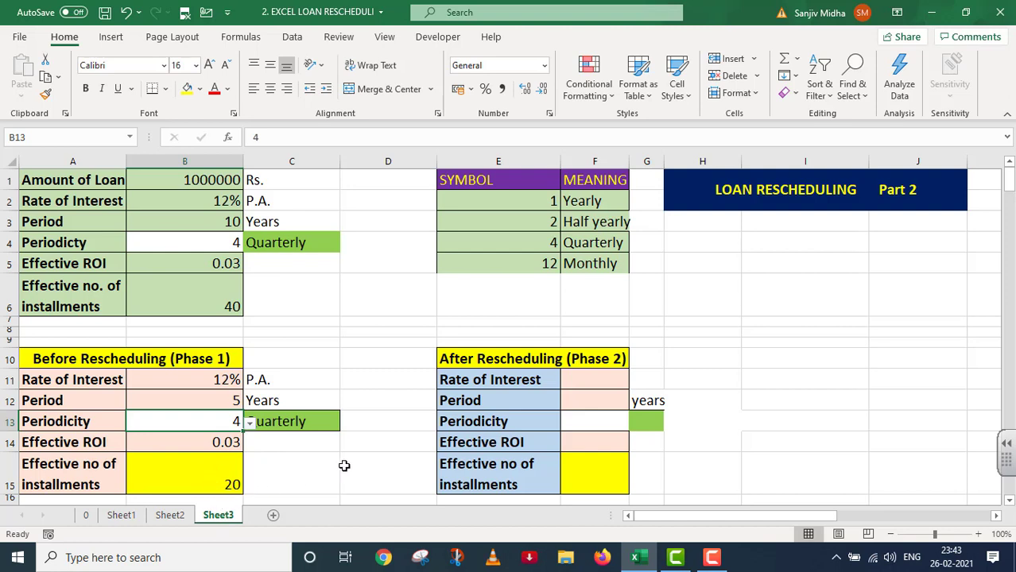
- Enter =10% as the Phase 2 rate of interest in F11 and label it P.A. in G11
left_click(585, 380)
type("=")
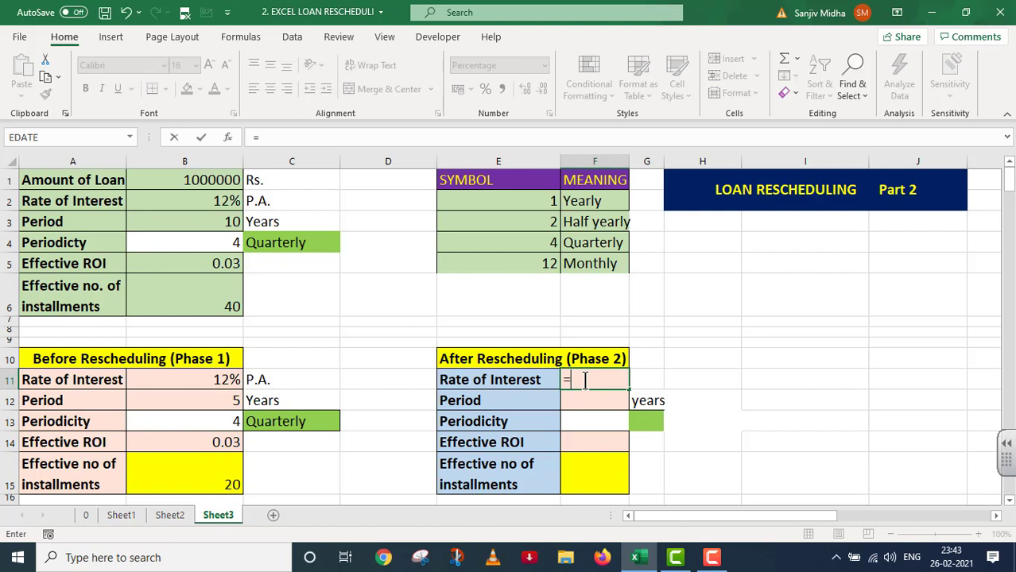
type("10%")
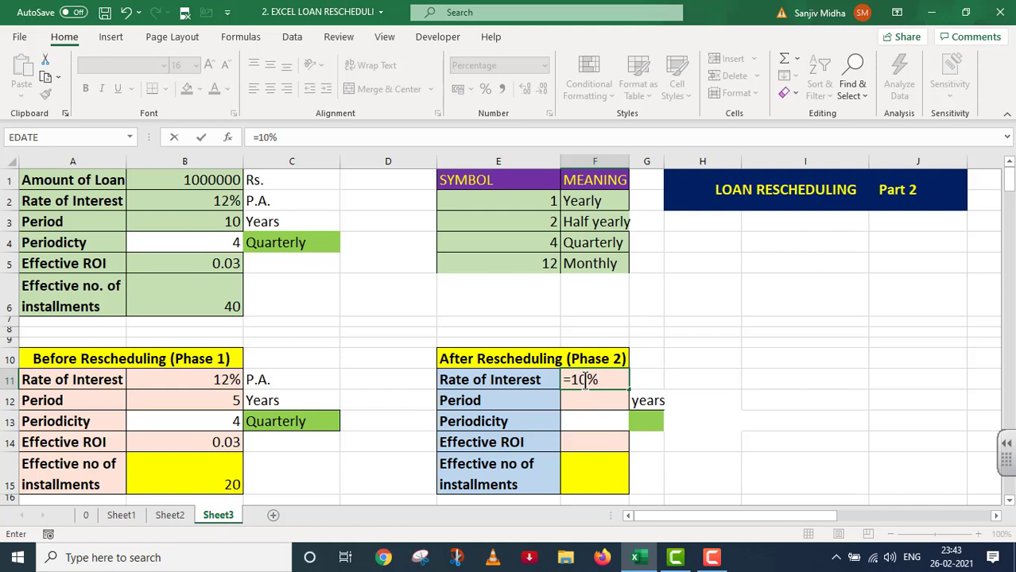
left_click(646, 374)
type("P")
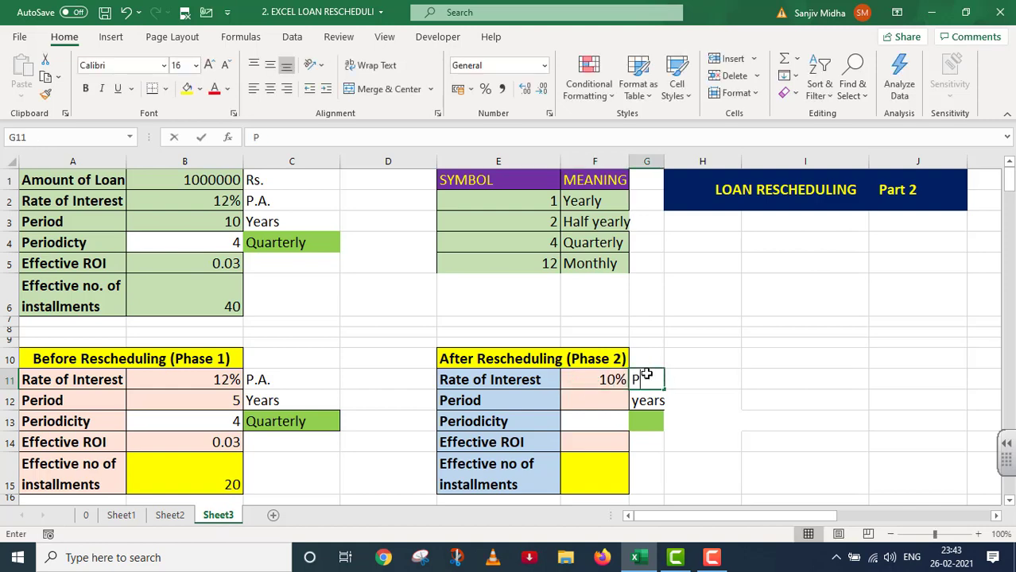
type(".A.")
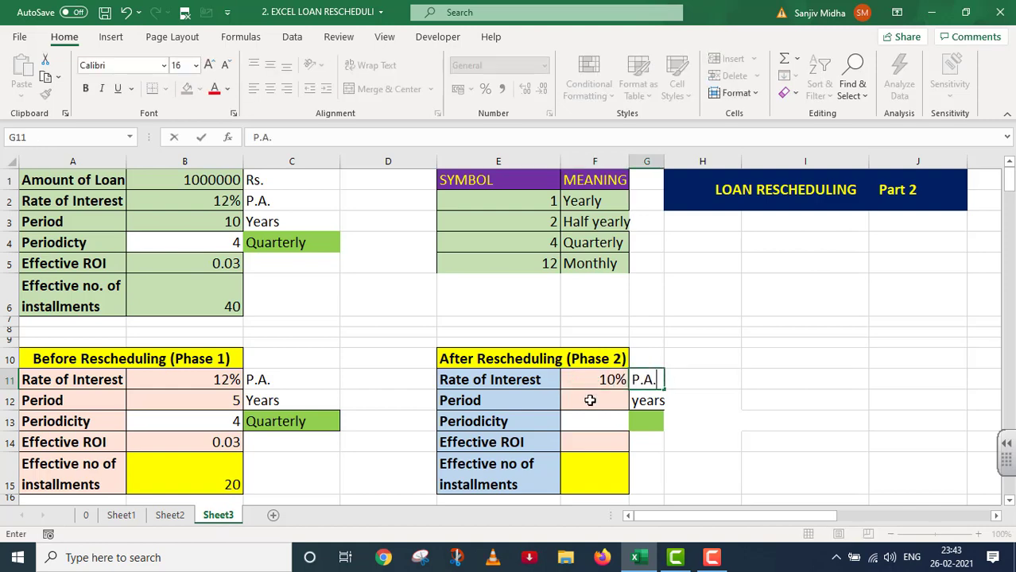
- Enter 5 as the Phase 2 period in F12
left_click(598, 400)
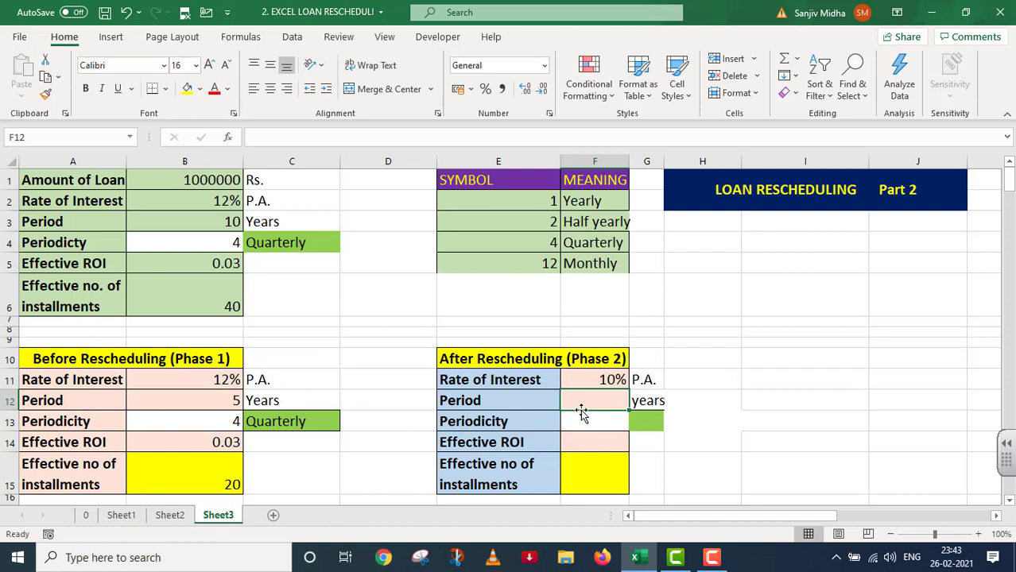
type("5")
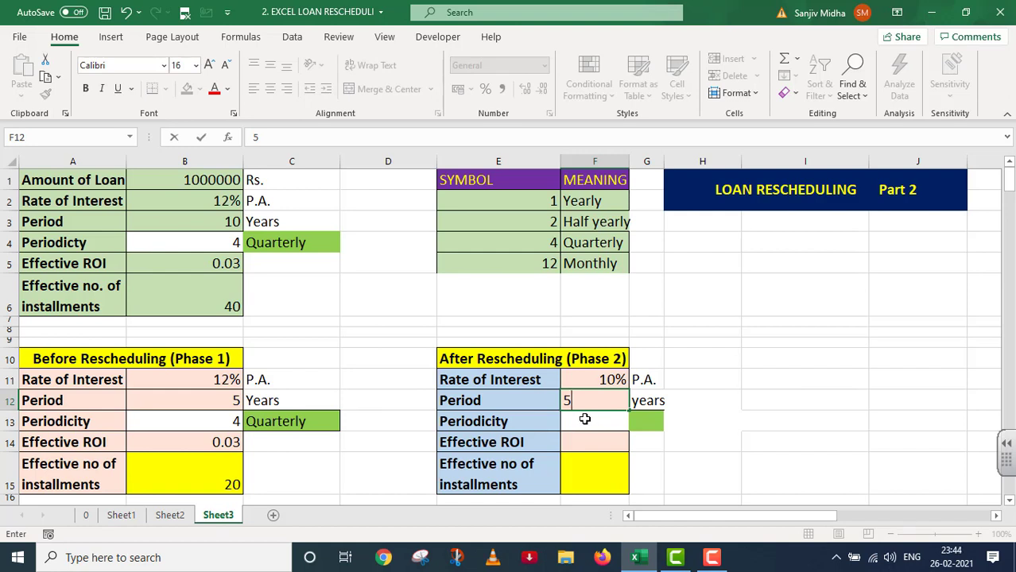
key("Return")
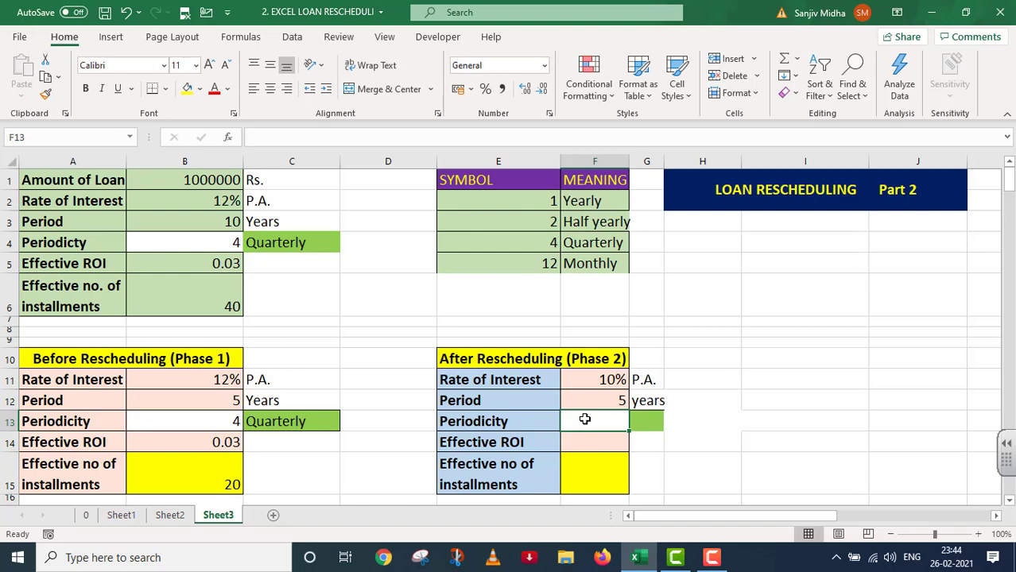
- Add list data validation to the Phase 2 periodicity cell F13, using the symbols in =$E$2:$E$5 as the source
left_click(292, 39)
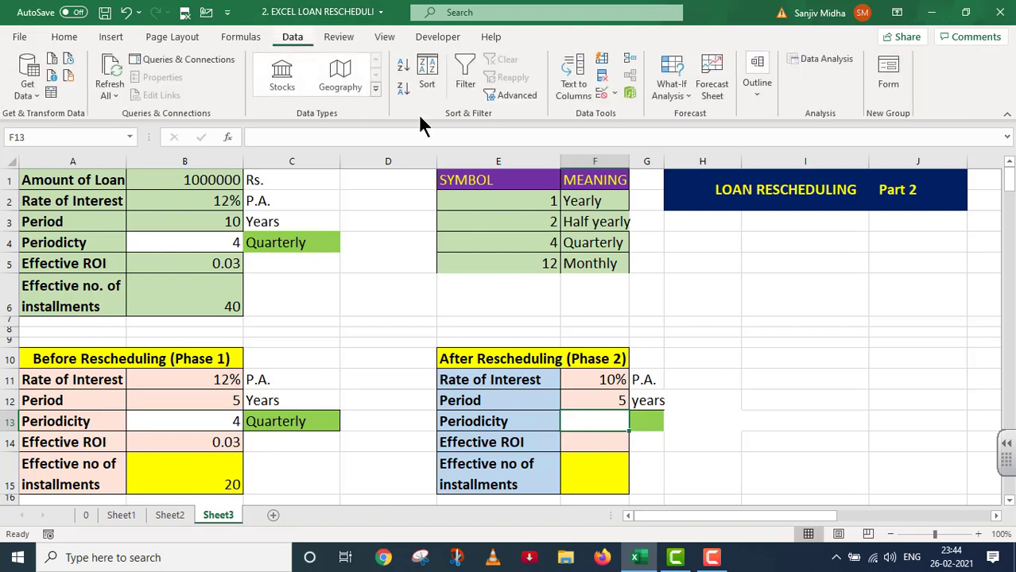
left_click(612, 92)
left_click(636, 115)
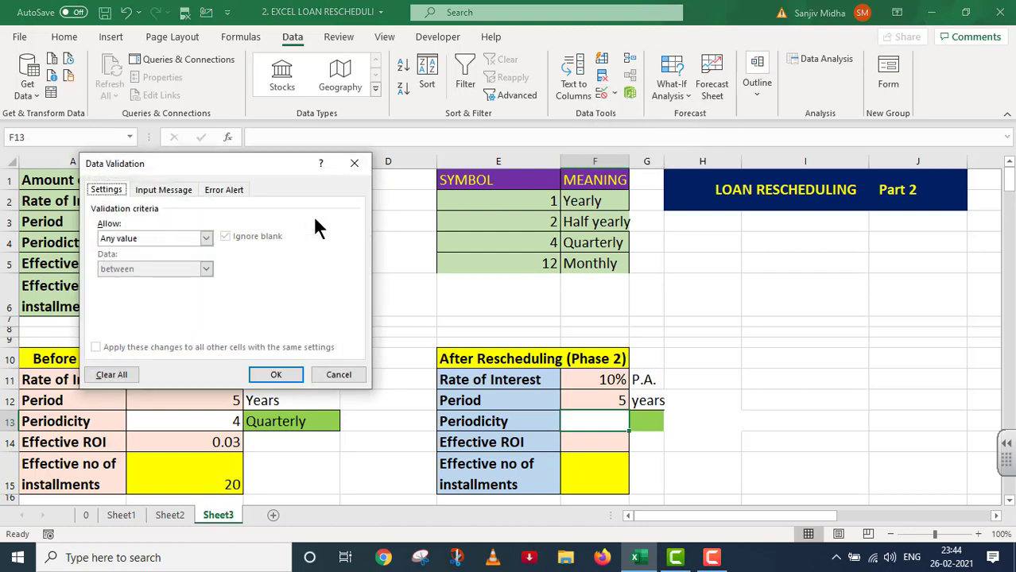
left_click(205, 238)
left_click(126, 280)
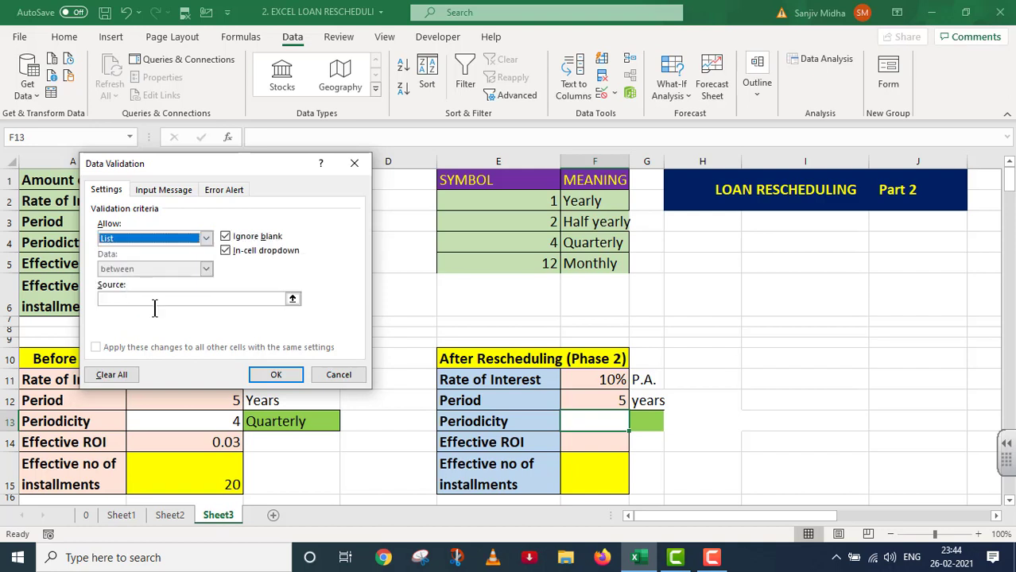
left_click(136, 299)
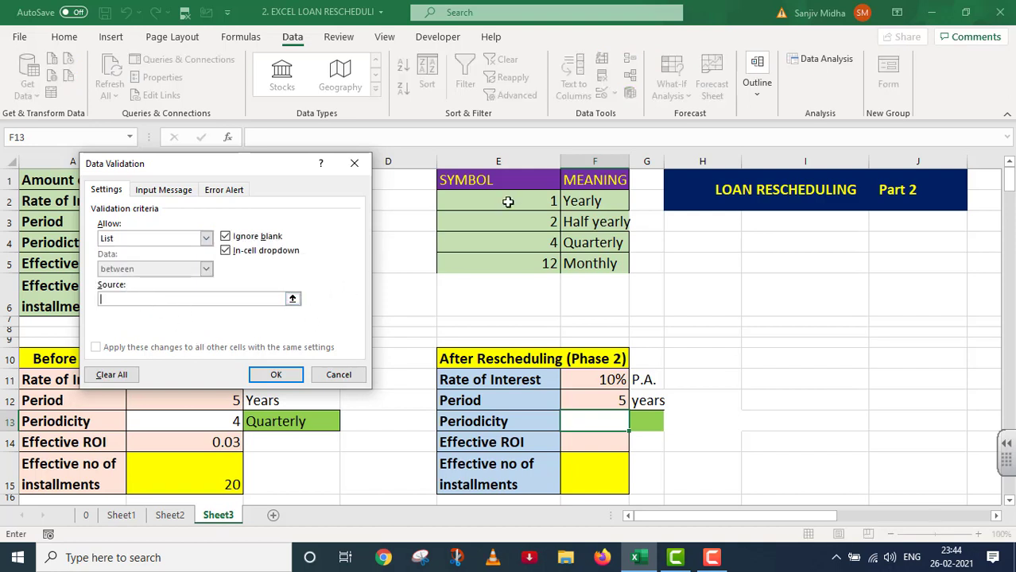
left_click_drag(508, 200, 513, 263)
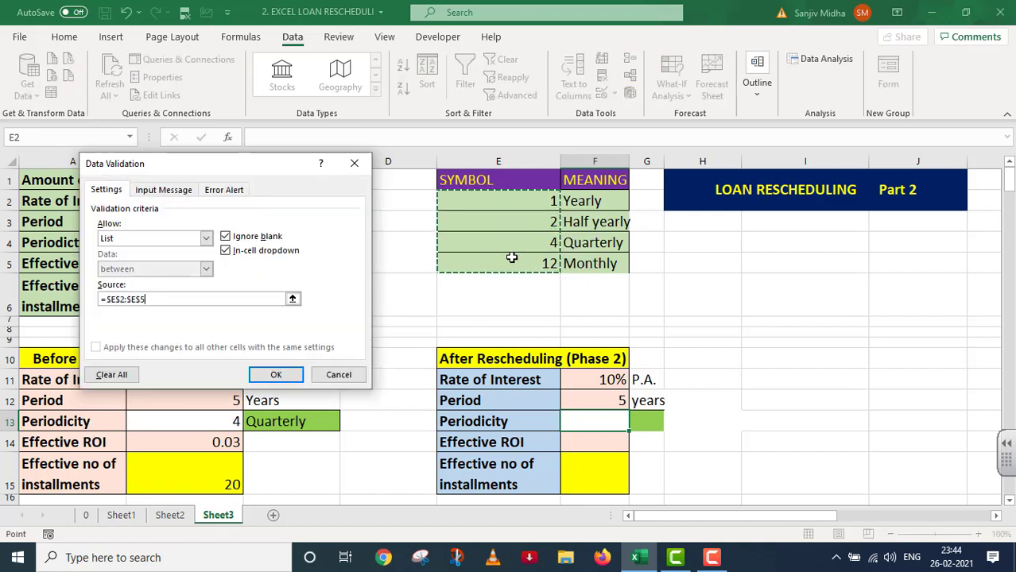
left_click(276, 377)
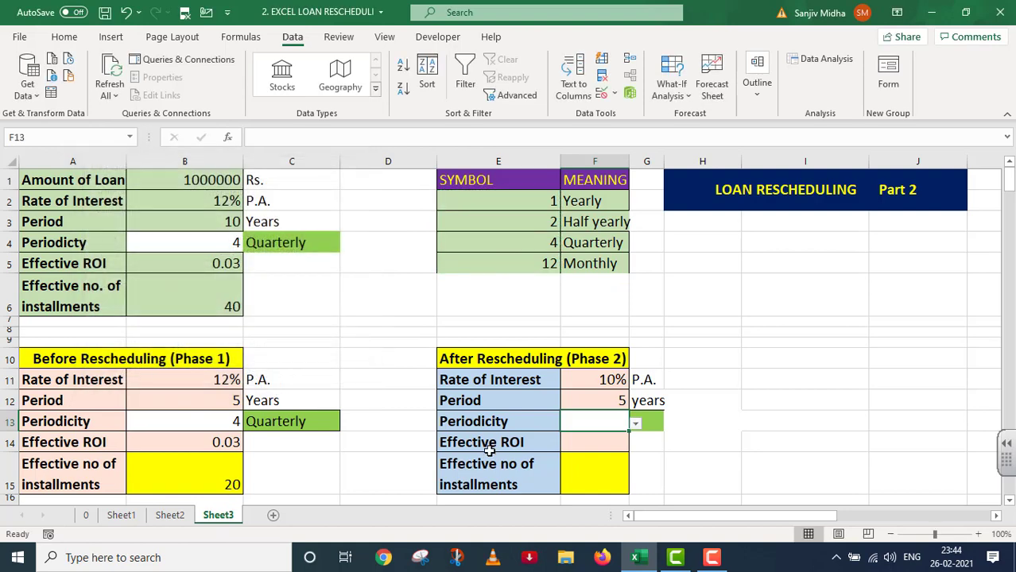
- Try the value 2 from the F13 periodicity list and finally set it to 4
left_click(636, 424)
left_click(568, 445)
left_click(635, 422)
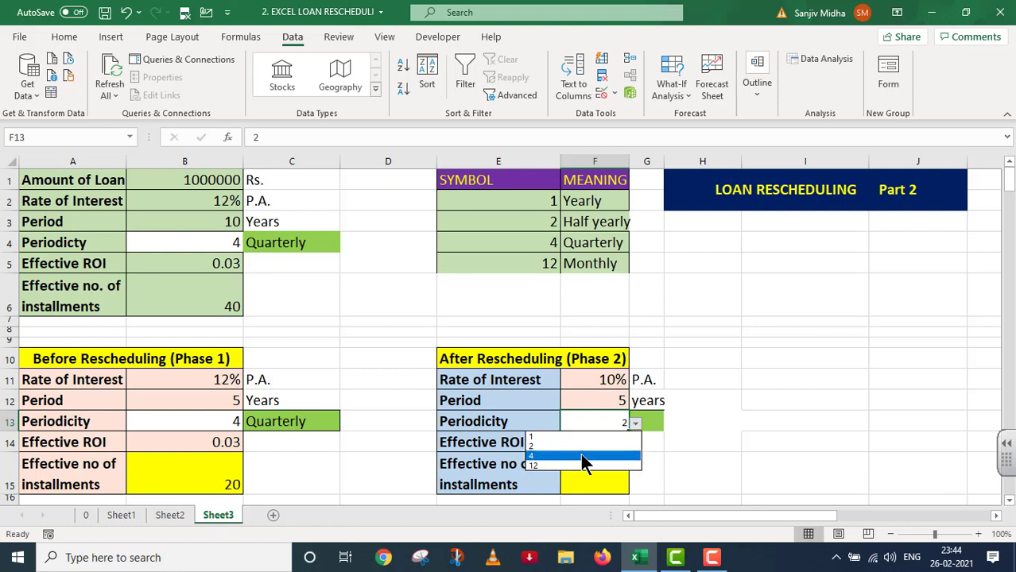
left_click(583, 458)
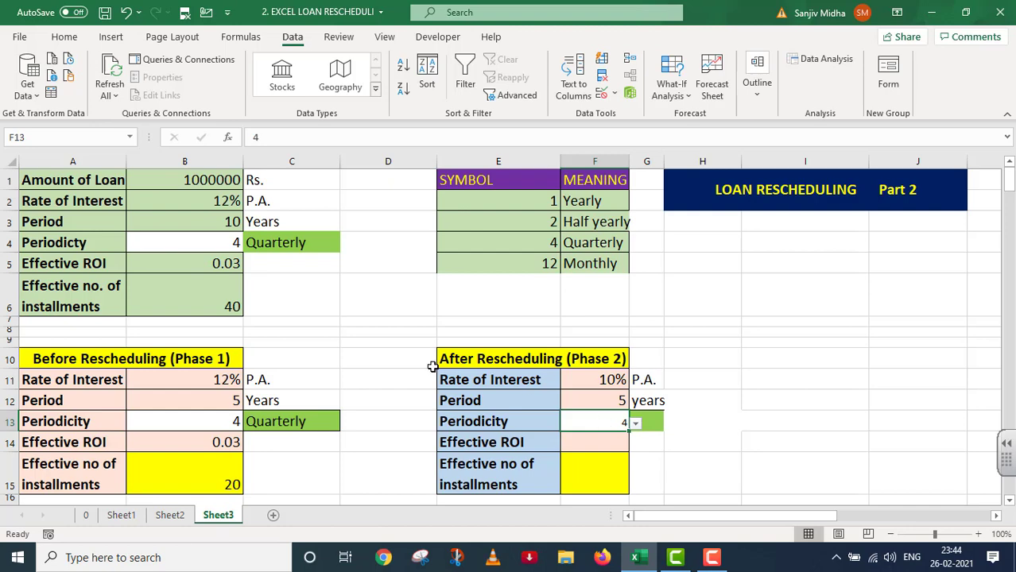
- Set the font size of the Phase 2 periodicity value in F13 to 16
left_click(63, 40)
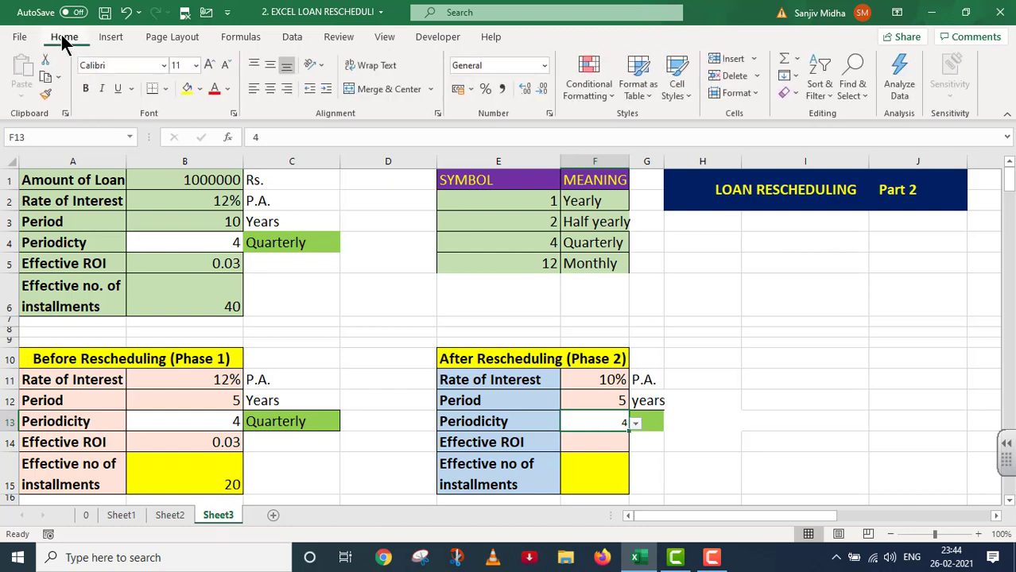
left_click(196, 66)
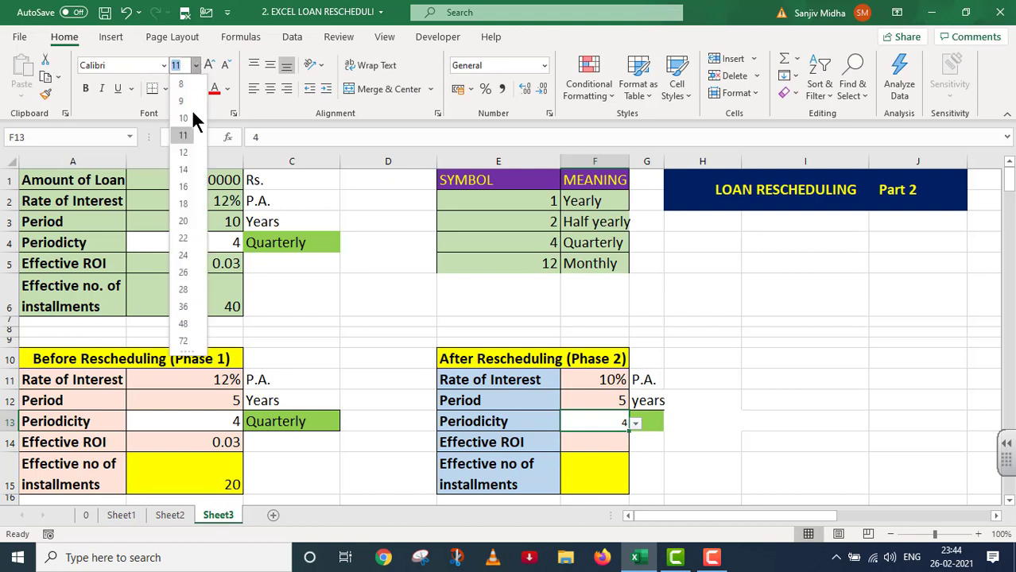
left_click(186, 191)
- Enter =VLOOKUP(F13,E2:F5,2,FALSE) in G13 to return the meaning of the Phase 2 periodicity
left_click(648, 424)
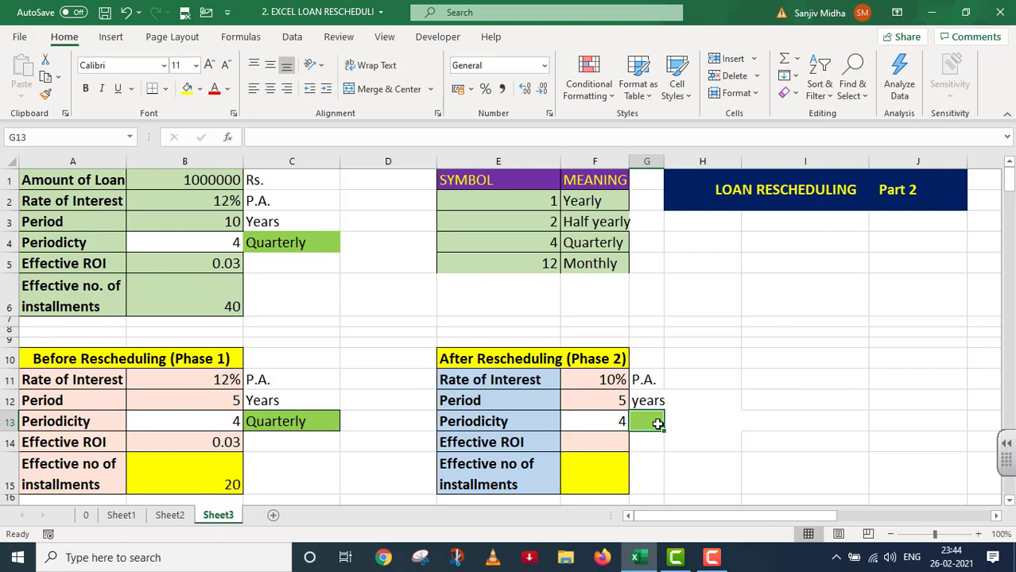
double_click(641, 429)
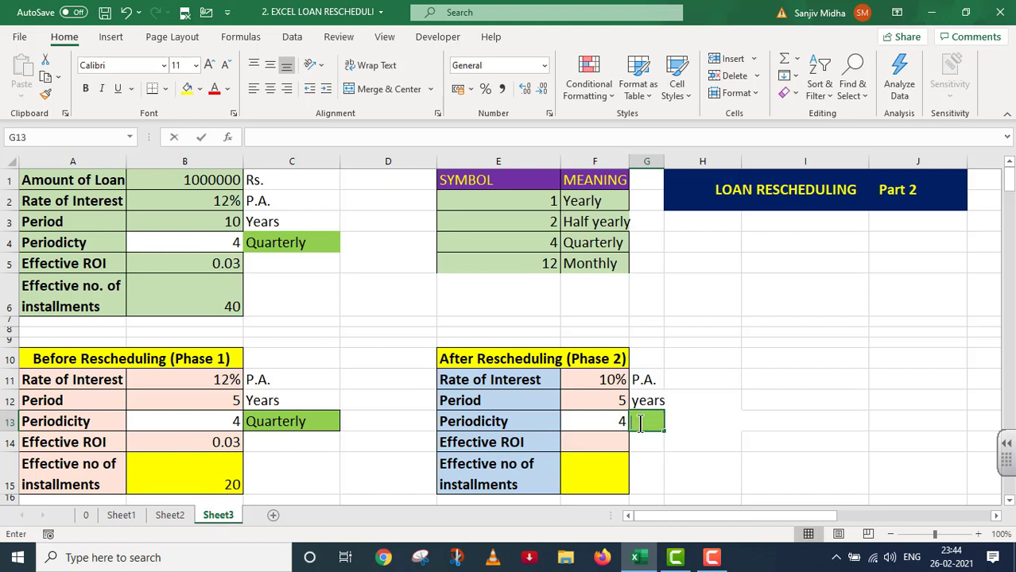
type("=VLOOKUP")
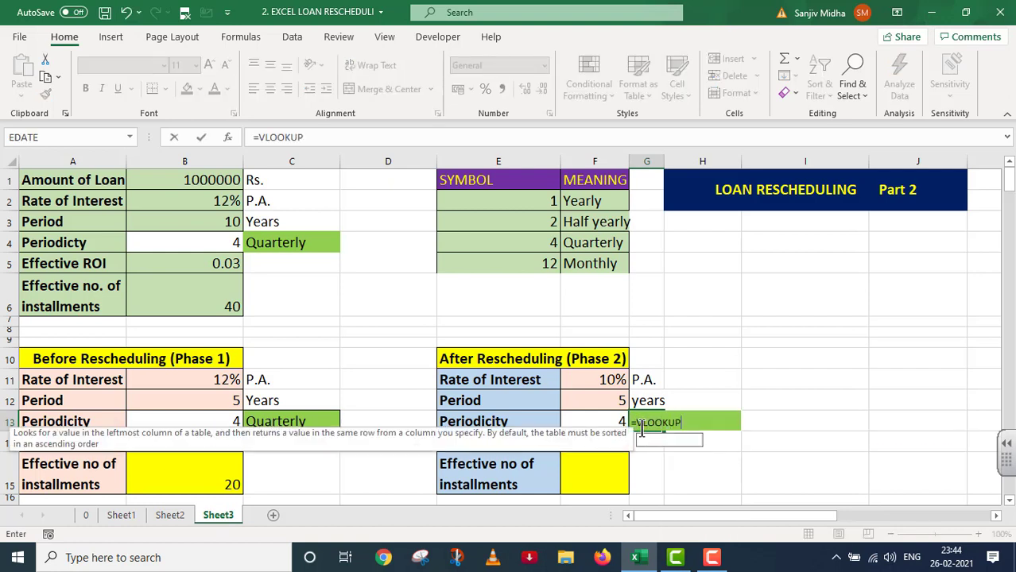
type("(")
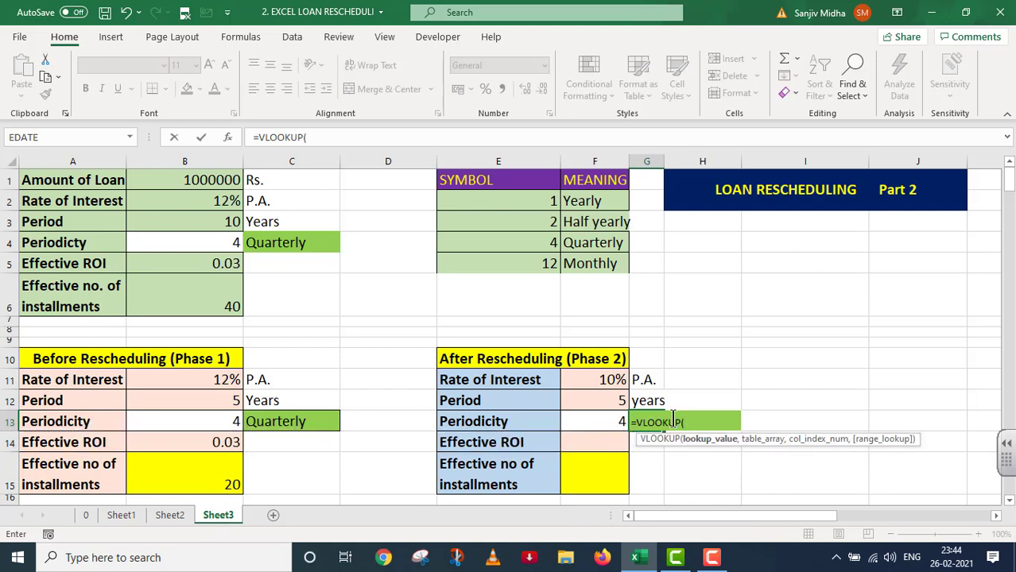
left_click(599, 422)
type(",")
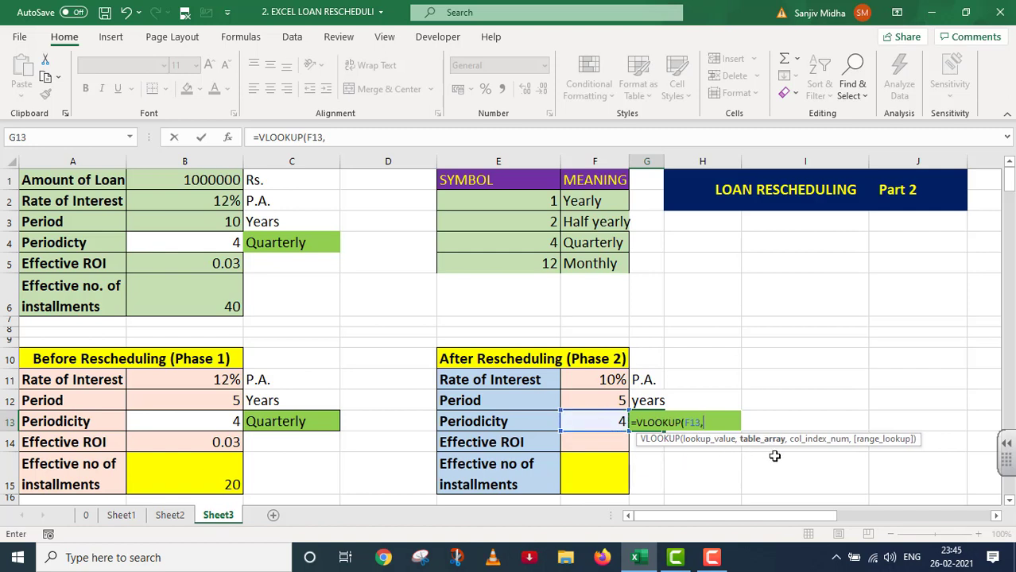
left_click_drag(501, 196, 591, 263)
type(",")
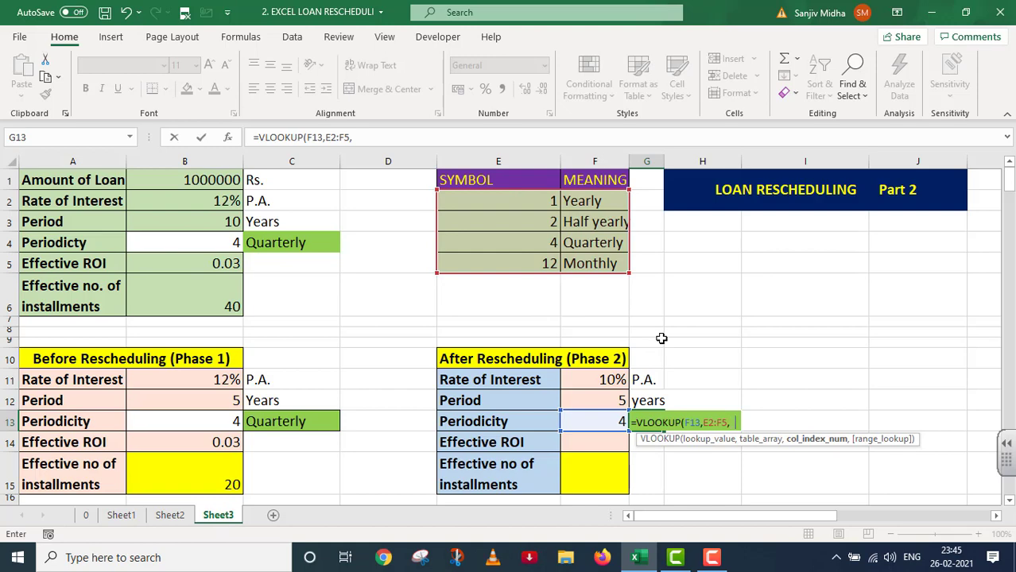
type(",")
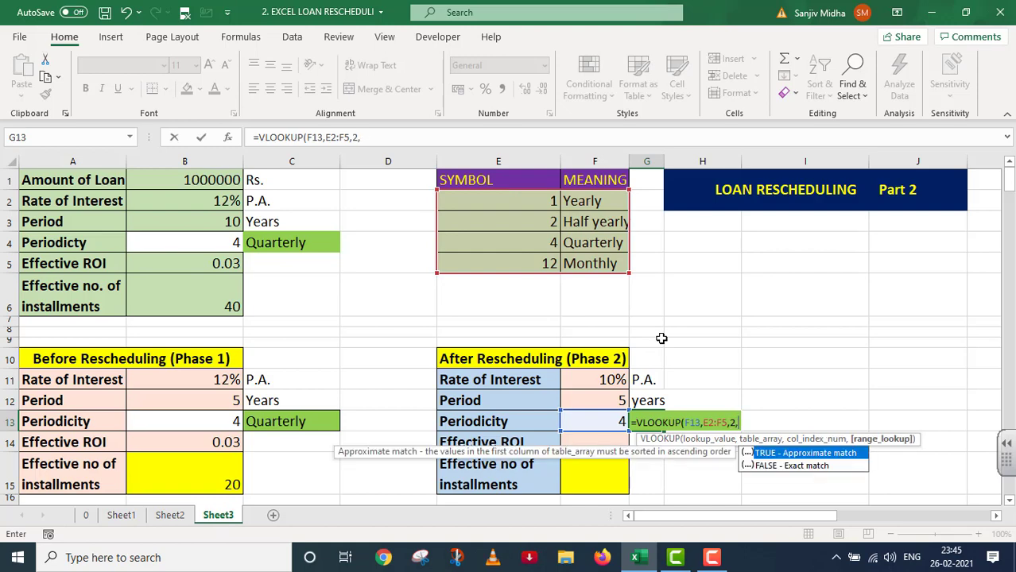
double_click(789, 464)
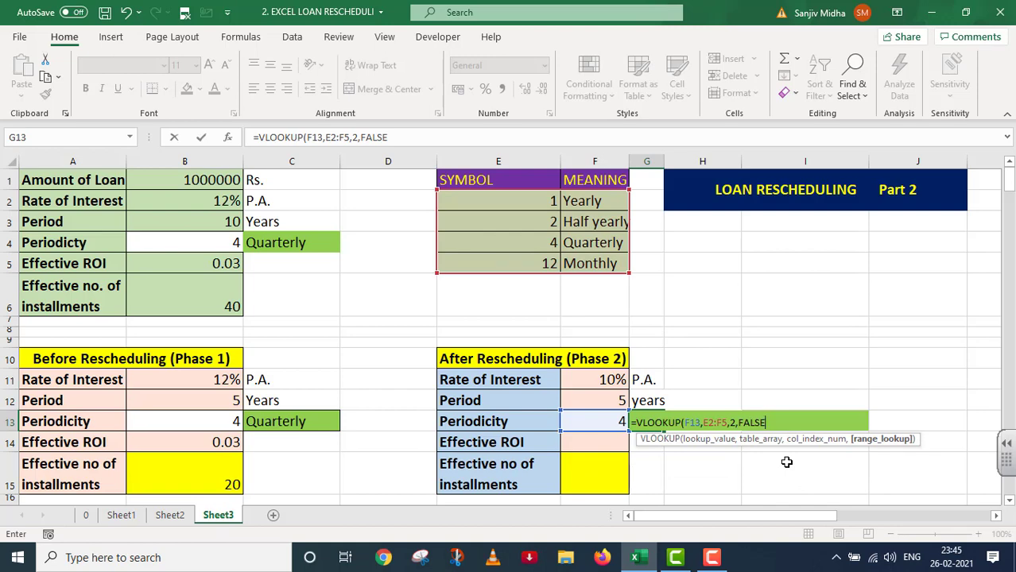
type(")")
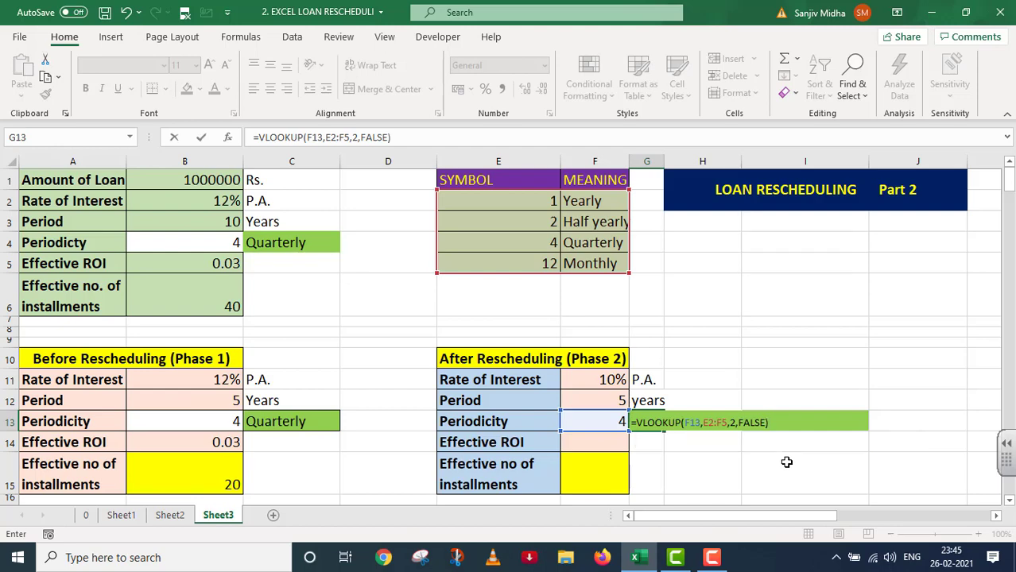
key("Return")
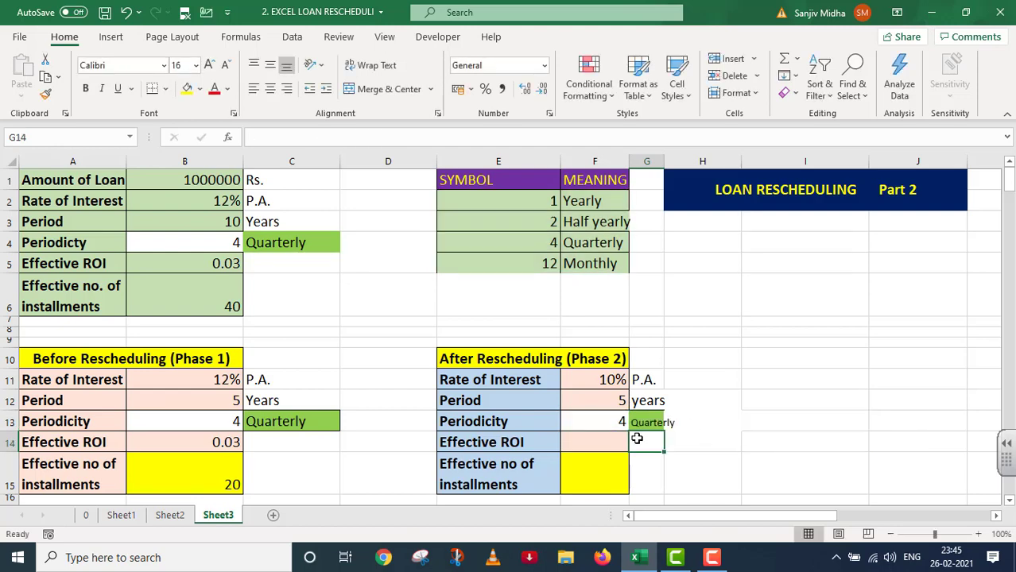
- Set the font size of the periodicity meaning in G13 to 16
left_click(655, 422)
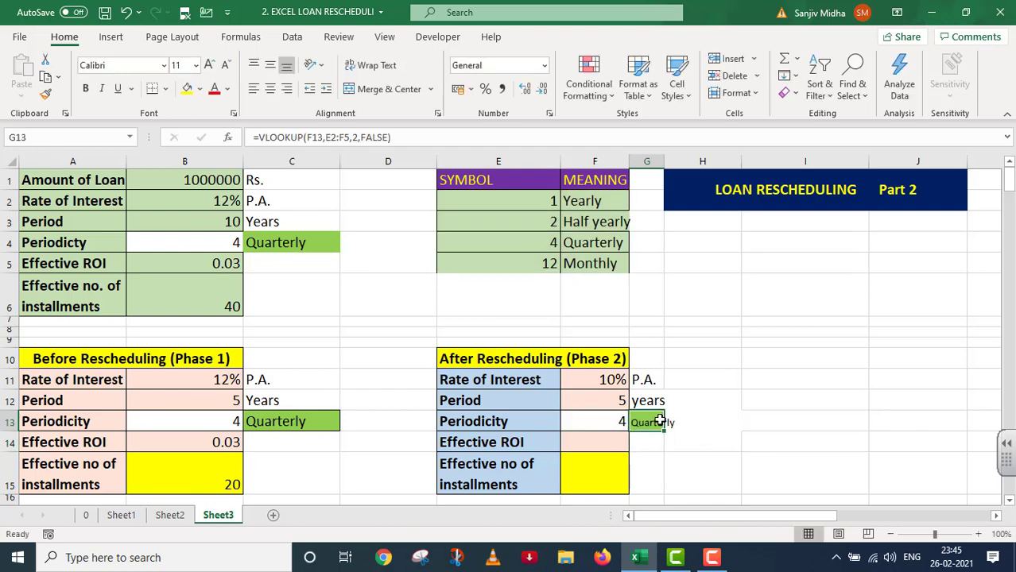
left_click(196, 65)
left_click(184, 188)
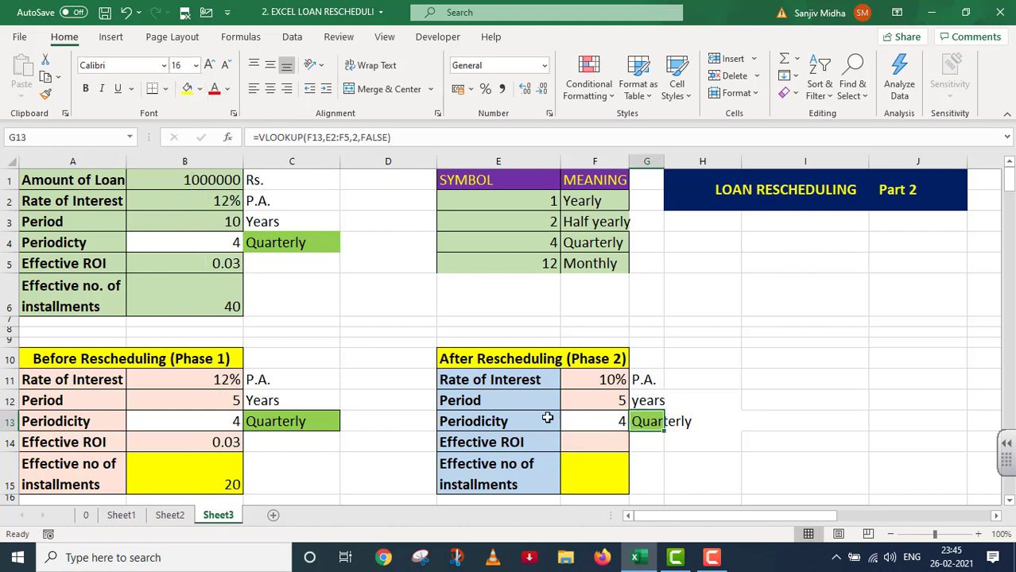
- Test the G13 lookup by switching the Phase 2 periodicity in F13 to 12 and finally to 1
left_click(596, 421)
left_click(635, 422)
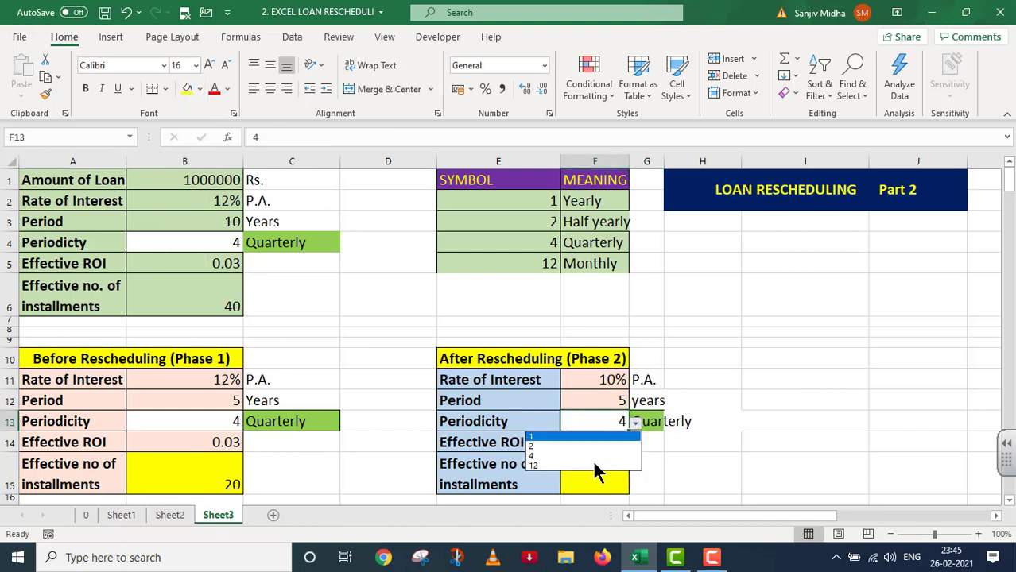
left_click(585, 472)
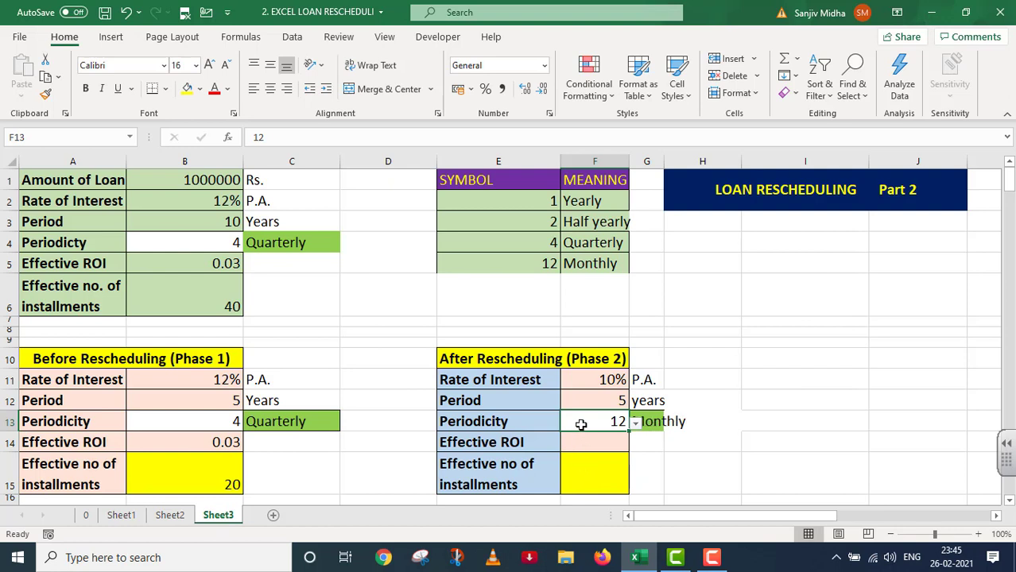
left_click(675, 442)
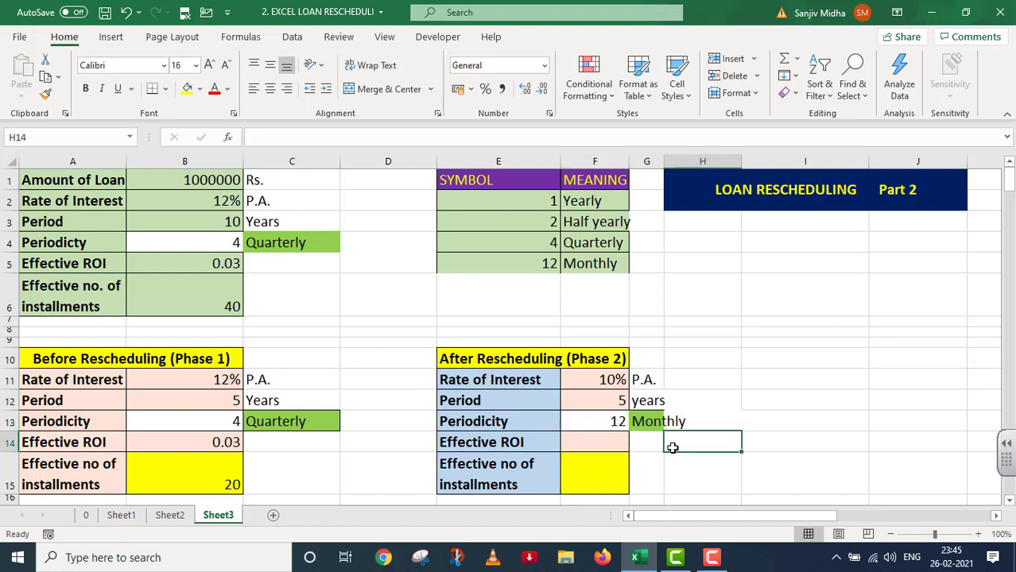
left_click(604, 421)
left_click(636, 422)
left_click(579, 443)
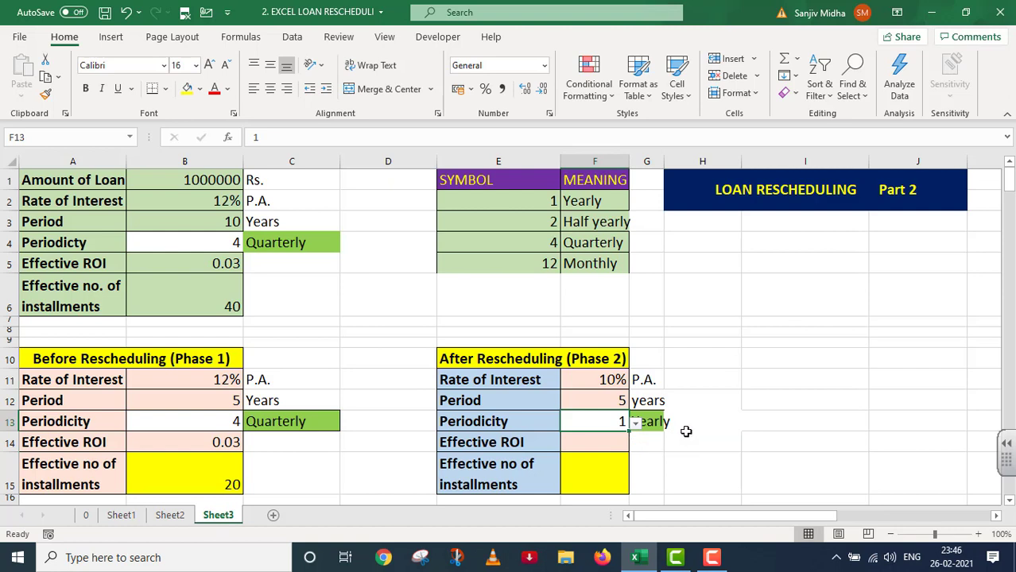
left_click(686, 432)
- Enter =F11/F13 in F14 to calculate the Phase 2 effective rate of interest
left_click(576, 438)
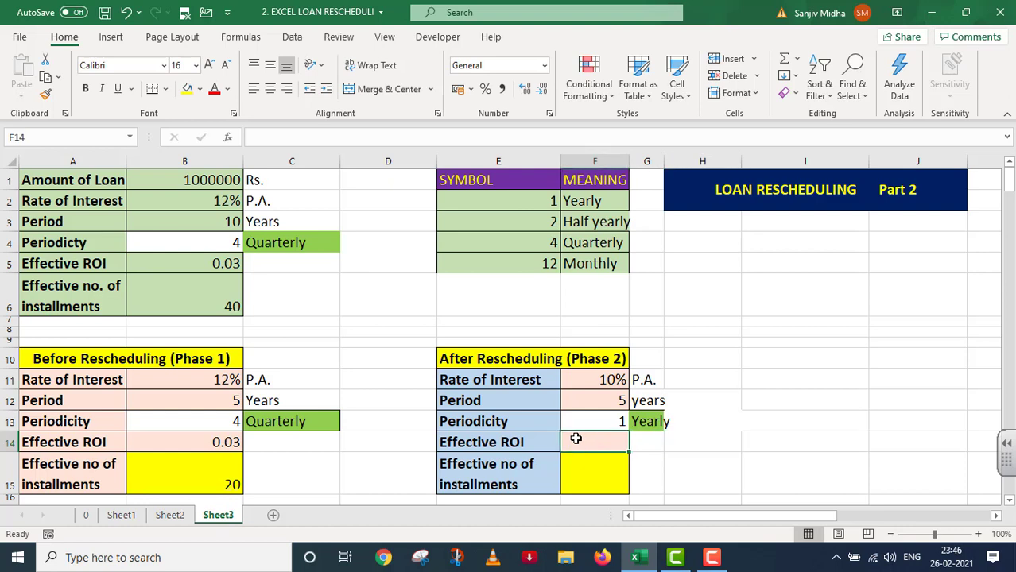
type("=")
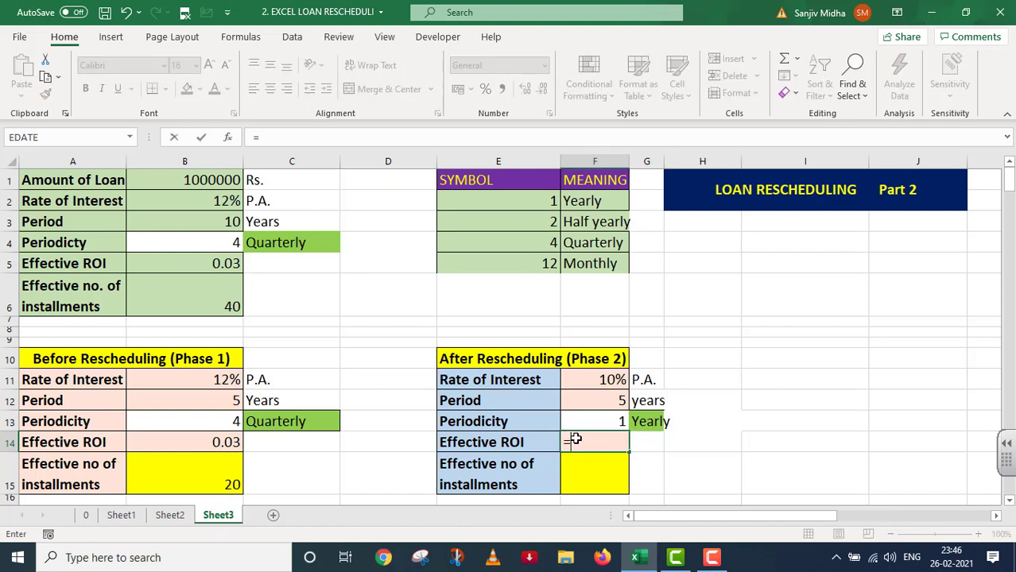
left_click(587, 382)
type("/")
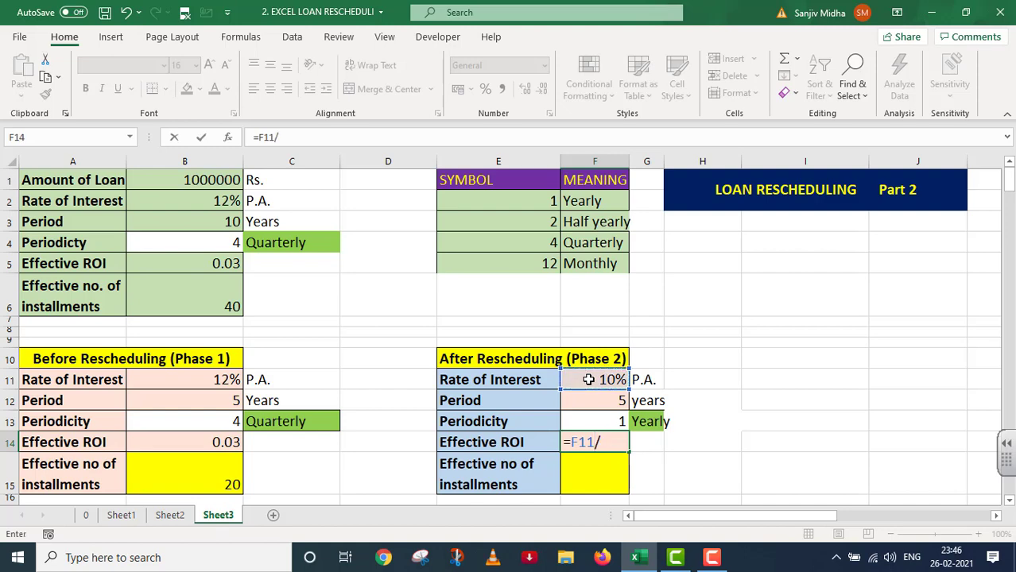
left_click(617, 421)
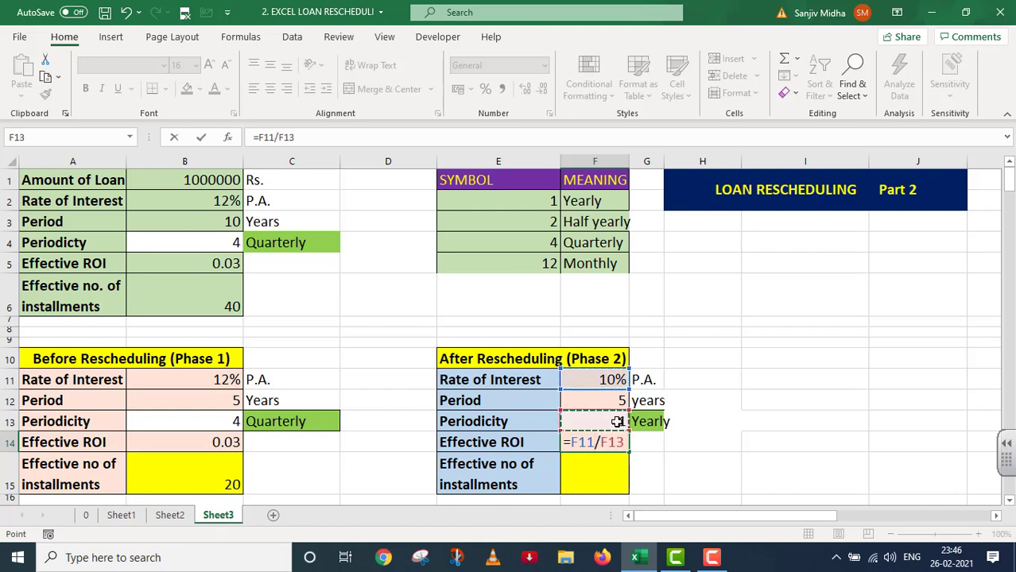
key("Return")
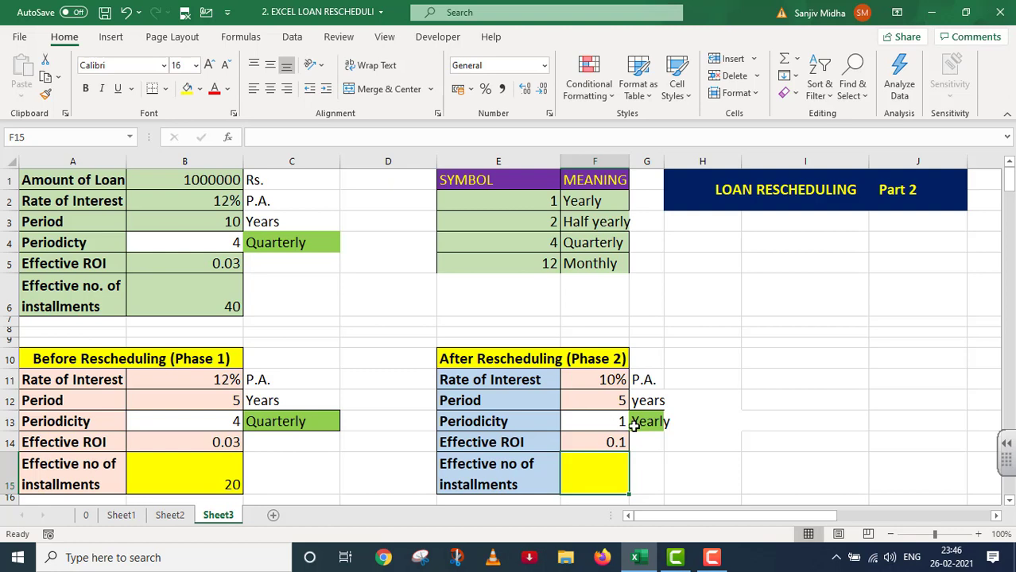
- Enter =F12*F13 in F15 to calculate the Phase 2 effective number of installments
double_click(586, 477)
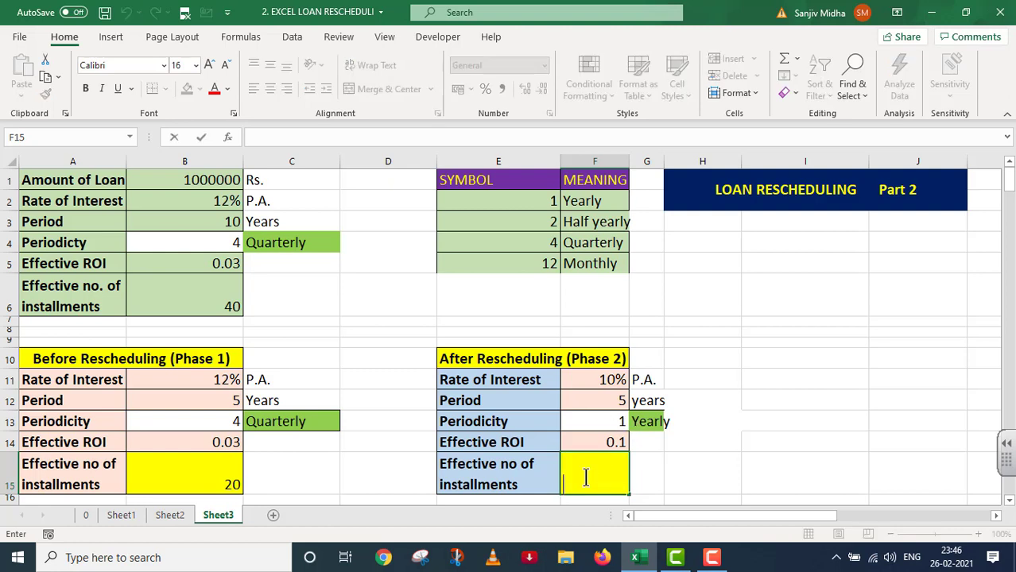
type("=")
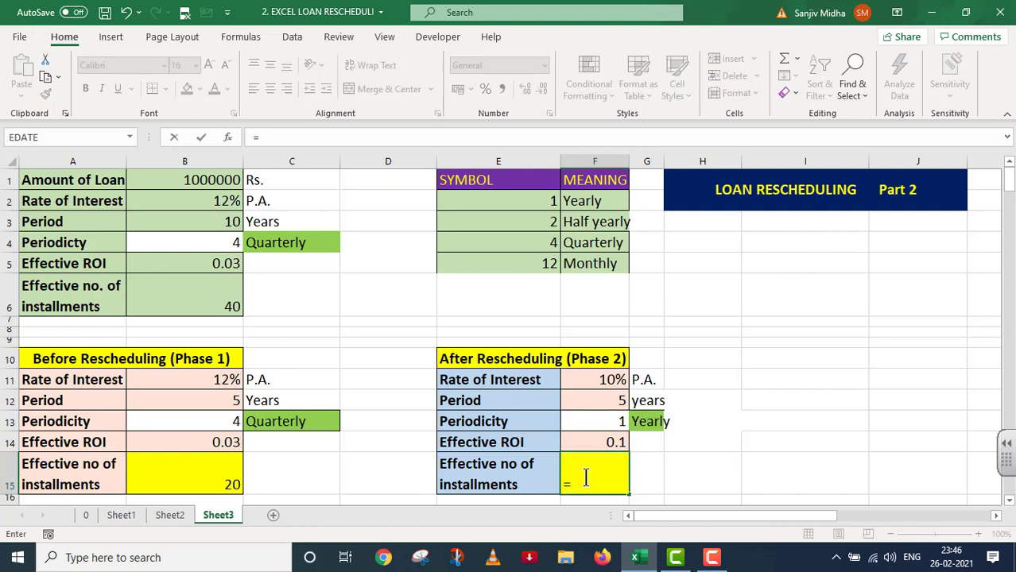
left_click(602, 399)
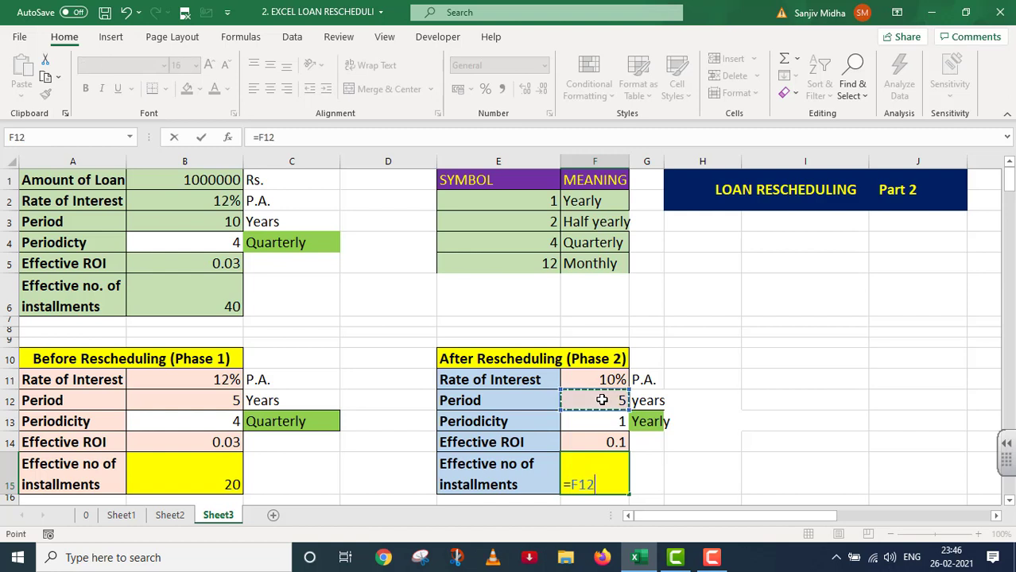
type("*")
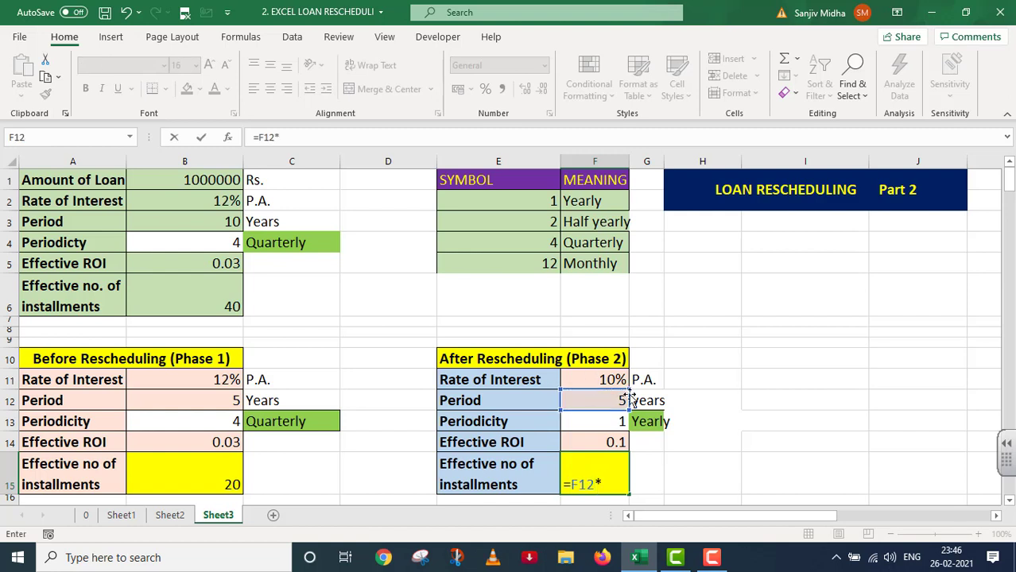
left_click(596, 422)
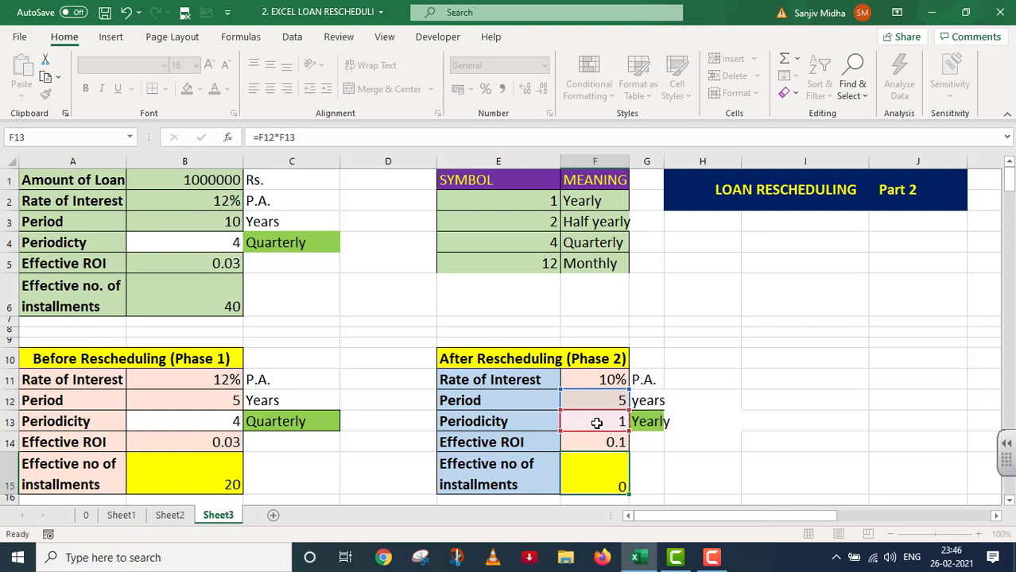
key("Return")
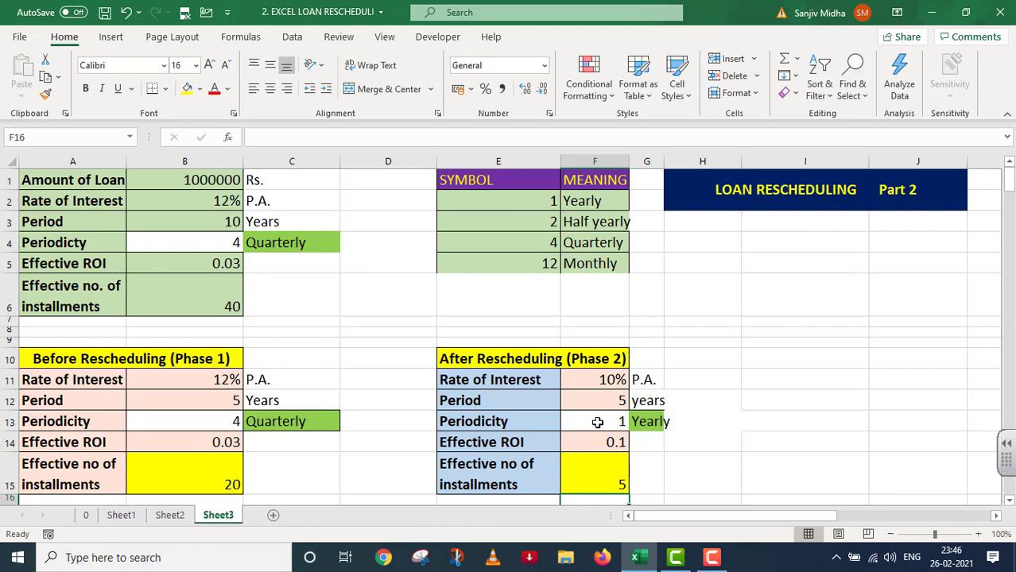
- Test the Phase 2 formulas by switching the periodicity in F13 to 4 and finally to 12
left_click(608, 422)
left_click(635, 423)
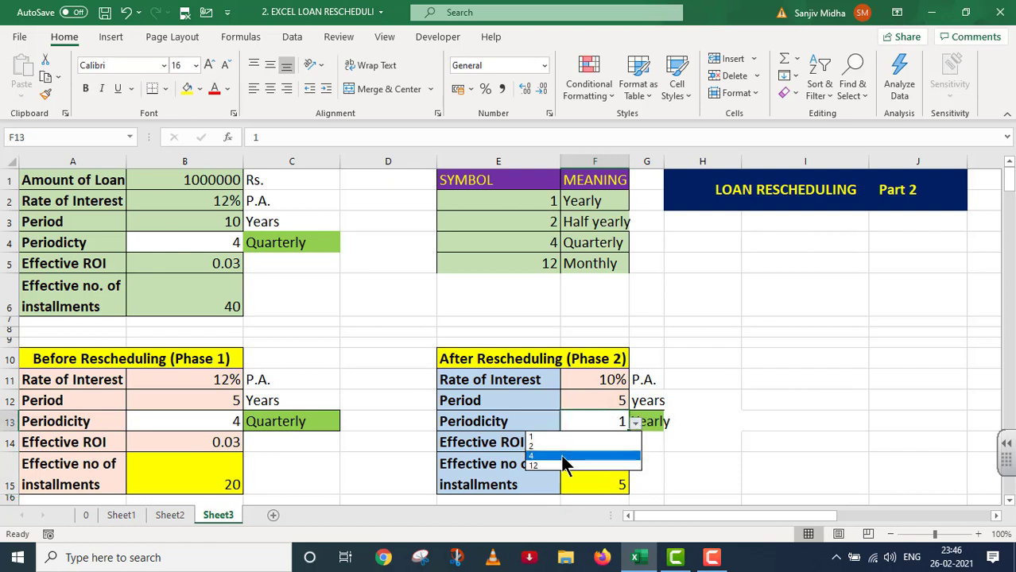
left_click(563, 457)
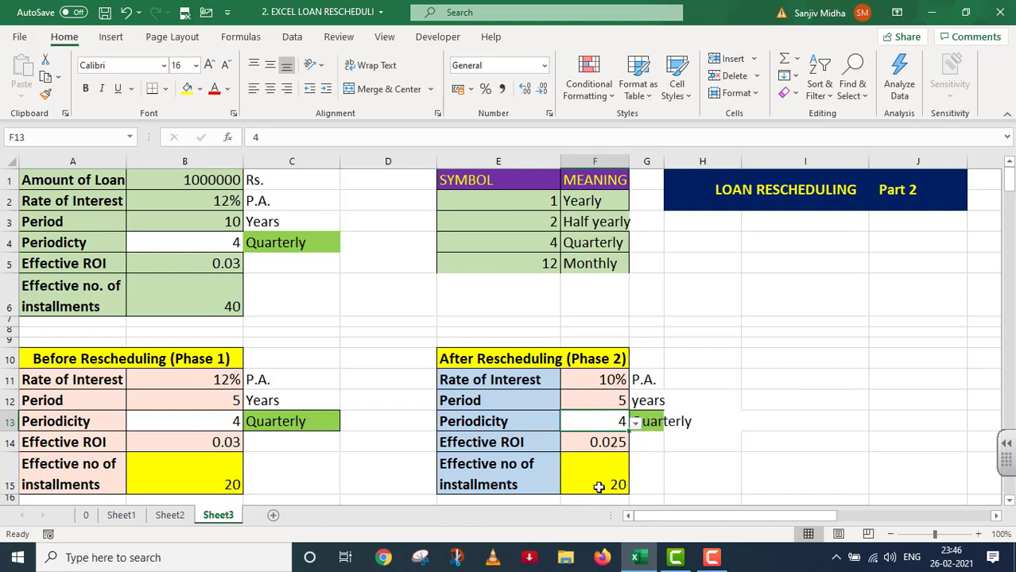
left_click(635, 424)
left_click(569, 465)
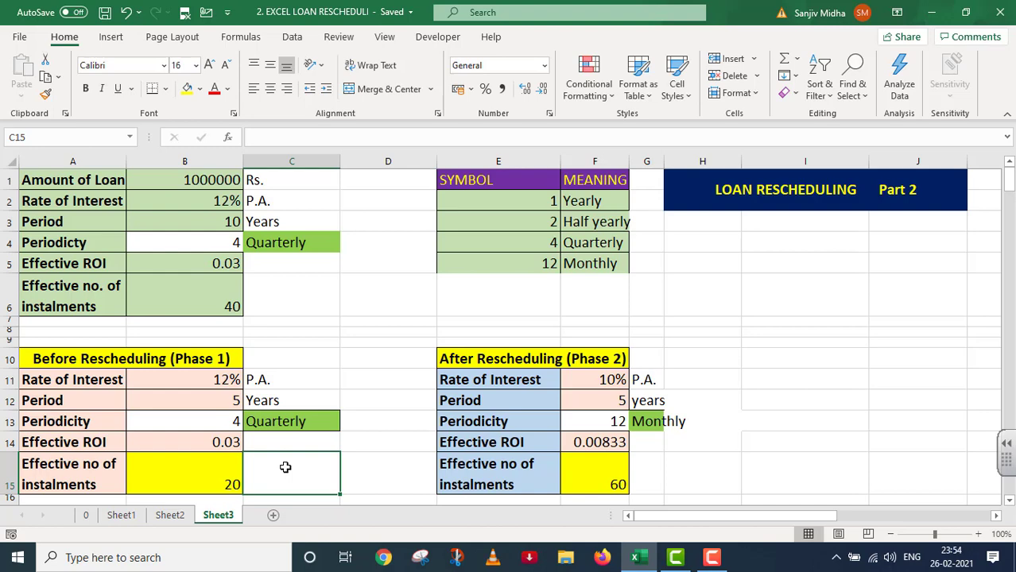
- Set the Phase 1 periodicity in B13 to 1
scroll(285, 467, "down", 2)
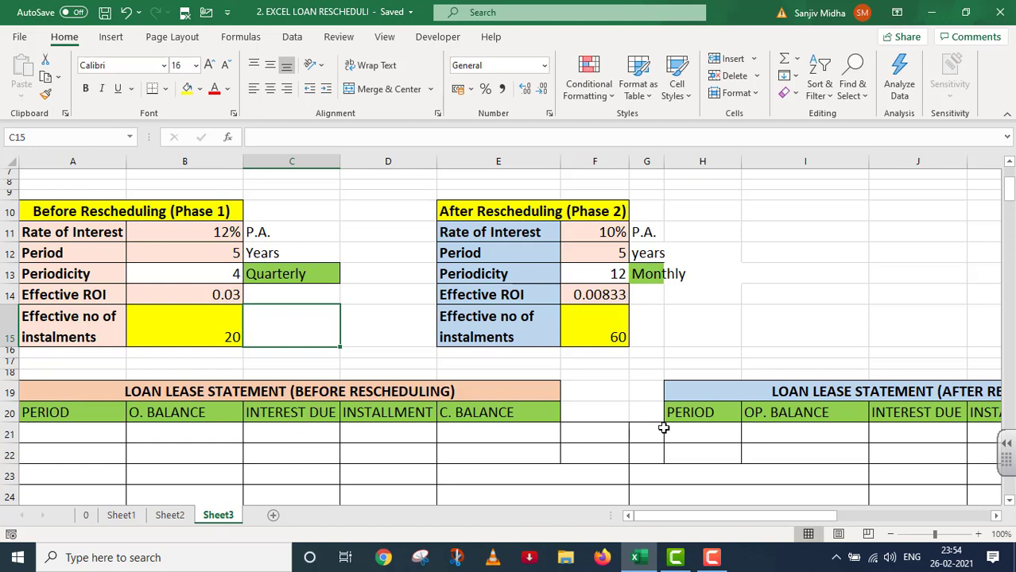
left_click_drag(831, 513, 784, 511)
scroll(100, 435, "up", 1)
left_click(198, 359)
left_click(249, 360)
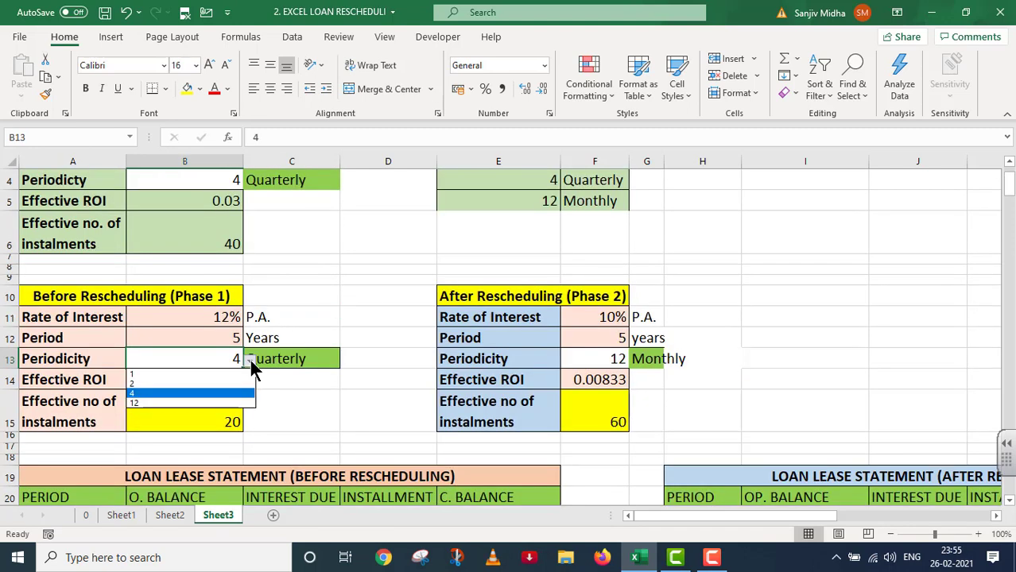
left_click(163, 375)
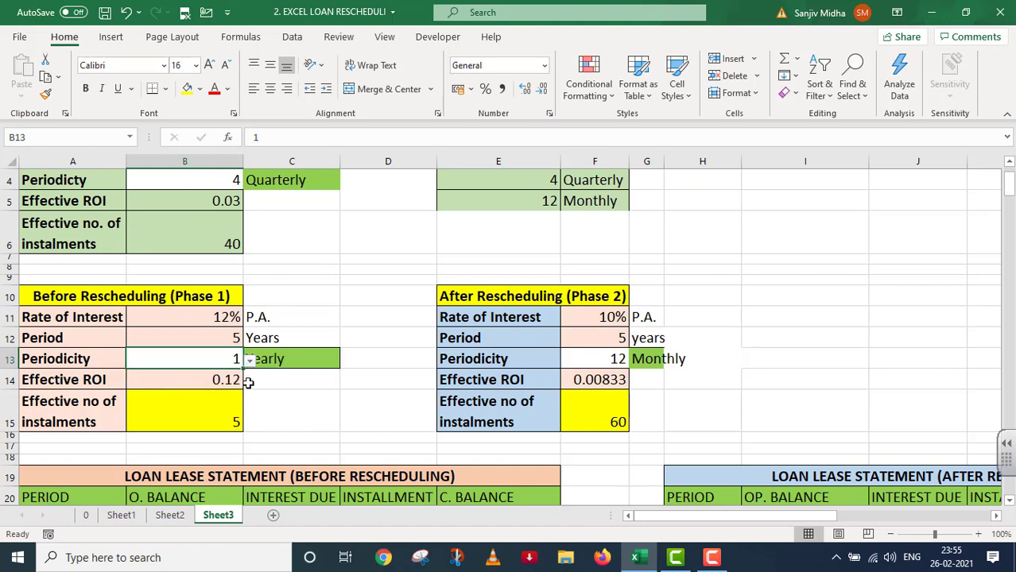
left_click(316, 392)
scroll(316, 393, "down", 1)
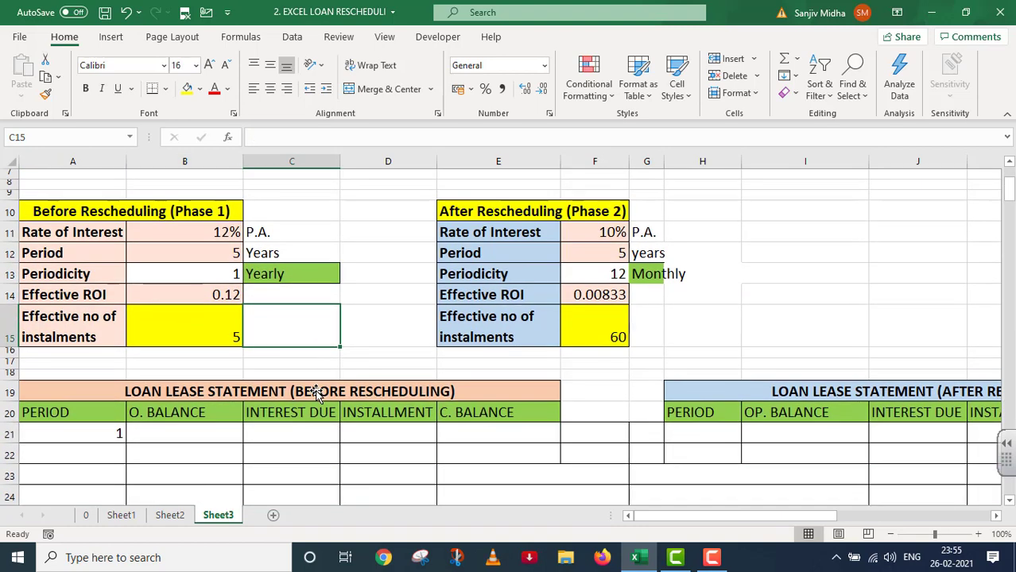
scroll(315, 393, "down", 1)
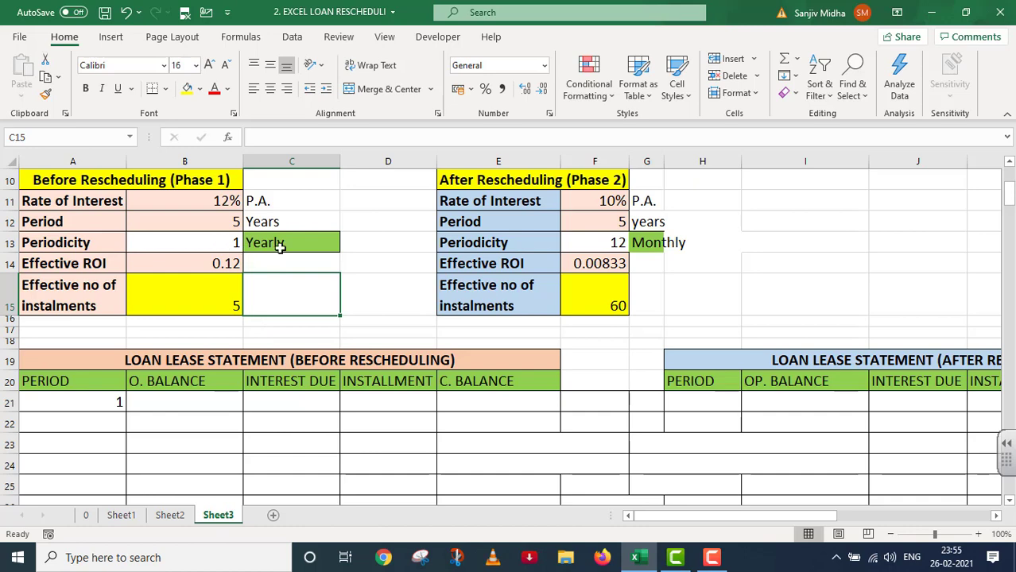
- Start the before-rescheduling statement with period 1 in A21 and the opening balance formula =B1 in B21
left_click(111, 402)
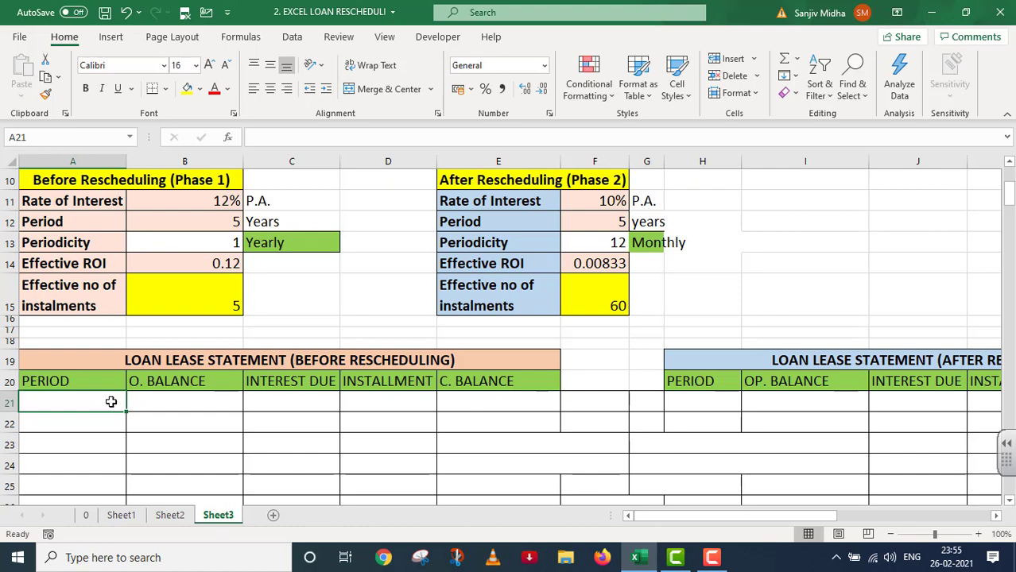
type("1")
left_click(155, 402)
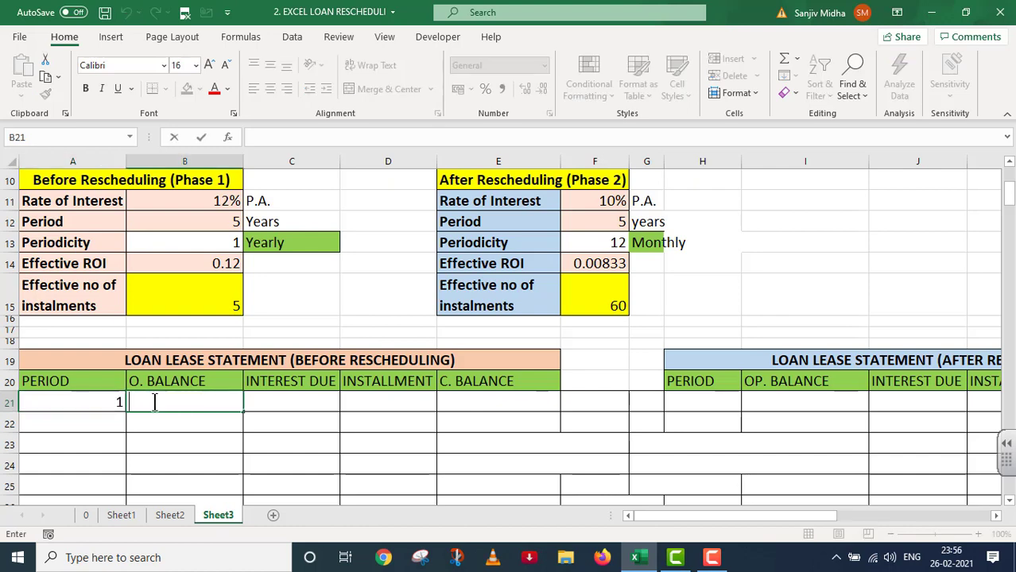
type("=")
scroll(155, 403, "up", 3)
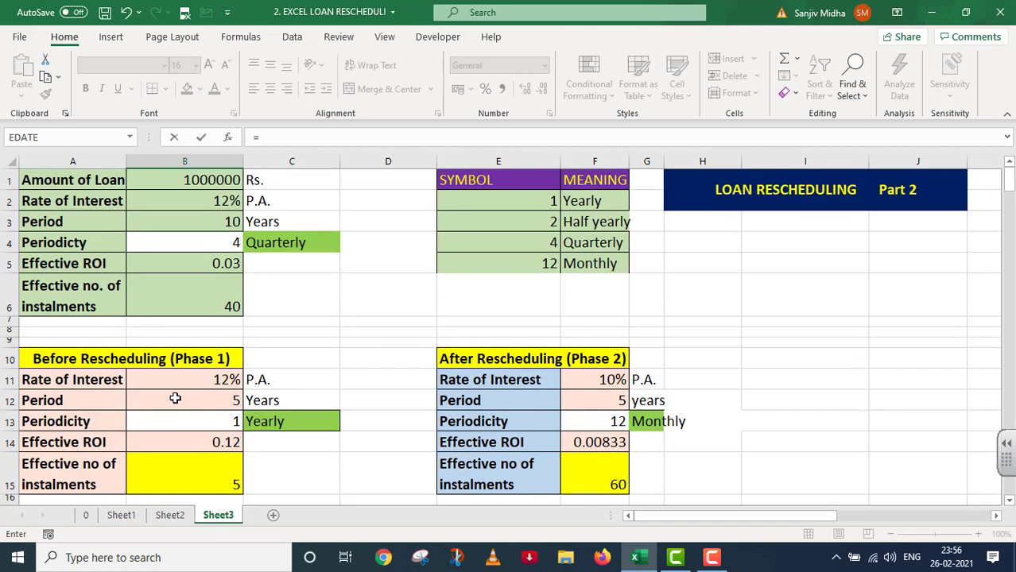
left_click(186, 178)
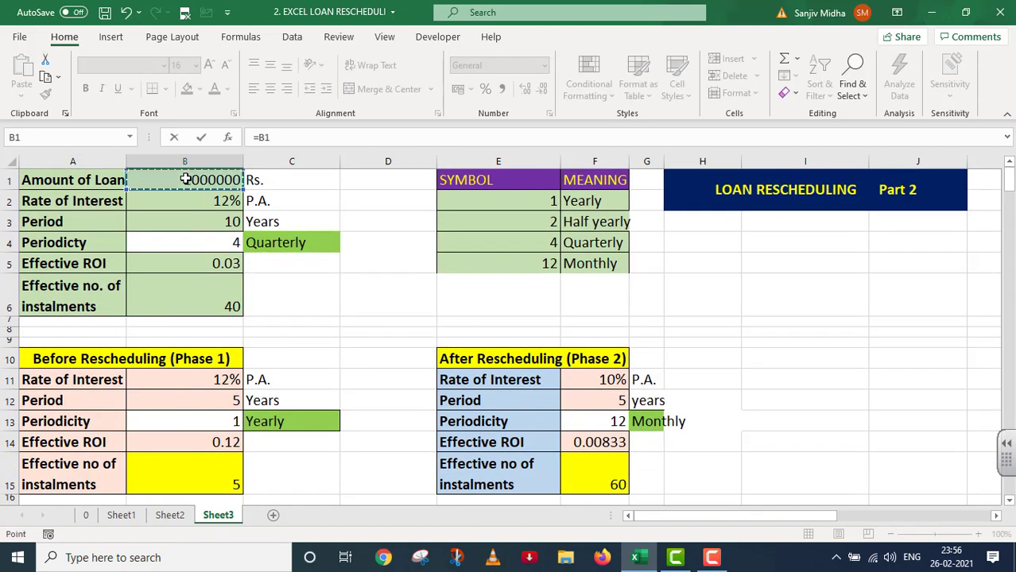
scroll(186, 217, "down", 3)
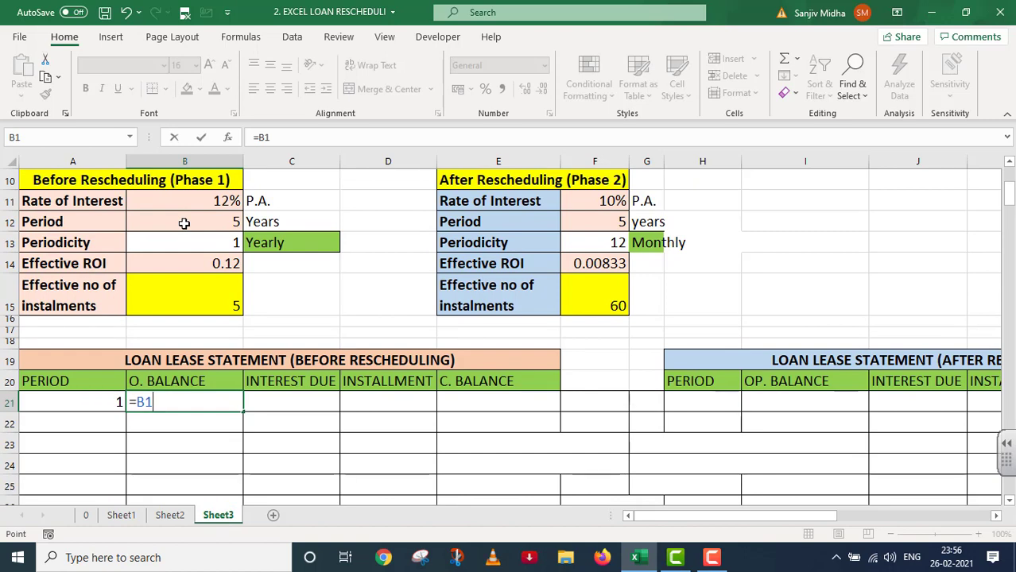
key("Return")
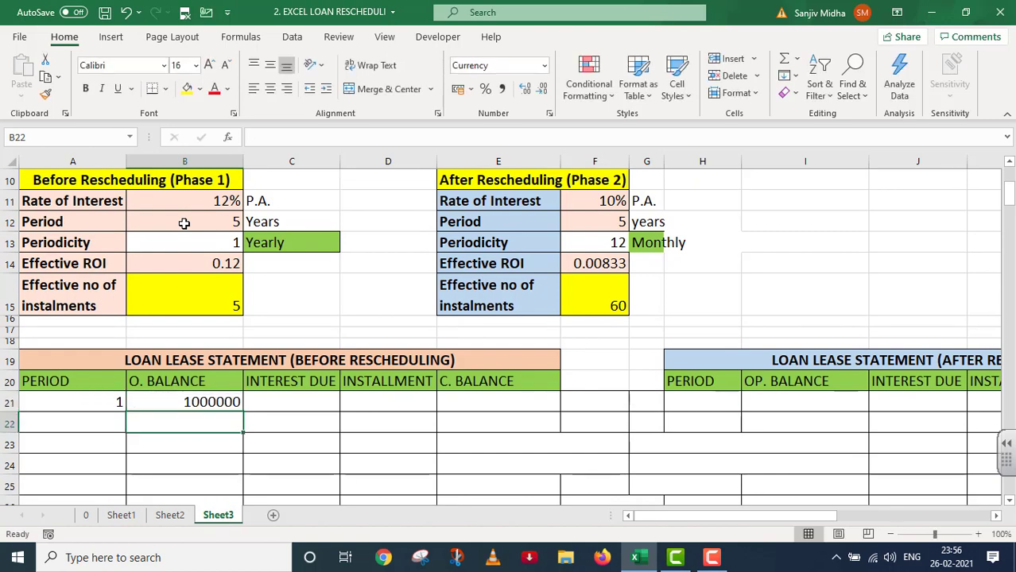
- Start an IPMT formula for the interest due in C21, with B14 as rate, A21 as period and B6 as number of instalments
left_click(279, 401)
type("=")
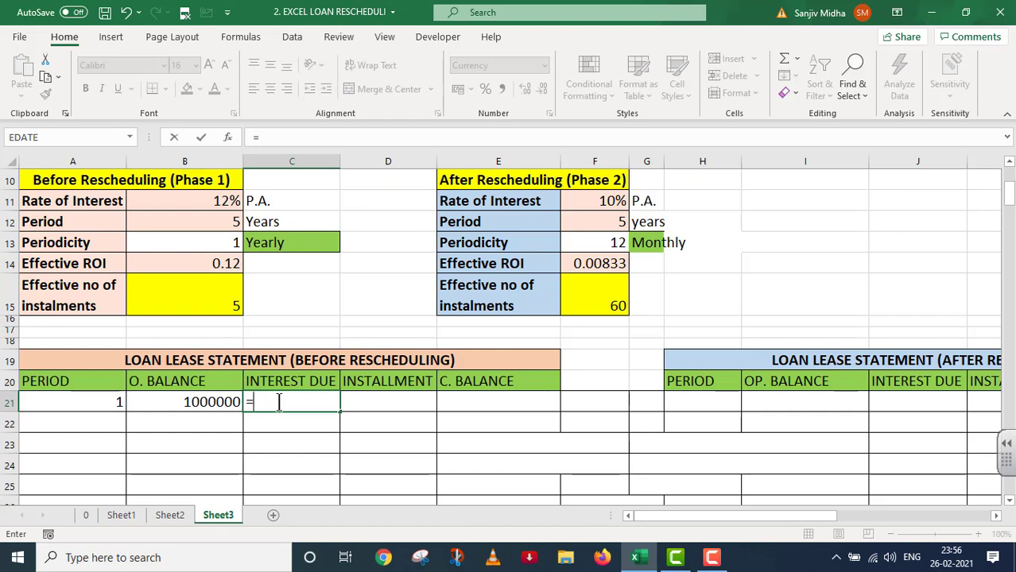
type("IPMT(")
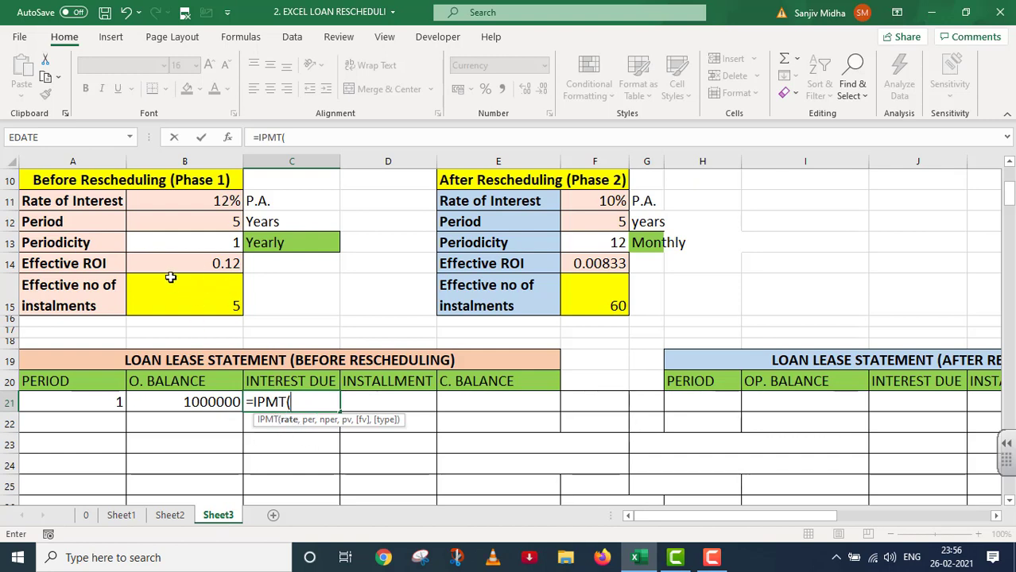
left_click(205, 263)
type(",")
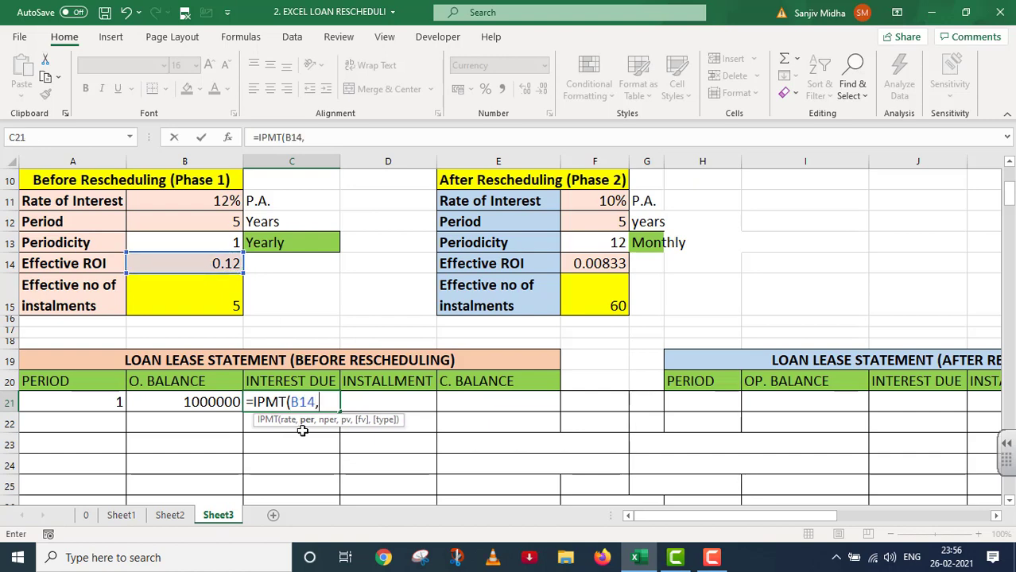
left_click(98, 402)
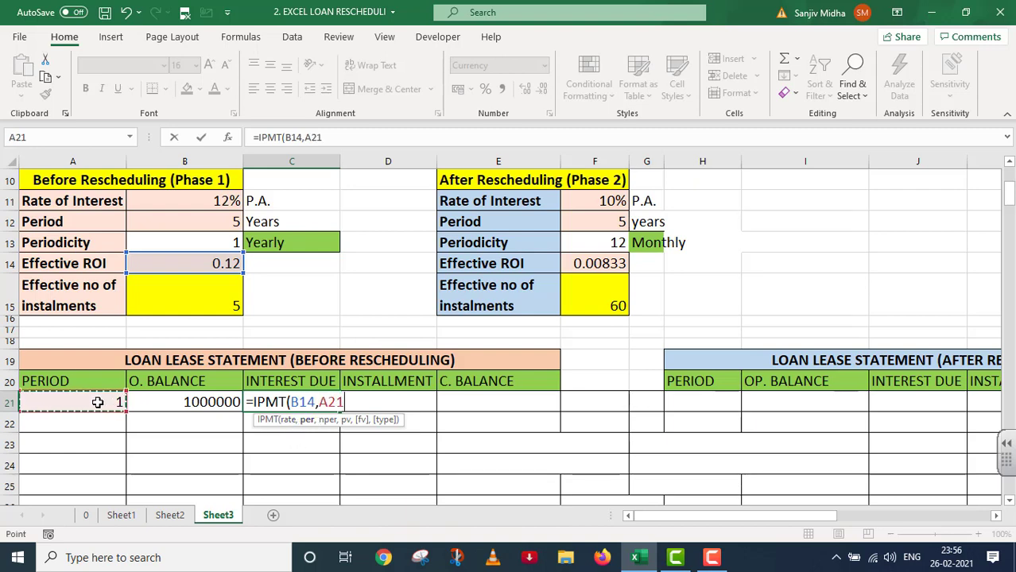
type(",")
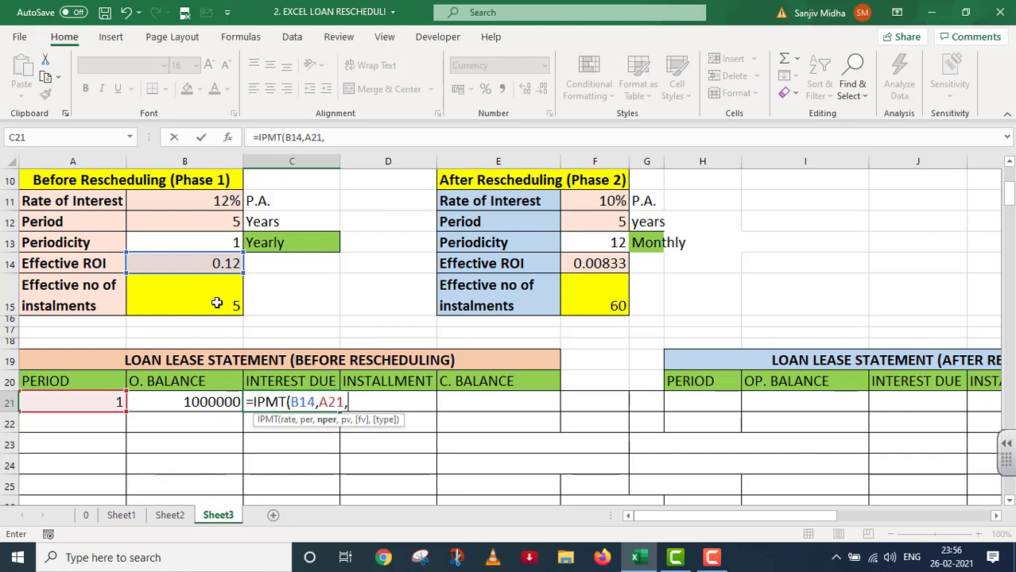
scroll(216, 302, "up", 2)
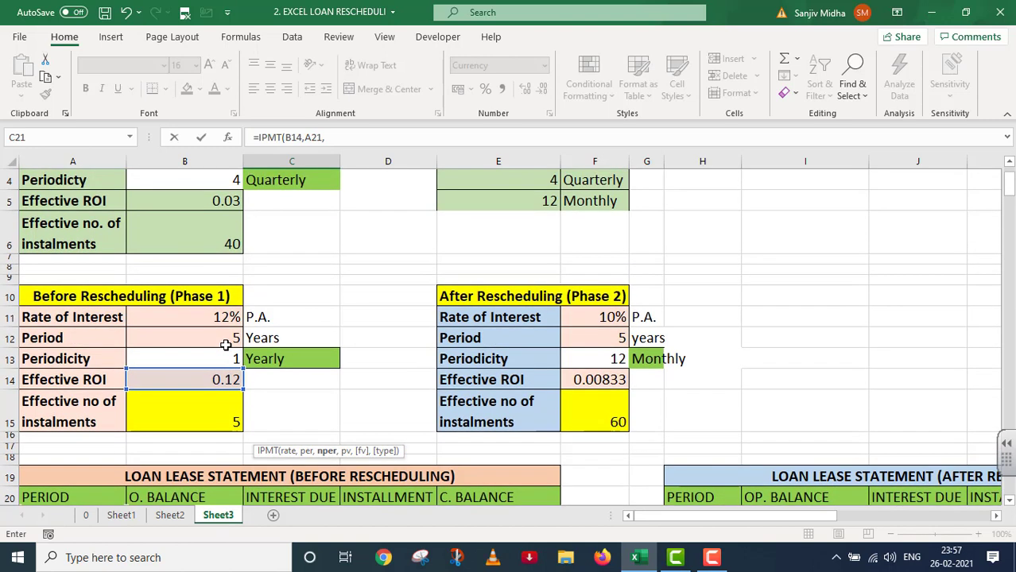
left_click(203, 236)
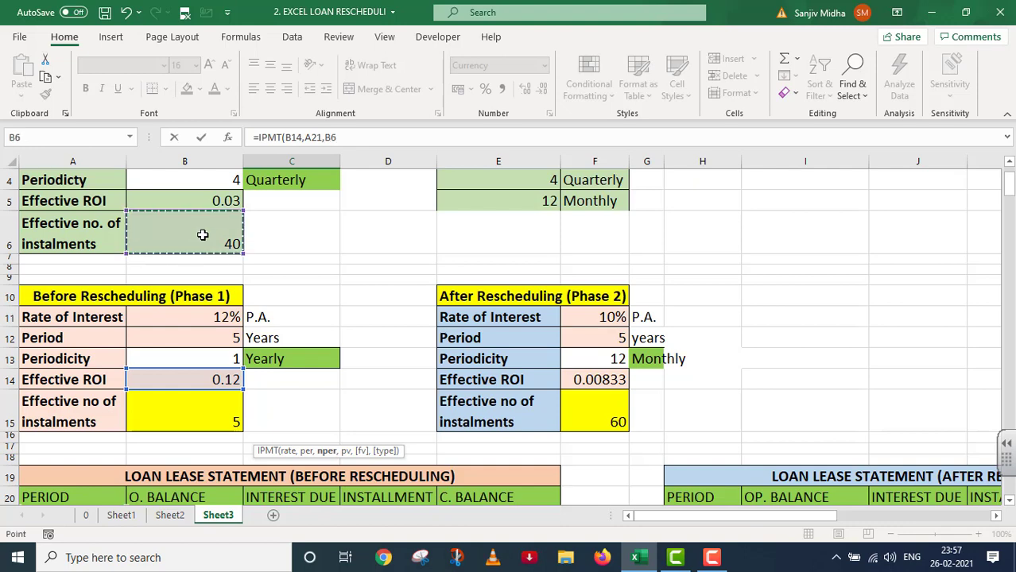
scroll(203, 236, "down", 2)
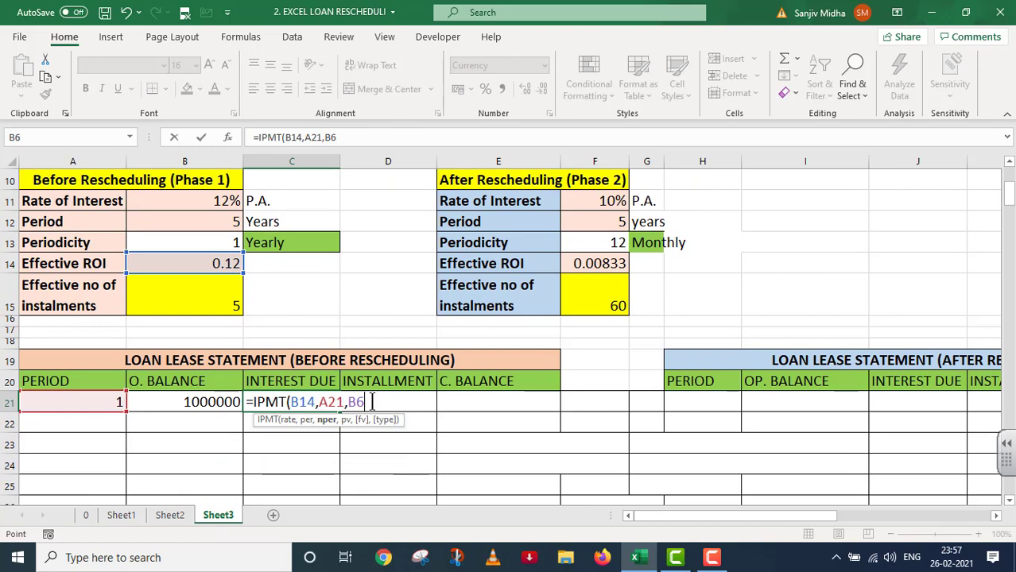
scroll(355, 370, "up", 2)
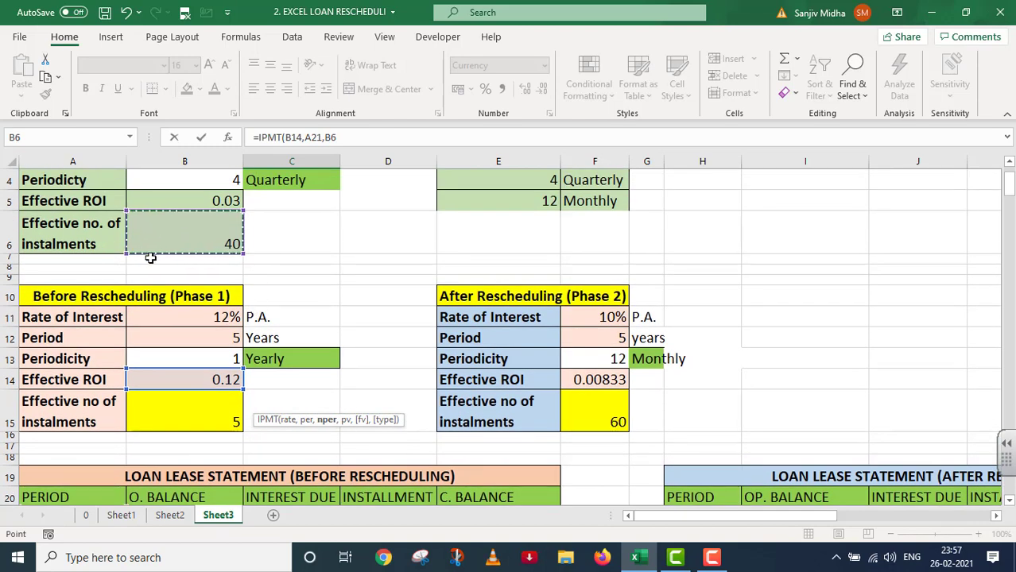
scroll(150, 256, "down", 2)
type(",")
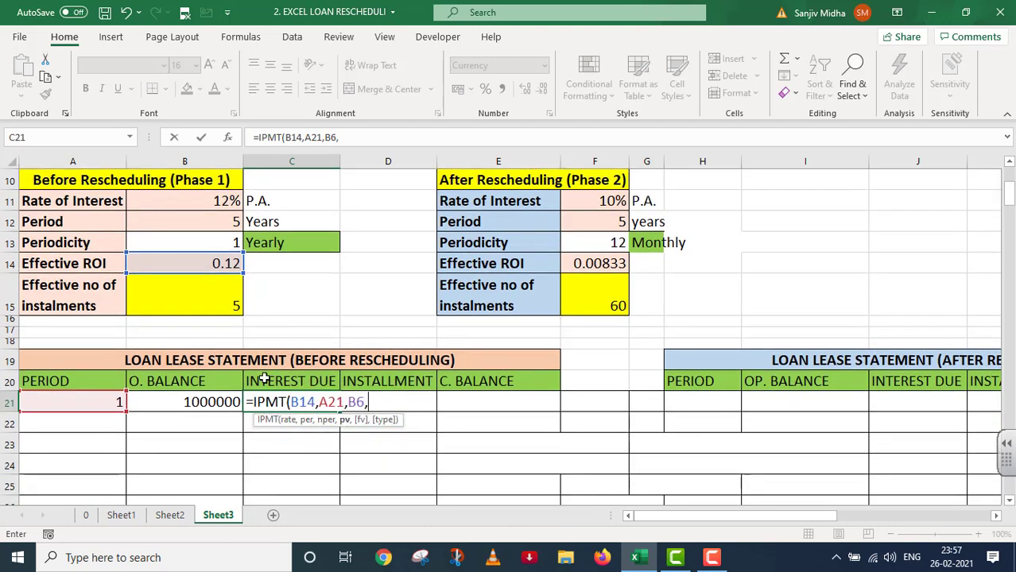
- Complete the interest formula in C21 as =IPMT(B14,A21,B6,-B1,0,0), using the negative loan amount, zero future value and end-of-period payment
scroll(265, 382, "up", 3)
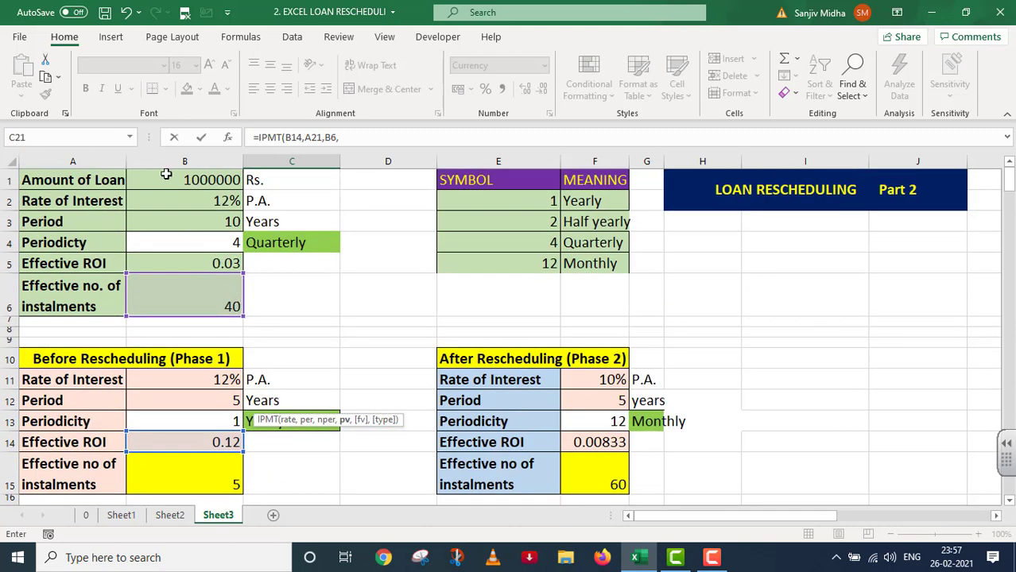
left_click(166, 179)
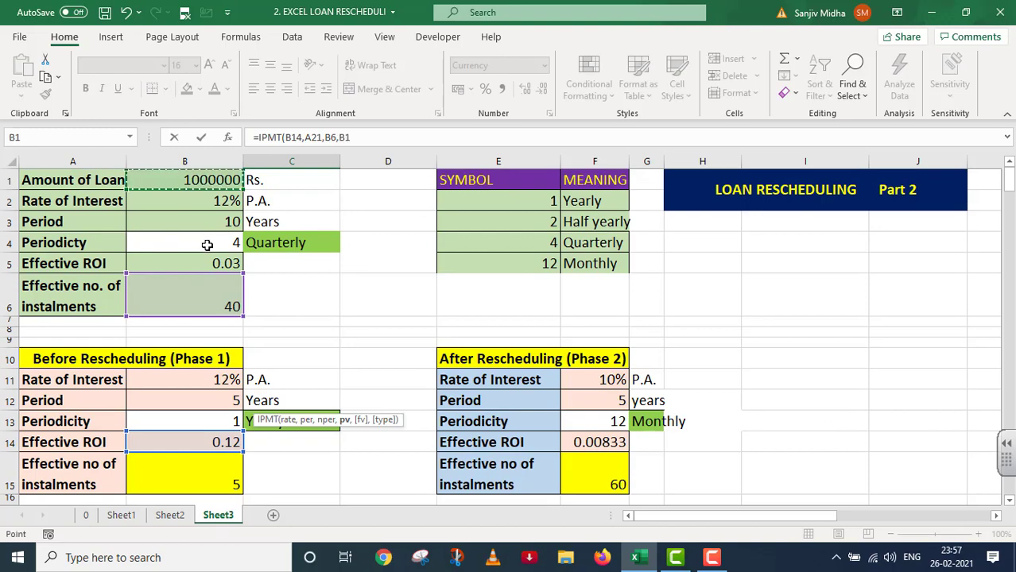
scroll(208, 243, "down", 1)
scroll(239, 298, "down", 3)
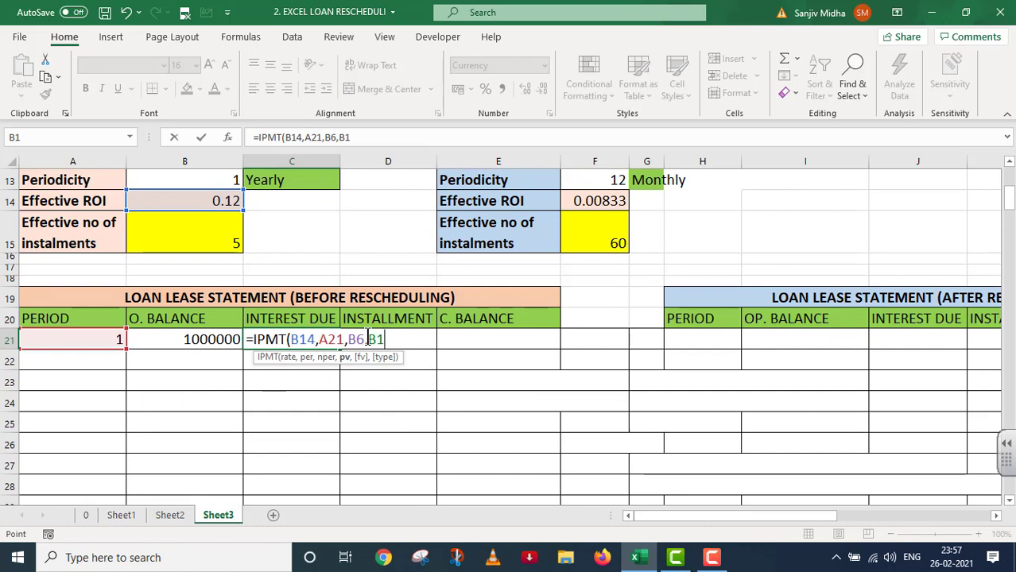
left_click(367, 340)
type("-B1")
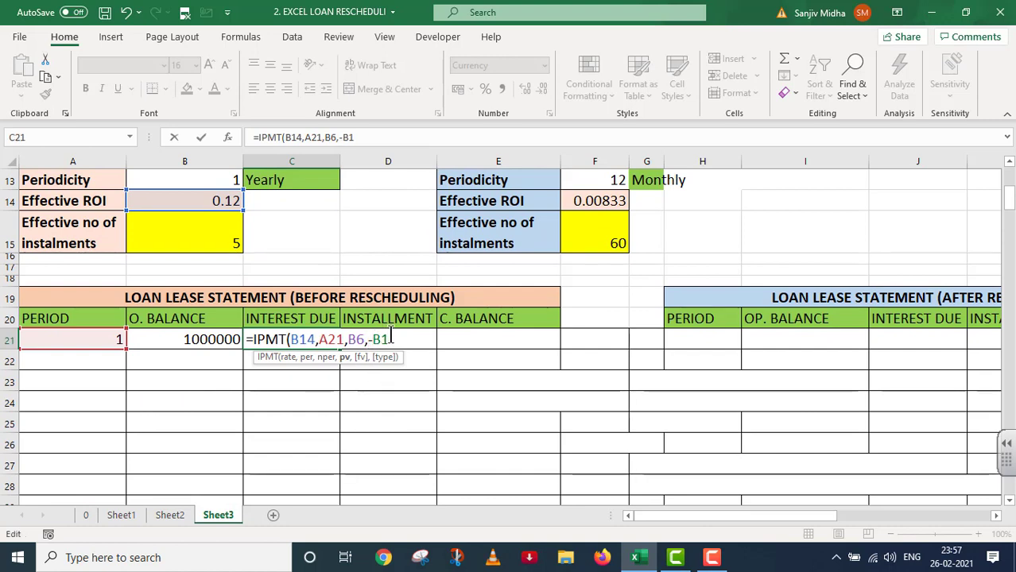
type(",")
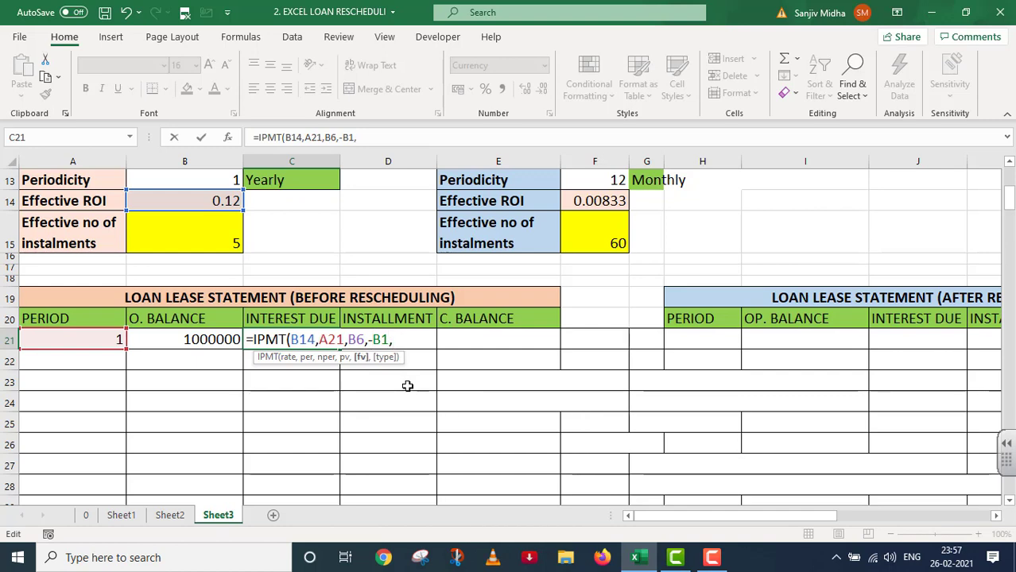
type("0,")
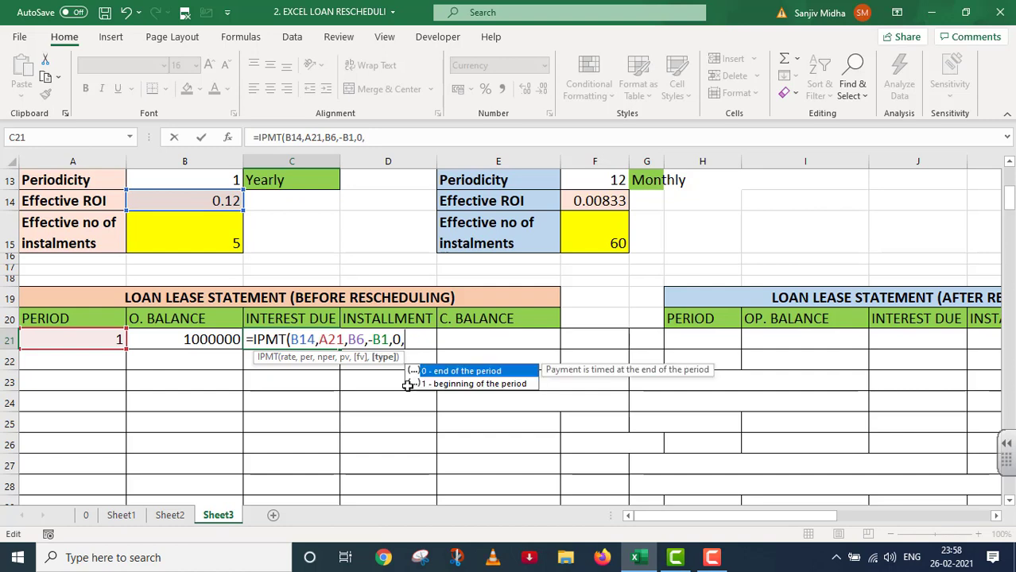
double_click(449, 371)
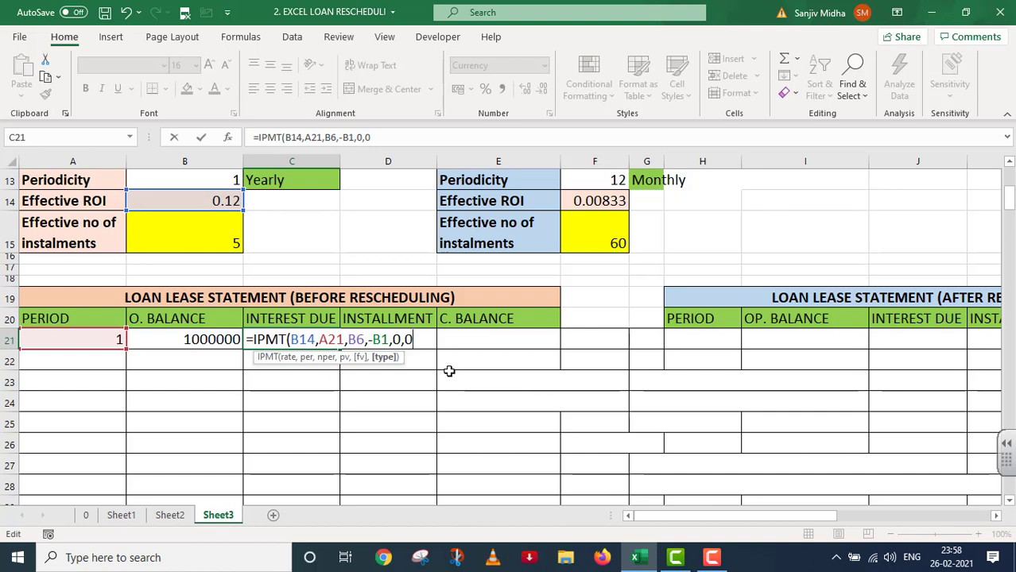
type(")")
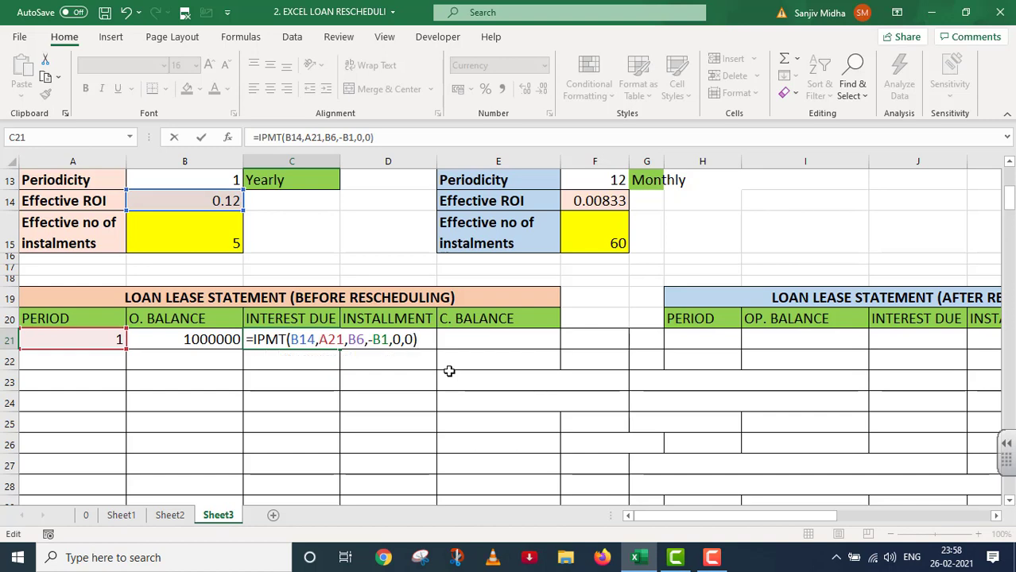
key("Return")
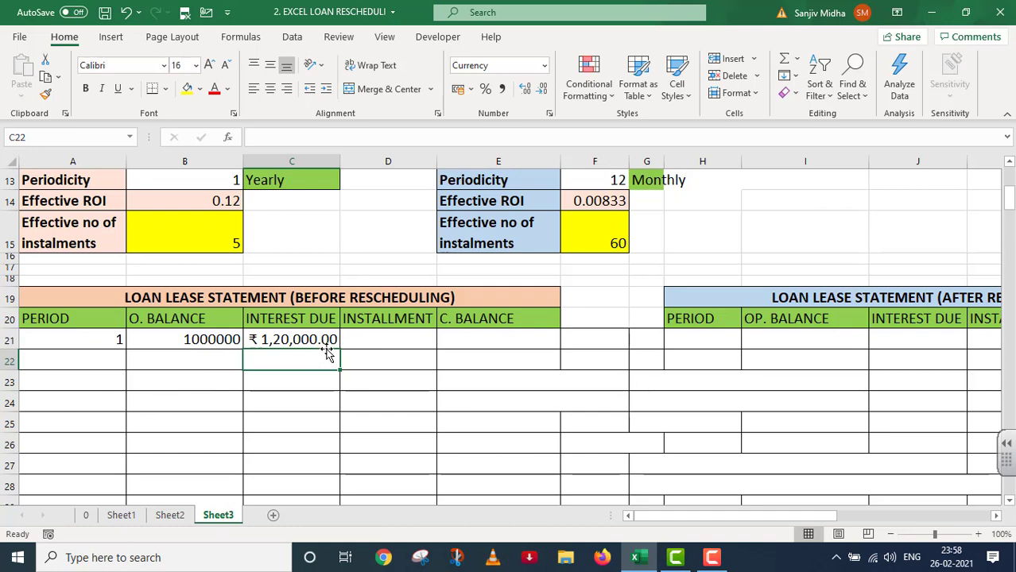
- Start a PMT formula for the installment in D21, with B14 as rate and B6 as number of instalments
left_click(379, 339)
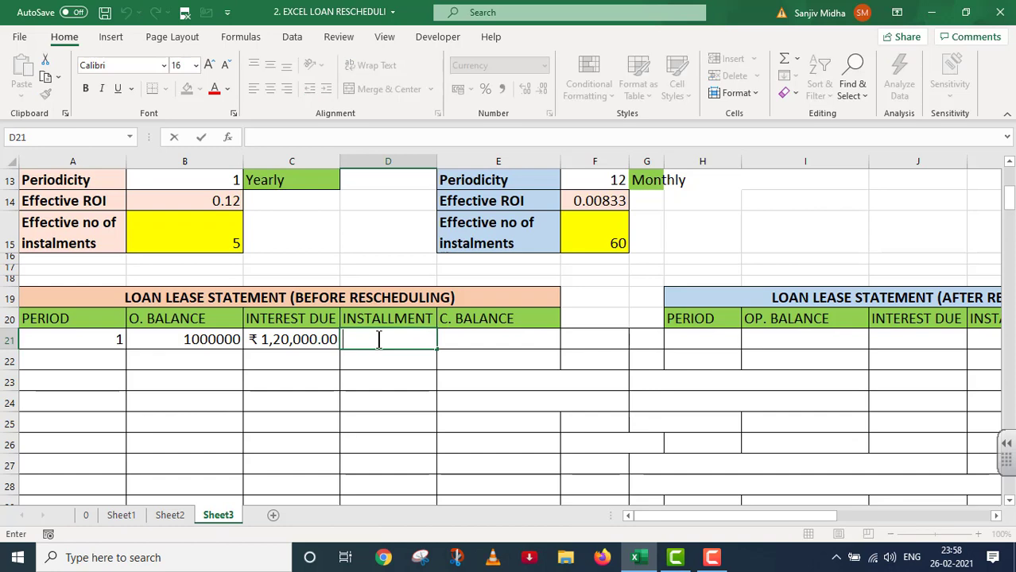
type("=")
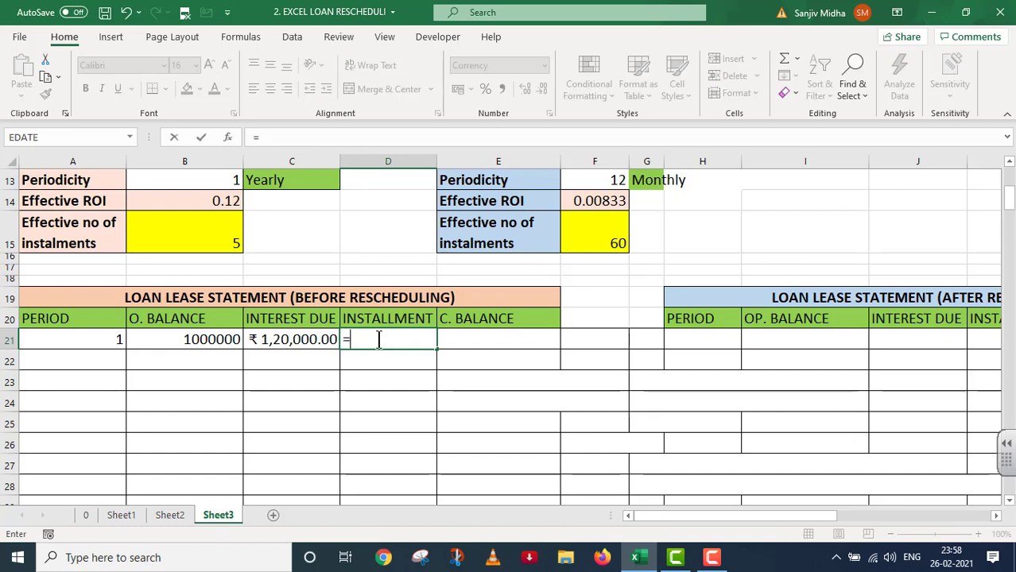
type("PMT(")
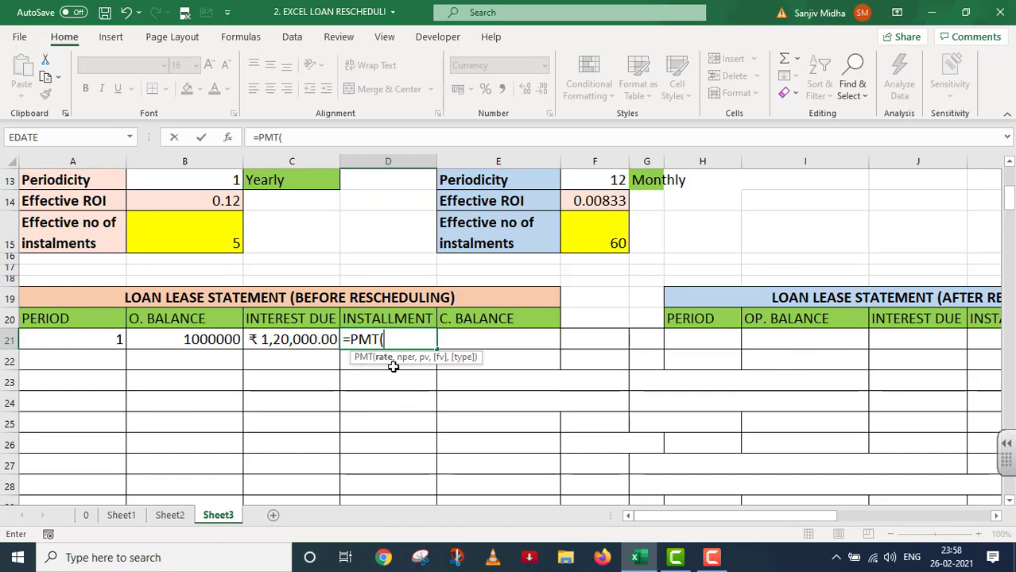
scroll(403, 366, "up", 1)
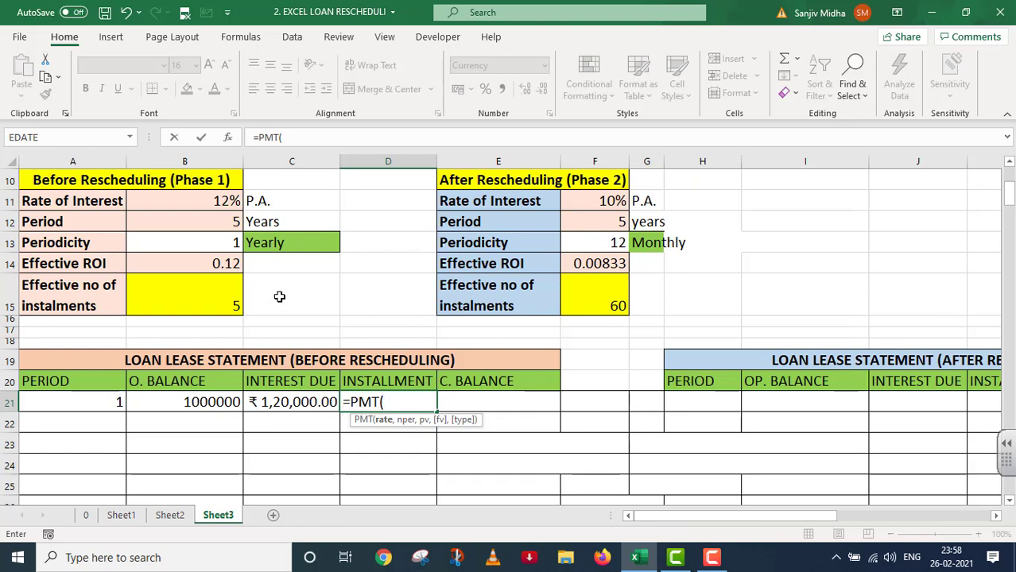
left_click(213, 263)
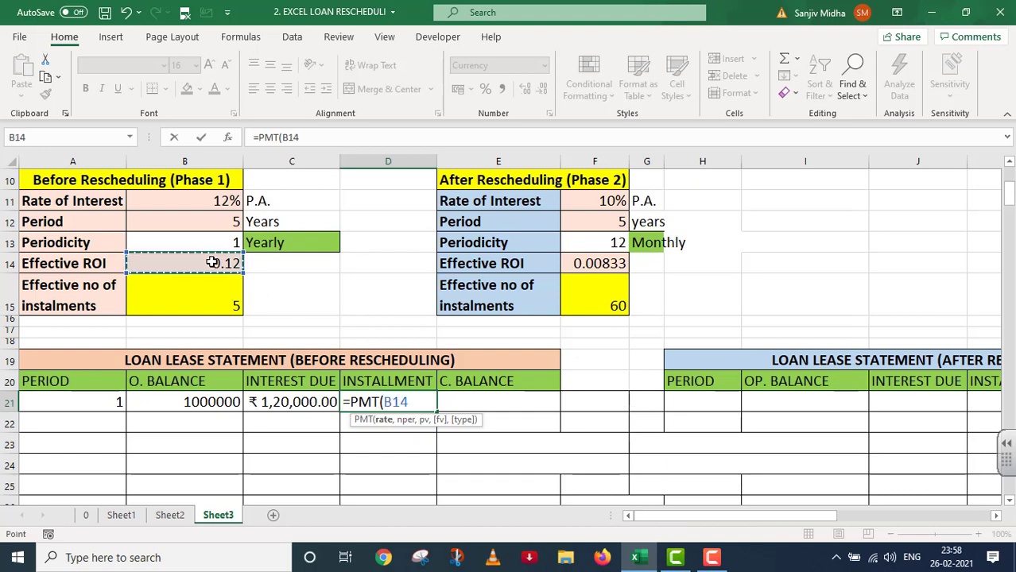
type(",")
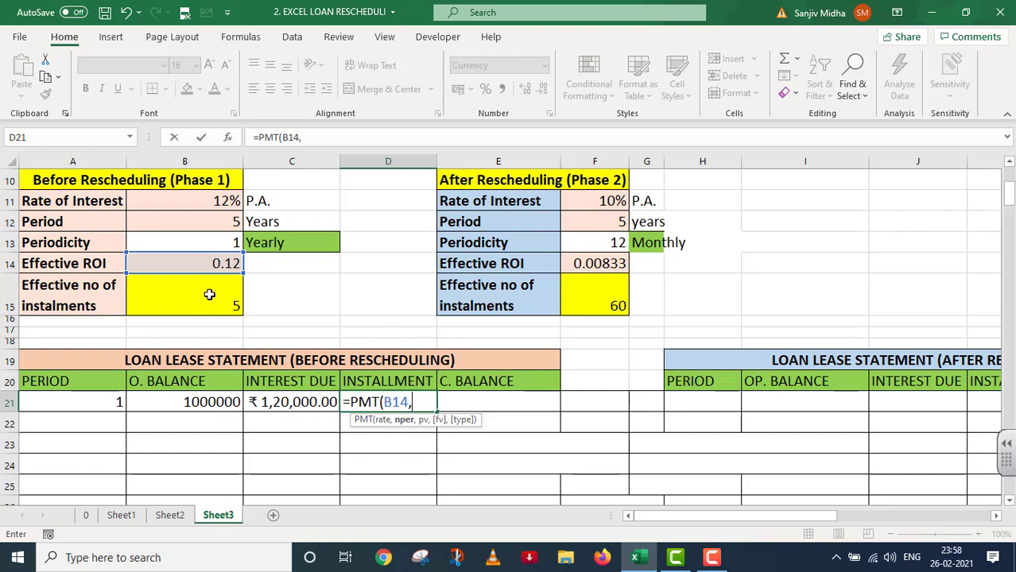
scroll(206, 299, "up", 2)
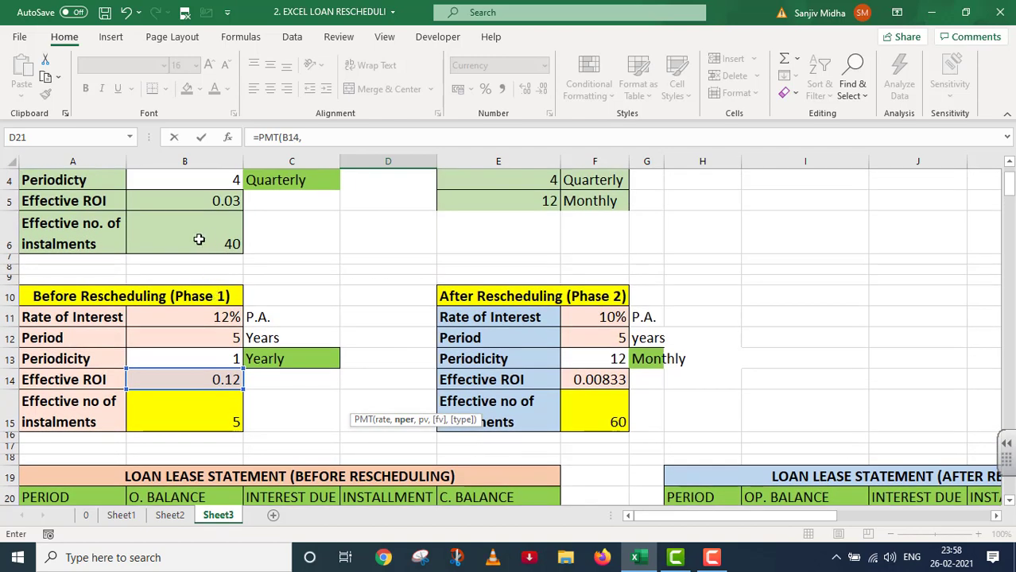
left_click(198, 239)
scroll(193, 240, "down", 2)
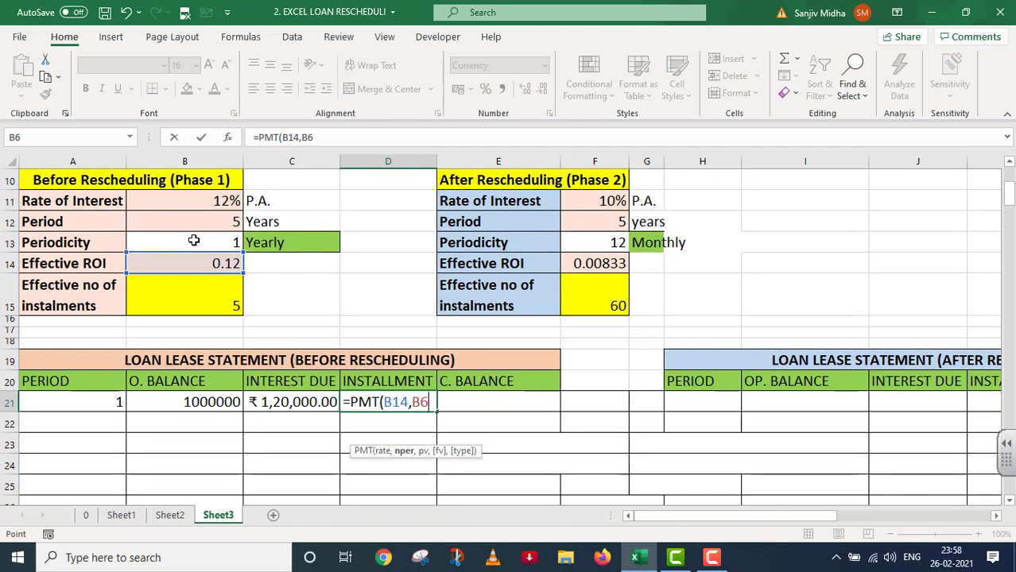
type(",")
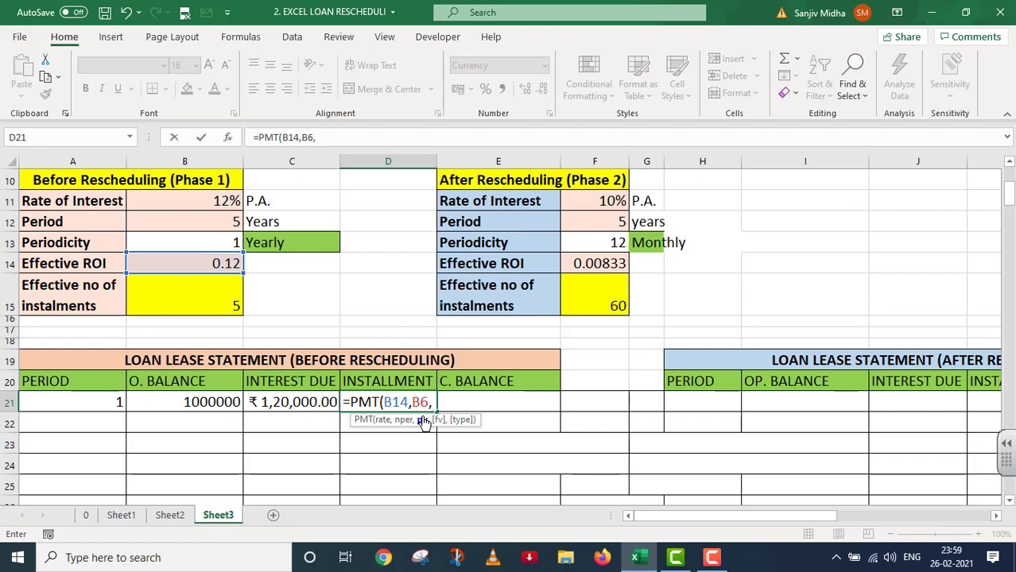
- Complete the installment formula in D21 as =PMT(B14,B6,-B1,0,0), using the negative loan amount, zero future value and end-of-period payment
scroll(363, 334, "up", 3)
left_click(205, 181)
scroll(280, 292, "down", 4)
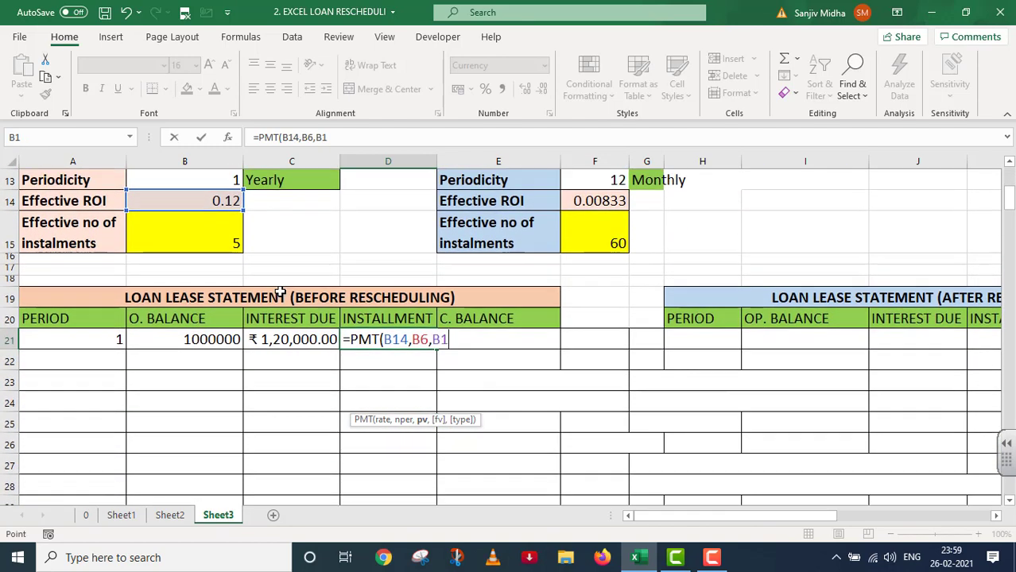
left_click(433, 340)
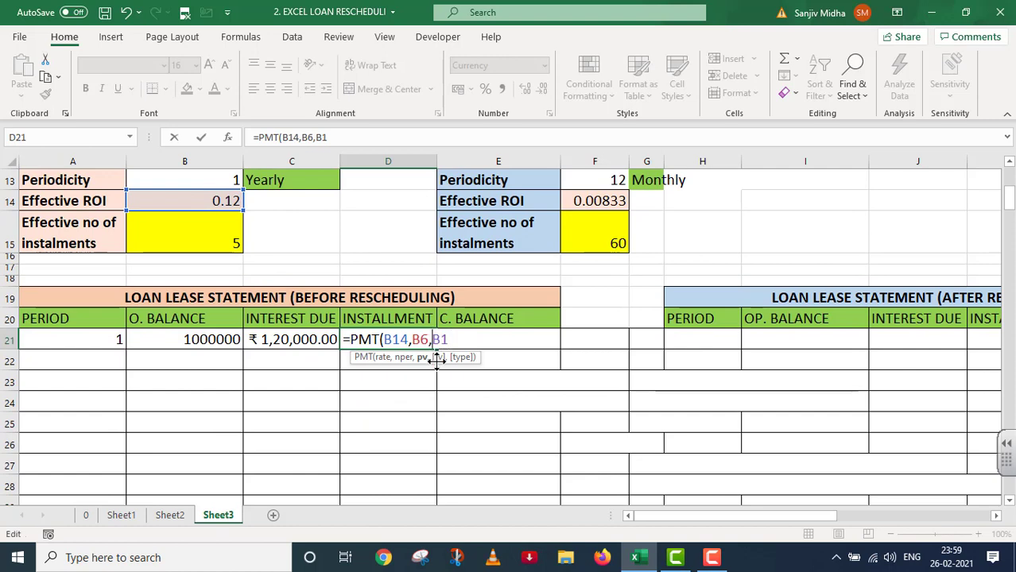
type("-")
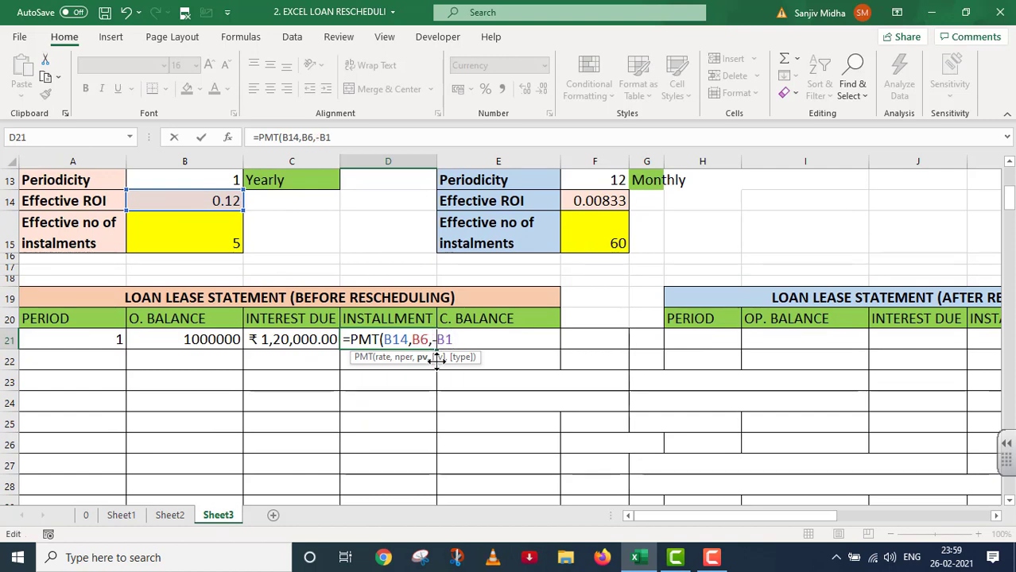
key("Right")
key("Right")
type(",")
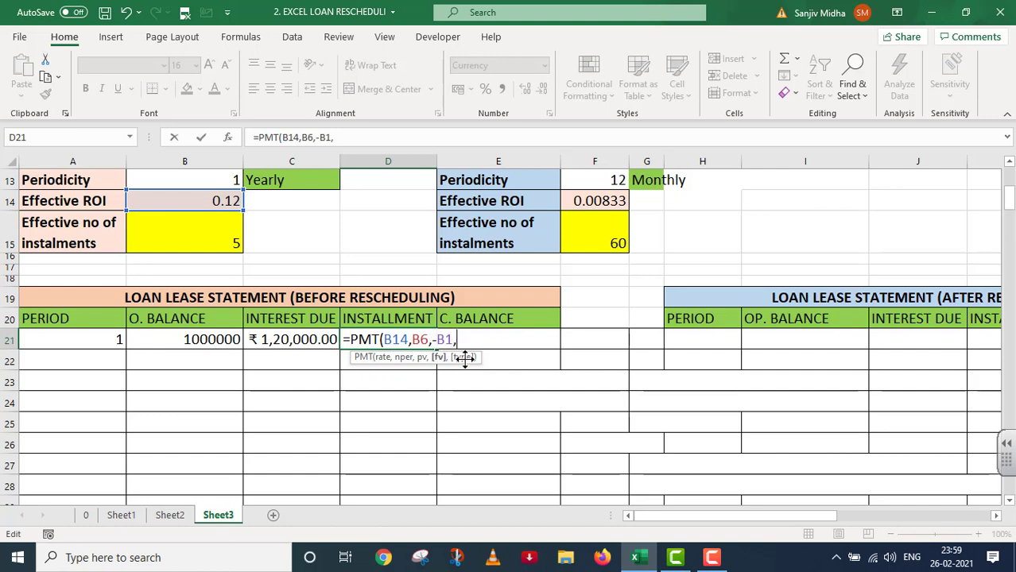
type("0,")
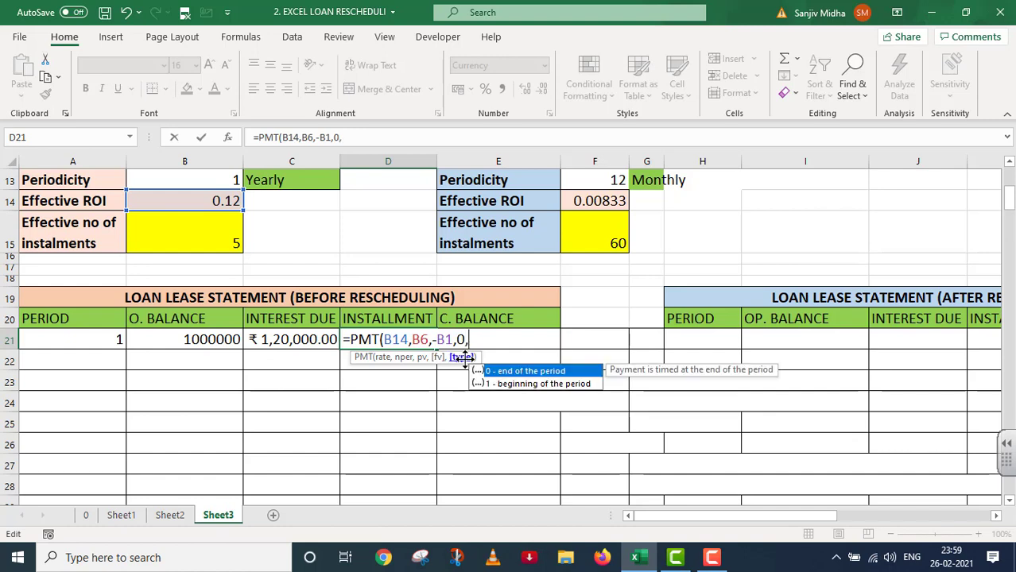
double_click(528, 374)
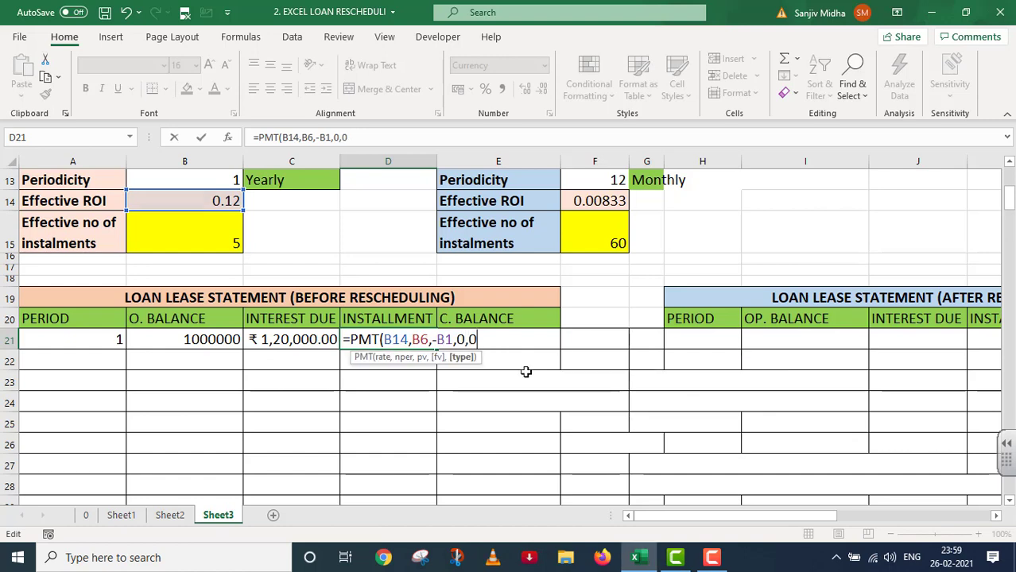
type(")")
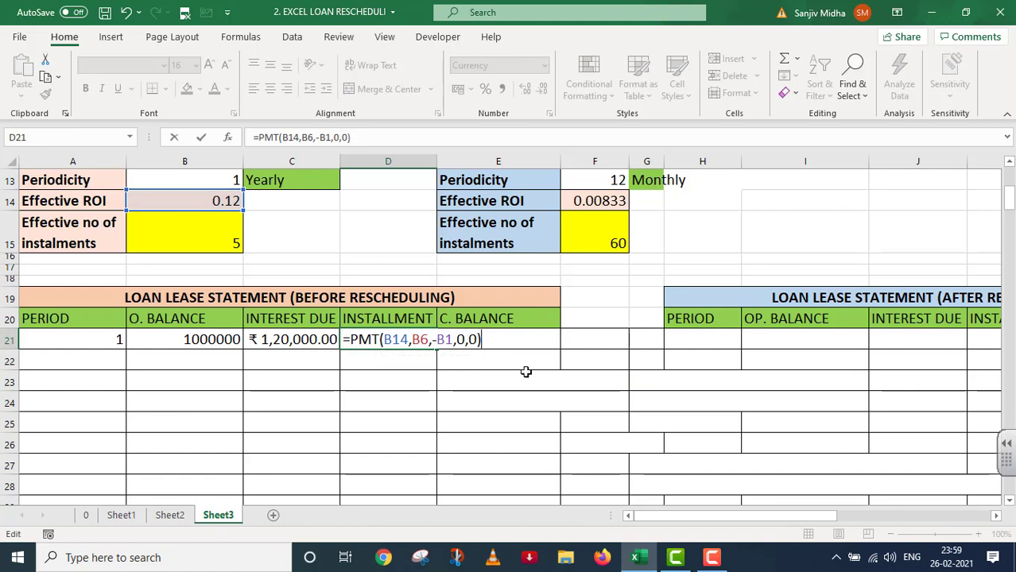
key("Return")
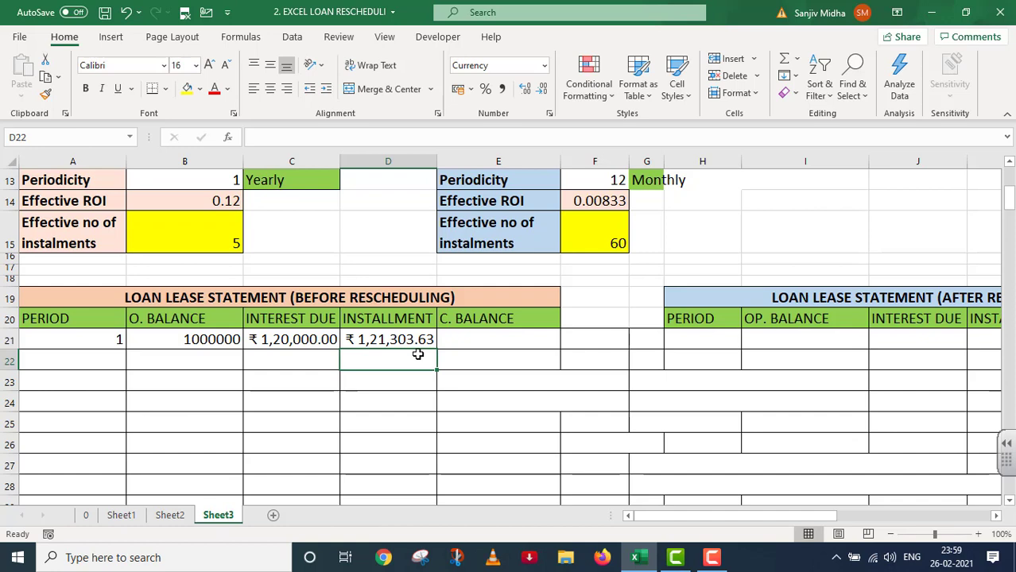
- Enter the closing balance formula =B21+C21-D21 in E21, adding interest to the opening balance and subtracting the installment
double_click(453, 338)
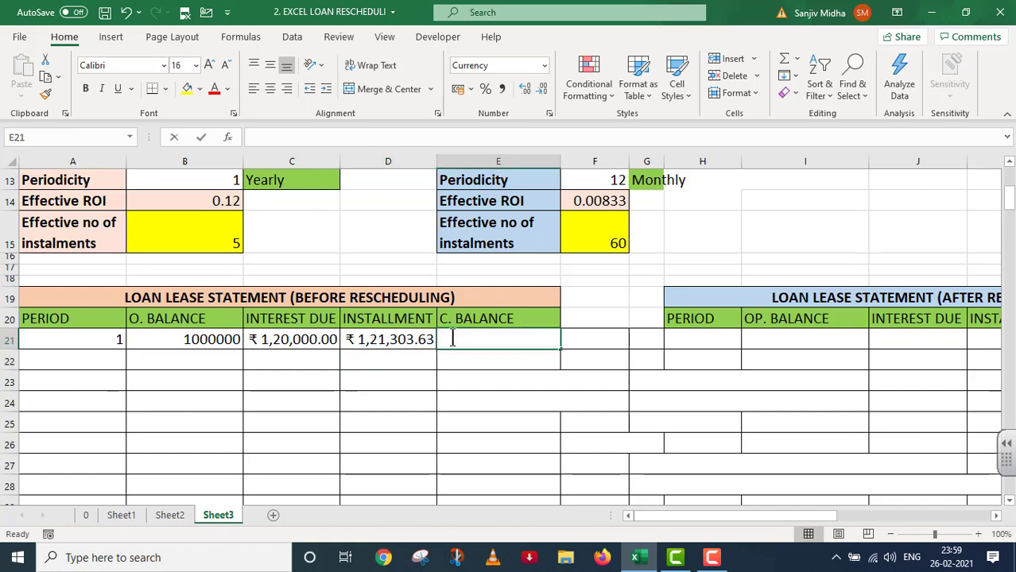
double_click(452, 338)
type("=")
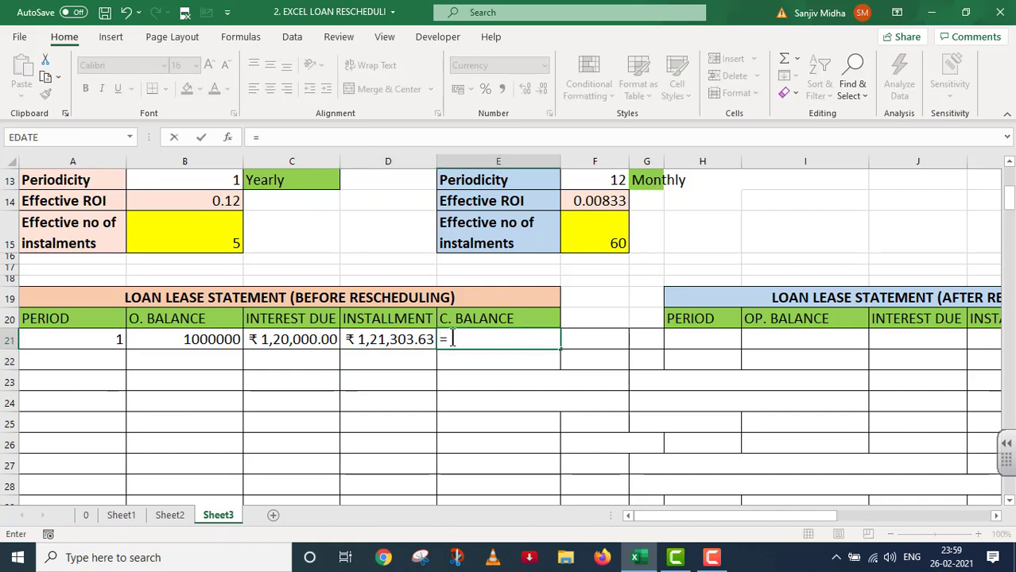
left_click(204, 338)
type("+")
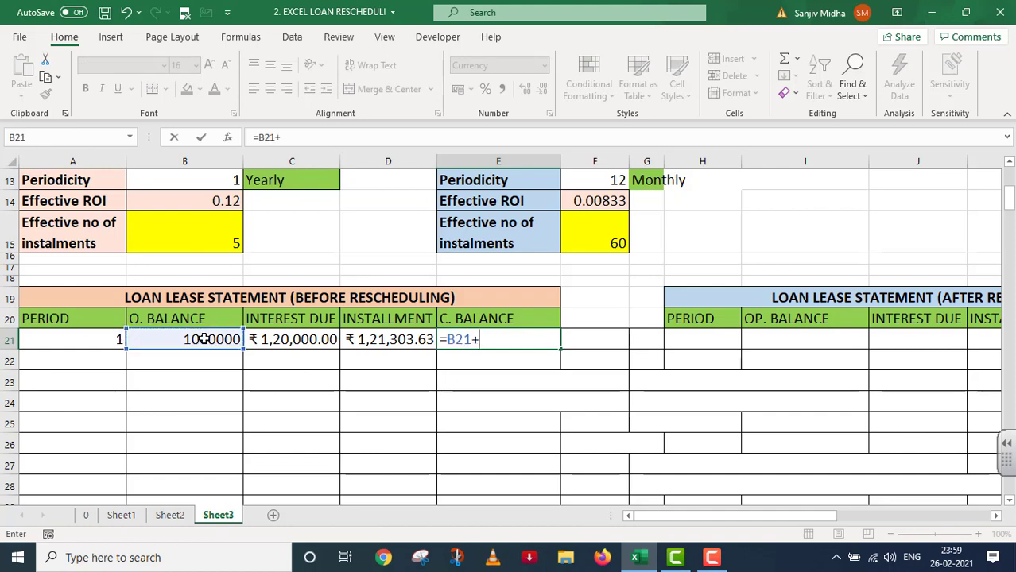
left_click(293, 338)
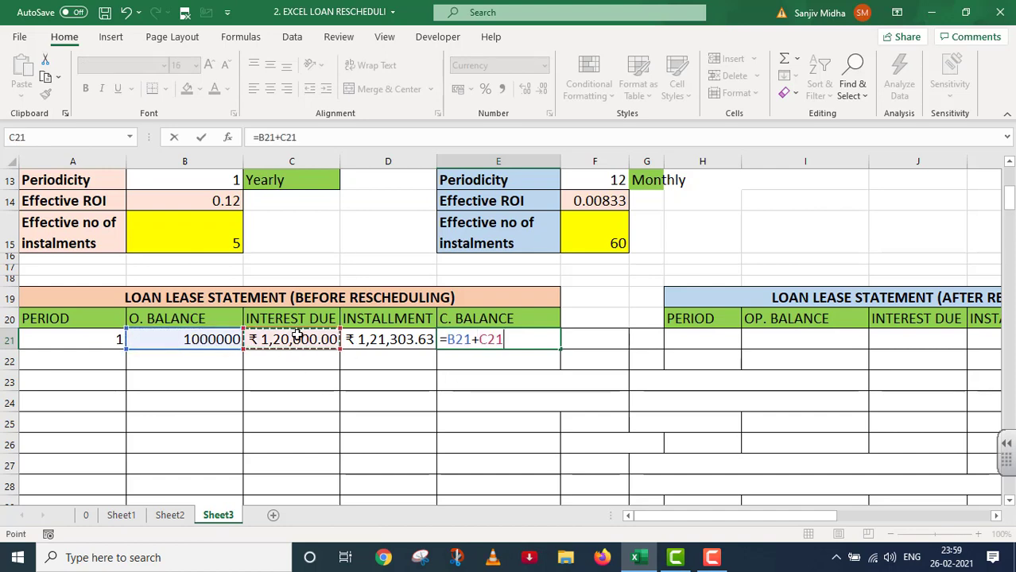
type("-")
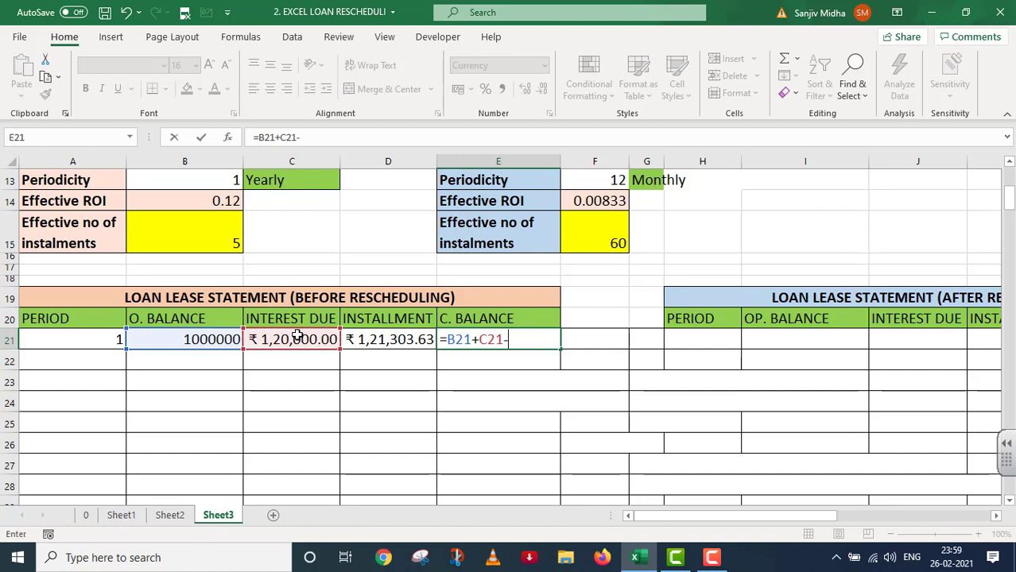
left_click(383, 340)
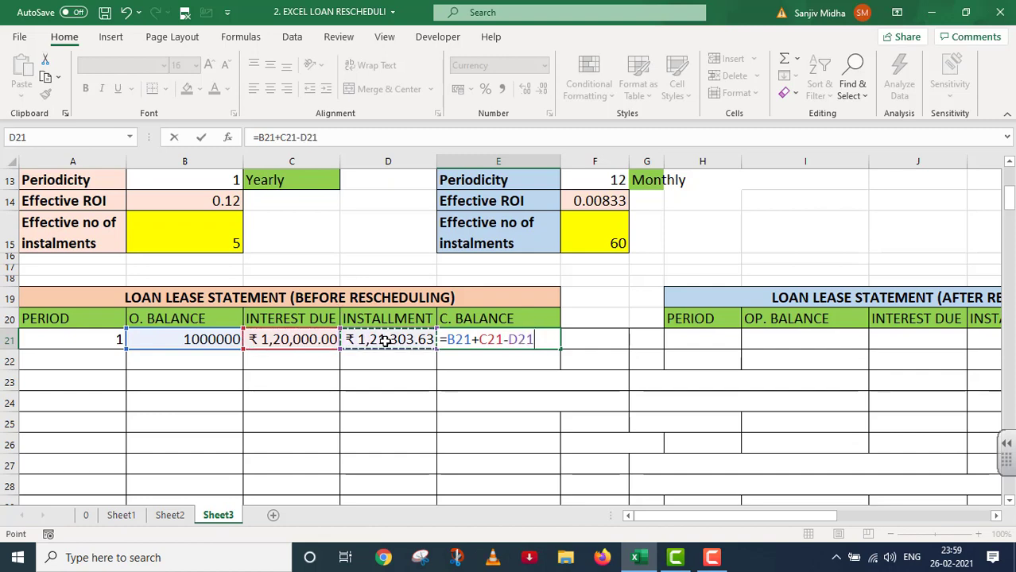
key("Return")
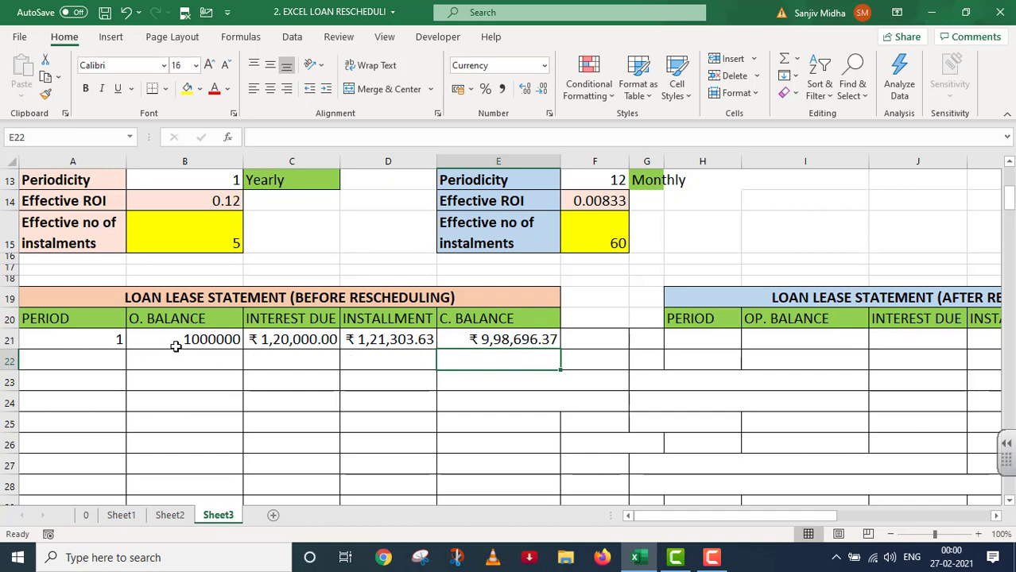
- Start an IF formula for the period in A22 that returns "TOTAL" when A21 equals the absolute reference $B$15
left_click(105, 359)
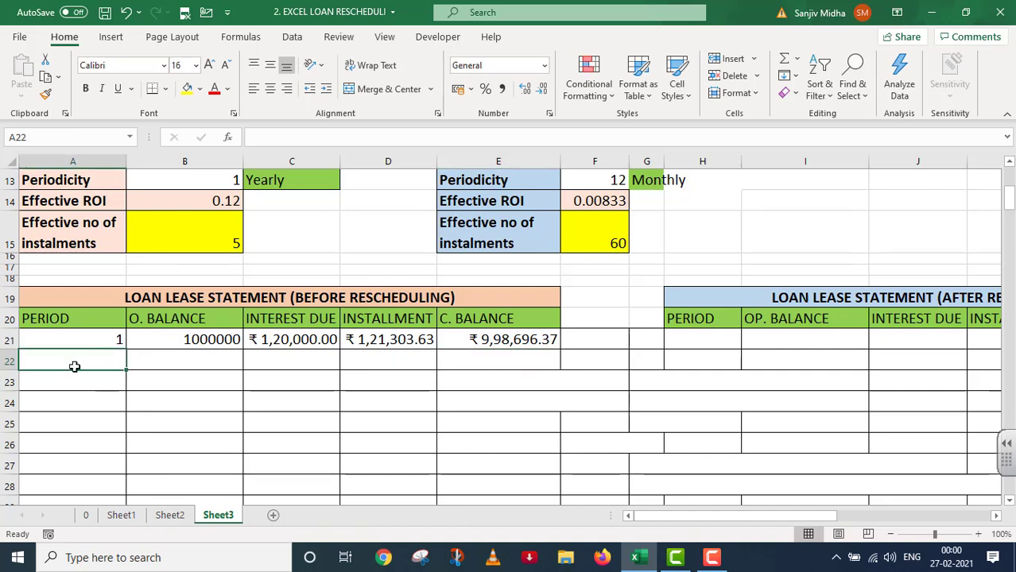
type("=")
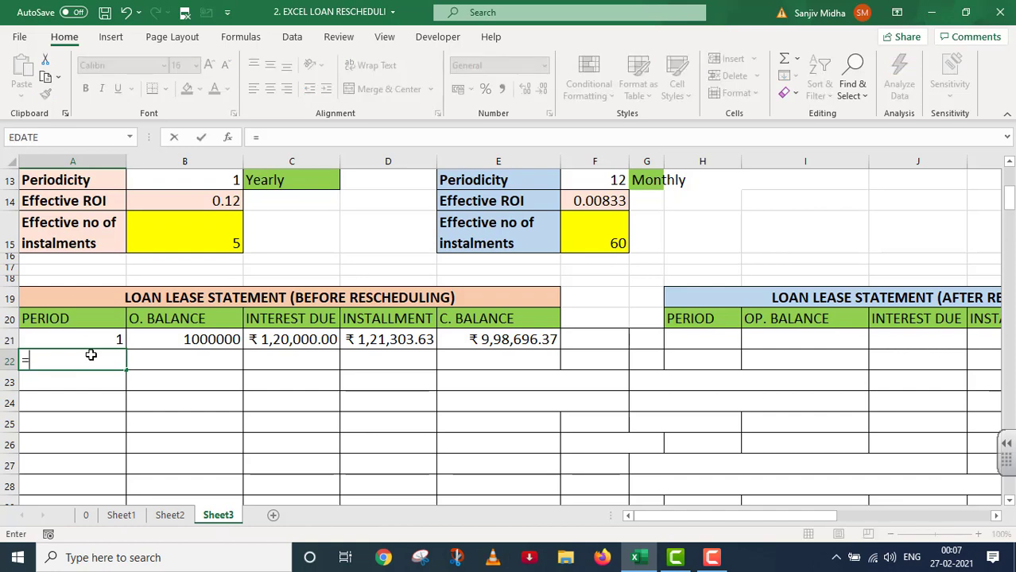
type("IF(")
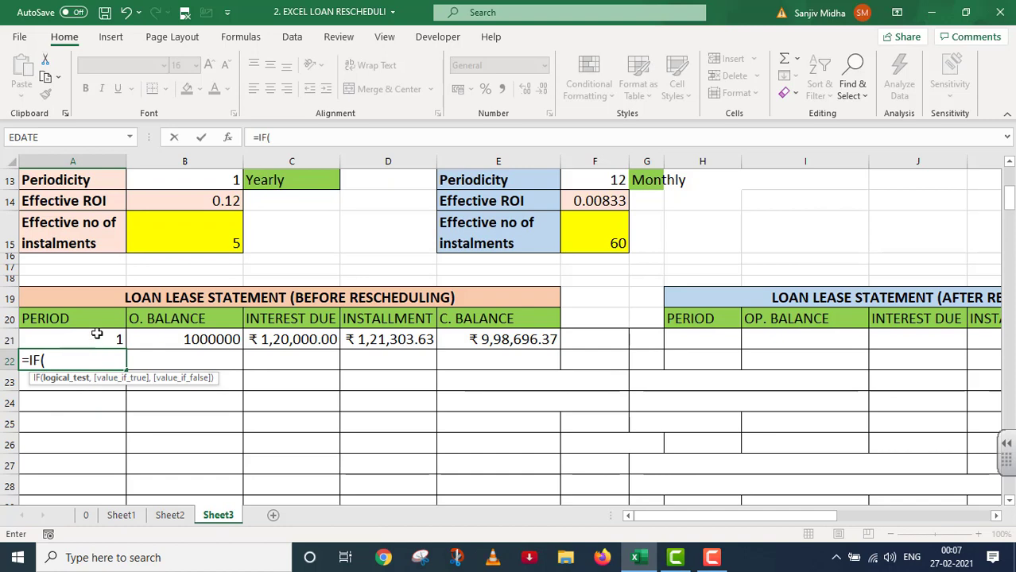
left_click(93, 339)
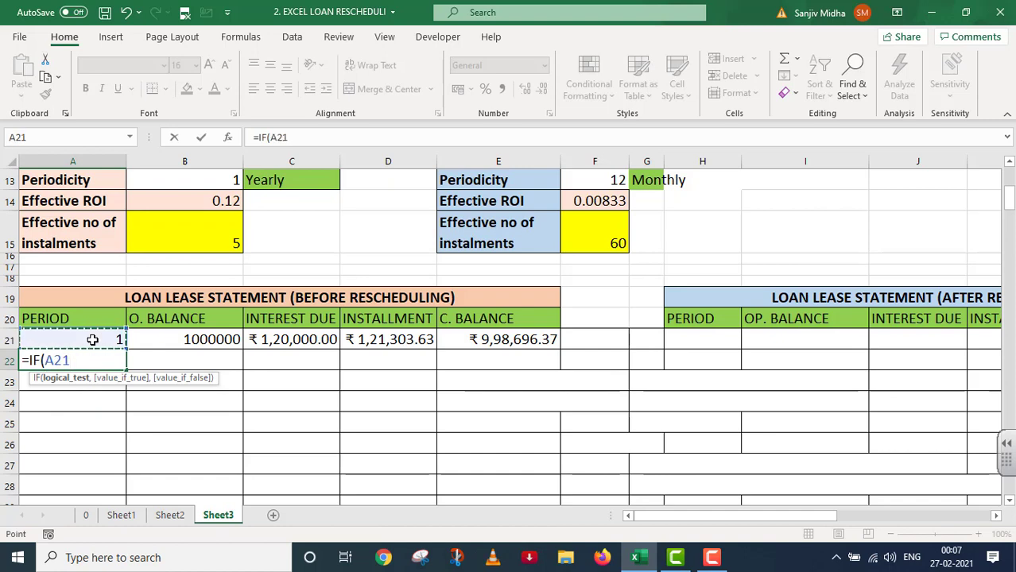
type("=")
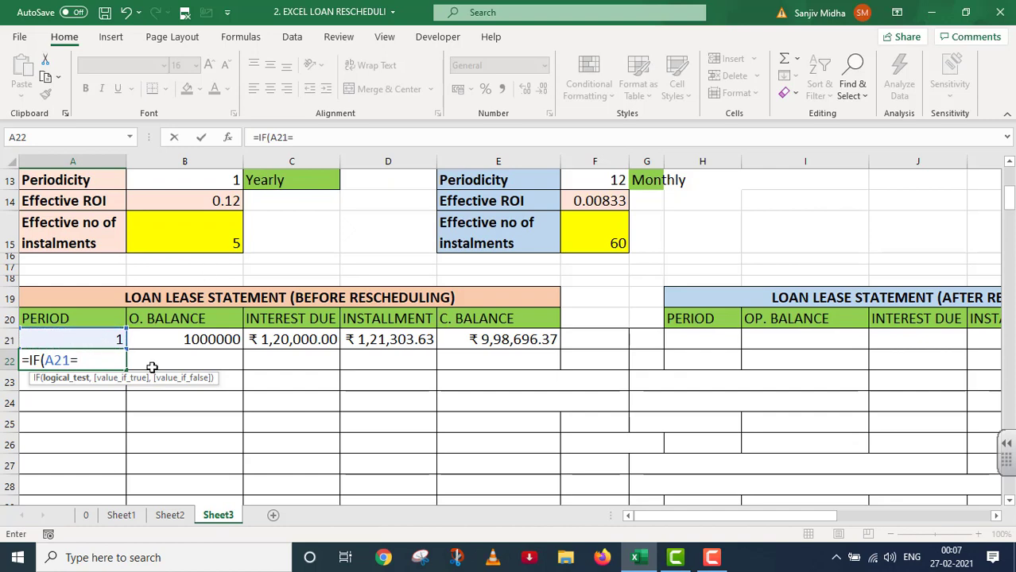
left_click(194, 243)
key("F4")
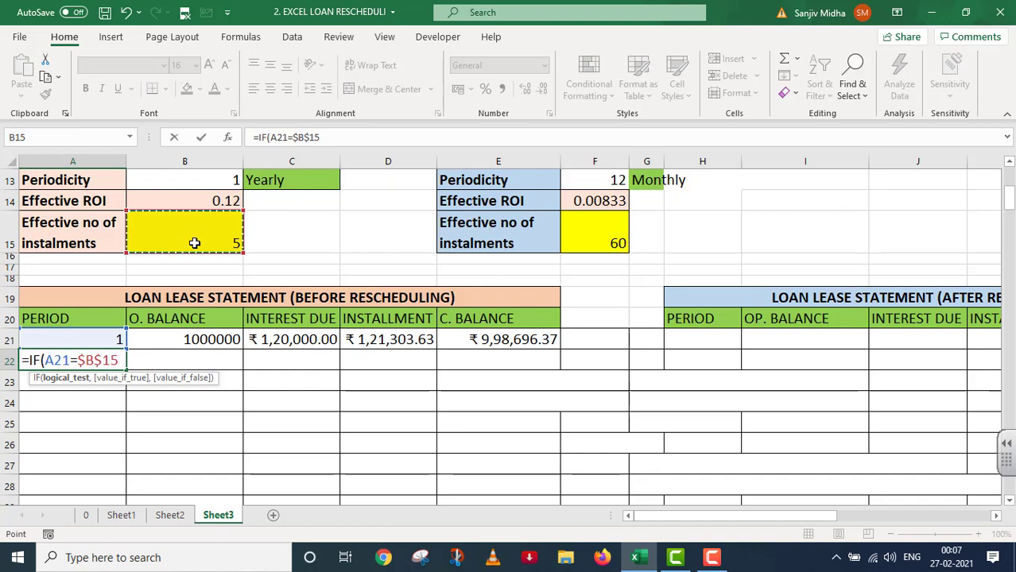
type(",\"TOTAL\",")
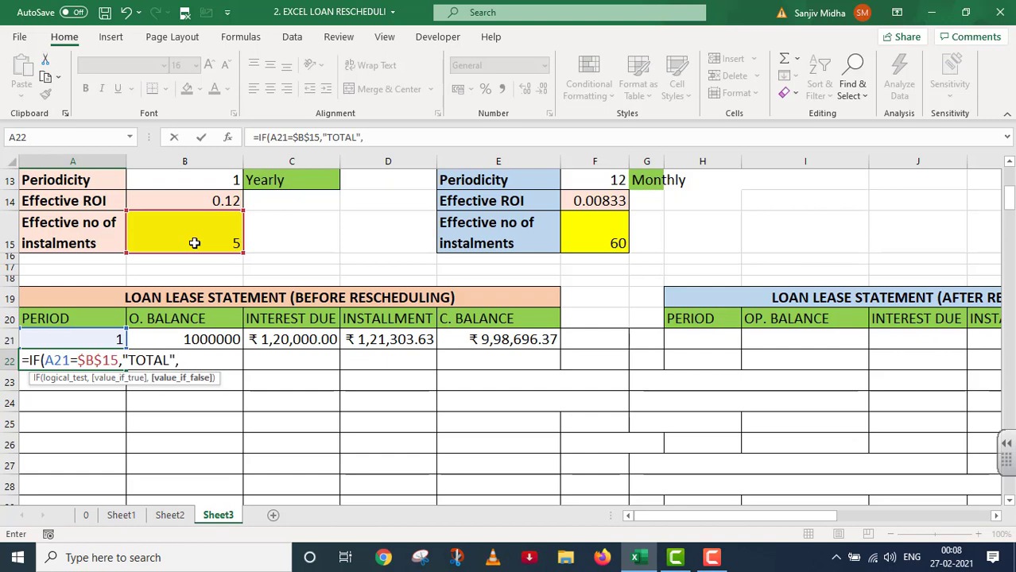
- Complete the period formula in A22 with the nested condition IF(A21<$B$15,A21+1," "), and review the finished formula
type("IF(")
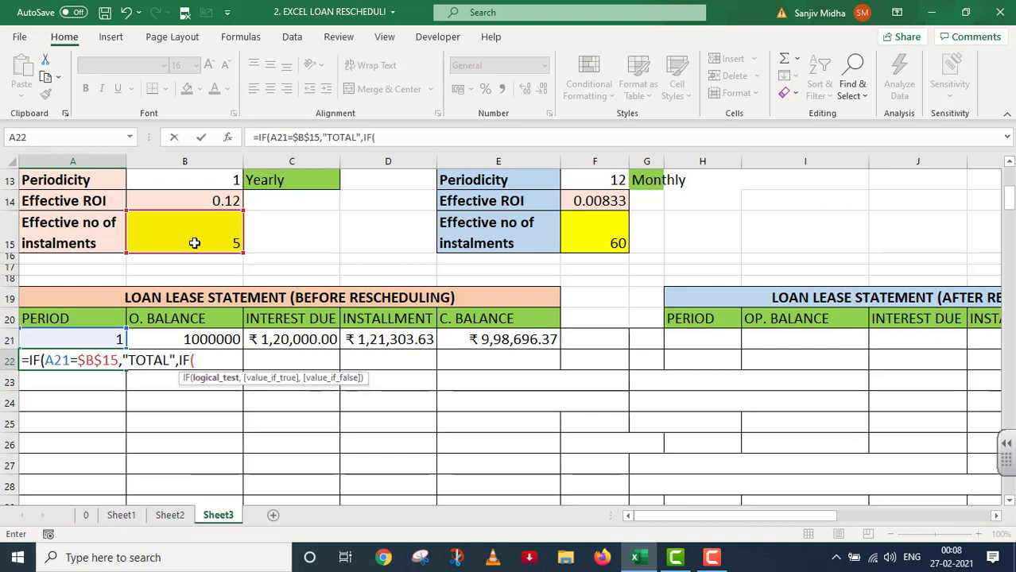
left_click(68, 340)
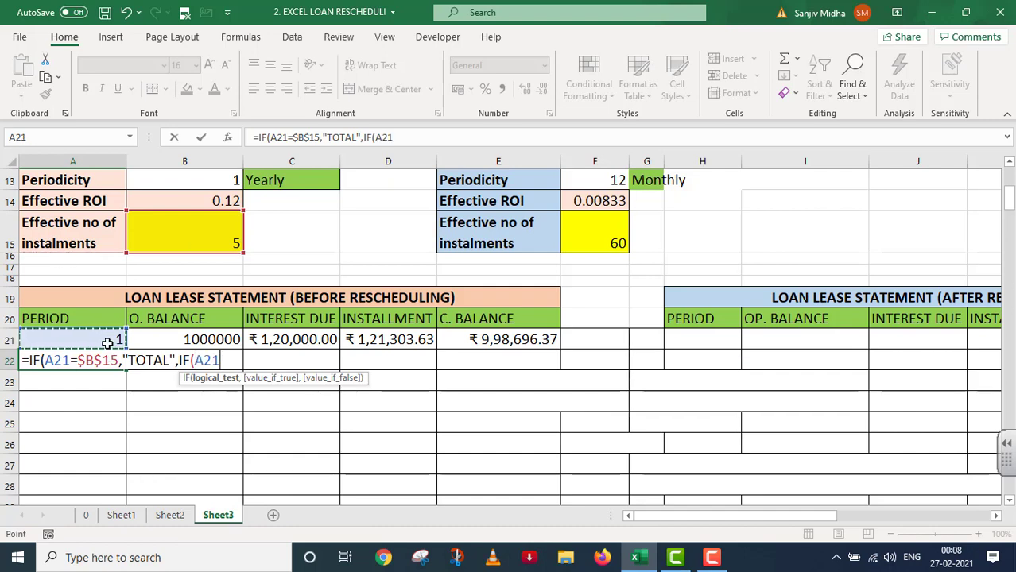
type("<")
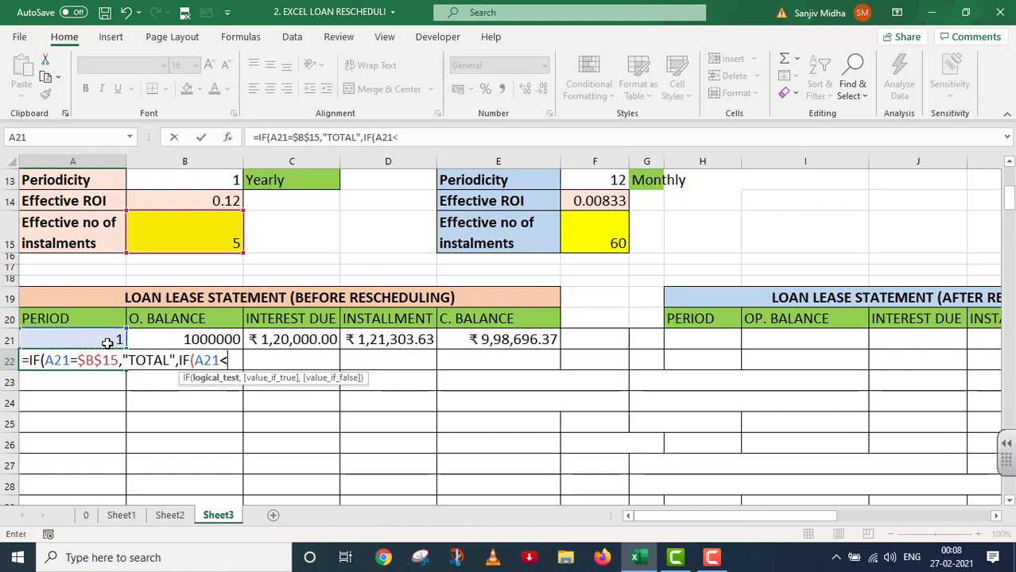
left_click(209, 242)
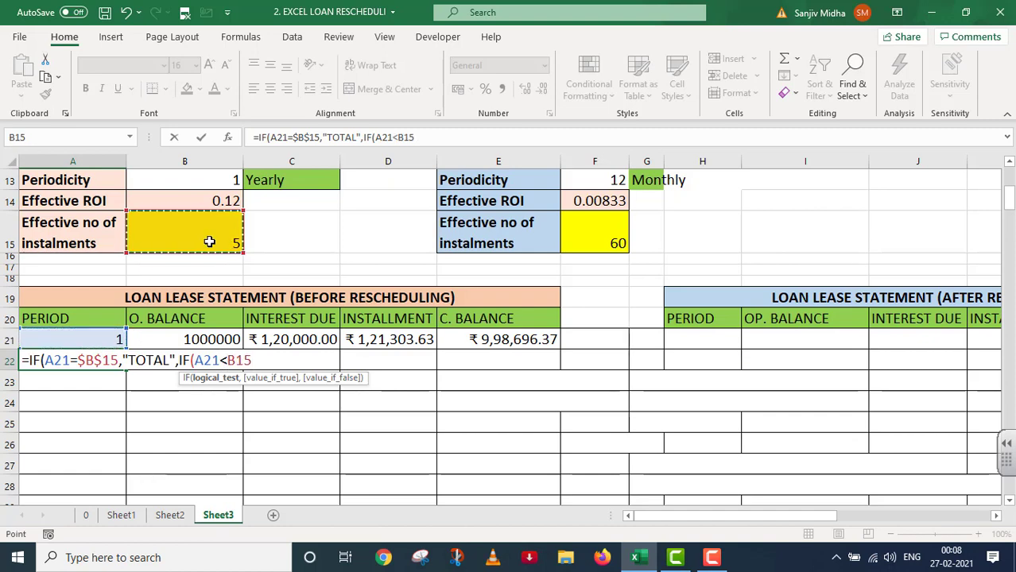
key("F4")
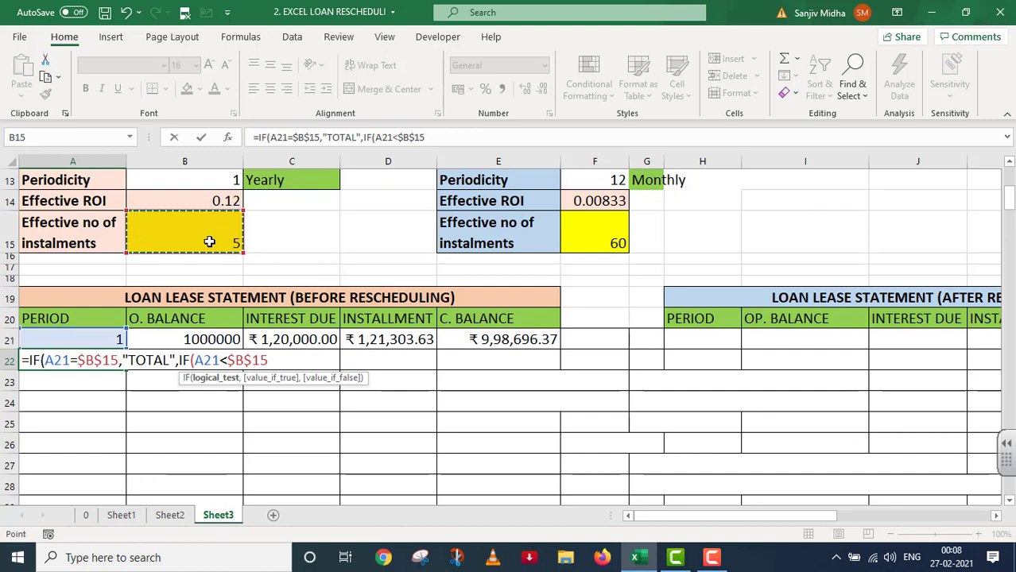
type(",")
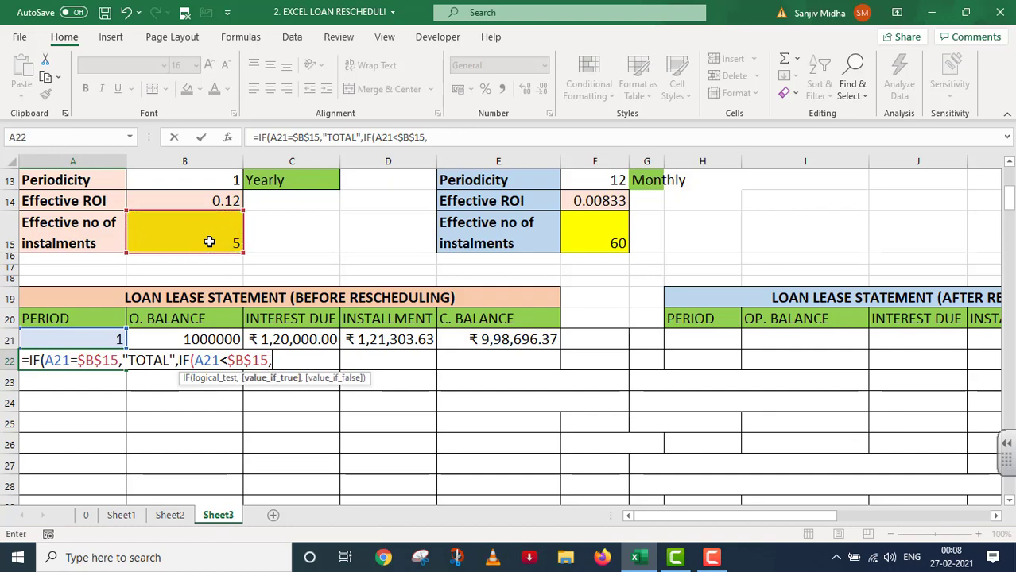
left_click(94, 343)
type("+1,\"")
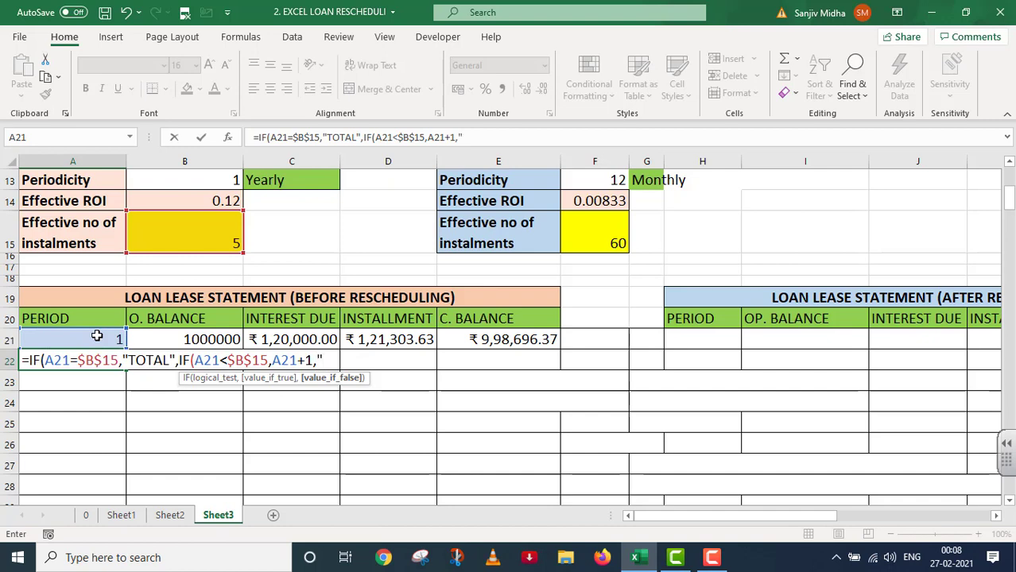
type(" \")")
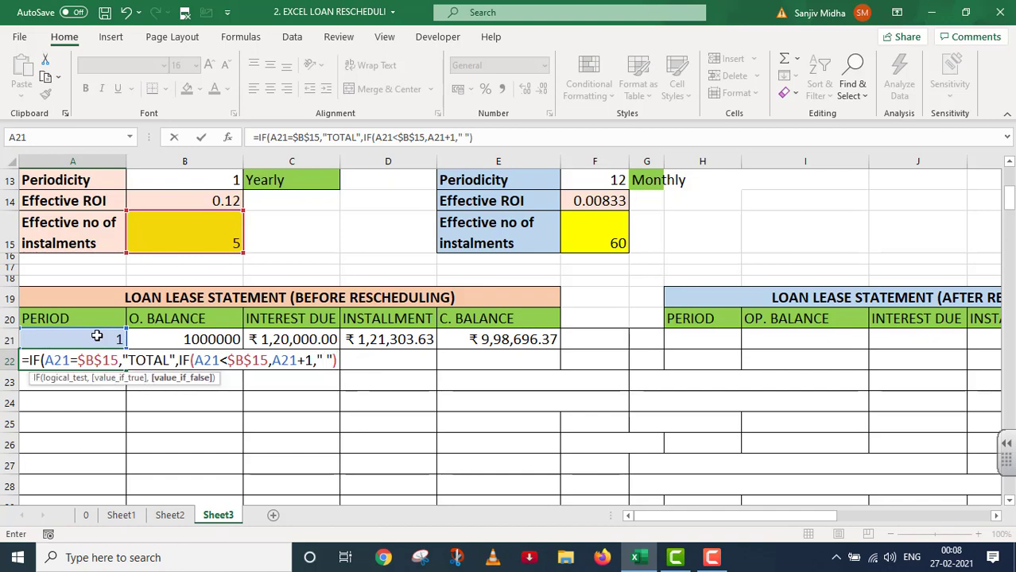
type(")")
key("Return")
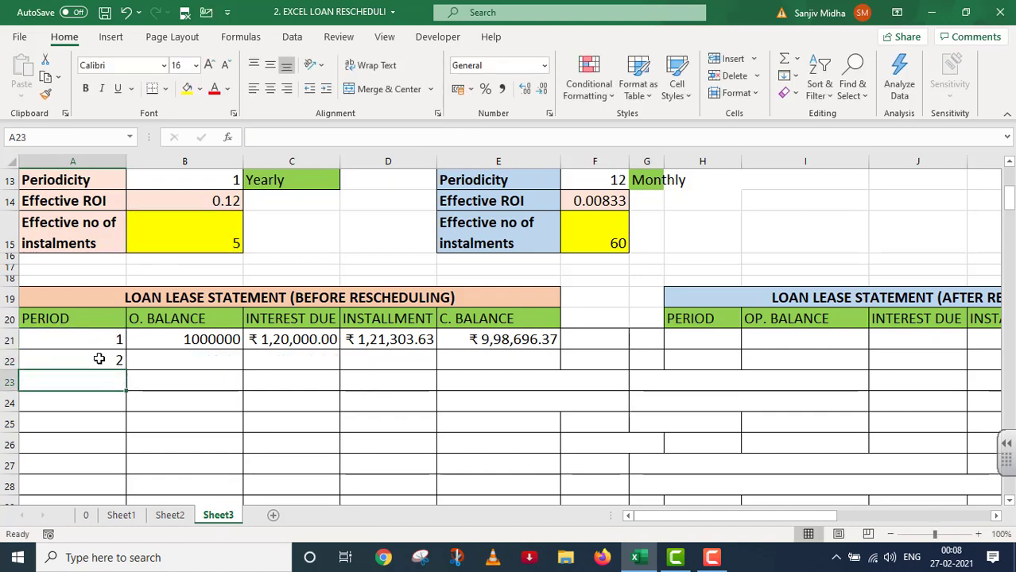
left_click(99, 359)
double_click(99, 359)
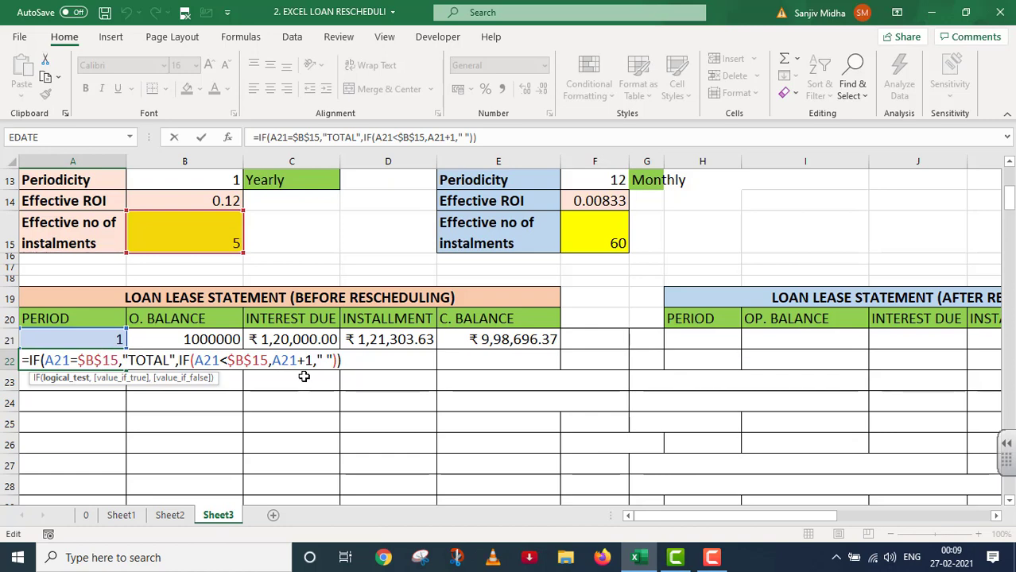
key("Return")
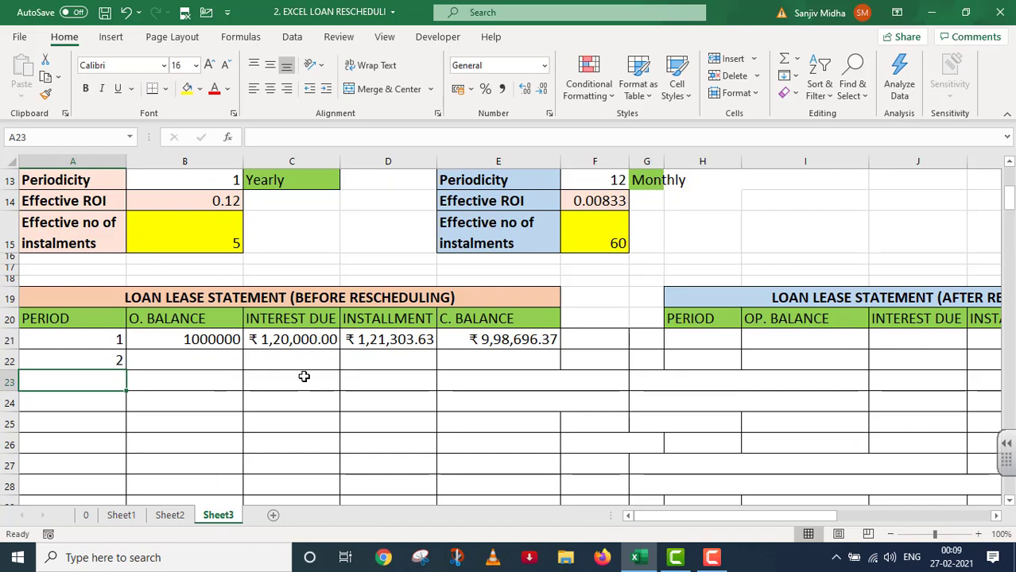
- Start an IF formula for the opening balance in B22 that tests whether A22 equals "TOTAL"
left_click(177, 360)
double_click(176, 361)
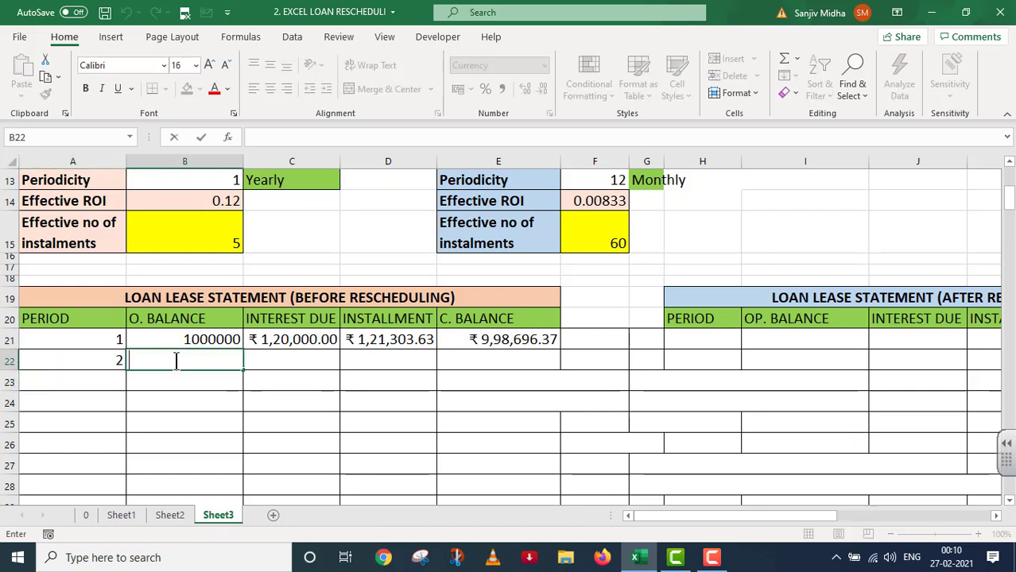
type("=IF(")
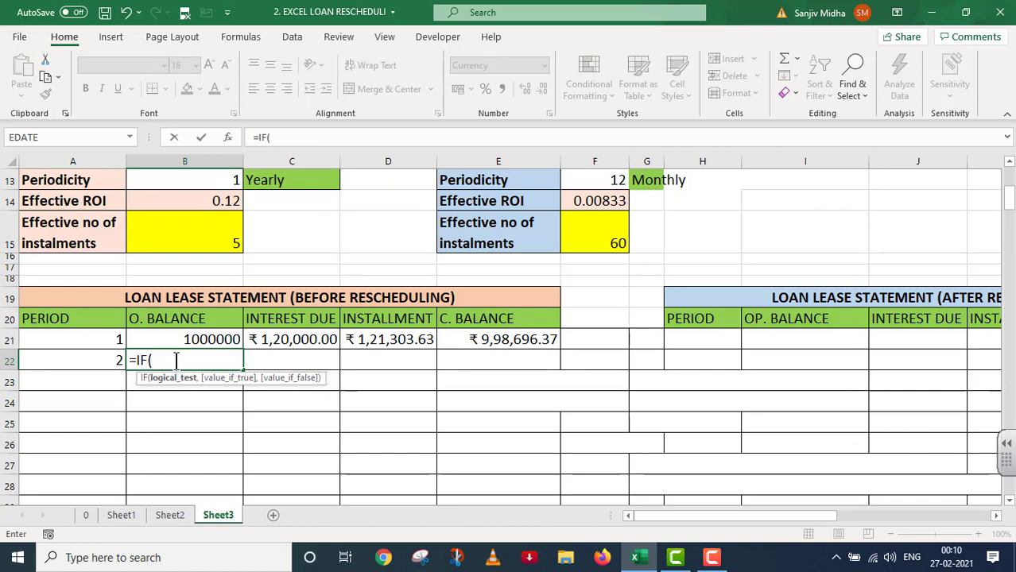
left_click(84, 358)
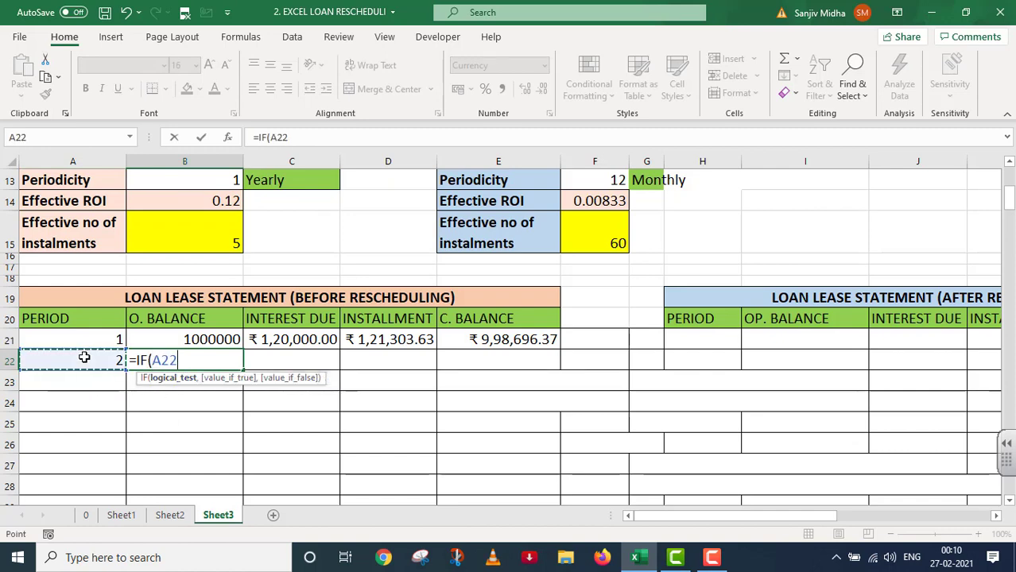
type("=")
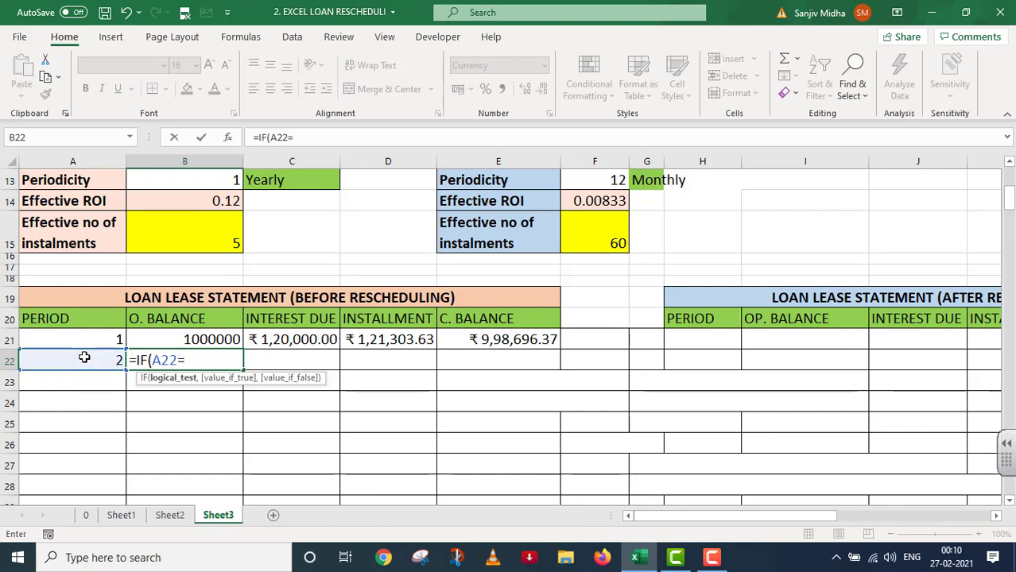
type("\"TOTAL\",")
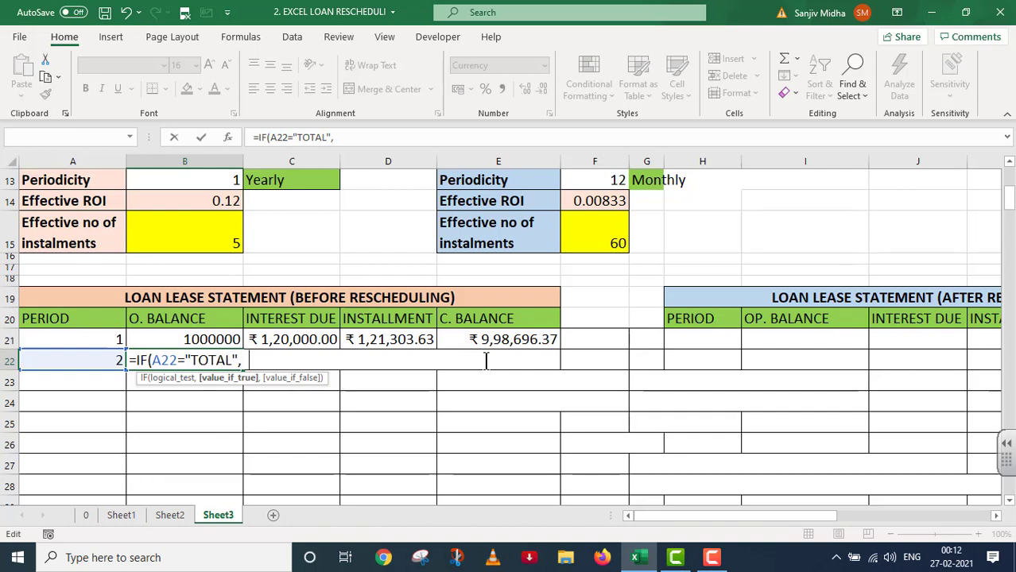
- Make the B22 formula return SUM($B$21:B21) when the test is true, with the range's first cell absolute
type("SUM(")
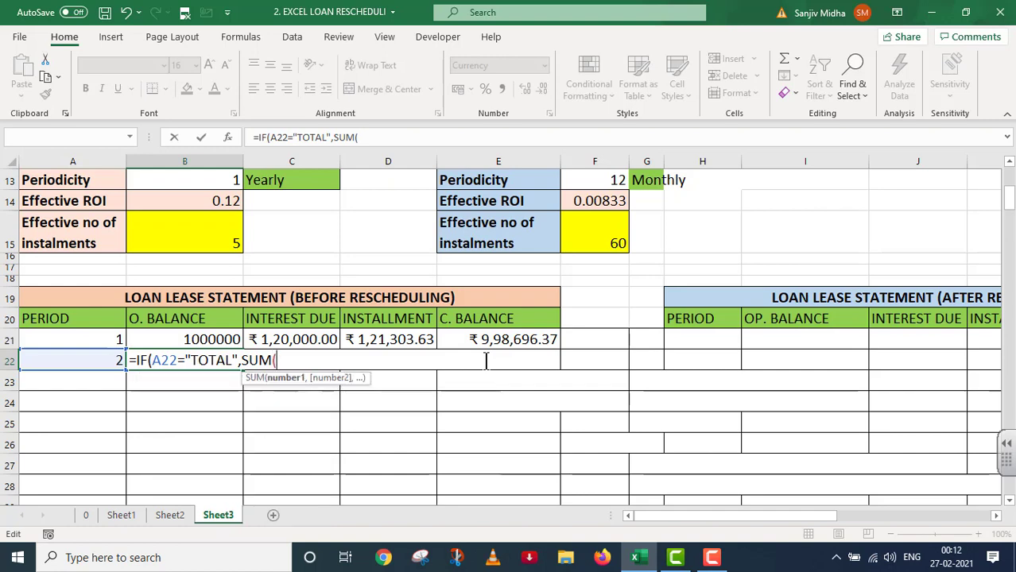
left_click(213, 340)
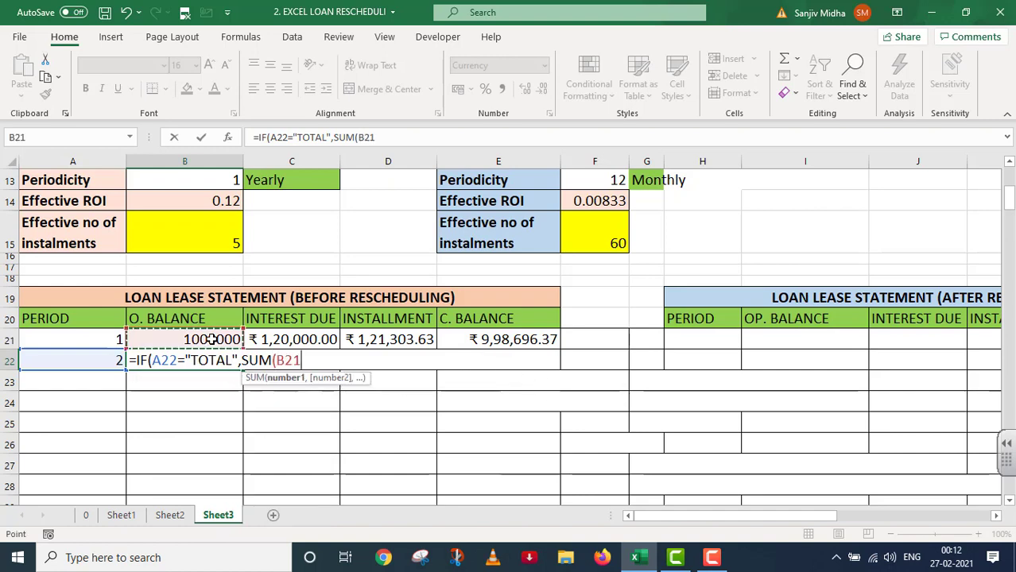
key("F8")
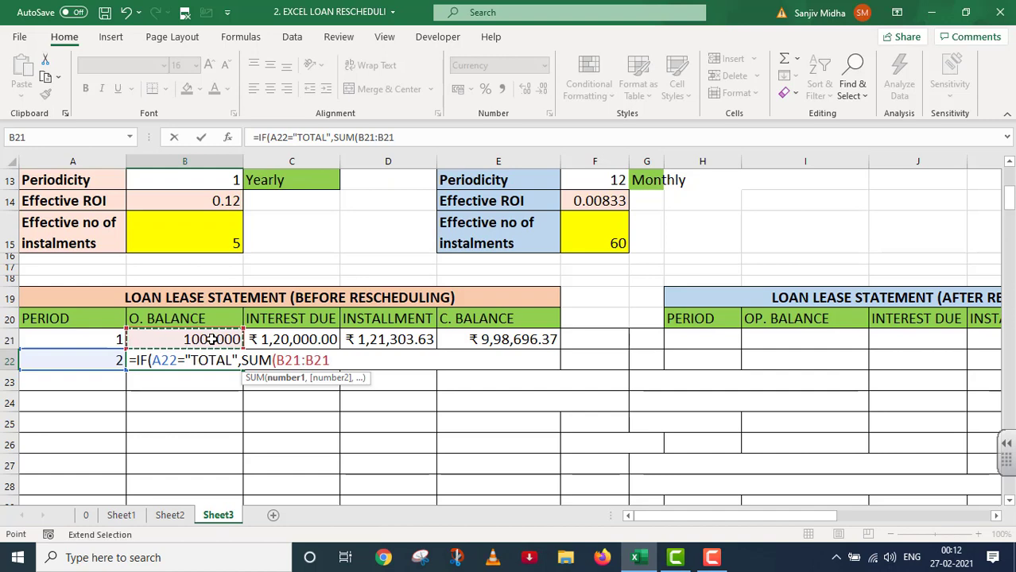
left_click(294, 359)
left_click_drag(291, 359, 300, 360)
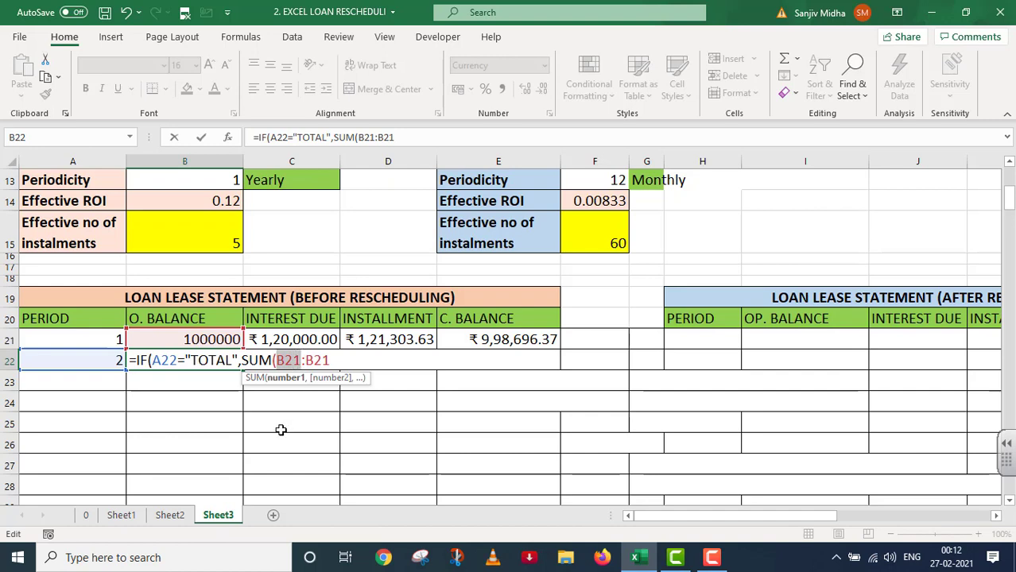
key("F4")
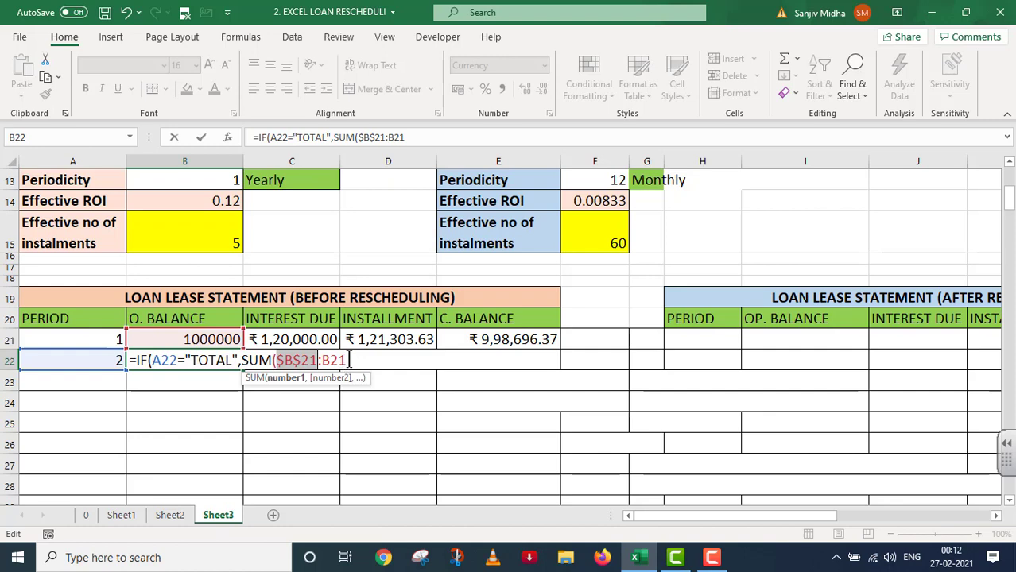
left_click(350, 360)
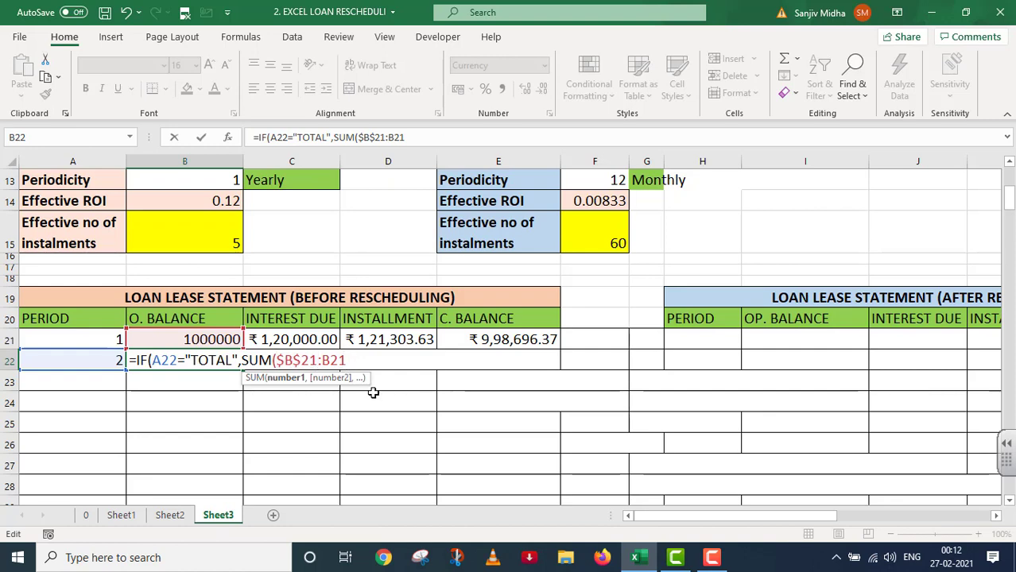
type("(")
key("BackSpace")
type("),")
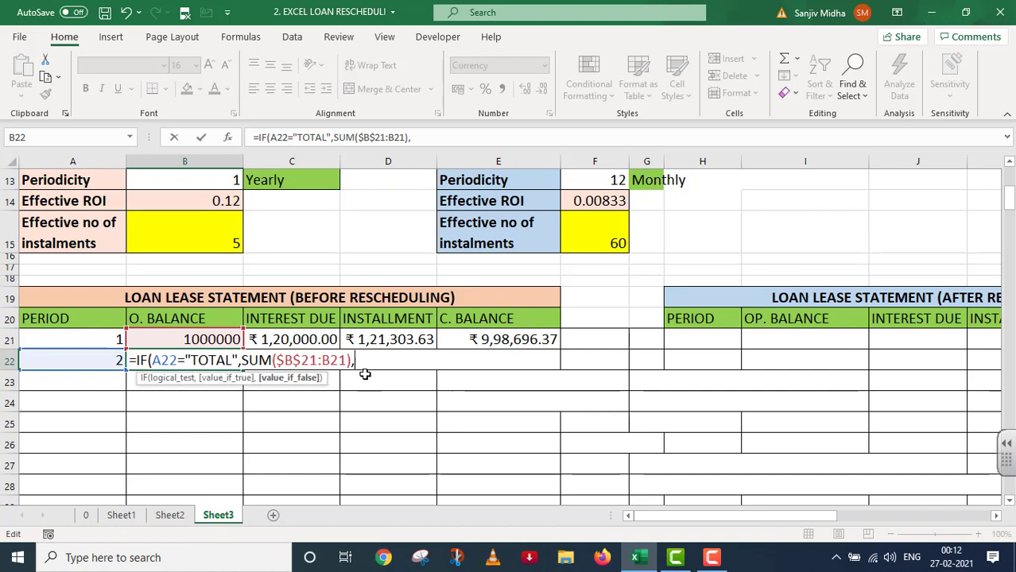
- Complete the opening balance formula in B22 with the nested condition IF(A22=" "," ",E21), and review the finished formula
type("IF(")
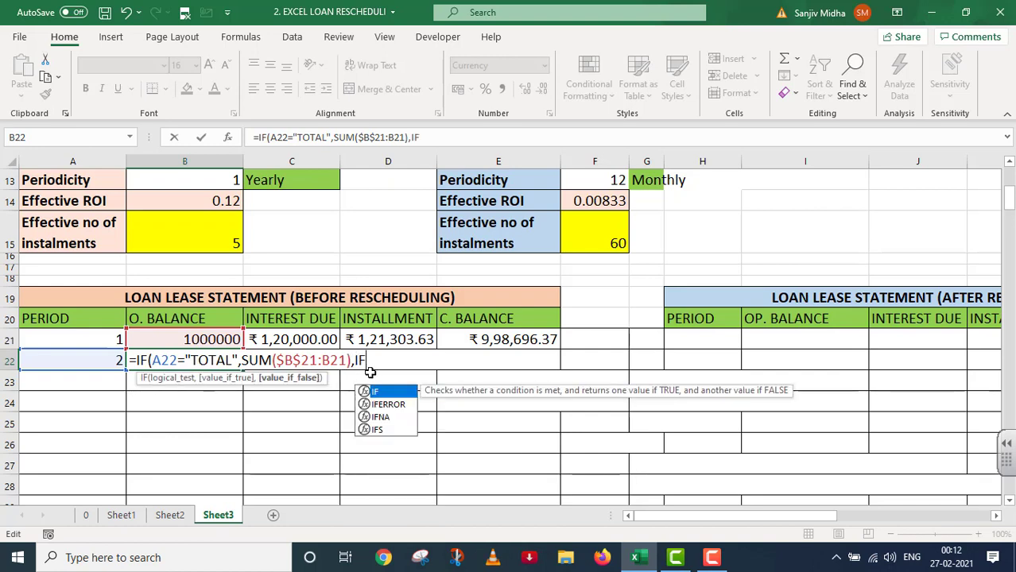
left_click(67, 364)
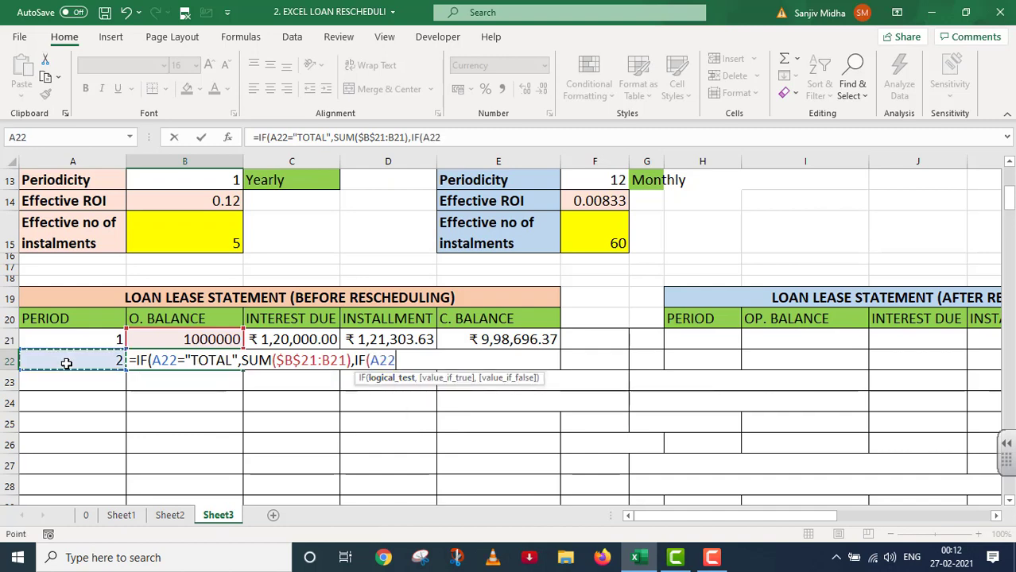
type("=\" \",")
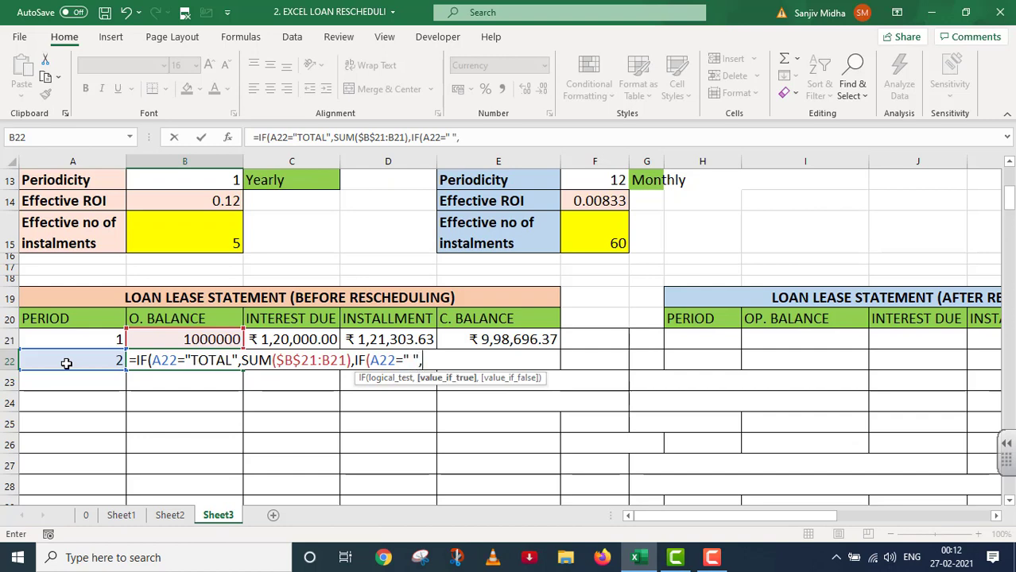
type("\" \"")
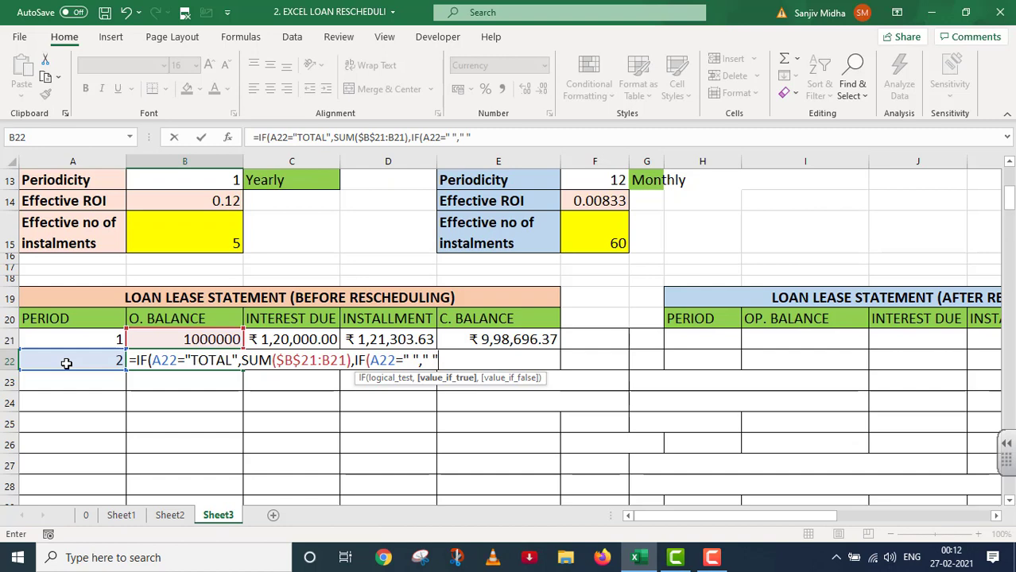
type(",")
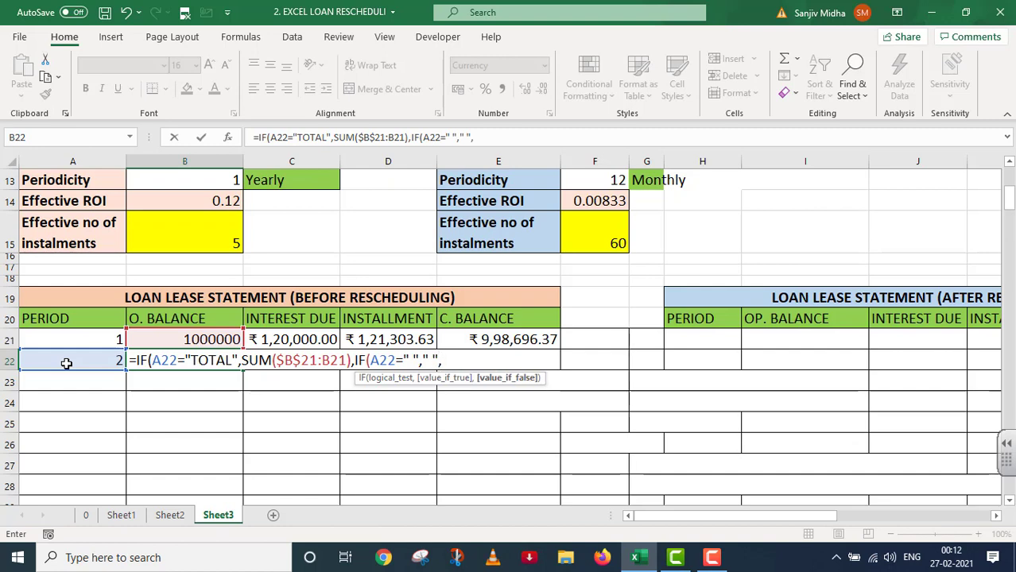
left_click(473, 337)
type(")")
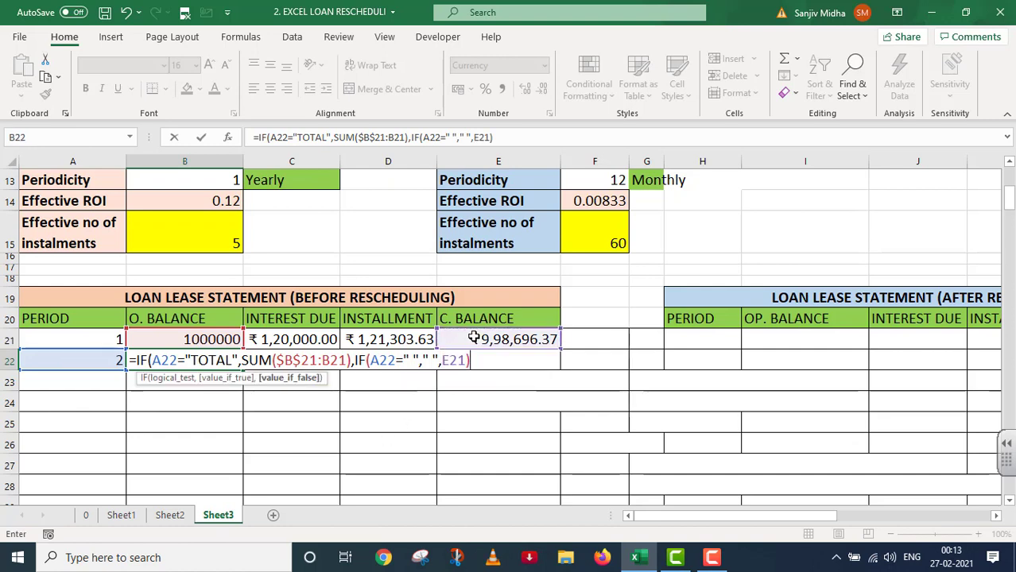
type(")")
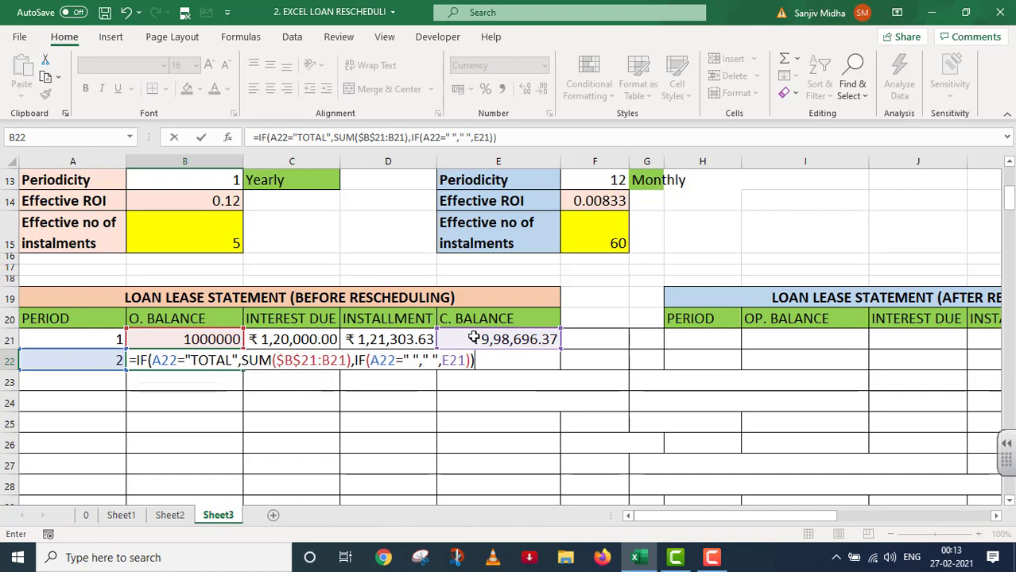
key("Return")
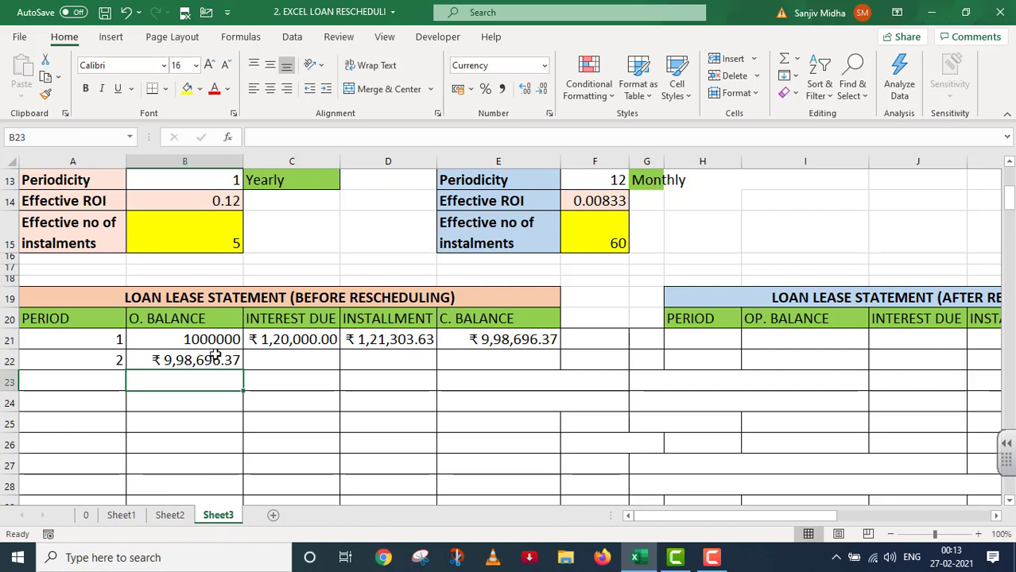
double_click(215, 359)
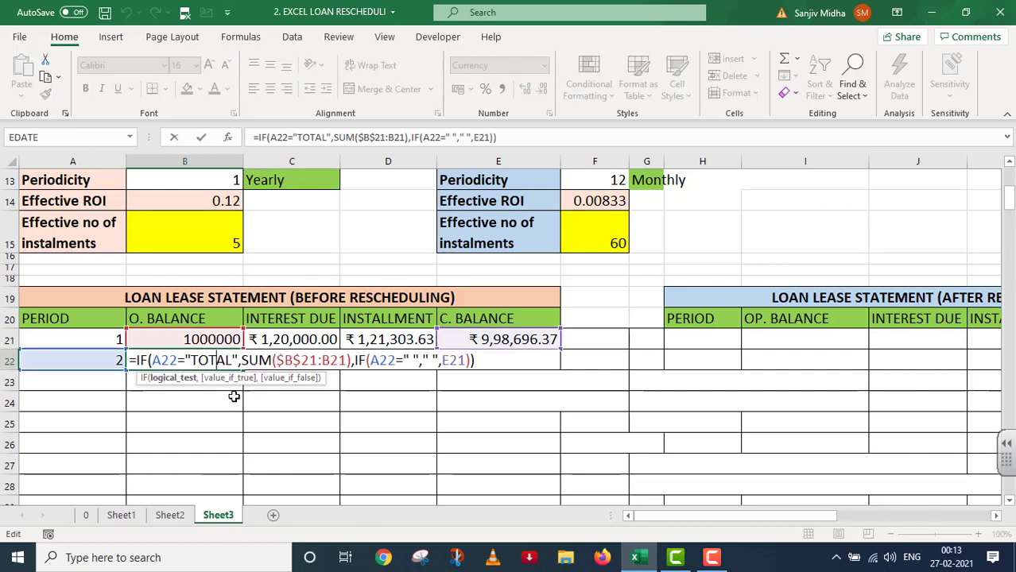
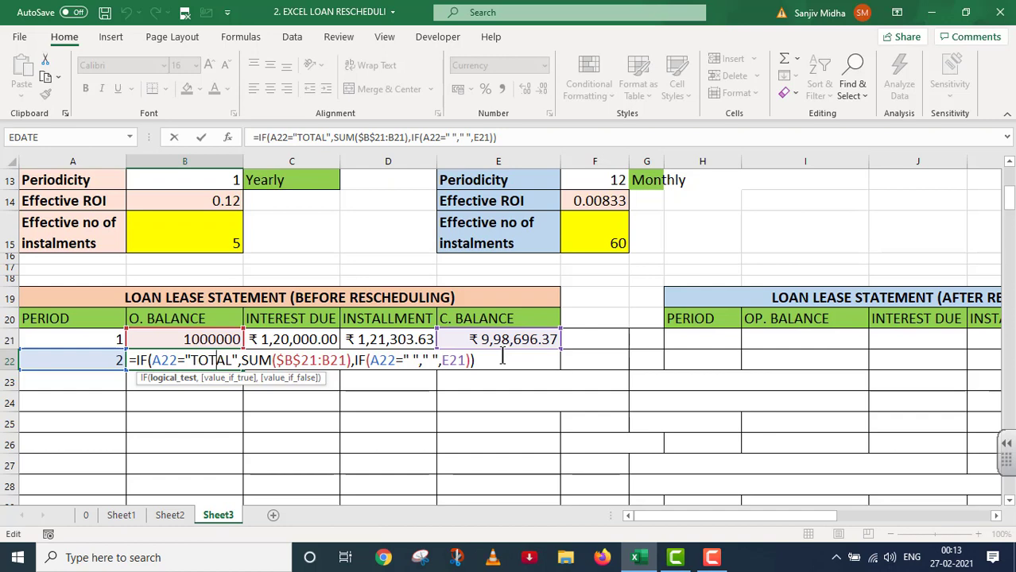
key("Return")
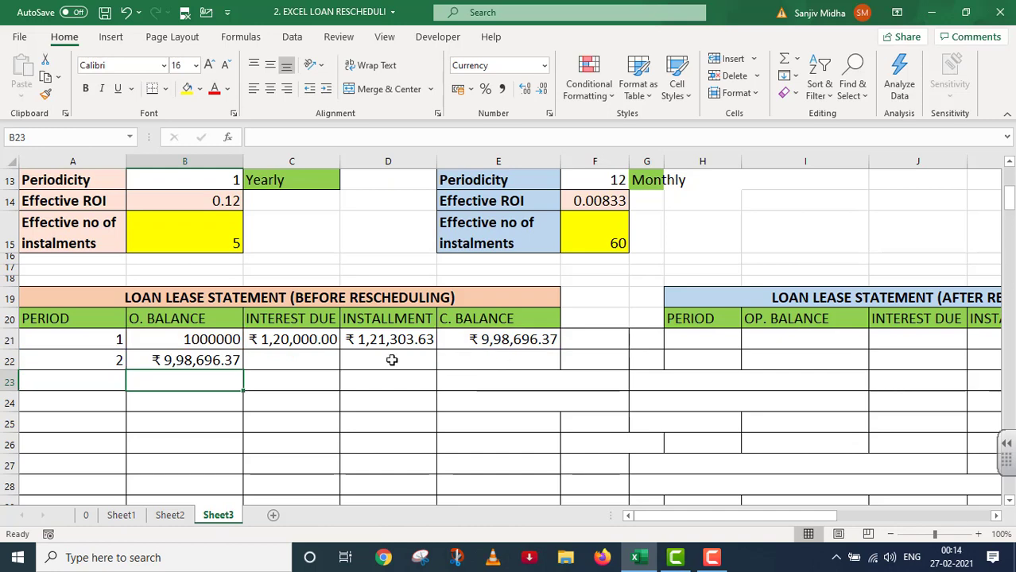
- Start an IF formula for the interest due in C22 that tests whether A22 equals "TOTAL"
left_click(299, 361)
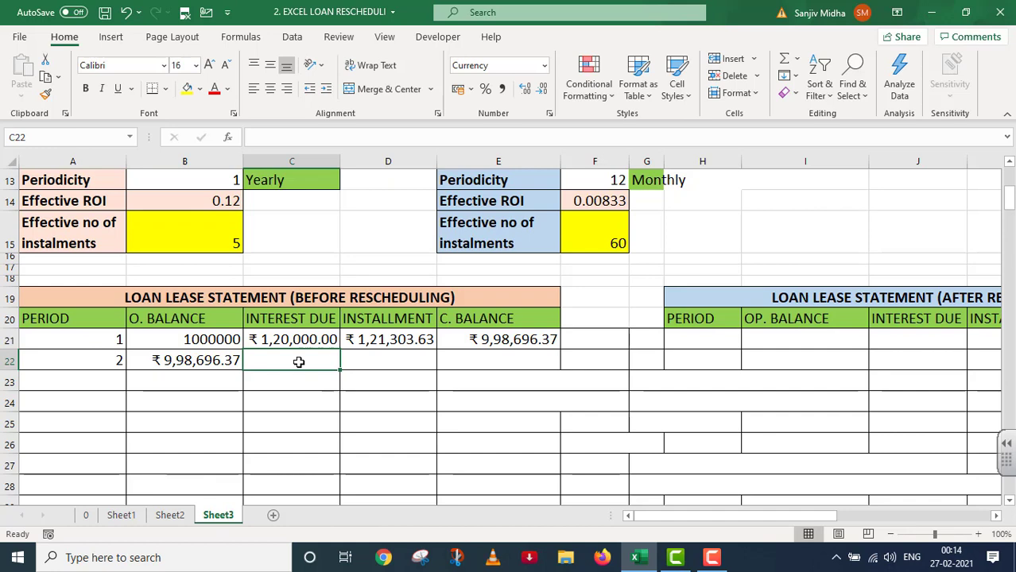
type("=")
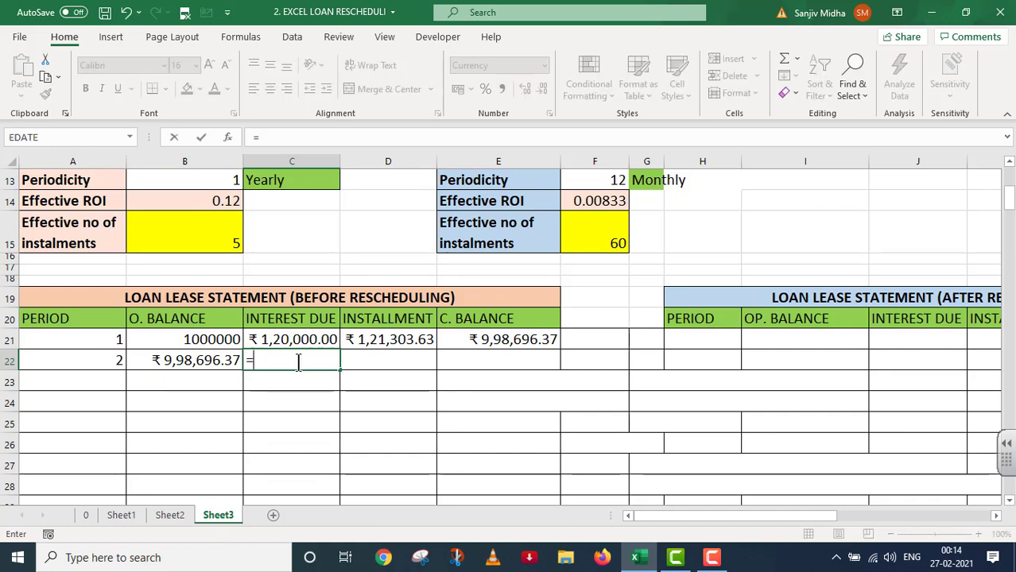
type("IF(")
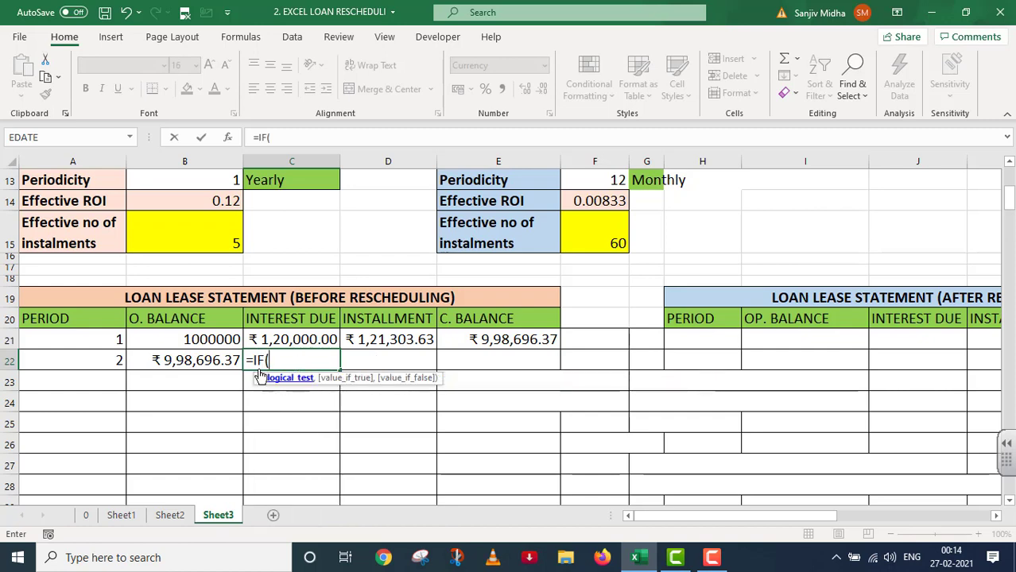
left_click(104, 361)
type("=")
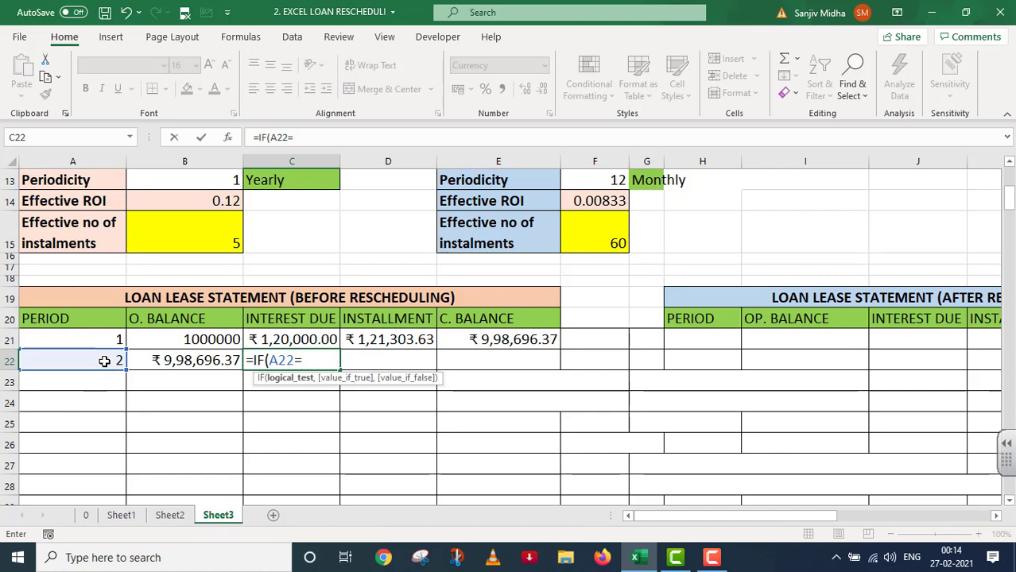
type("\"TOT")
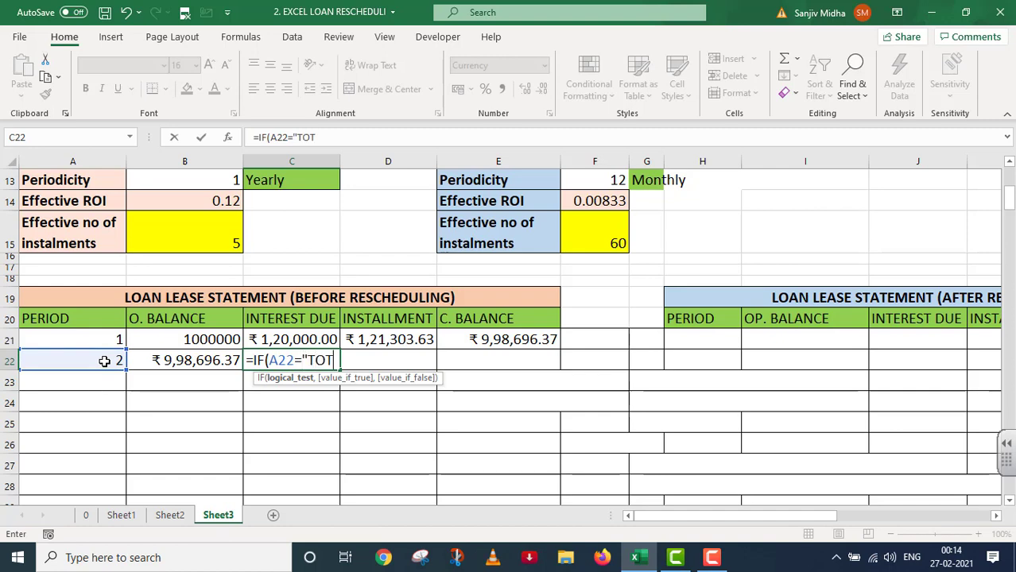
type("AL\",")
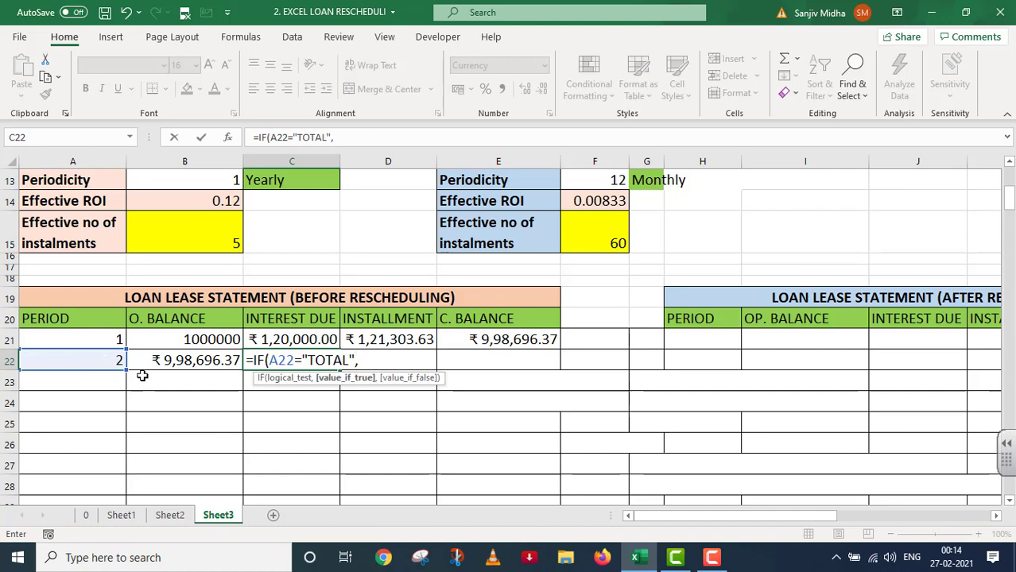
- Make the C22 formula return SUM($C$21:C21) when the test is true, with the range's first cell absolute
type("SUM(")
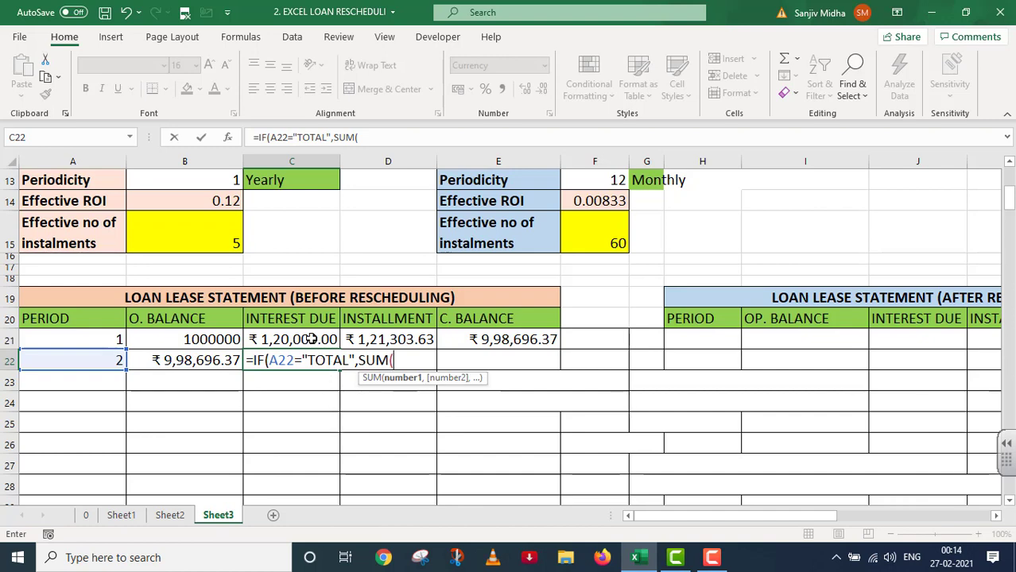
left_click(310, 340)
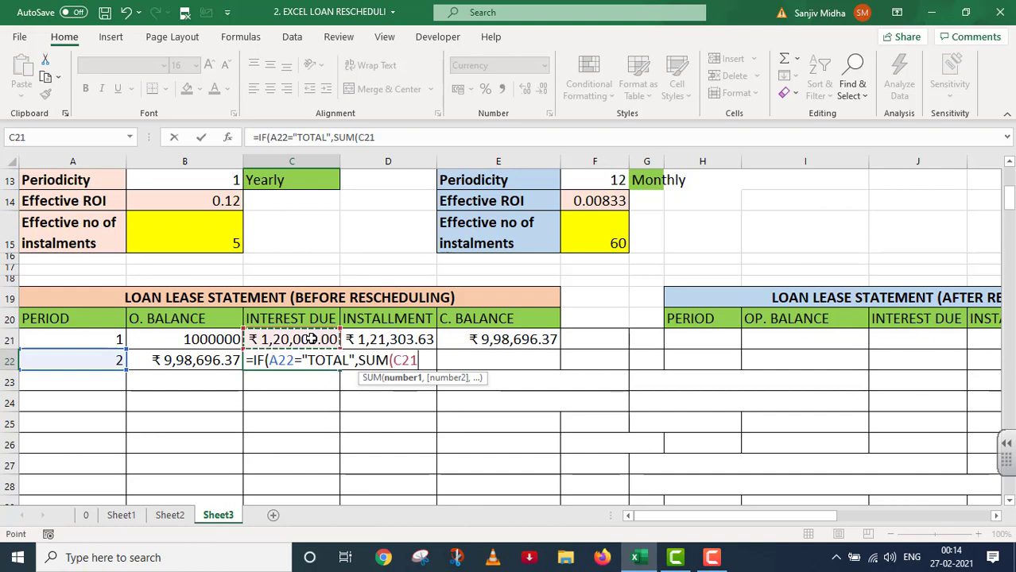
key("F8")
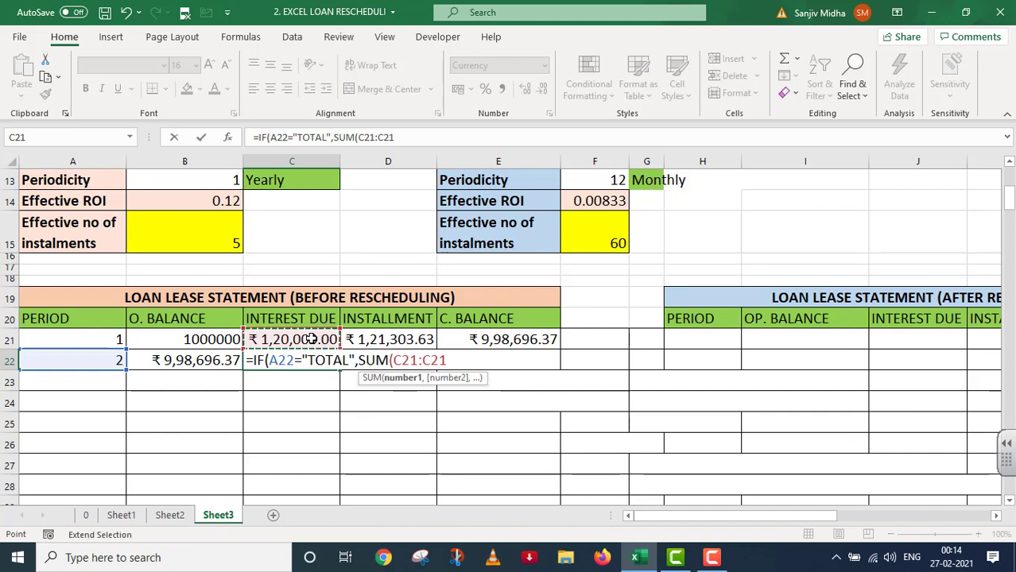
left_click(415, 360)
left_click(387, 360)
left_click_drag(391, 360, 417, 366)
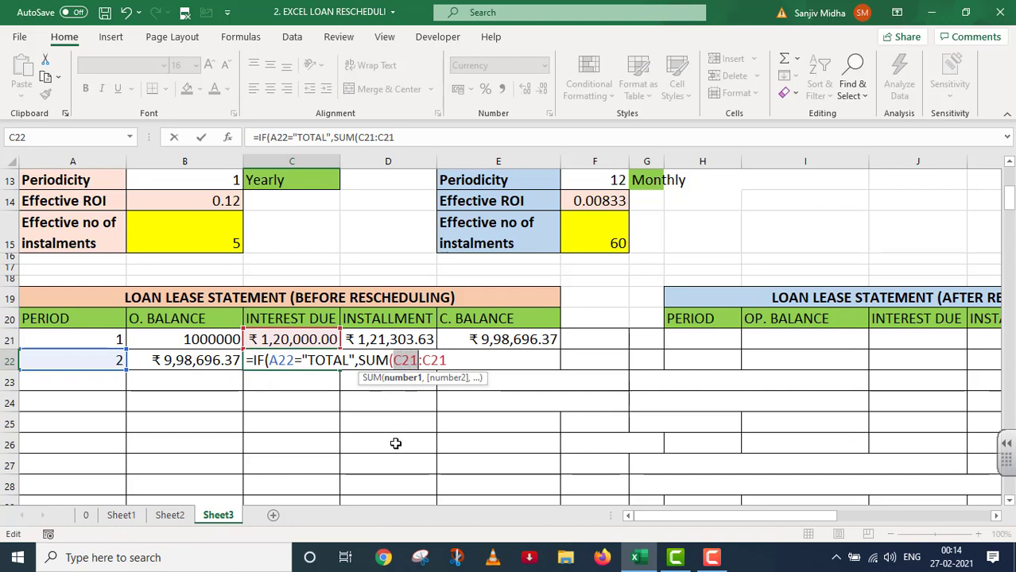
key("F4")
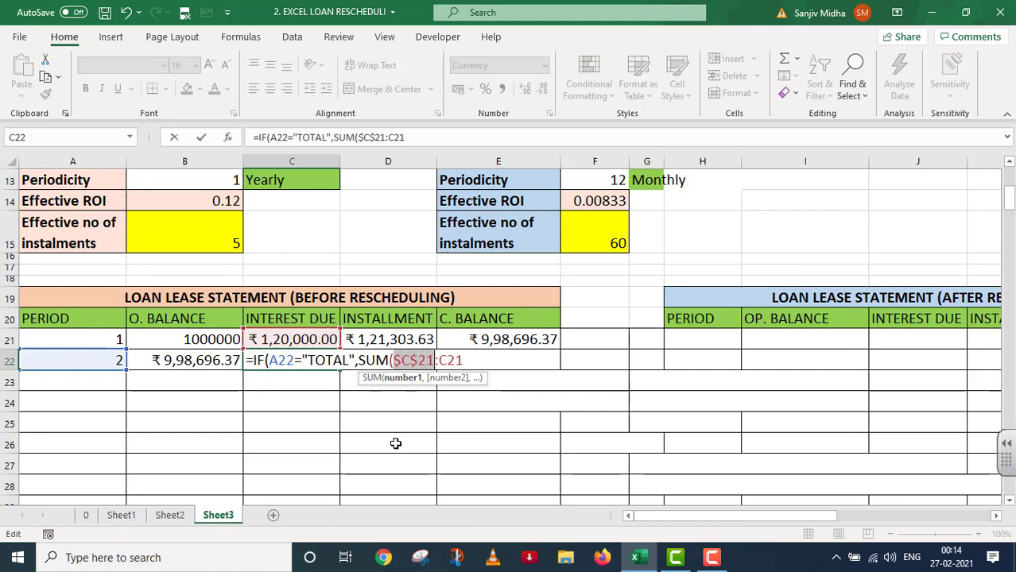
left_click(465, 360)
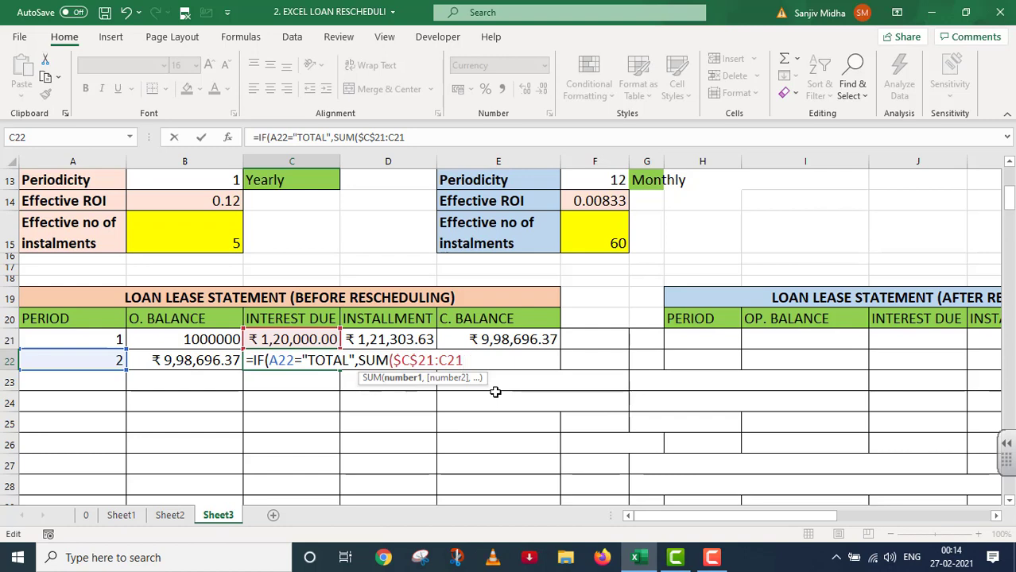
type("),")
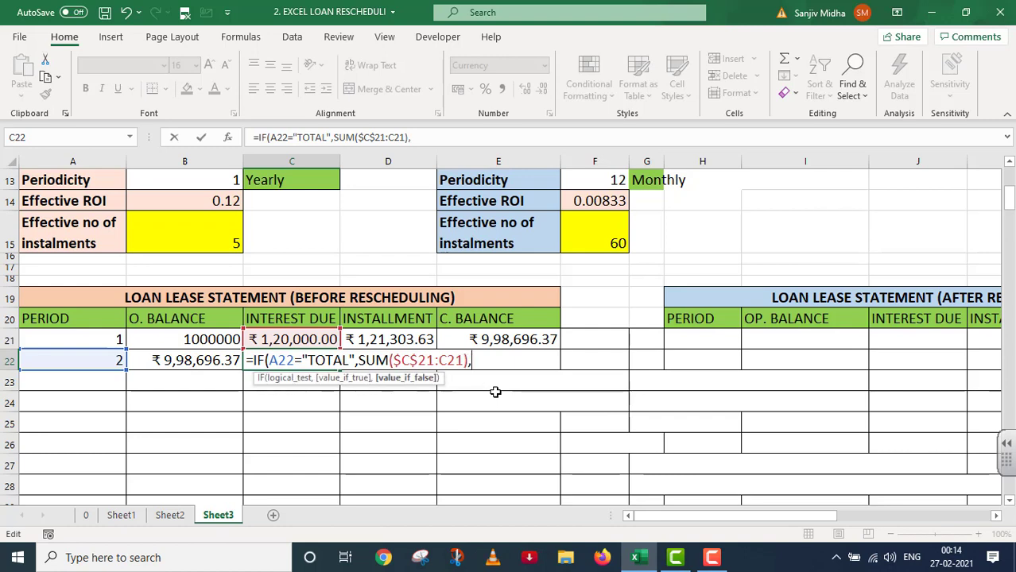
- Add a nested IF to the C22 formula that returns " " when A22 equals " "
type("IF(")
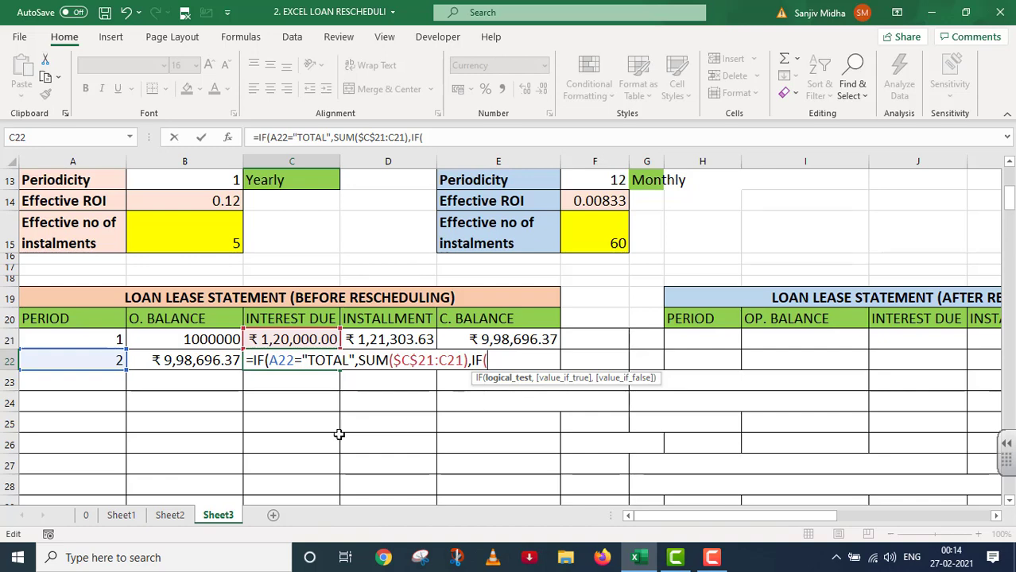
left_click(93, 361)
type("=\"")
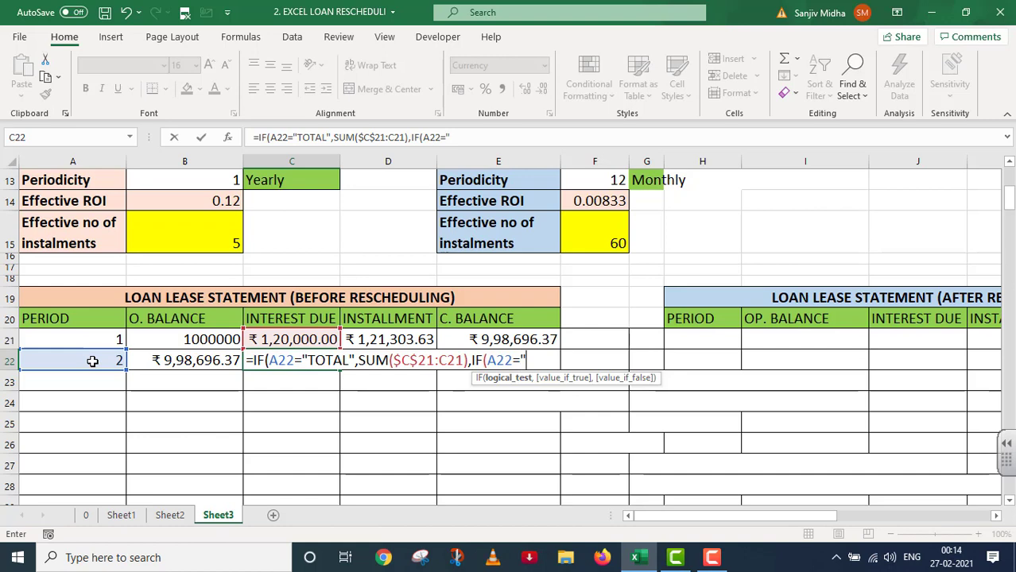
type(" \",")
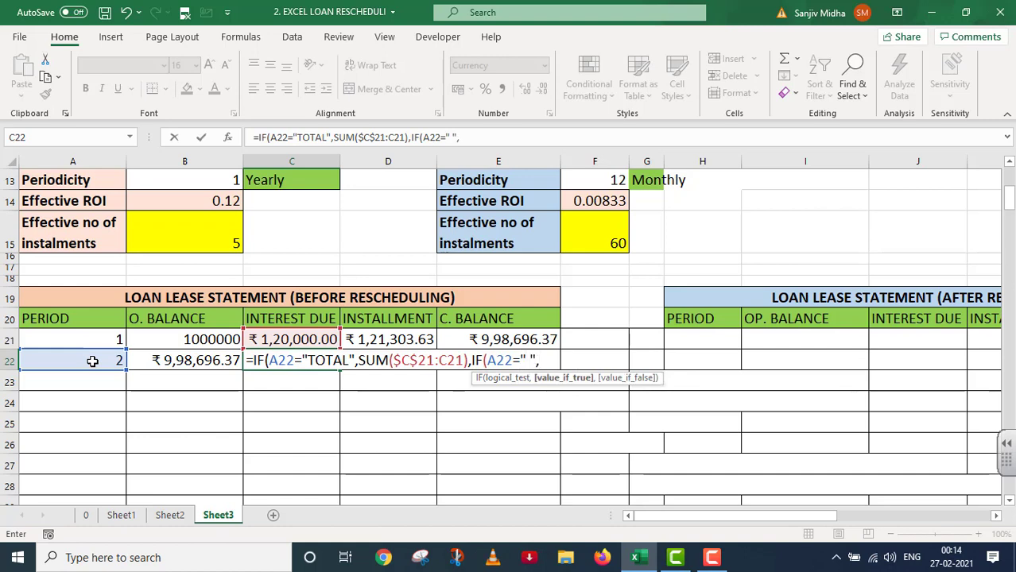
type("\" \",")
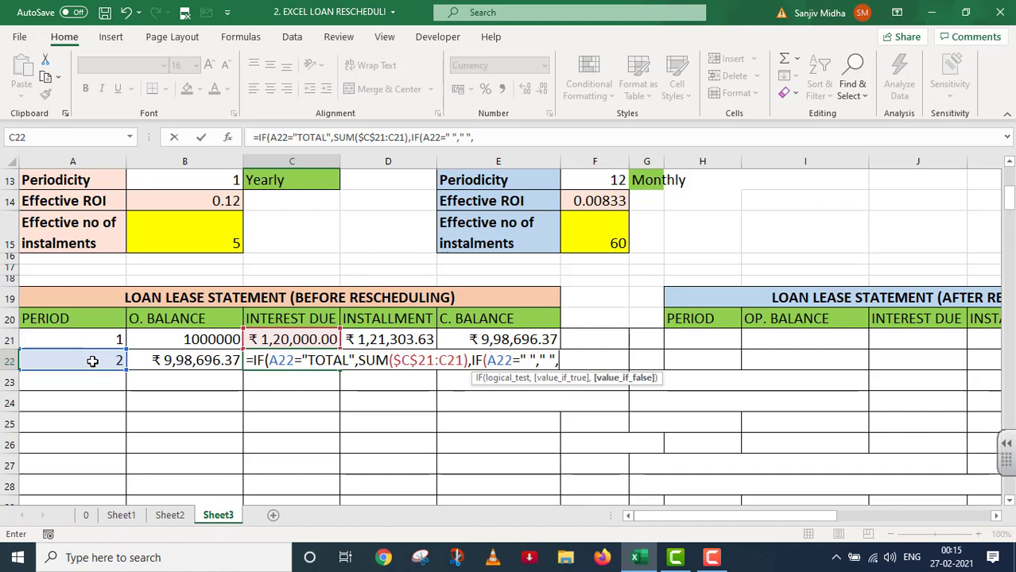
- Begin an IPMT function as the nested IF's false value, with absolute $B$14 as the rate and A22 as the period
type("I")
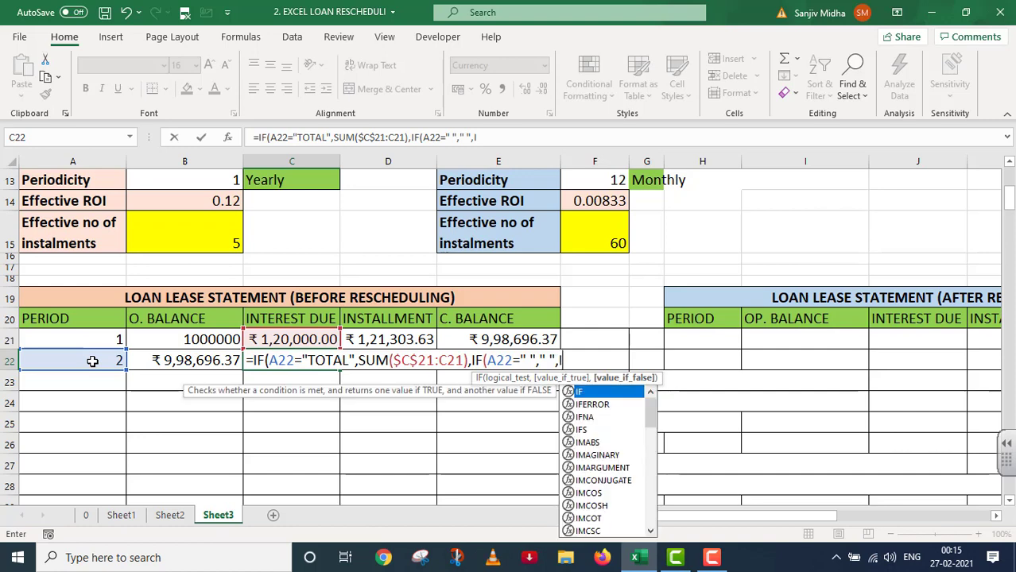
type("PMT(")
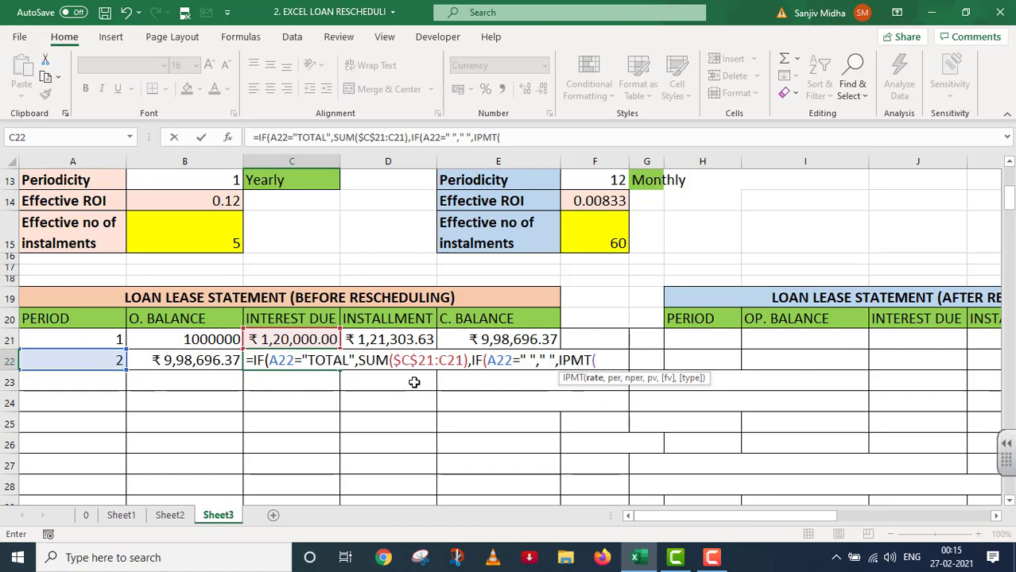
left_click(225, 201)
key("F4")
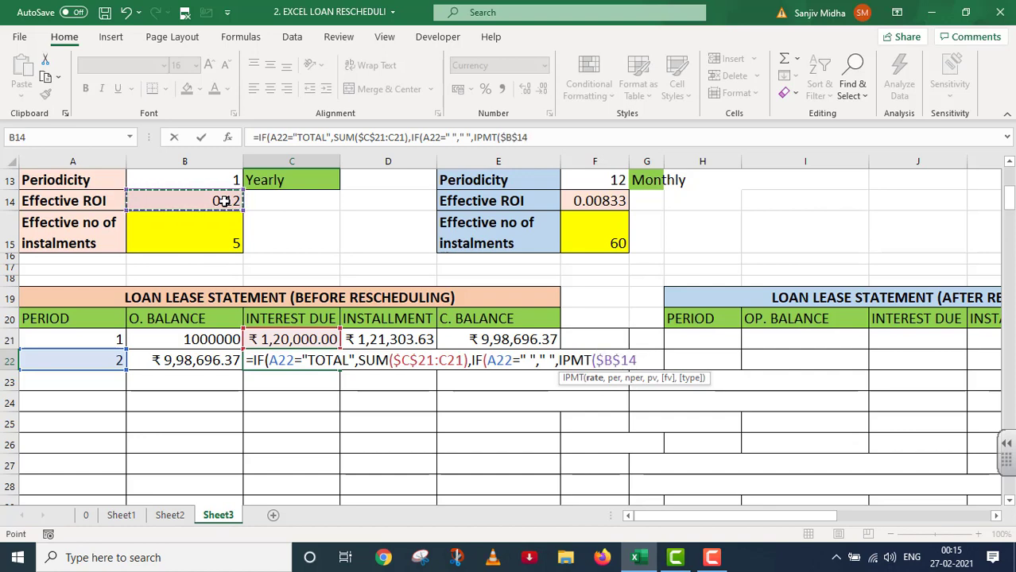
type(",")
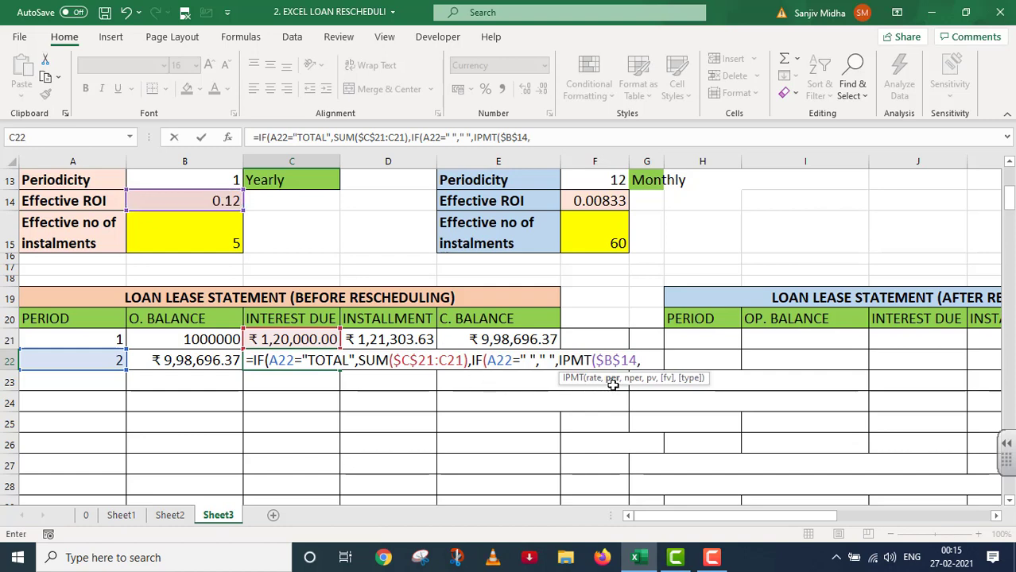
left_click(76, 359)
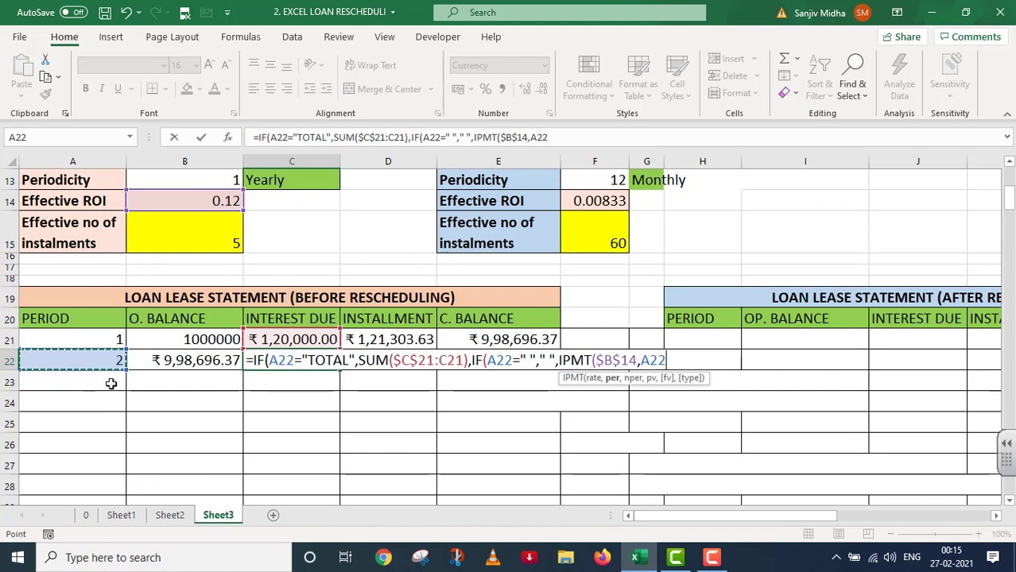
type(",")
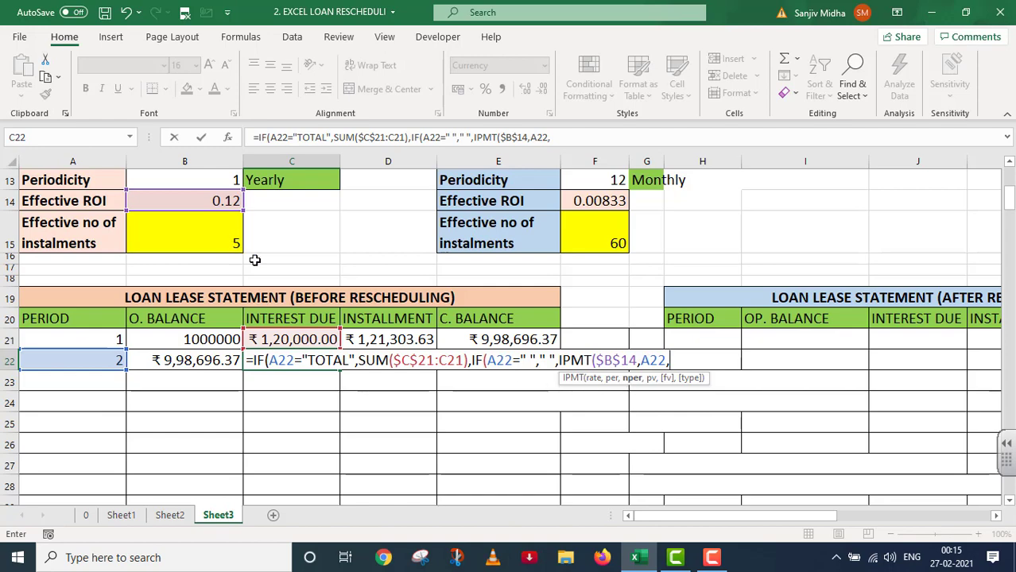
- Set the IPMT function's number of periods to the original loan's effective number of instalments, as absolute $B$6
scroll(288, 255, "up", 4)
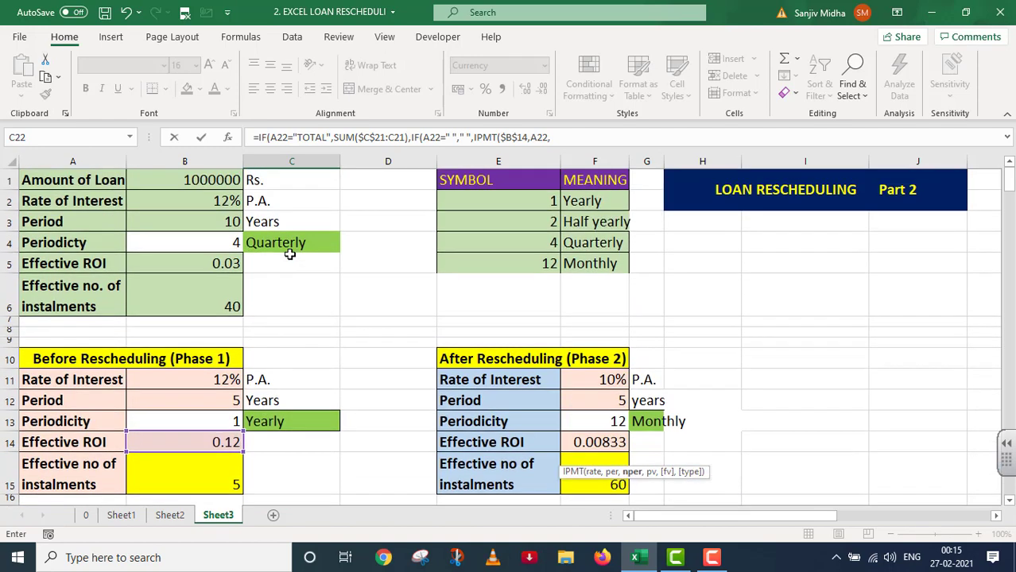
left_click(218, 299)
scroll(219, 302, "down", 4)
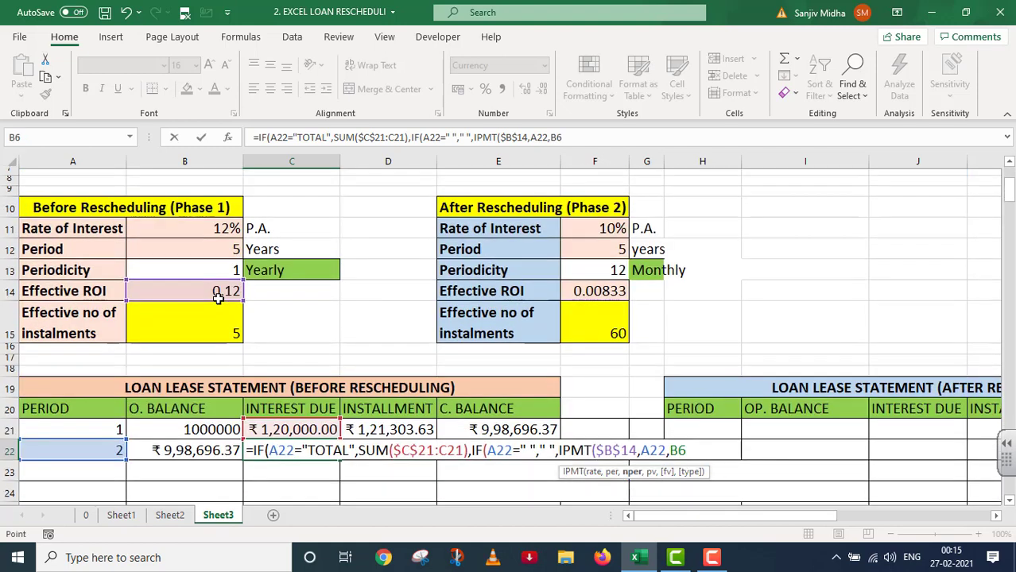
key("F4")
type(",")
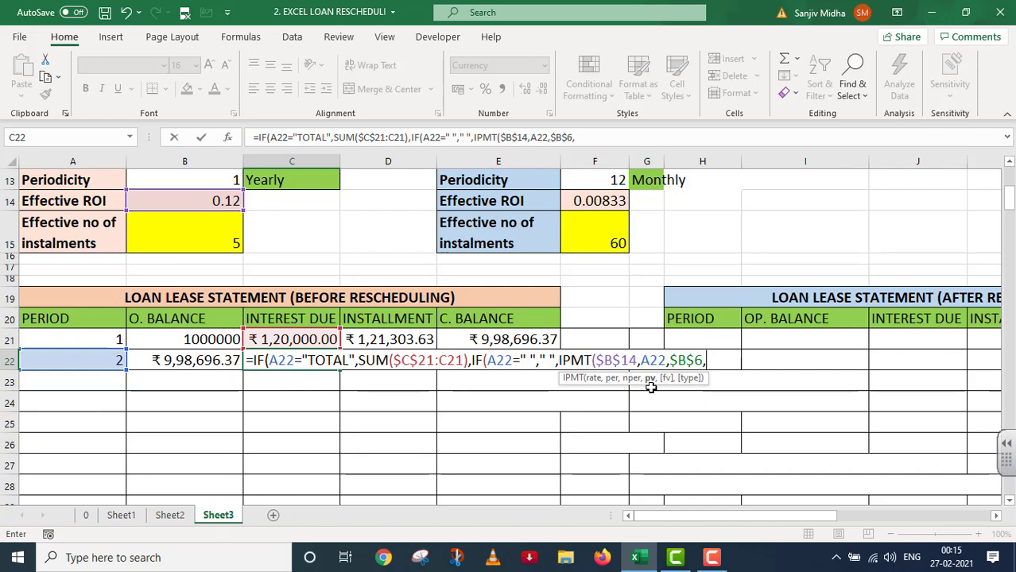
- Use the loan amount $B$1 as the IPMT present value, then close all brackets and enter the C22 formula
scroll(414, 377, "up", 3)
scroll(276, 333, "up", 2)
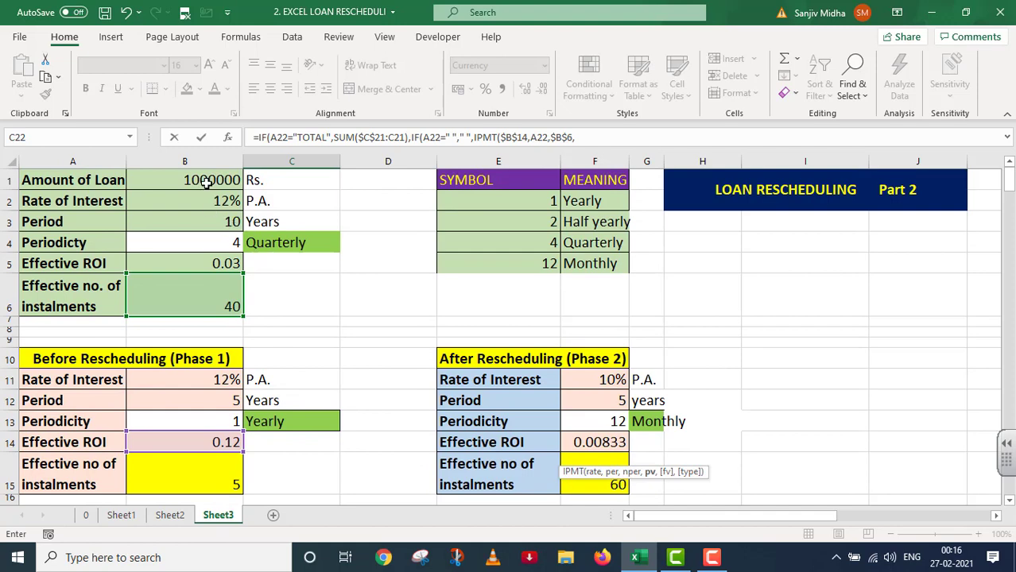
left_click(205, 180)
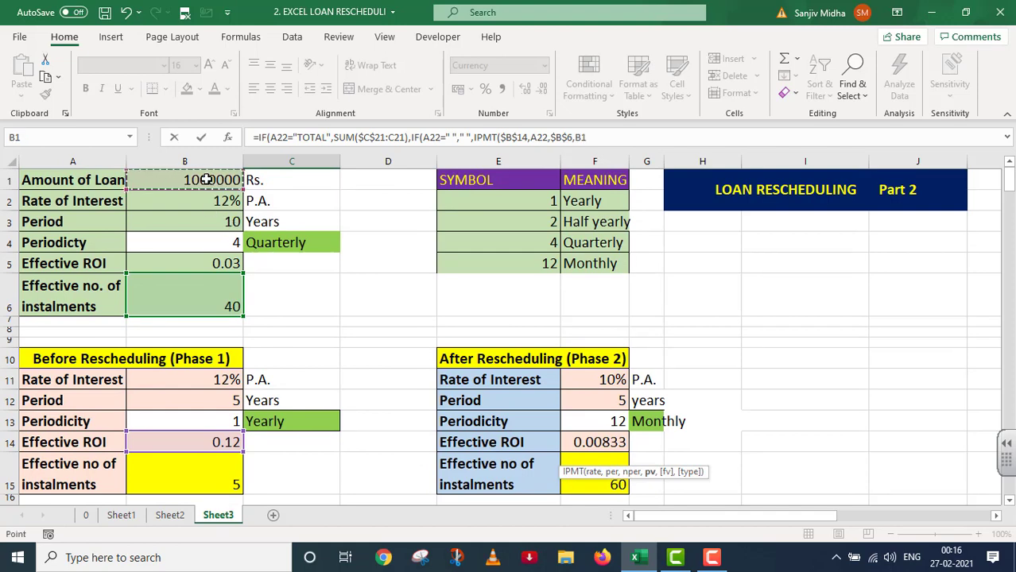
scroll(286, 372, "down", 3)
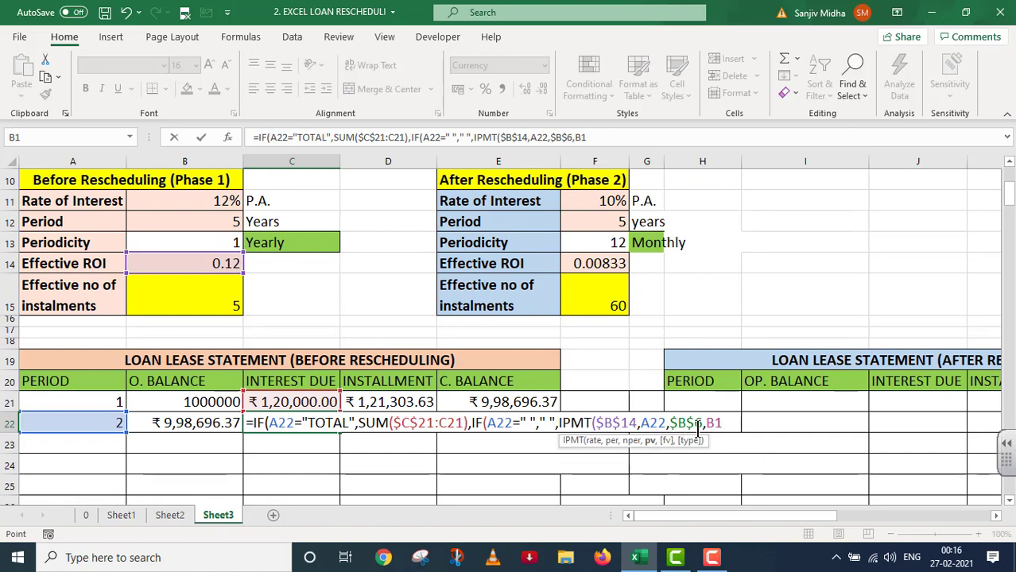
key("F2")
key("F4")
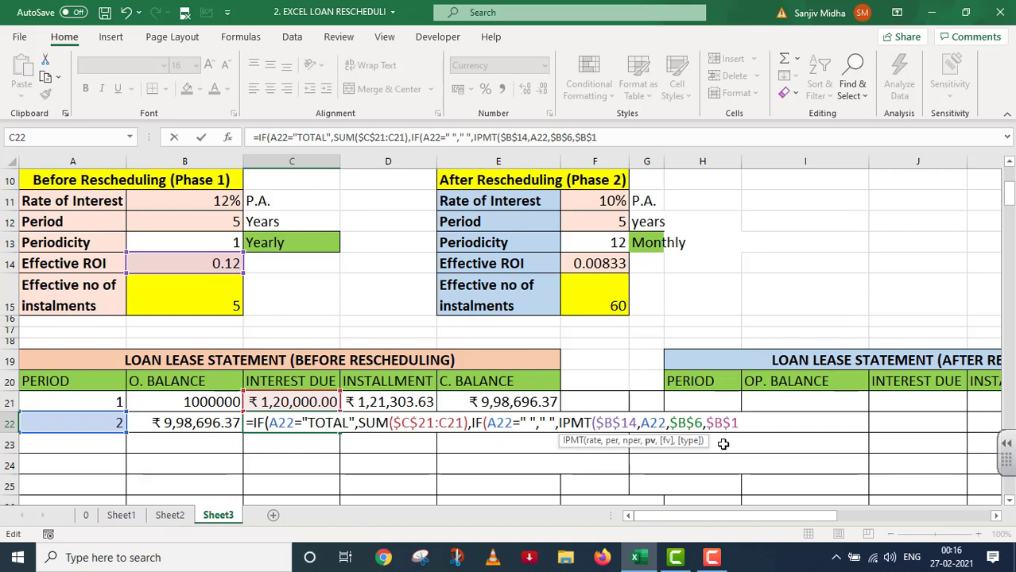
key("Right")
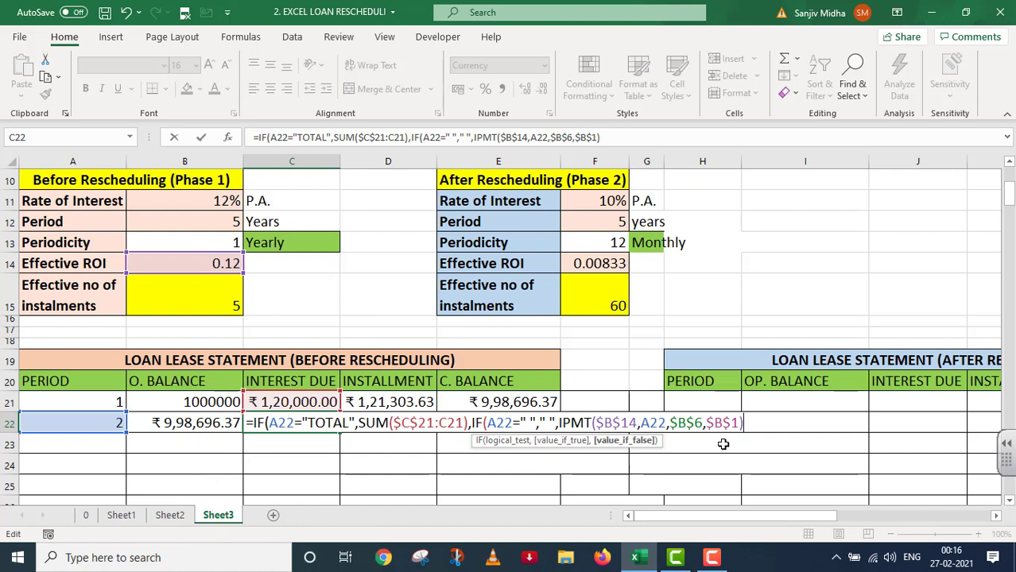
key("Right")
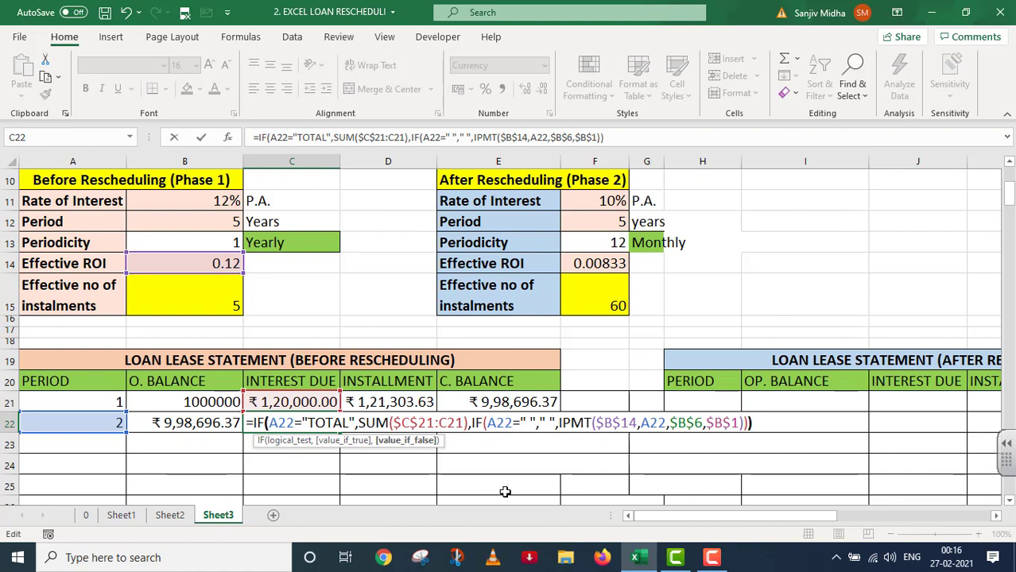
key("End")
key("Return")
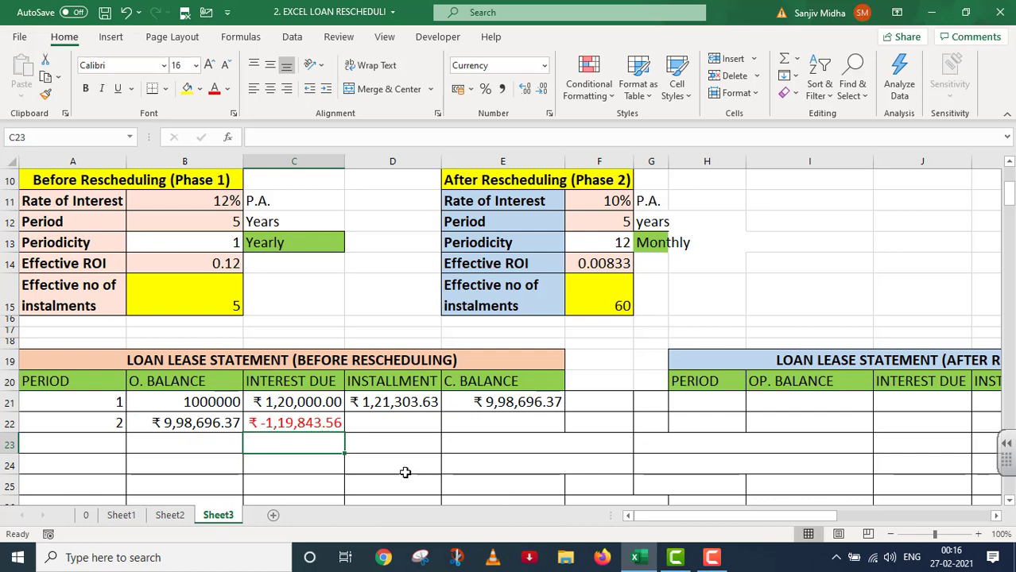
- Edit the interest due formula in C22 so that the IPMT present value is -$B$1
left_click(316, 427)
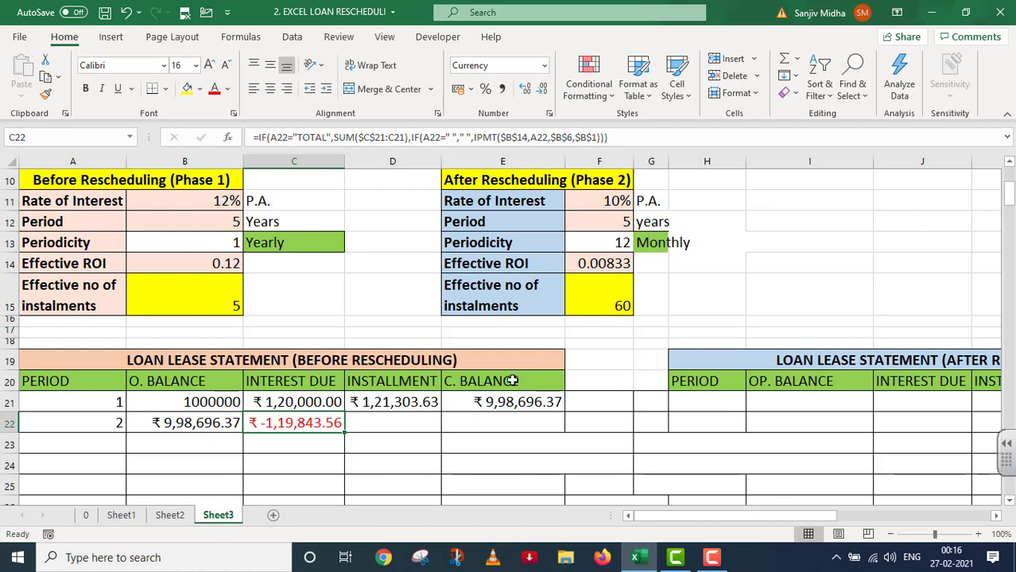
left_click(578, 137)
type("-")
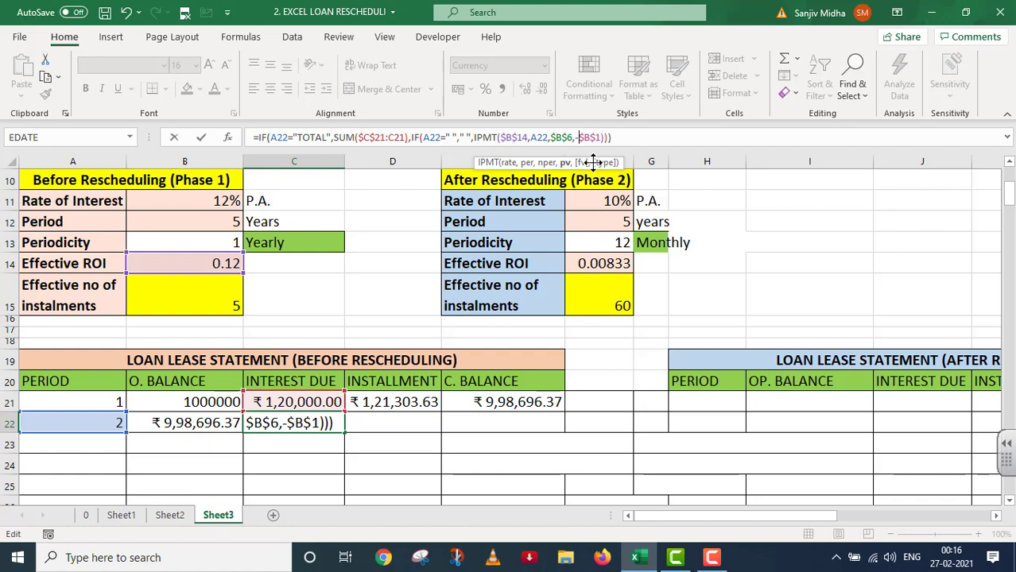
key("Return")
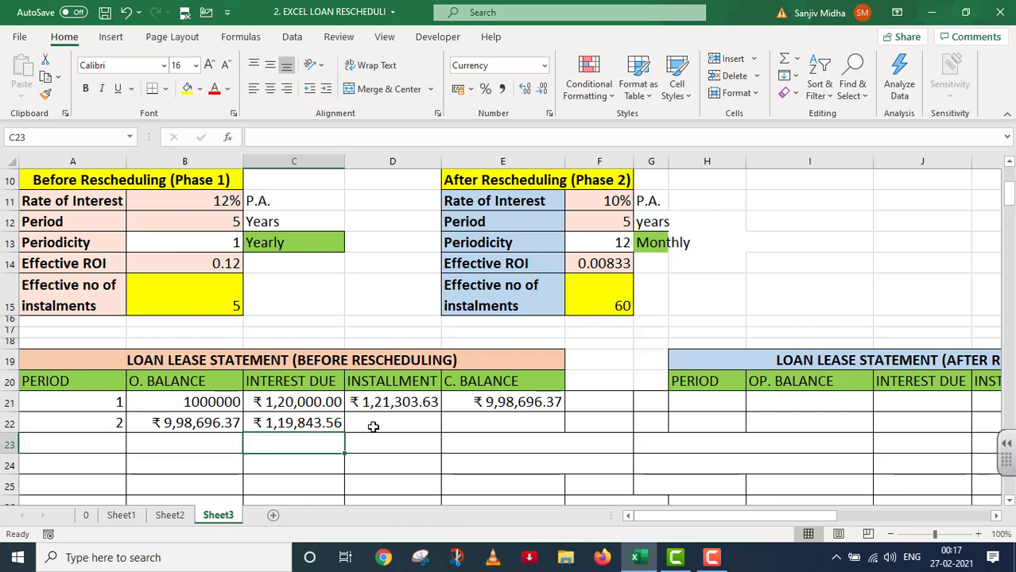
- Start an IF formula for the installment in D22 that tests whether A22 equals "TOTAL"
left_click(374, 427)
type("=")
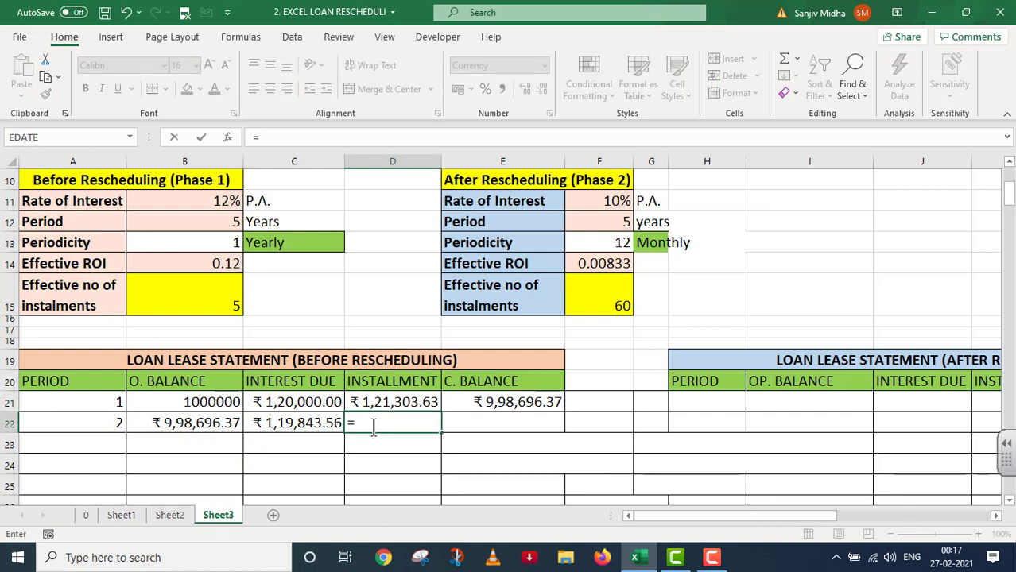
type("IF(")
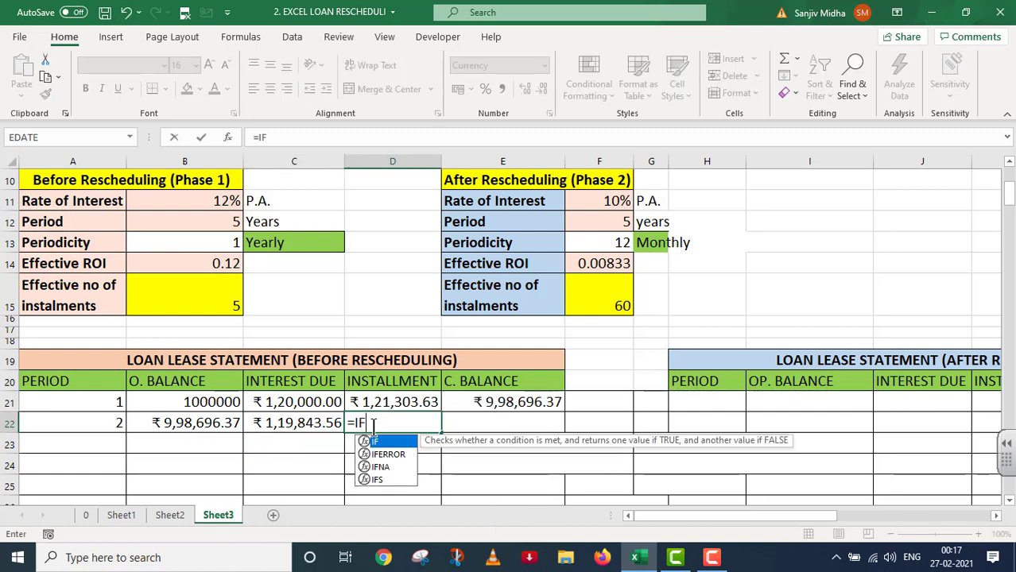
left_click(104, 422)
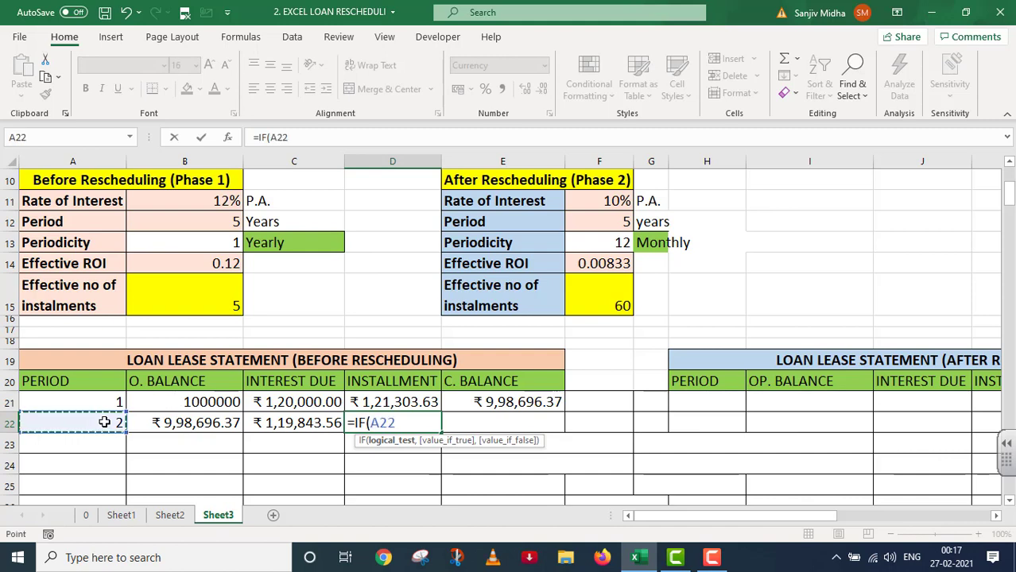
type("=\"TOTAL")
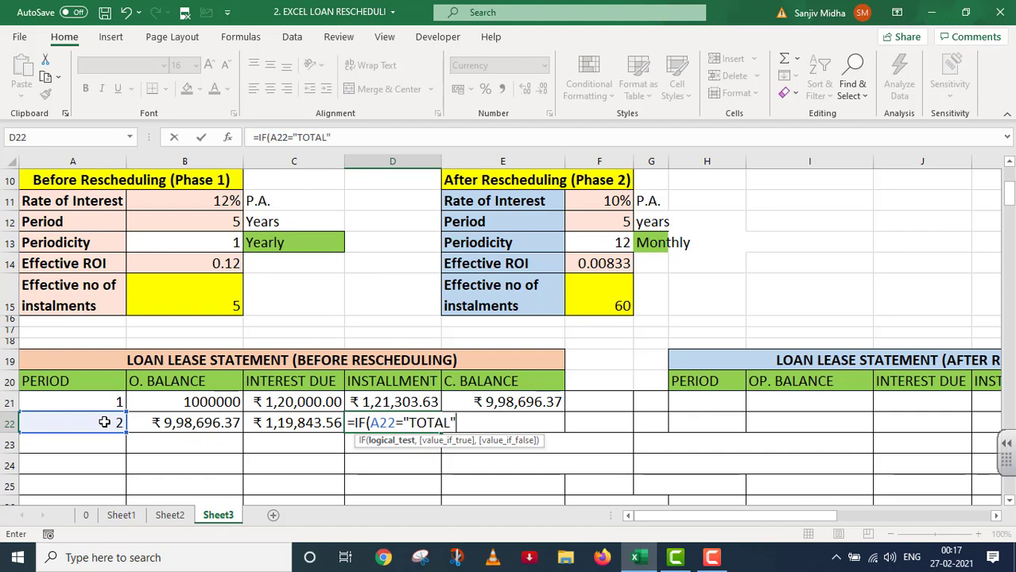
type("\",")
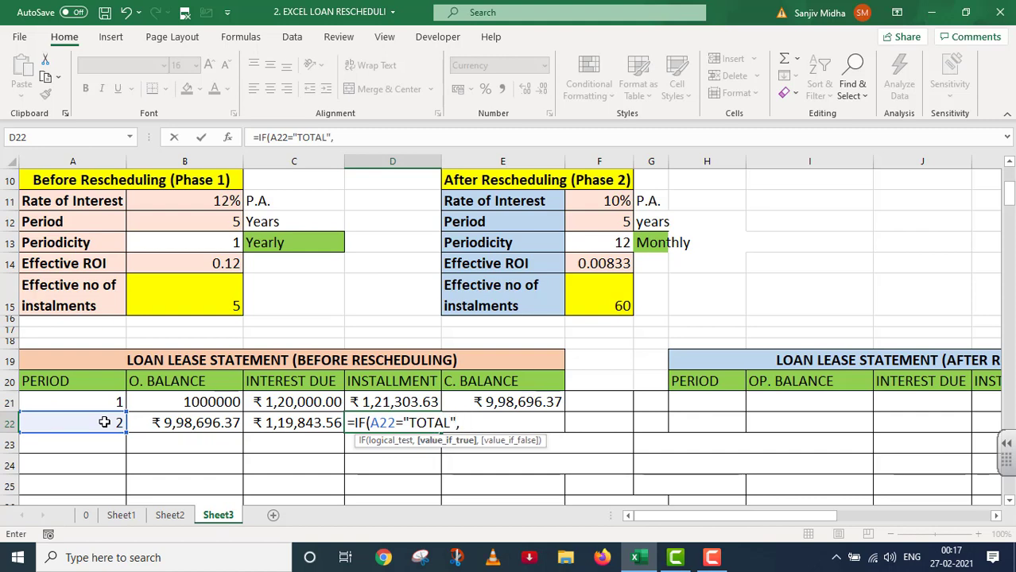
- Add SUM($D$21:D21) as the value if true in the D22 IF formula, with only the range's start made absolute
type("SUM(")
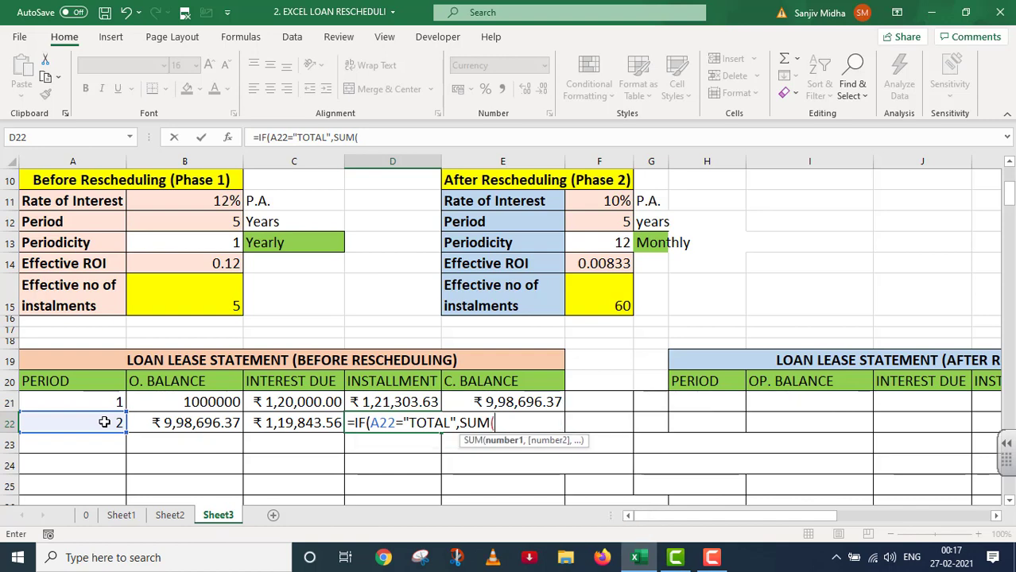
left_click(389, 403)
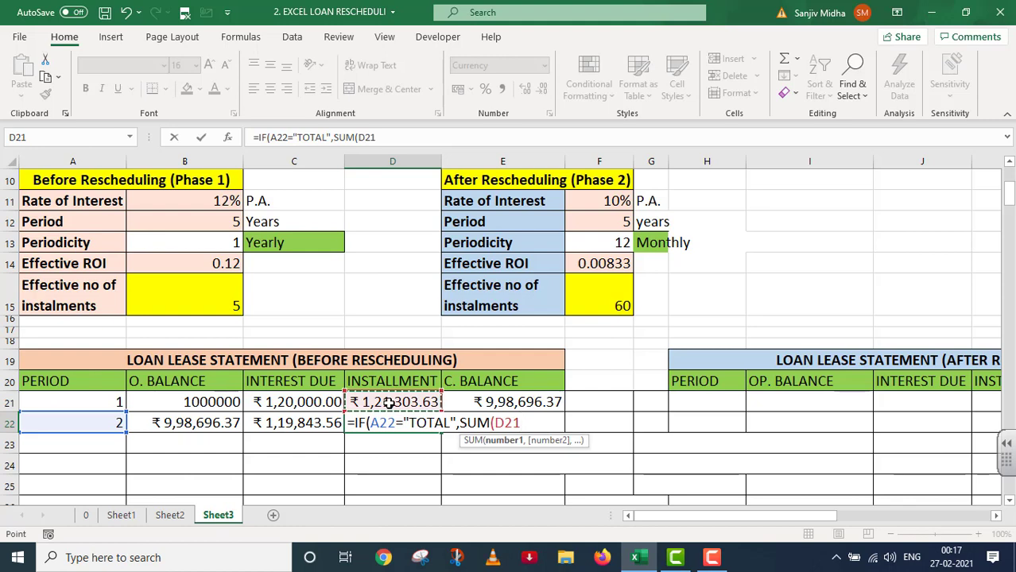
key("F8")
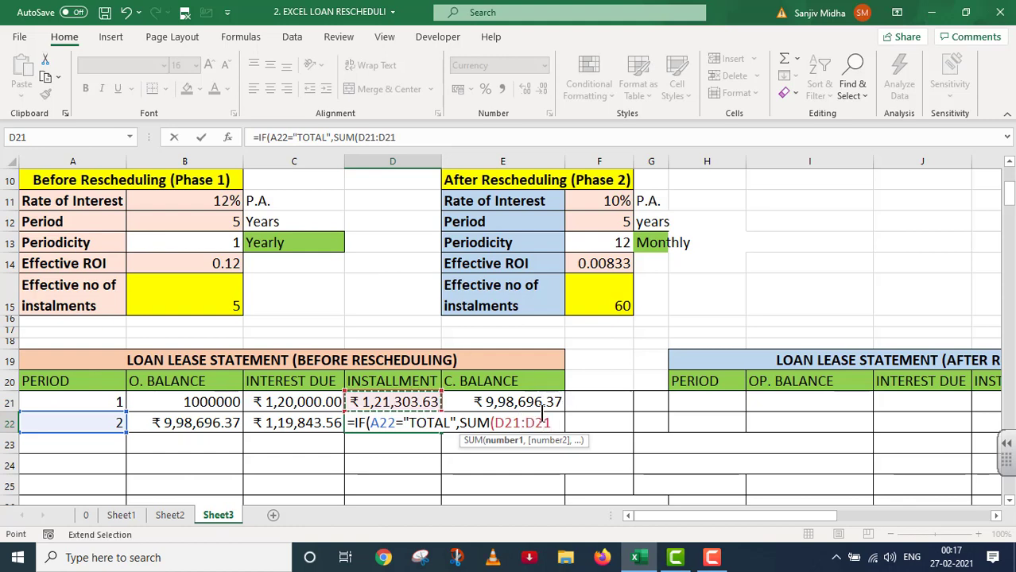
left_click(517, 423)
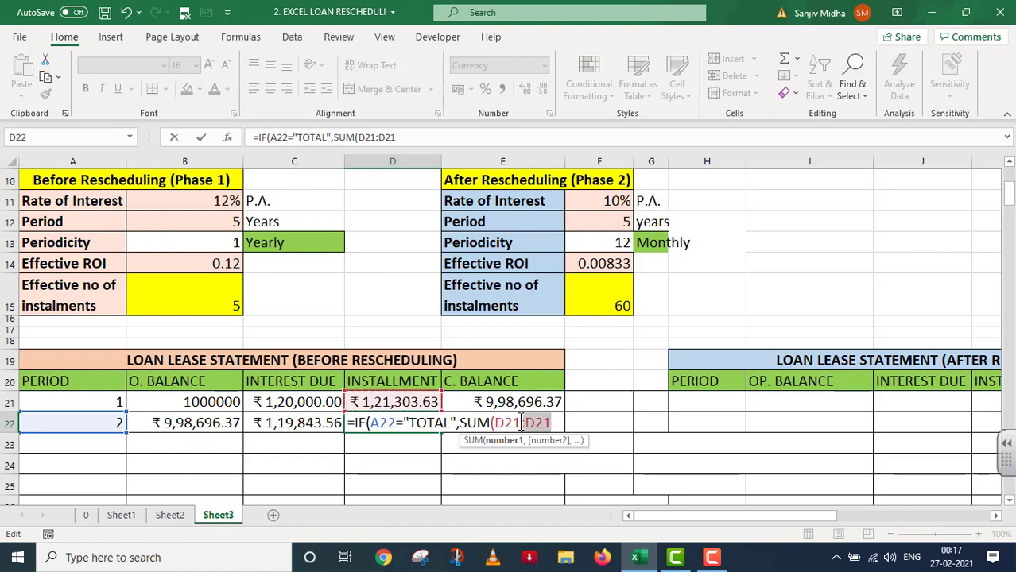
left_click_drag(520, 423, 496, 423)
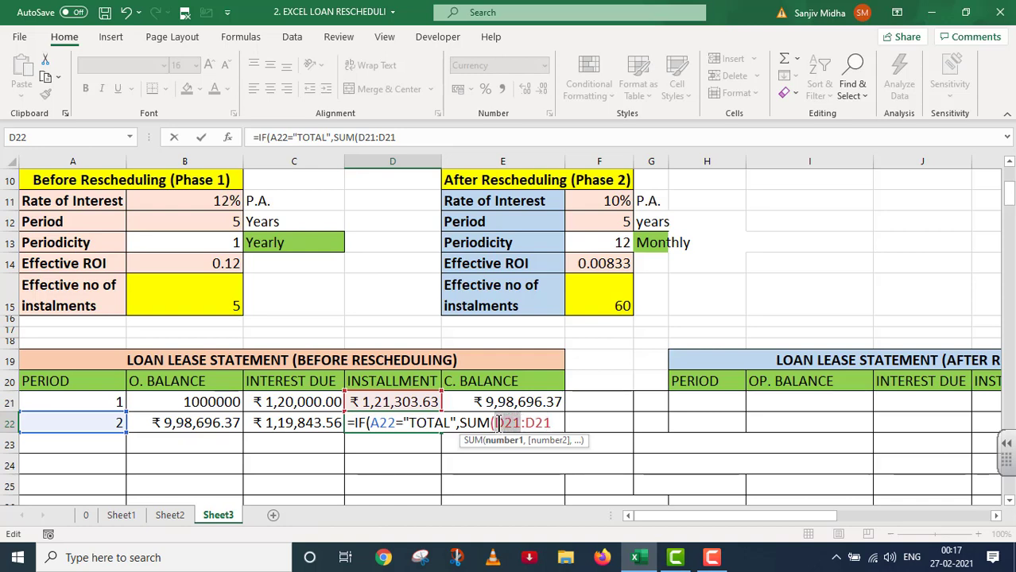
key("F4")
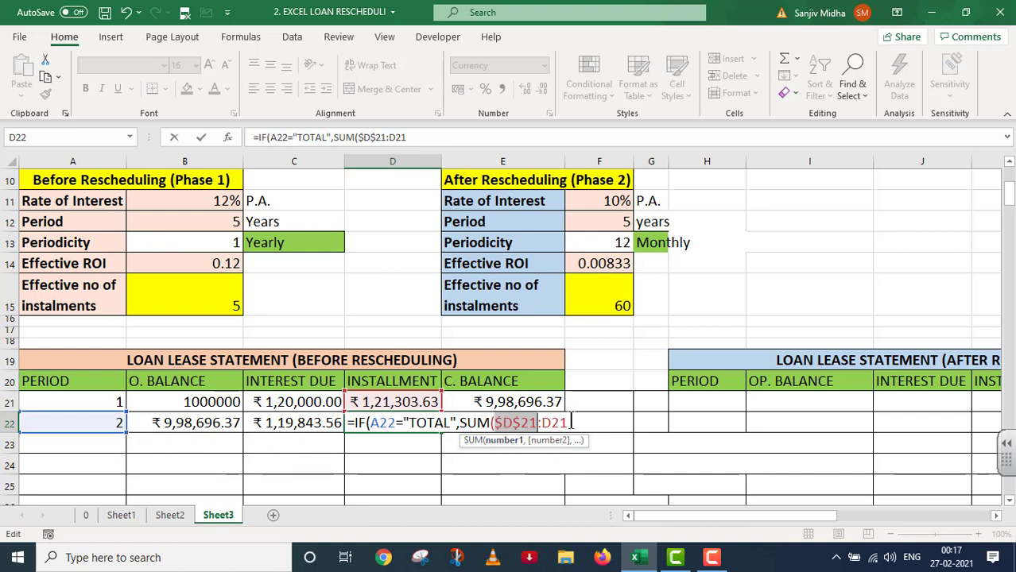
key("Right")
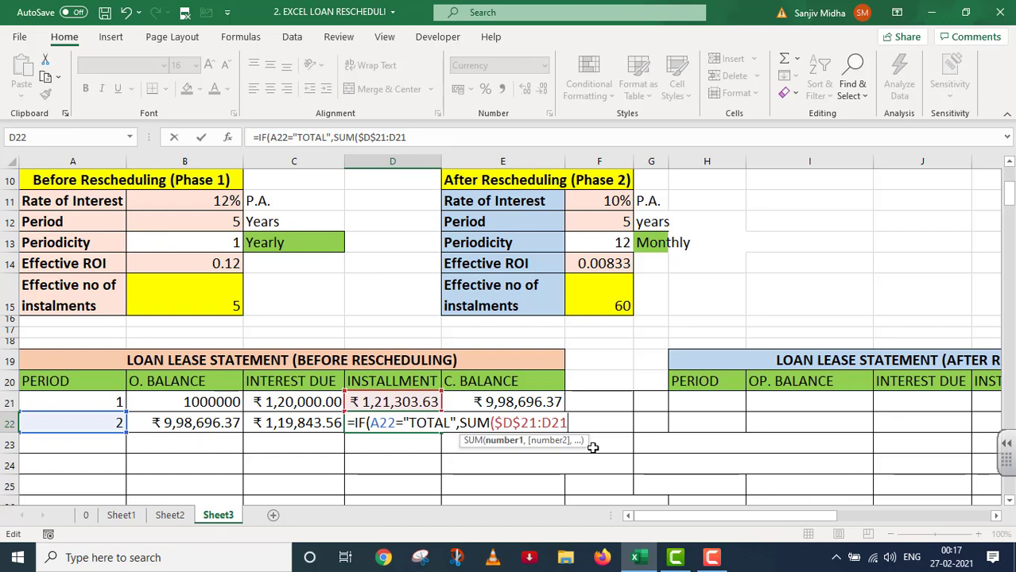
type("),")
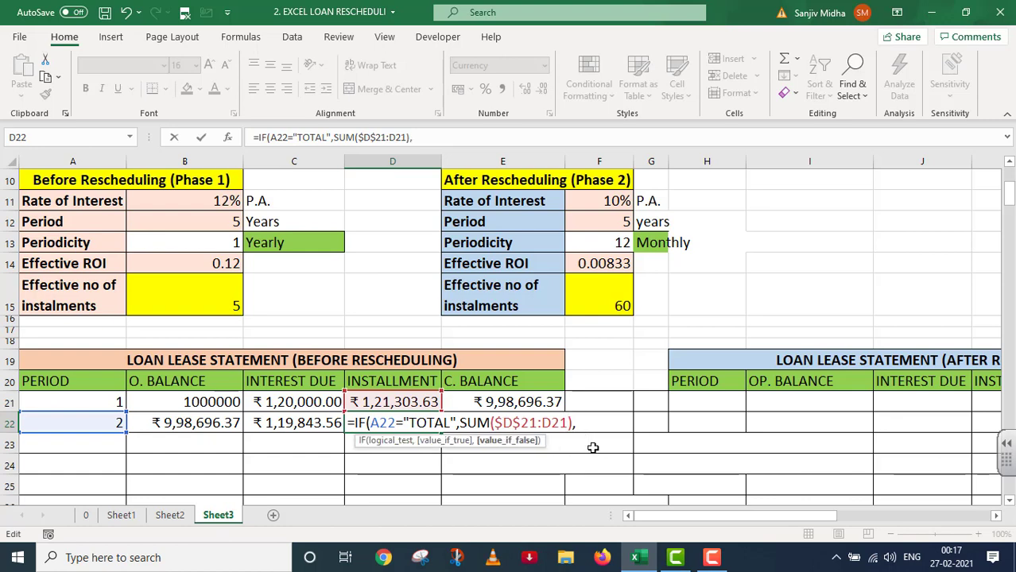
- Nest a second IF in the D22 formula that returns " " when A22 equals " "
type("IF(")
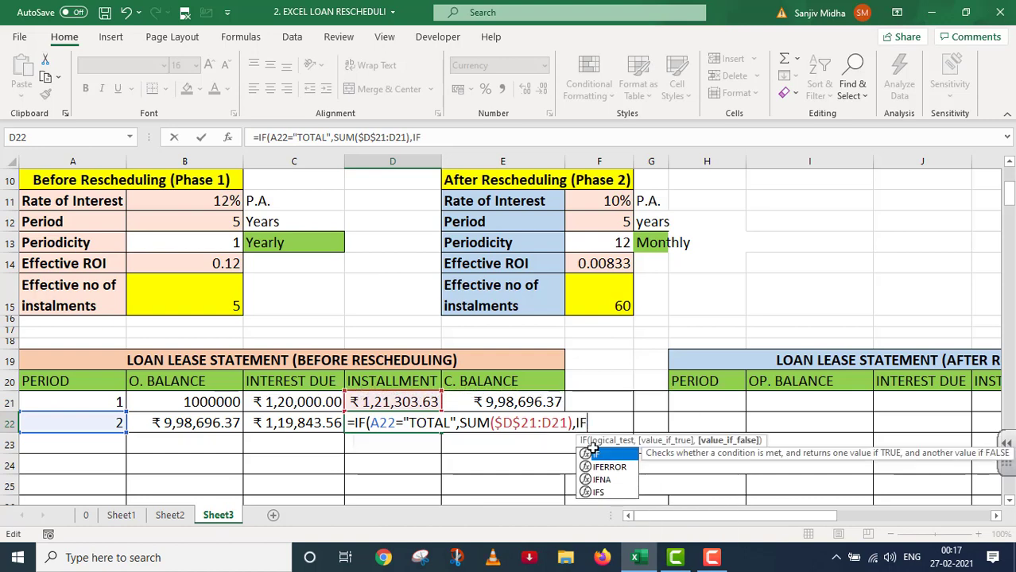
left_click(78, 419)
type("=")
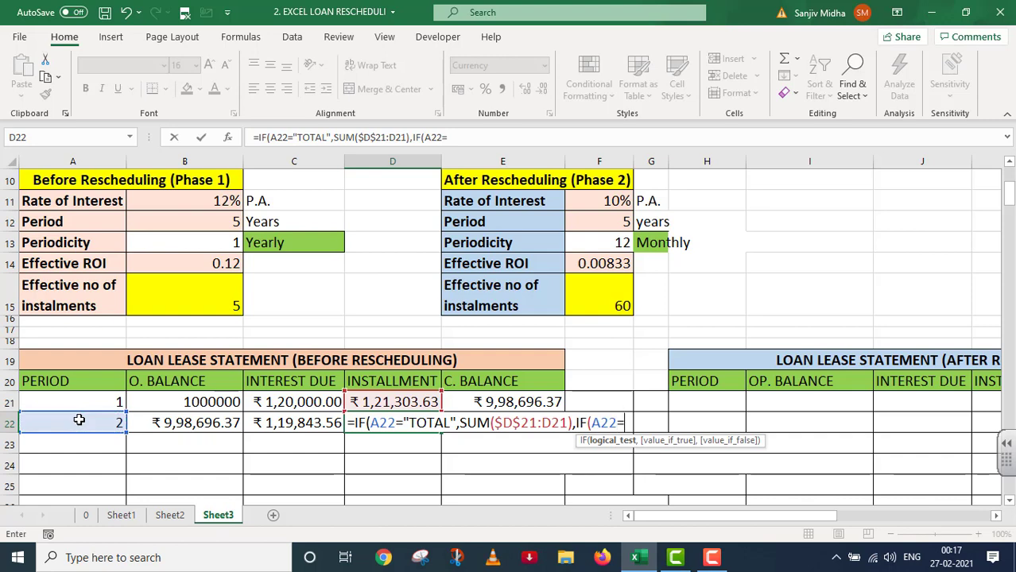
type("\" \",")
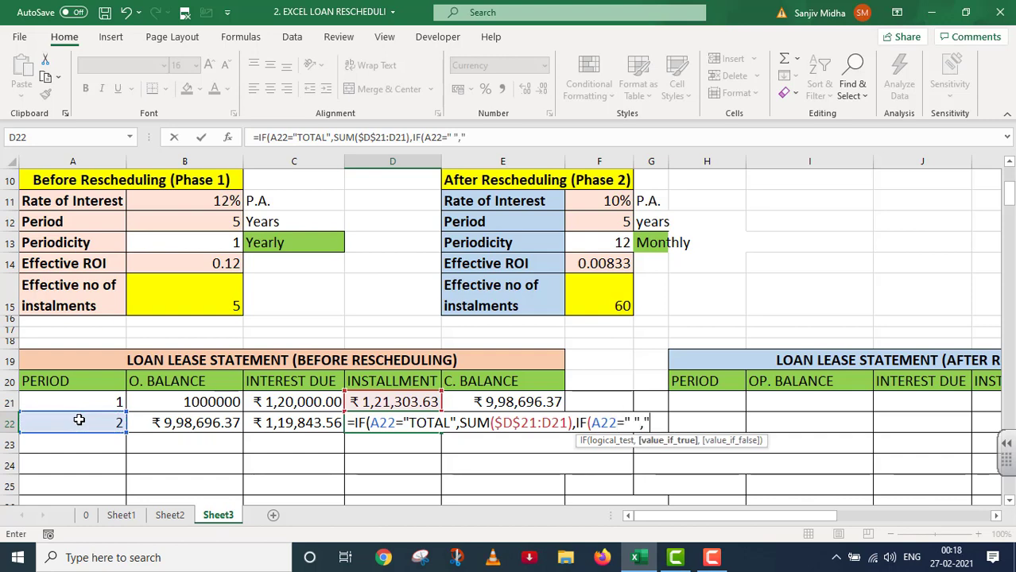
type("\" \",")
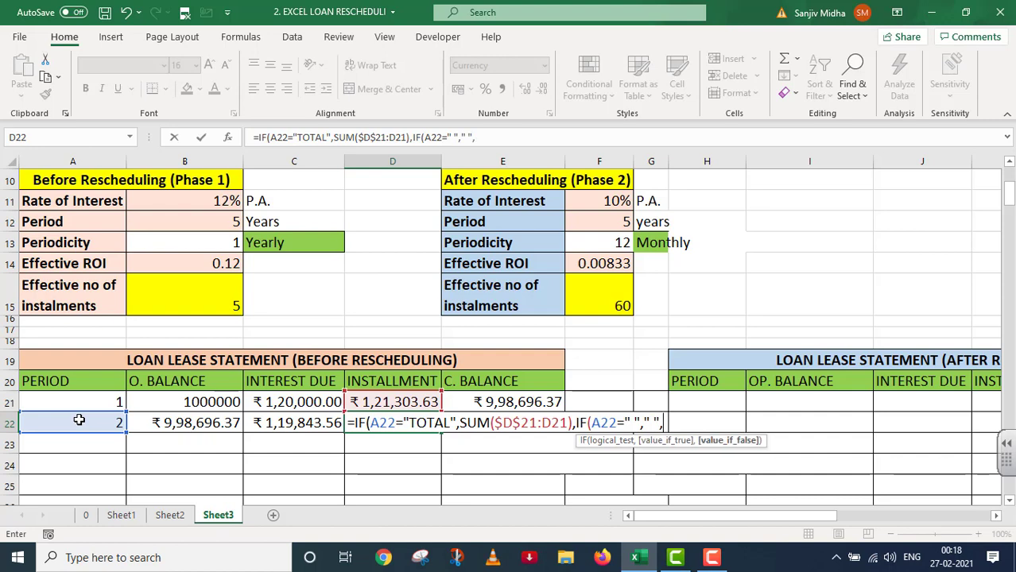
- Start a PMT function as the nested IF's value if false, using the Phase 1 effective ROI $B$14 as the rate
type("PMT(")
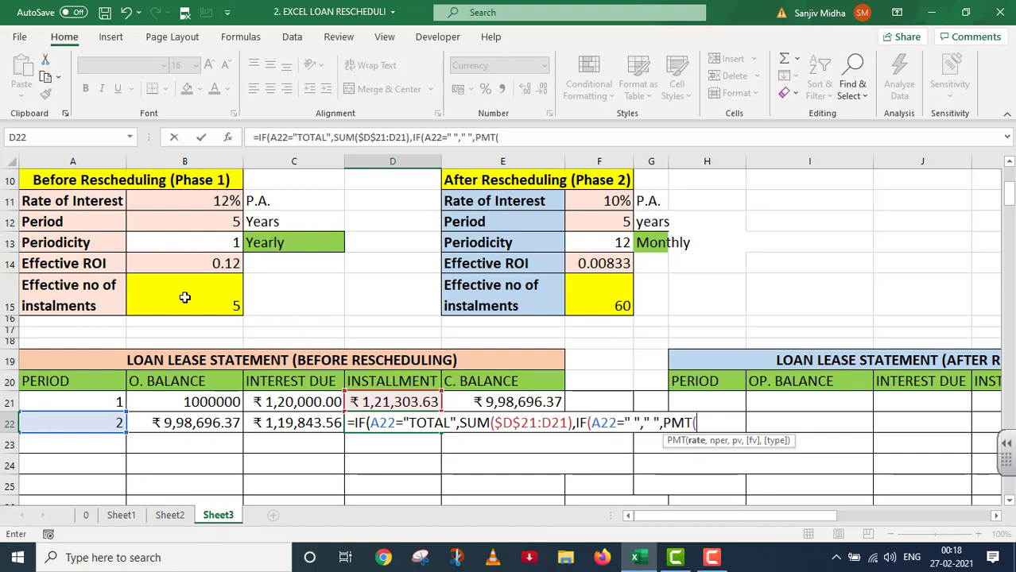
left_click(196, 261)
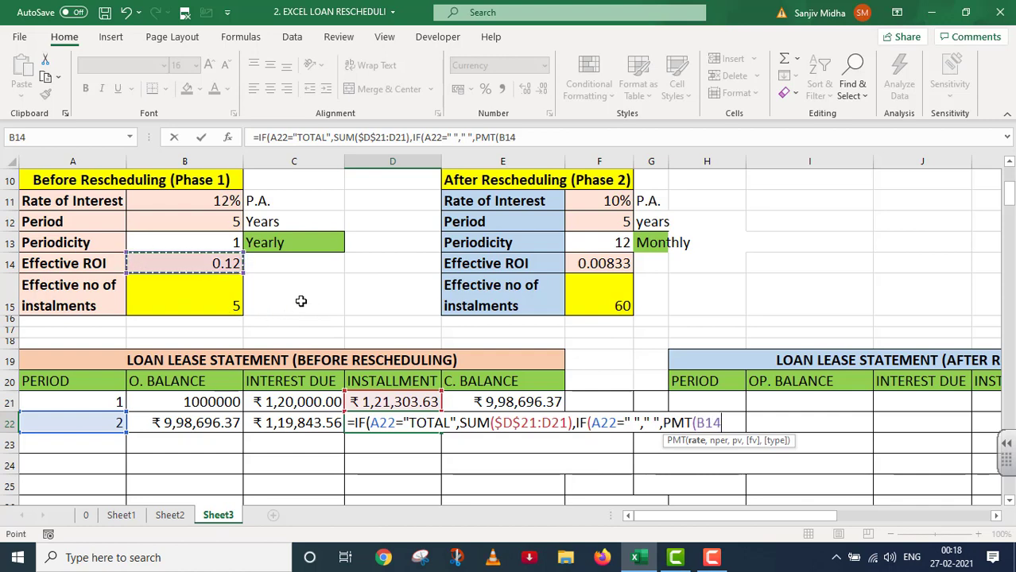
key("F4")
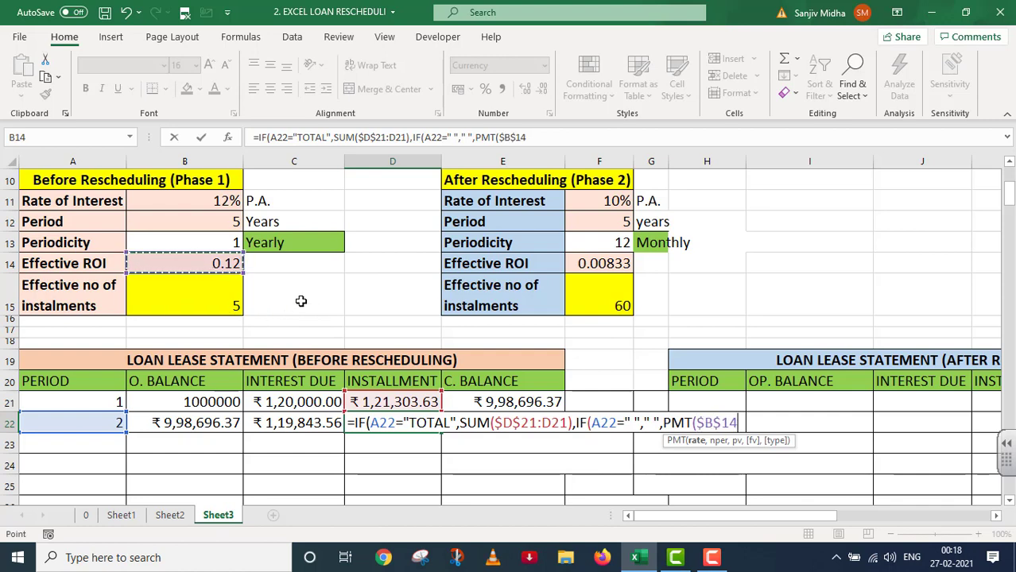
type(",")
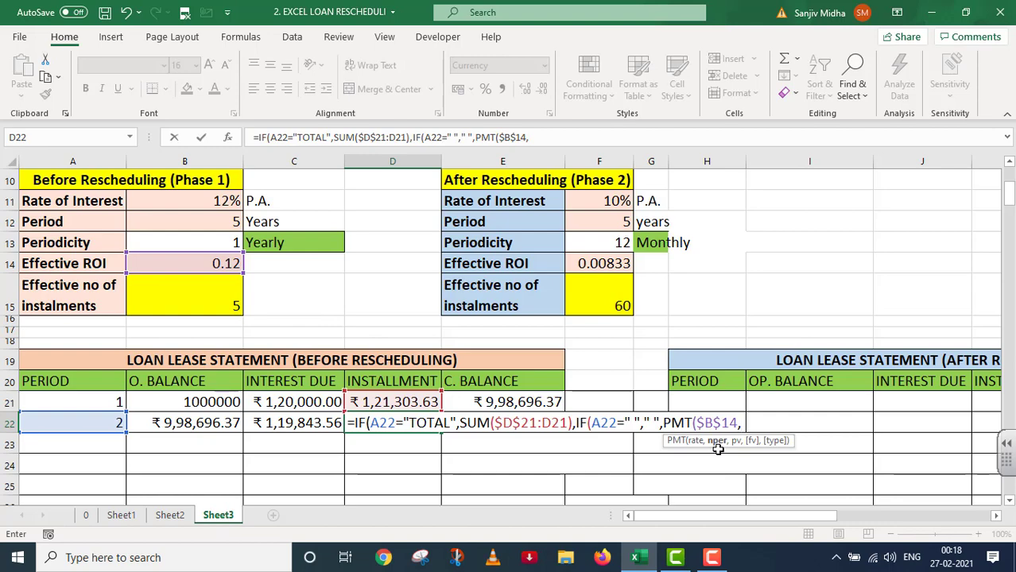
- Set the PMT function's number of periods to the original loan's effective number of instalments, as absolute $B$6
scroll(234, 322, "up", 2)
scroll(234, 323, "up", 2)
left_click(218, 304)
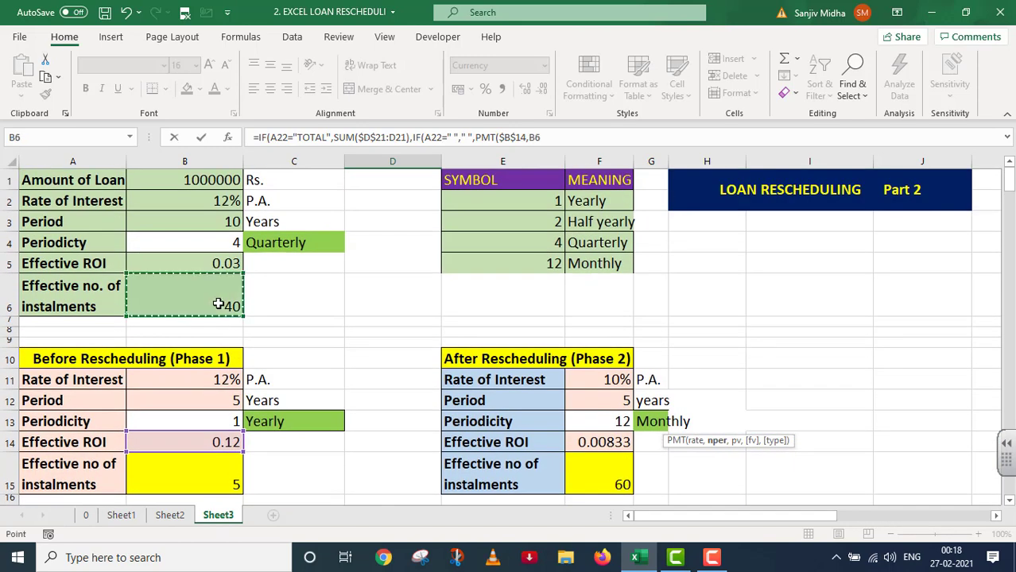
scroll(264, 300, "down", 4)
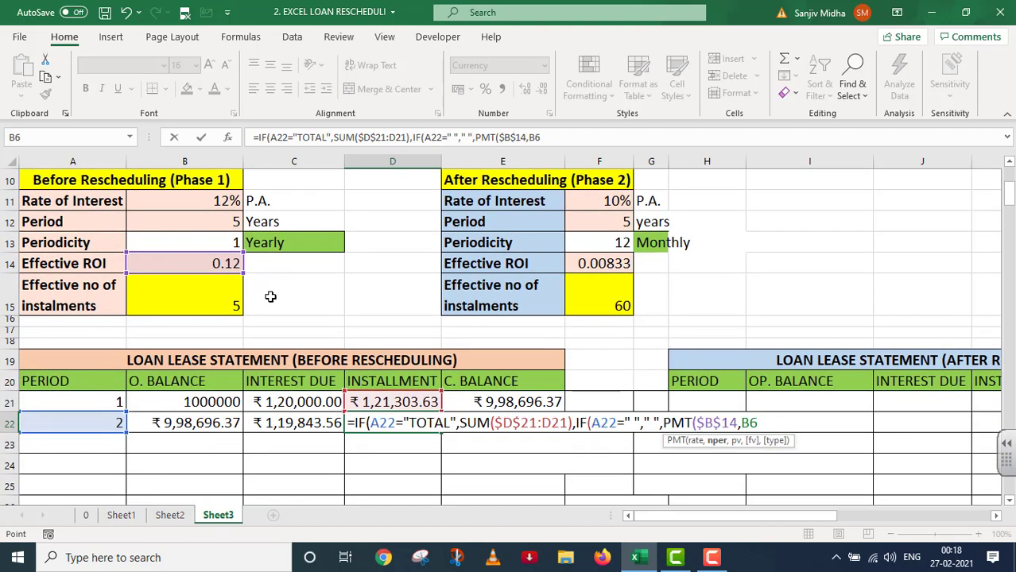
key("F4")
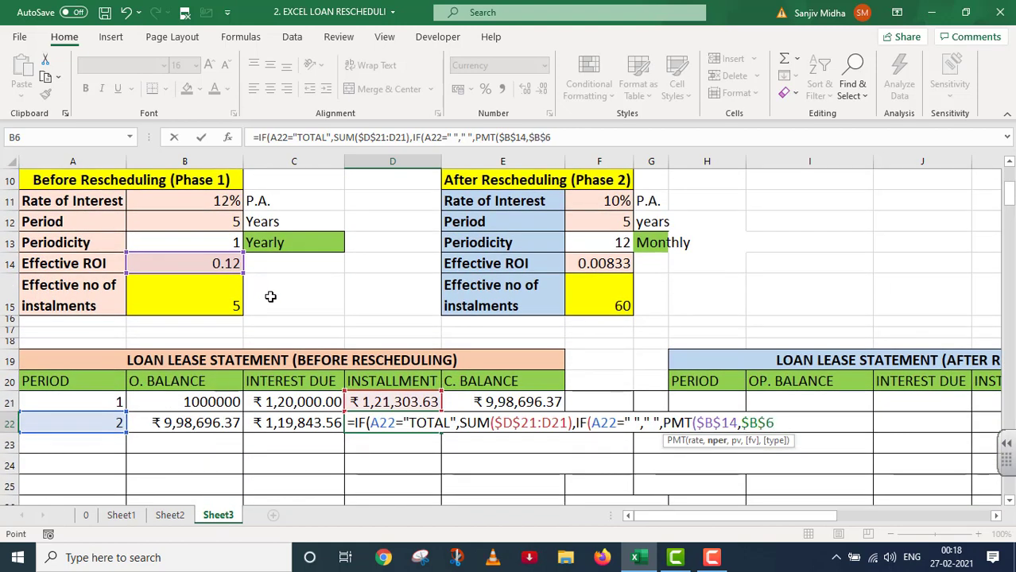
type(",")
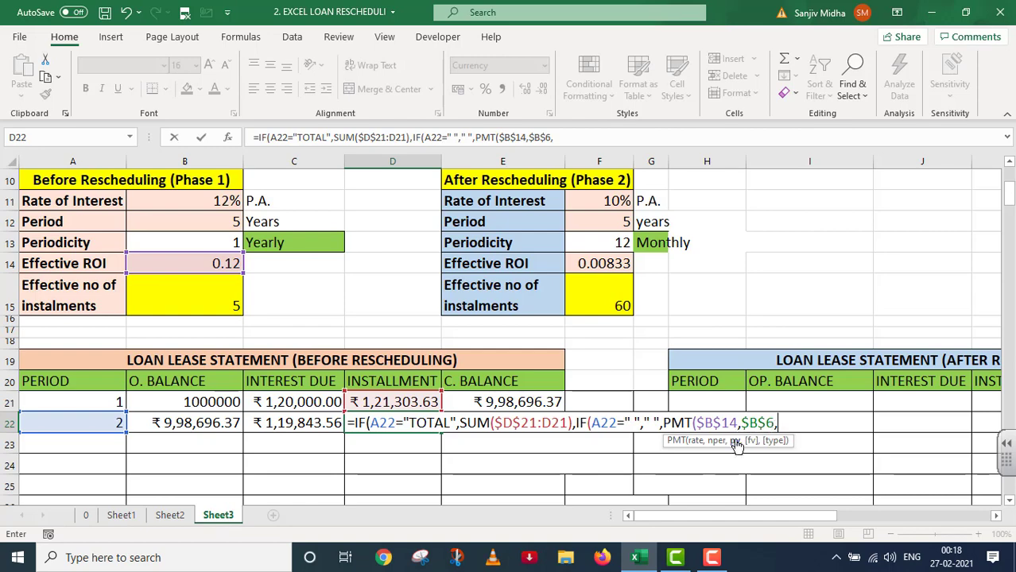
- Set the PMT function's present value to the negative loan amount, as absolute -$B$1
scroll(351, 270, "up", 2)
scroll(351, 271, "up", 1)
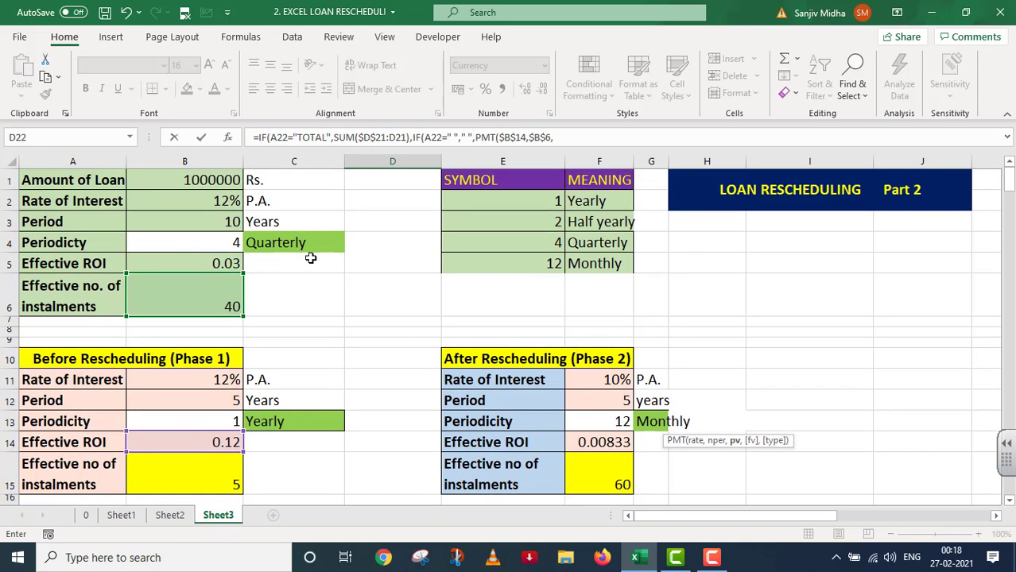
left_click(208, 180)
scroll(326, 244, "down", 4)
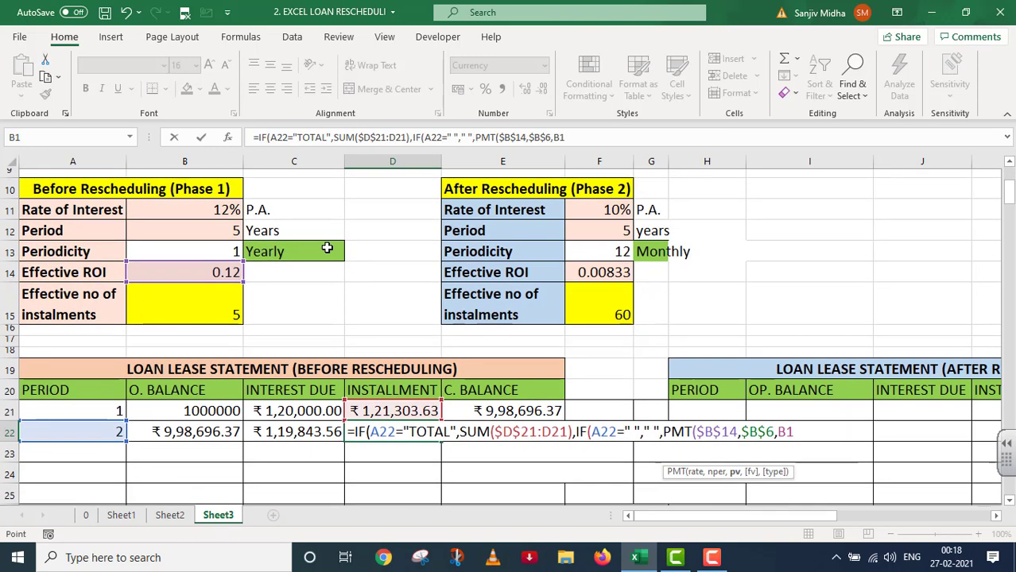
left_click(777, 360)
type("-")
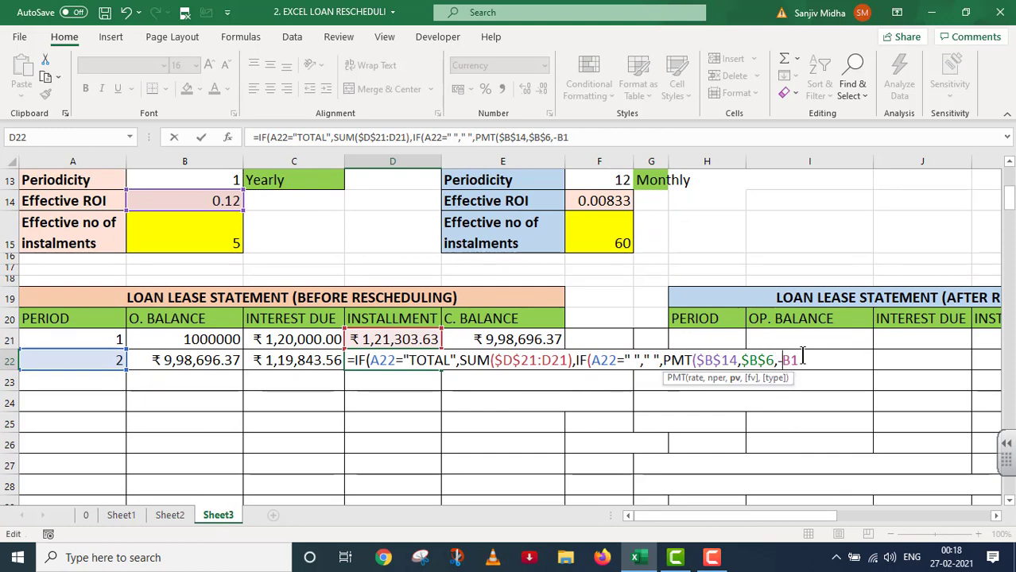
left_click(798, 360)
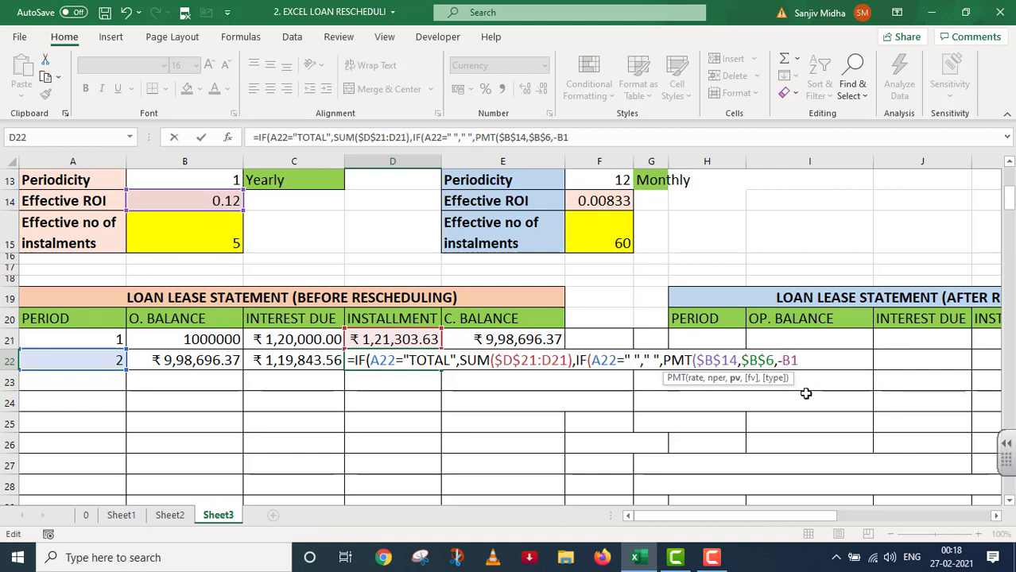
key("F4")
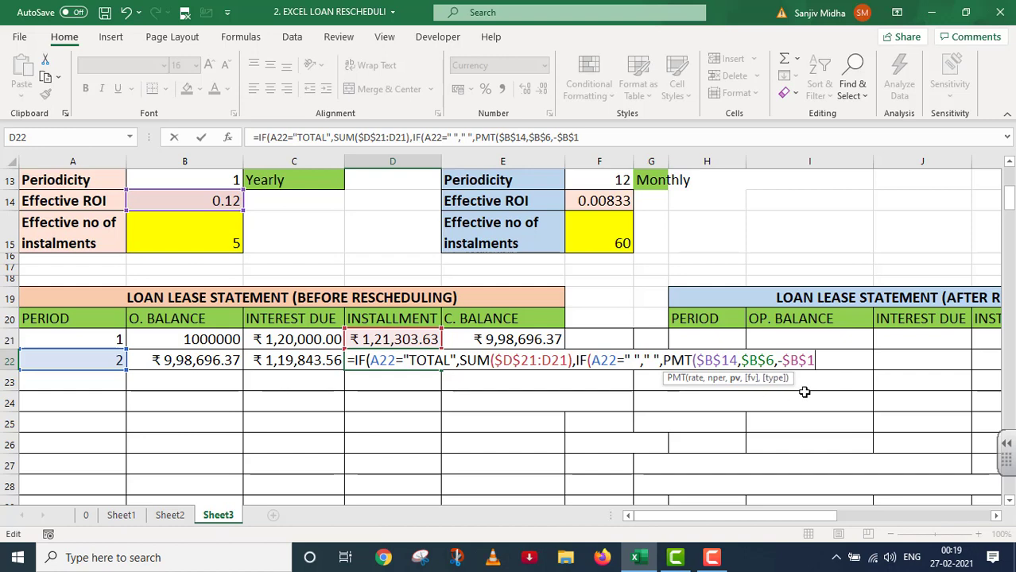
- Close the PMT and both IF functions and enter the installment formula in D22
type(")")
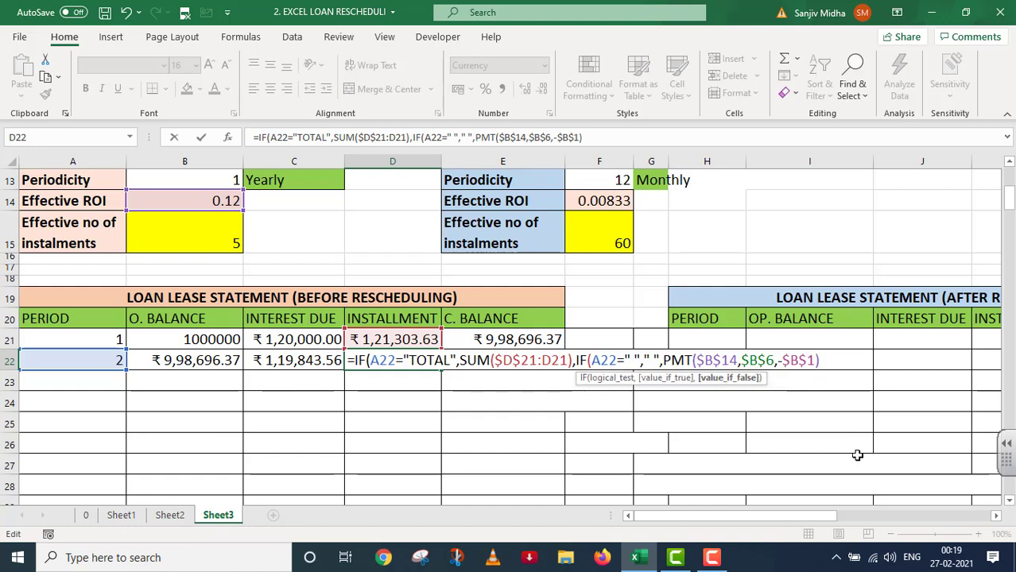
type(")")
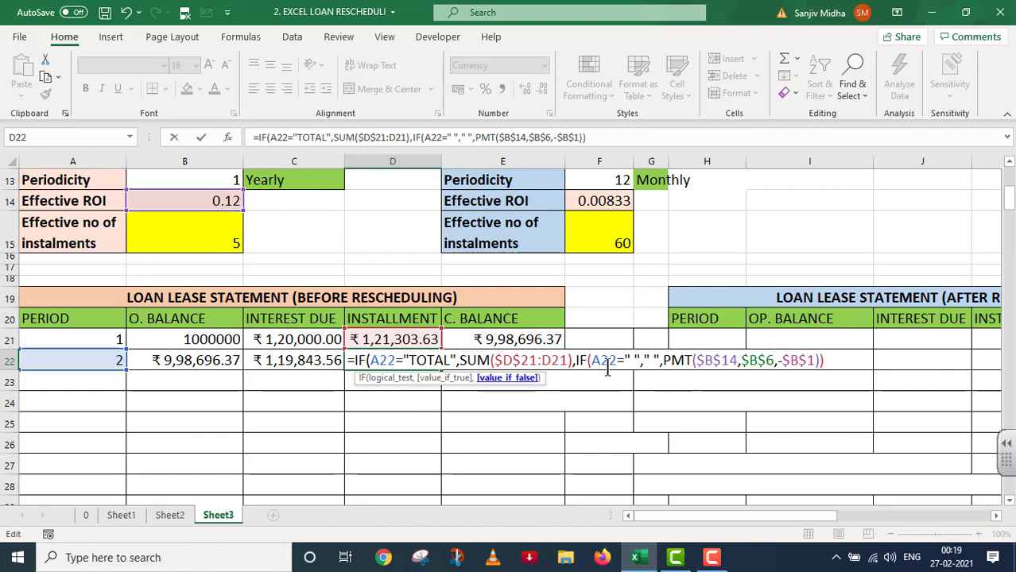
type(")")
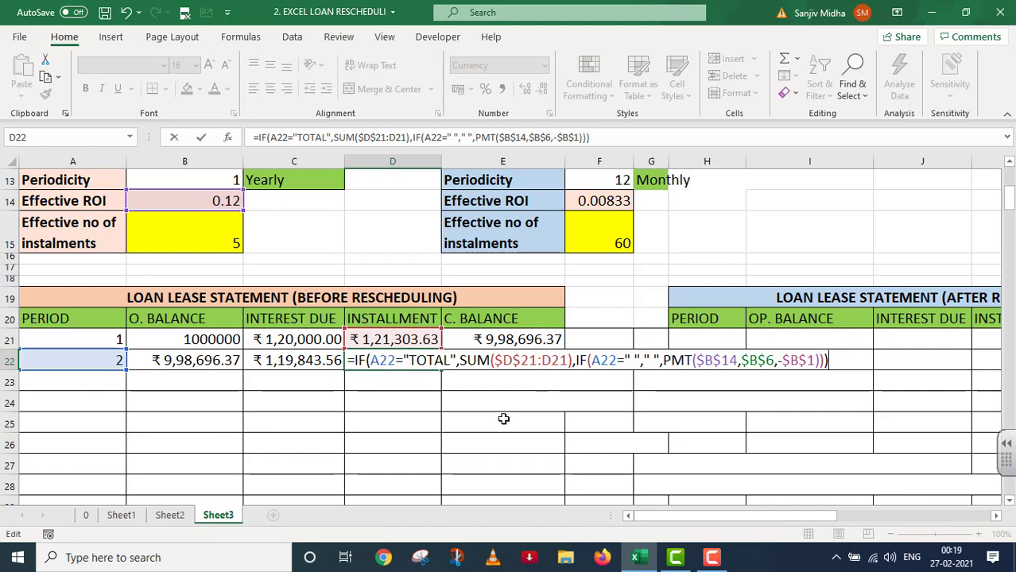
key("Return")
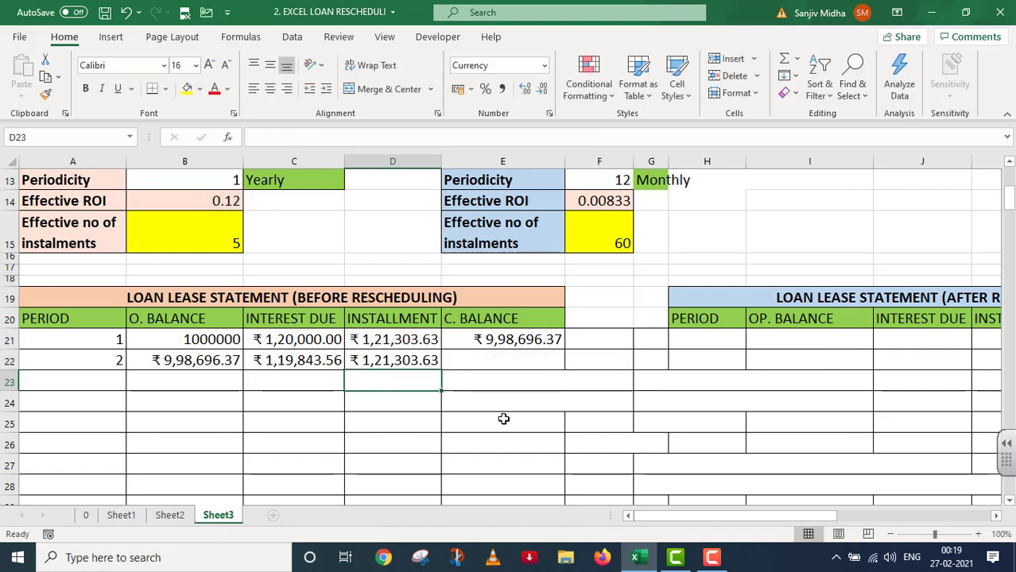
- Open the installment formula in D22 for editing
double_click(414, 362)
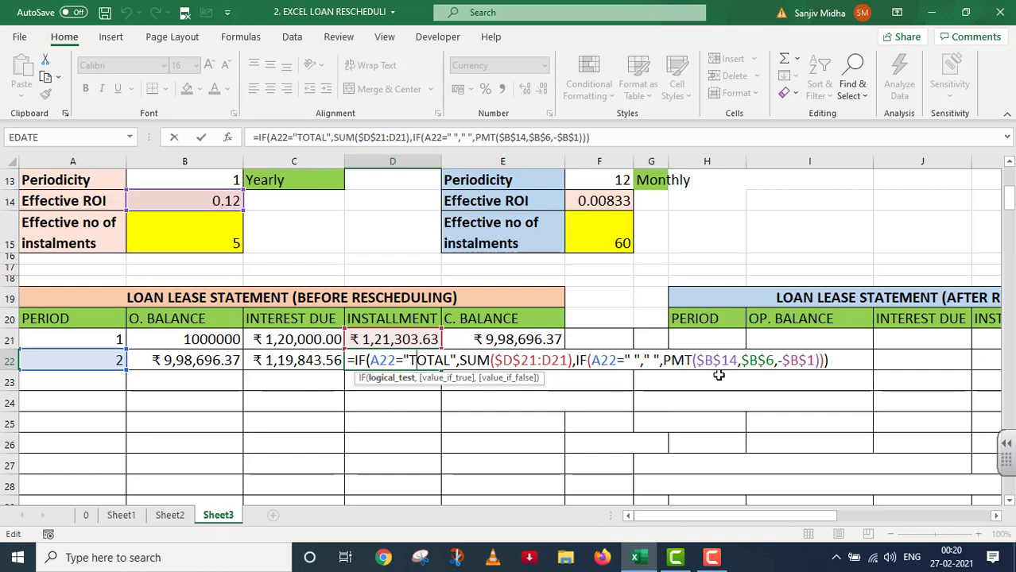
- Begin the period 2 closing balance formula in E22 with an IF test for A22="TOTAL"
key("Return")
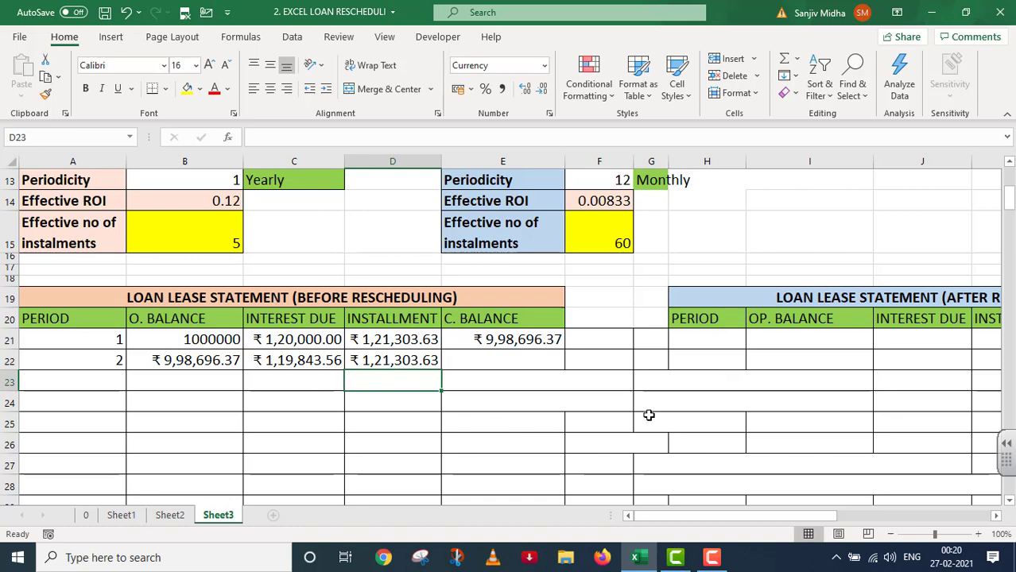
left_click(459, 358)
double_click(459, 359)
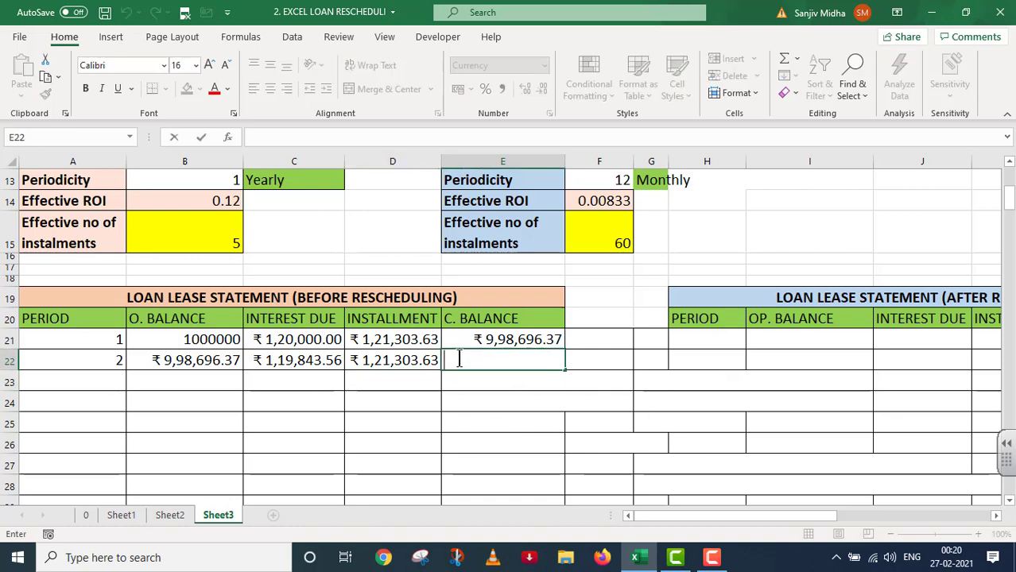
type("=")
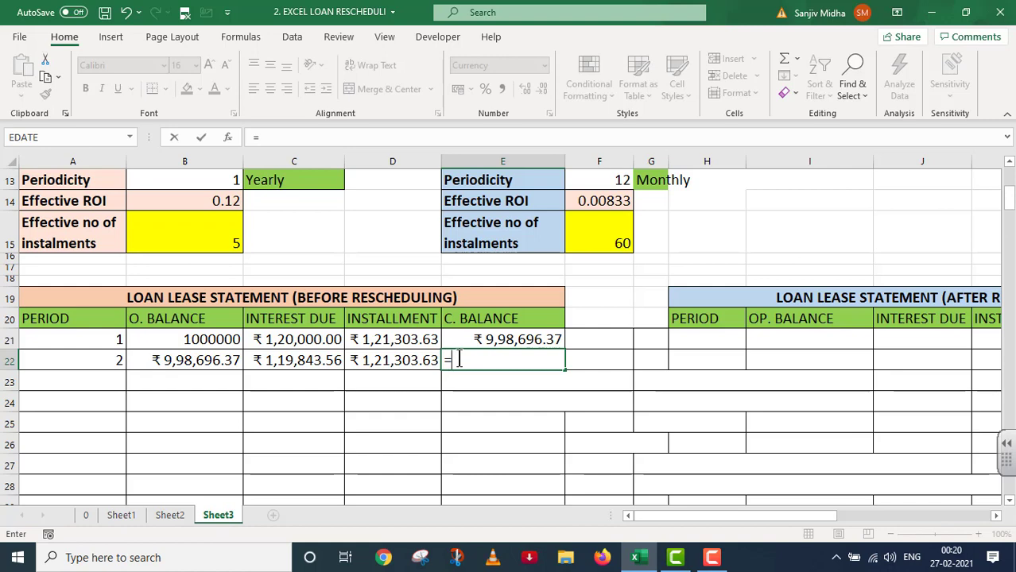
type("IF(")
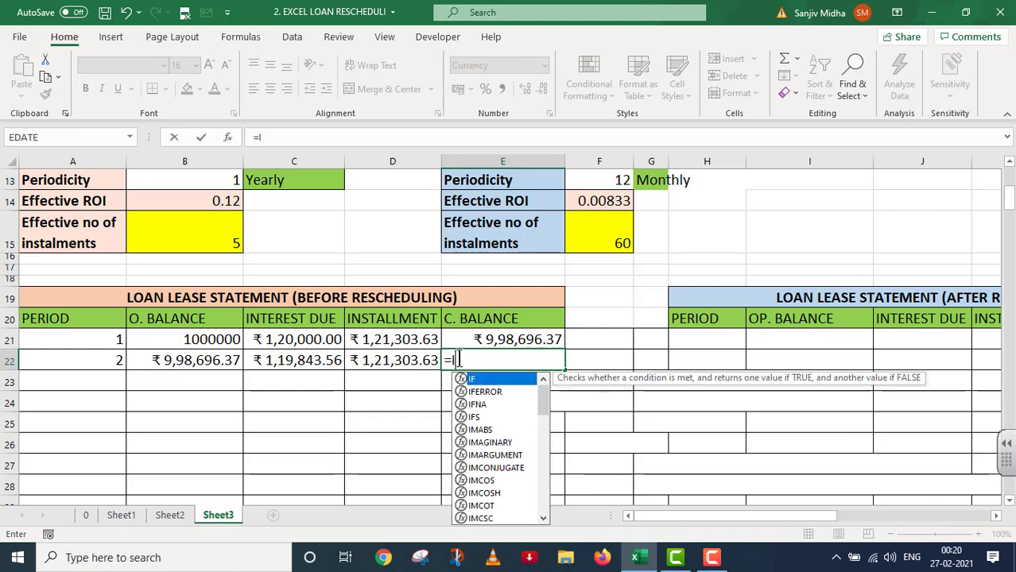
left_click(83, 360)
type("=")
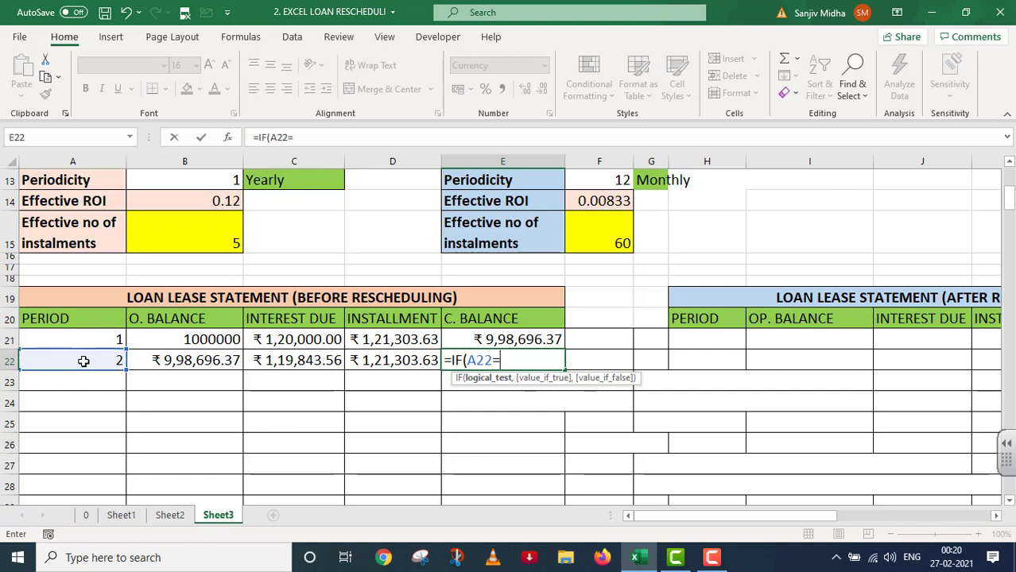
type("\"TOT")
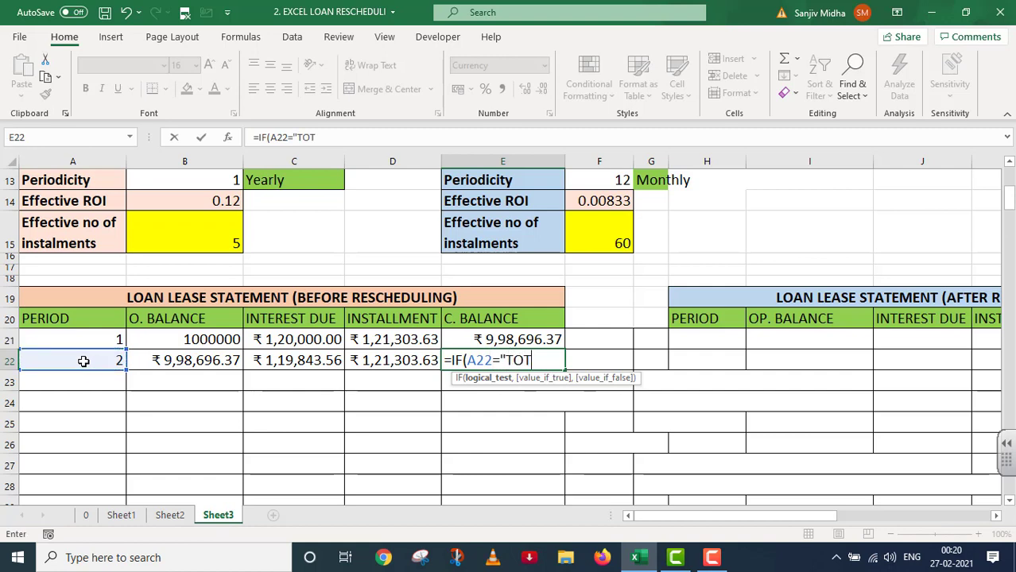
type("AL\",")
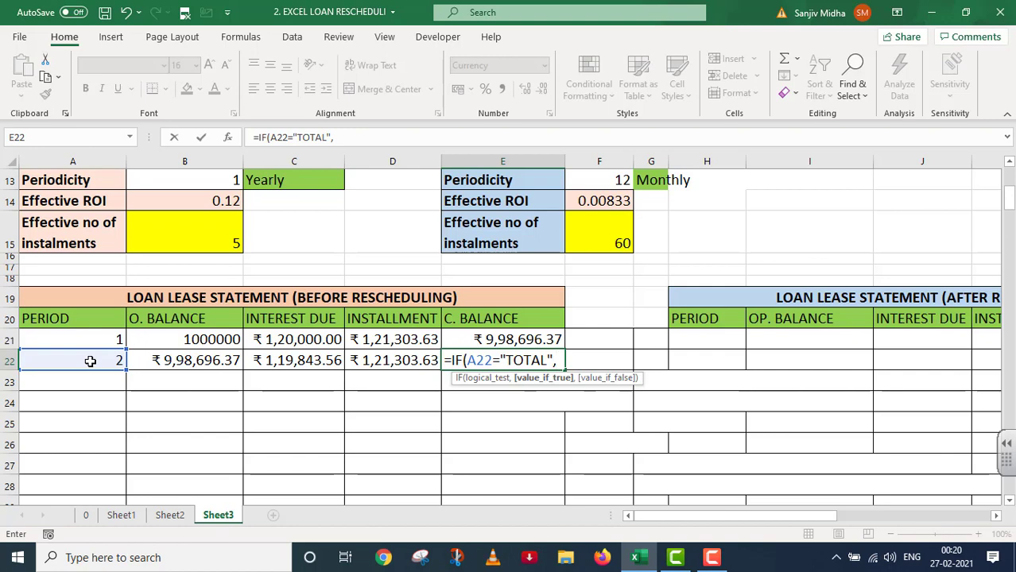
- Add SUM($E$21:E21) as the true result in the E22 formula, making only the range's starting cell absolute
type("SUM(")
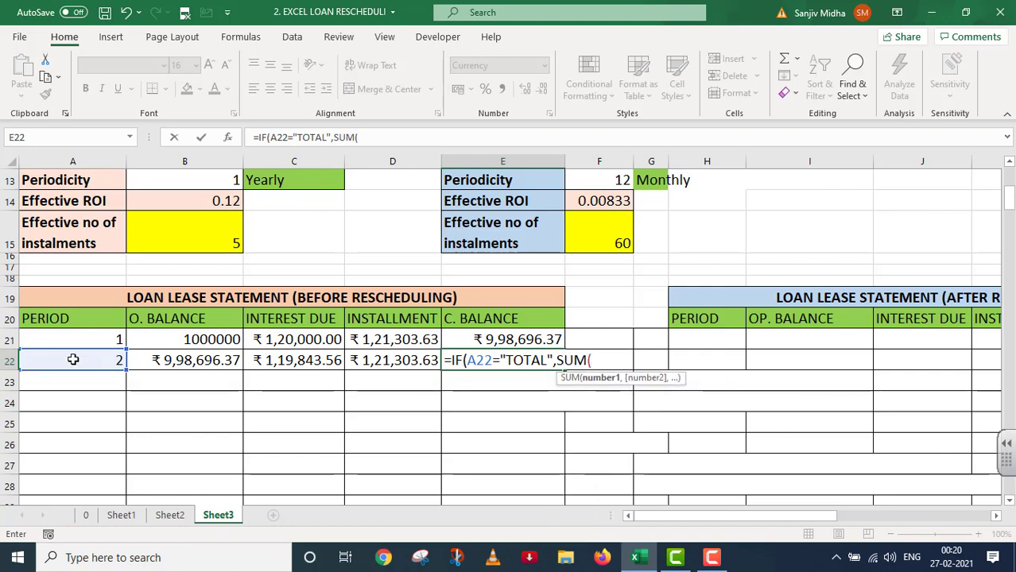
left_click(473, 340)
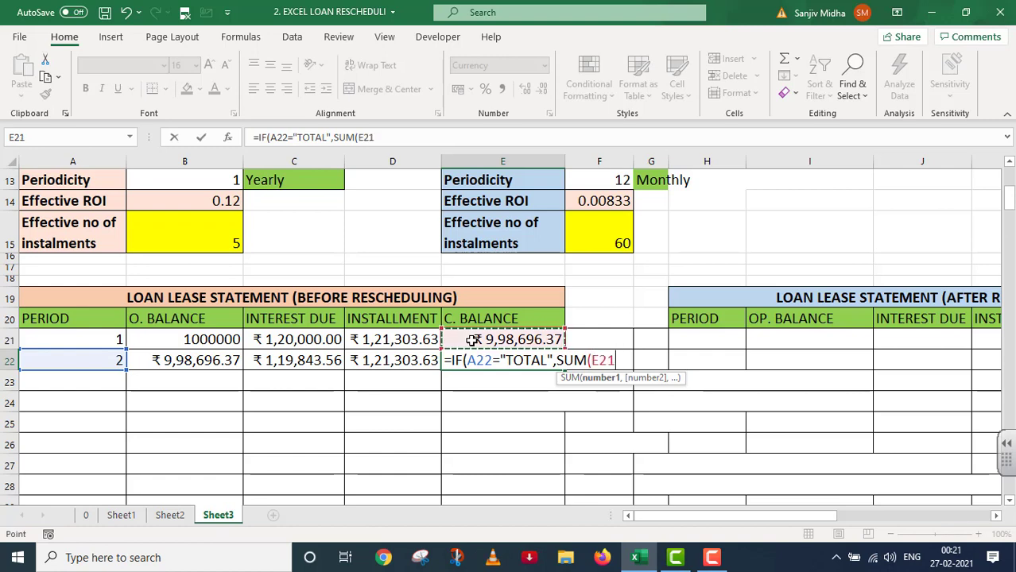
key("F8")
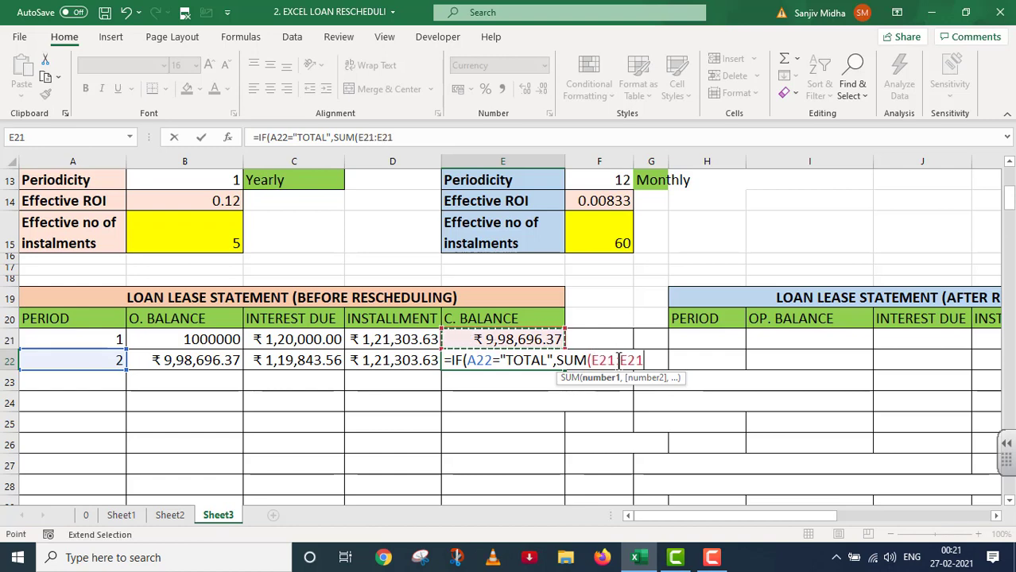
left_click_drag(642, 357, 613, 352)
left_click(613, 354)
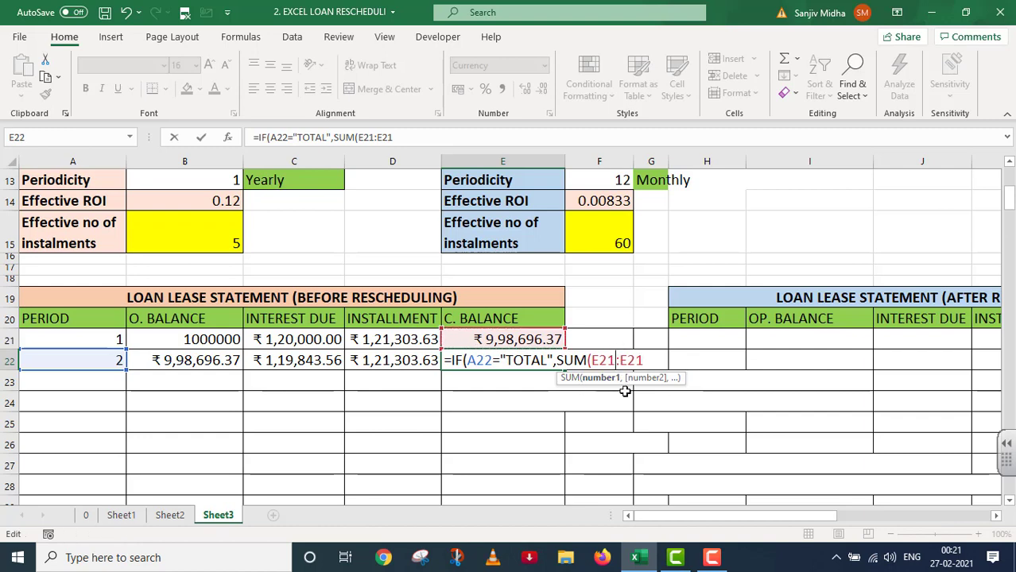
key("shift+Left")
key("shift+Left")
key("shift+Left")
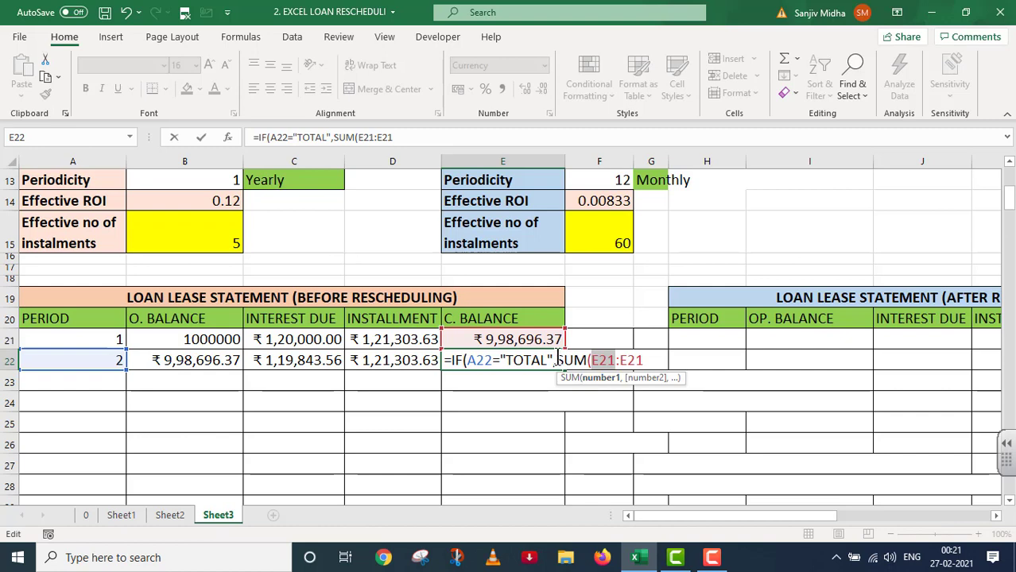
key("F4")
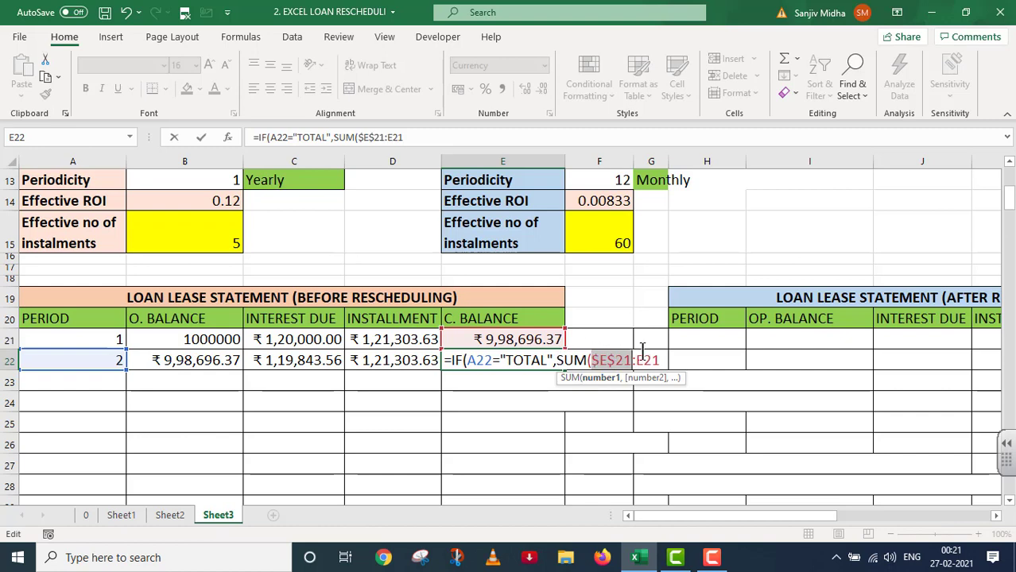
left_click(660, 360)
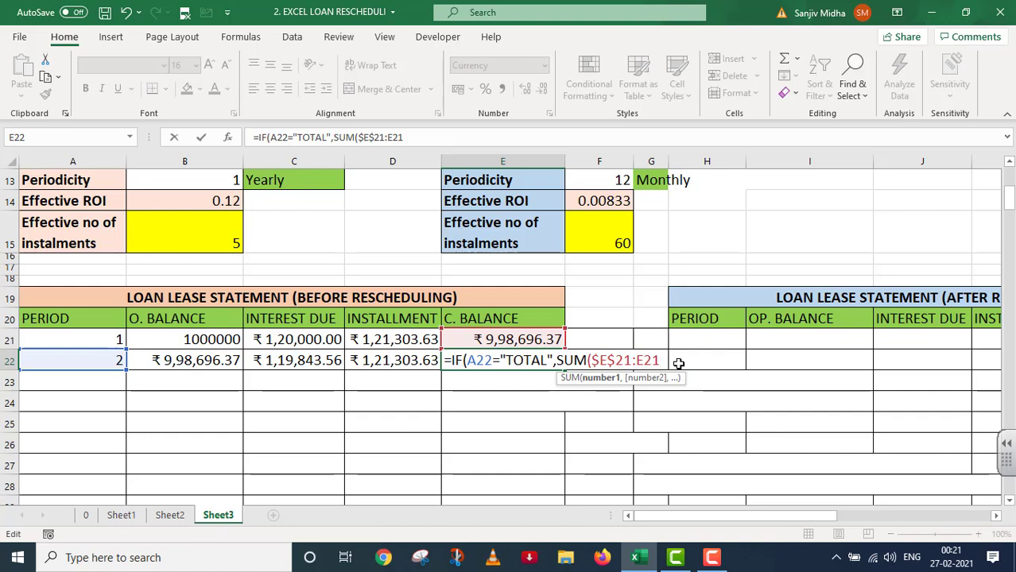
type(")")
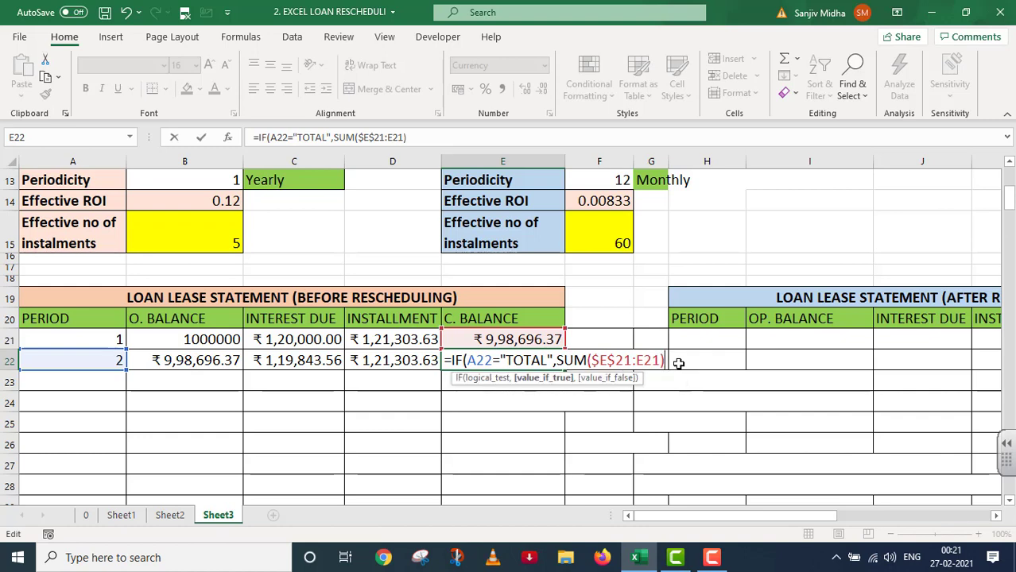
- Nest a second IF in the E22 formula that returns " " when A22=" "
type(",IF(")
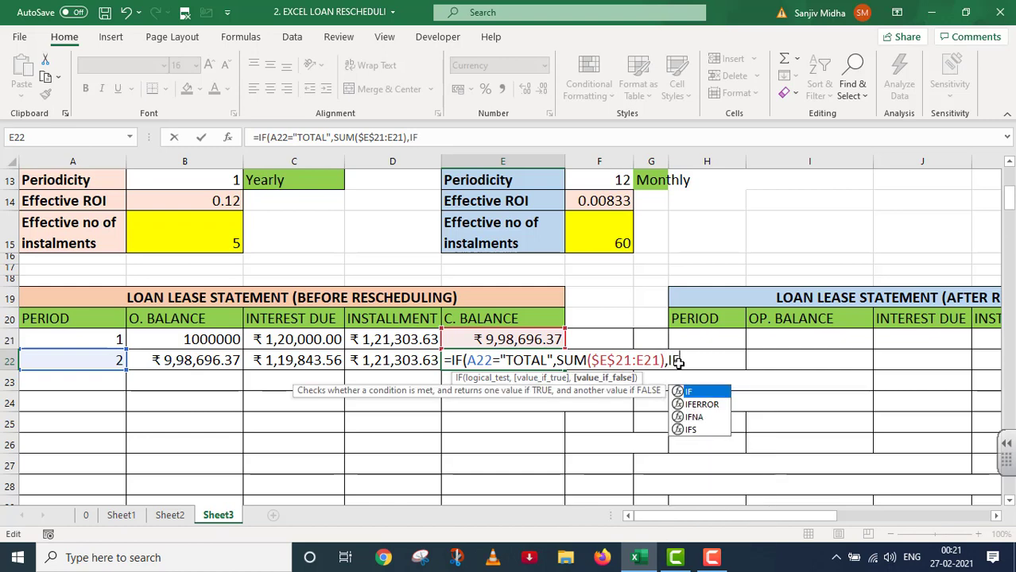
left_click(97, 363)
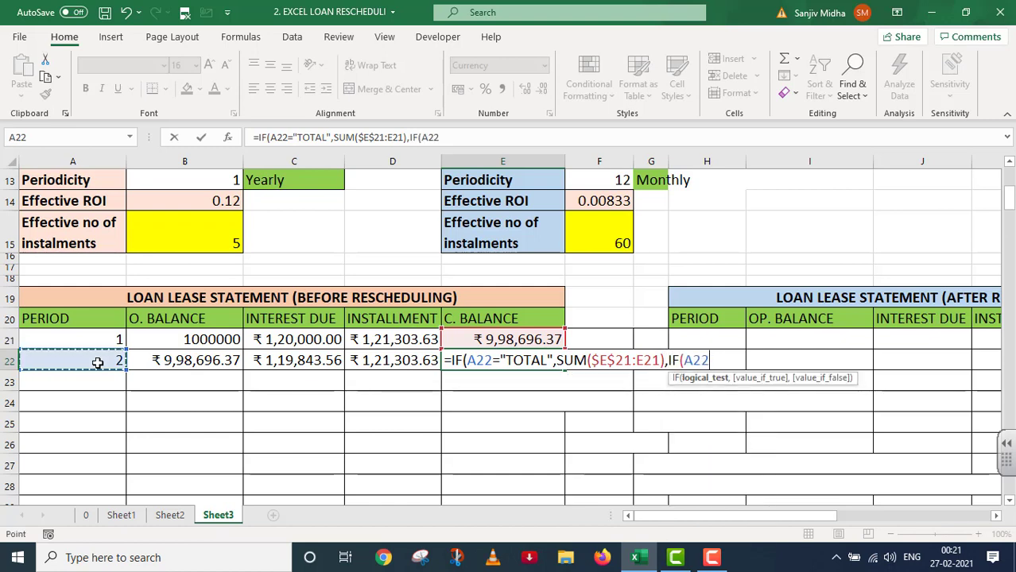
type("=")
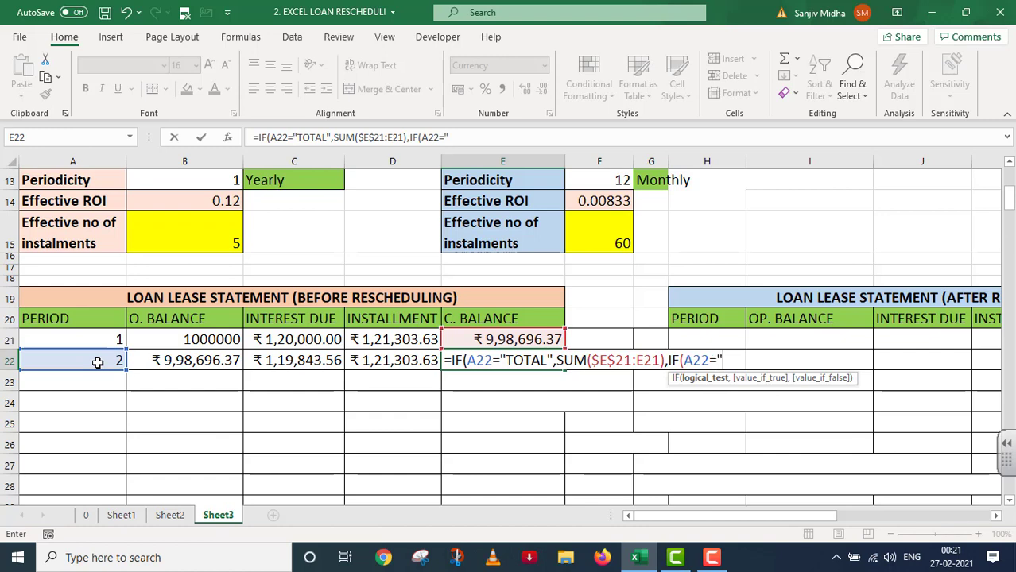
type("\" \",")
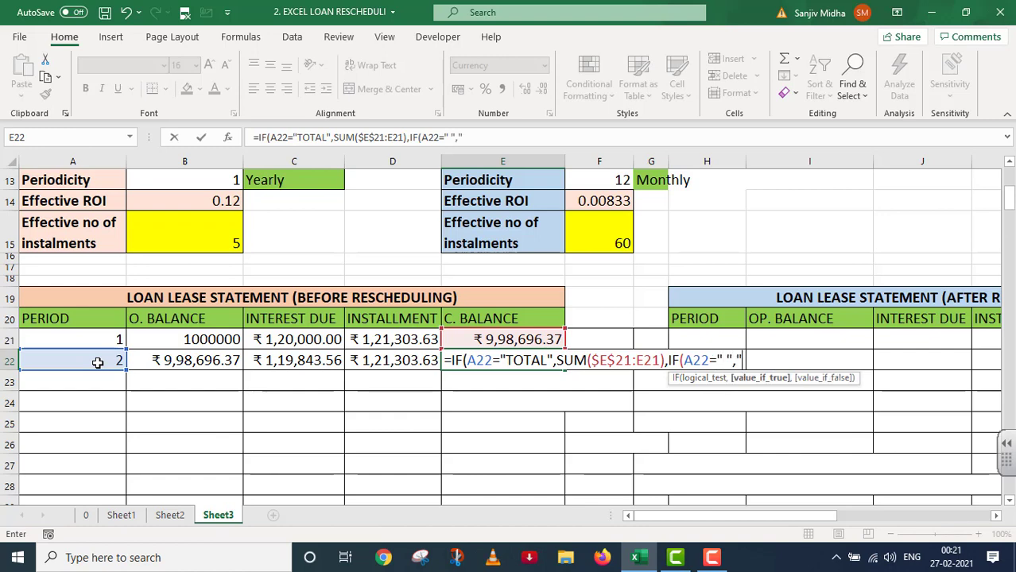
type("\" \",")
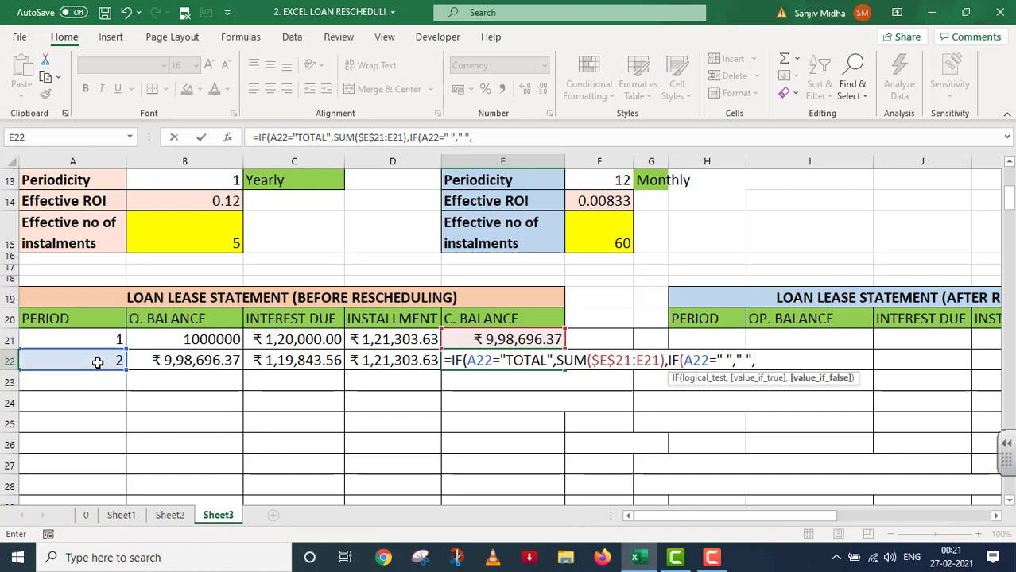
- Complete the E22 formula with B22+C22-D22 as the final false result, close both IF functions and commit it
left_click(217, 360)
type("+")
left_click(321, 361)
type("-")
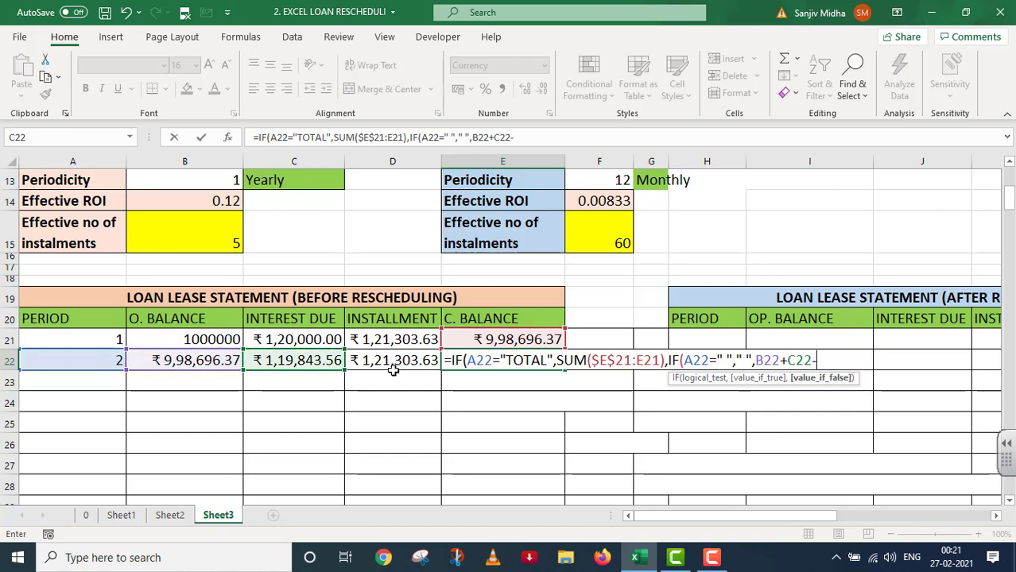
left_click(383, 358)
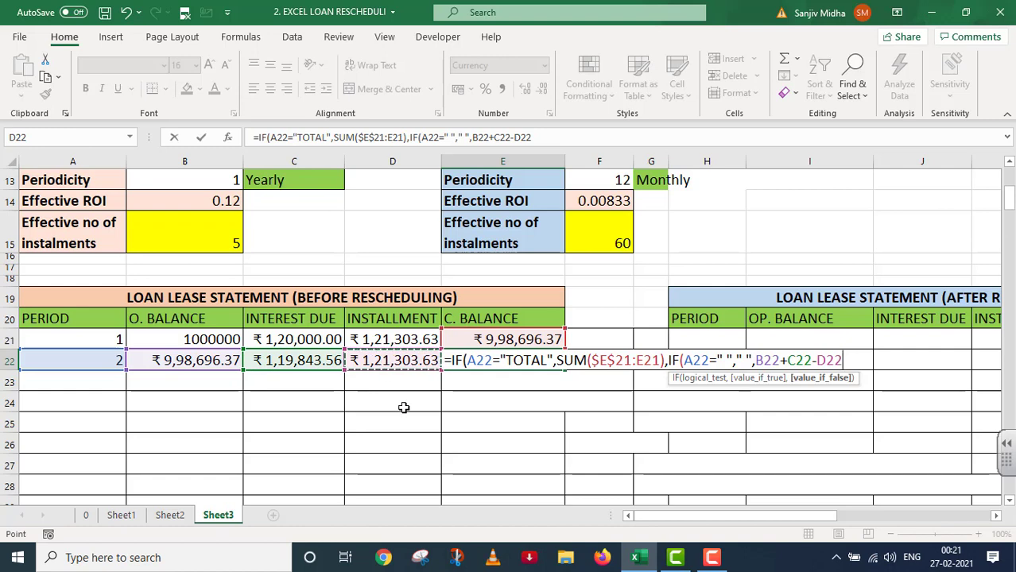
type(")")
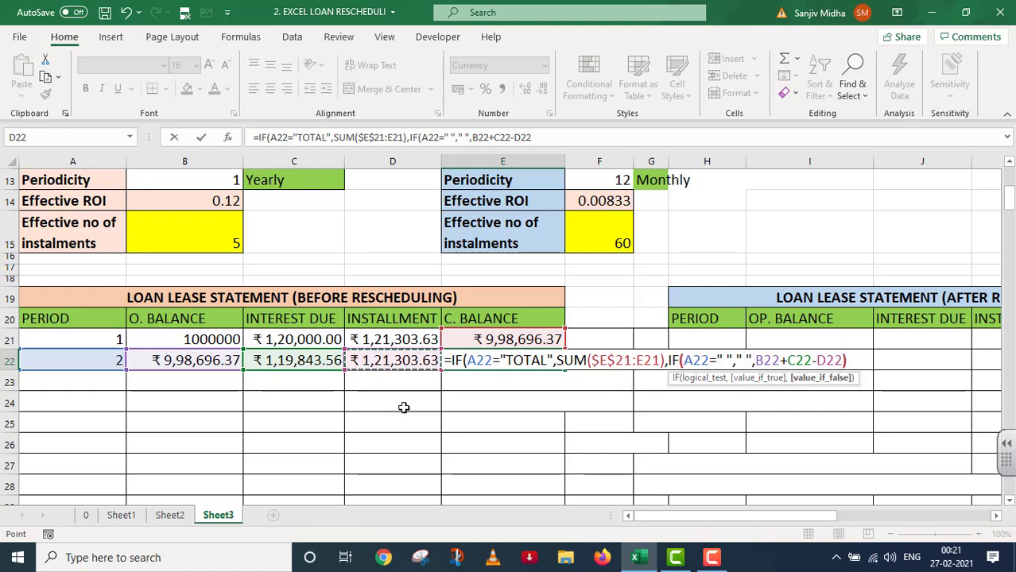
type("))")
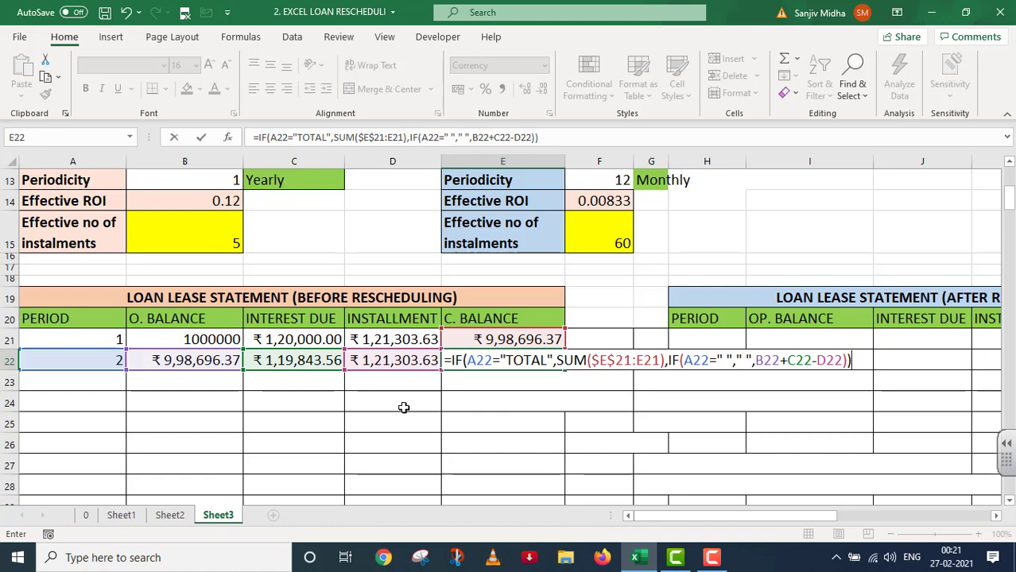
key("Return")
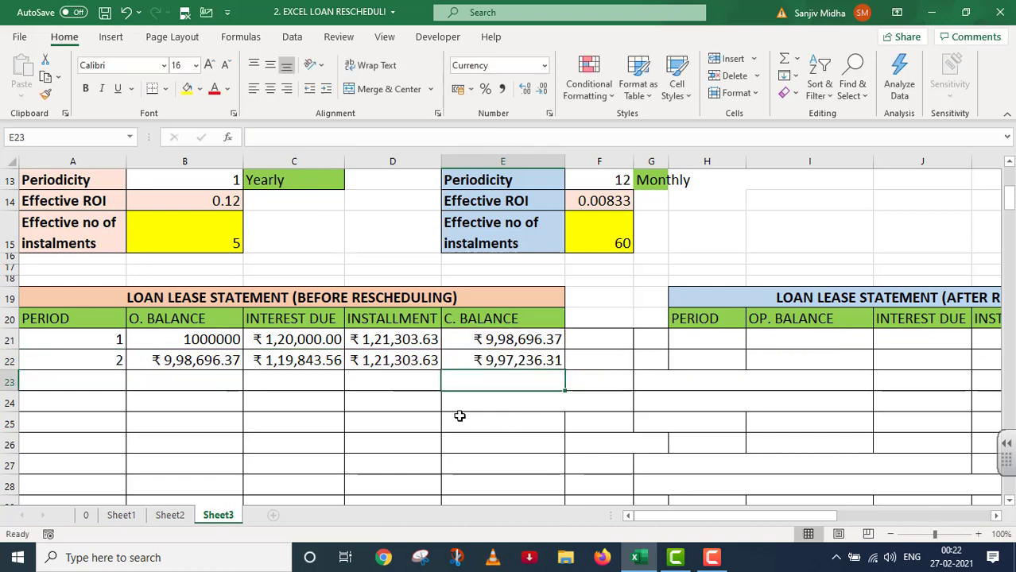
- Examine the nested IF formula for the closing balance in E22 and its cell references
left_click(518, 362)
double_click(498, 361)
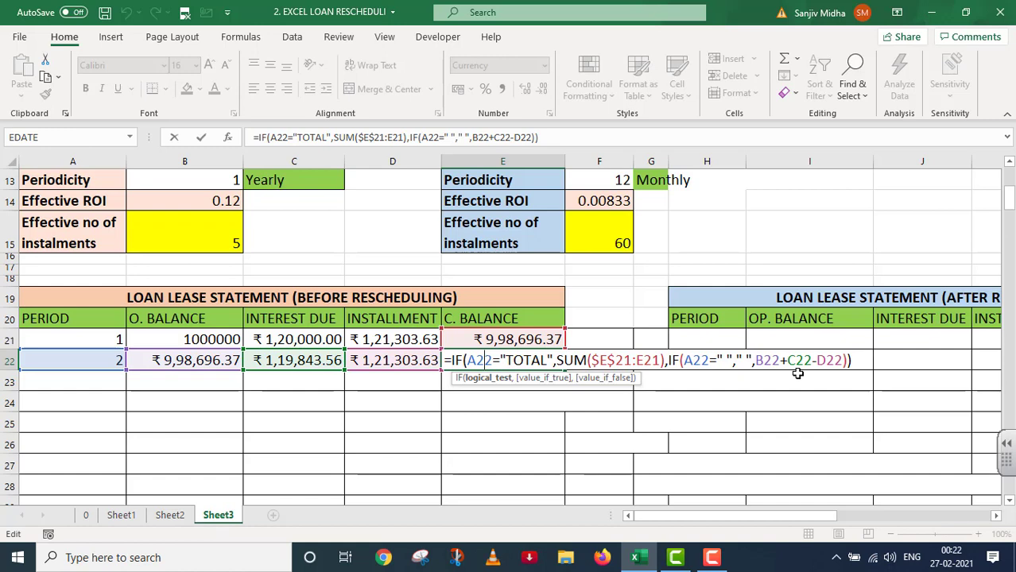
key("Return")
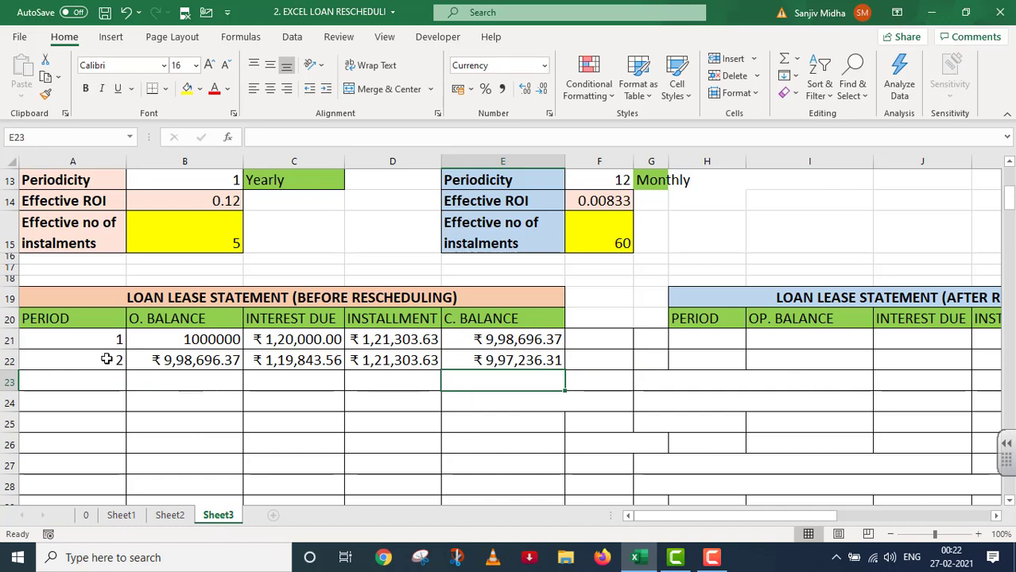
double_click(480, 360)
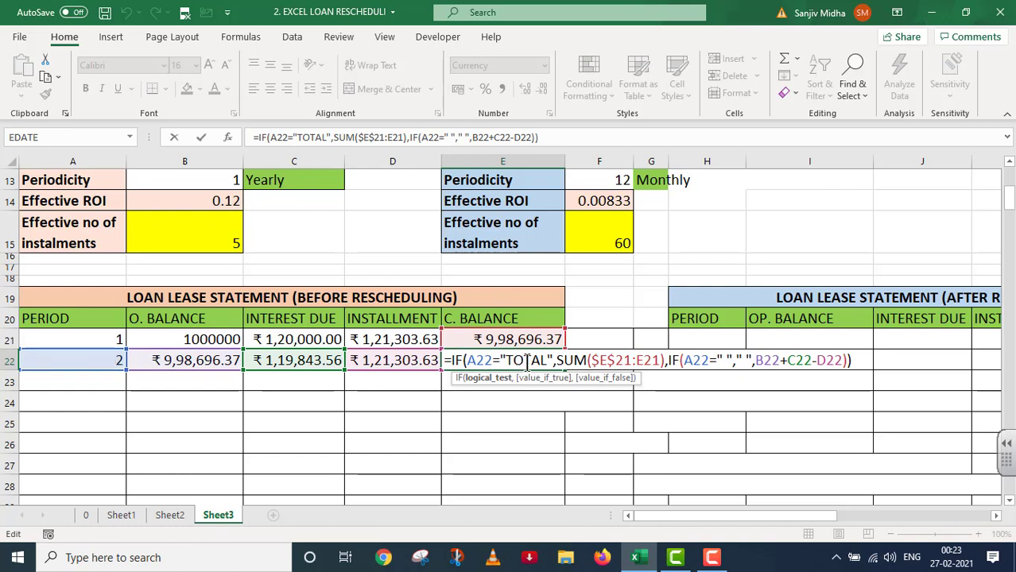
key("Return")
- Fill the period and opening balance formulas from A22 and B22 down to row 23
left_click(111, 361)
left_click_drag(128, 371, 129, 397)
left_click(179, 360)
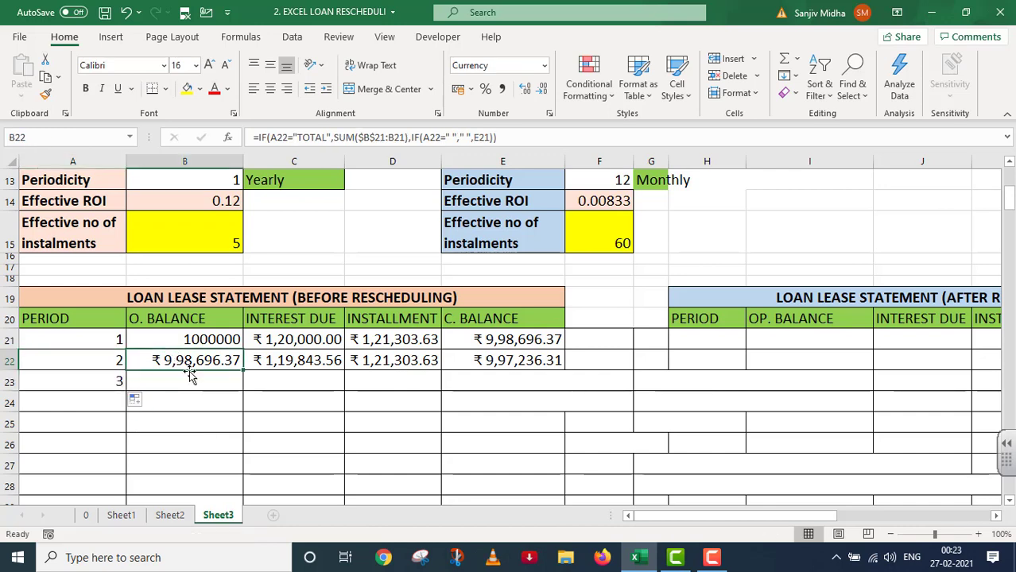
left_click_drag(242, 368, 242, 395)
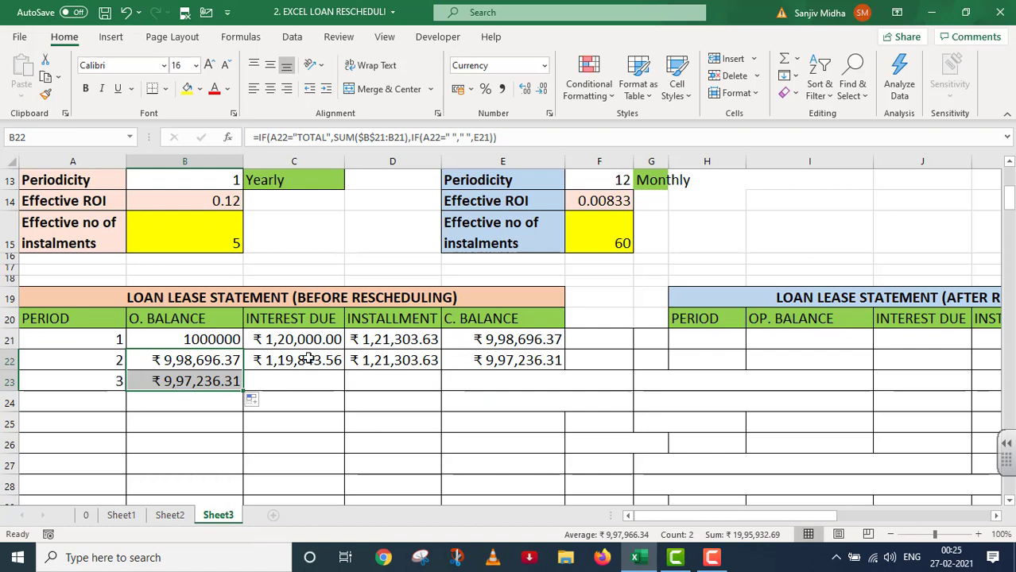
- Fill the interest due formula from C22 down to C23 and check the references in the copied formula
left_click(307, 359)
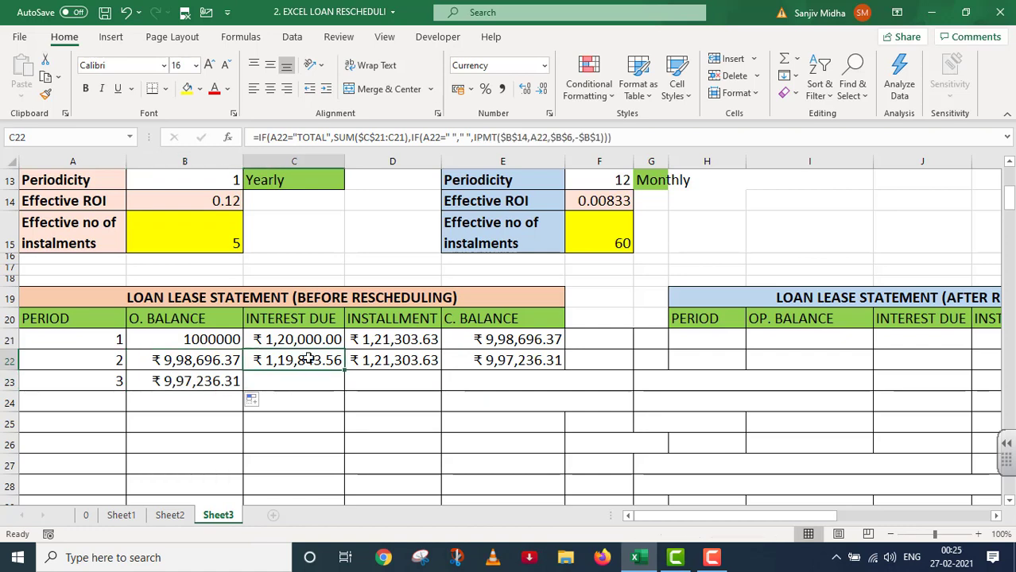
left_click_drag(344, 370, 342, 391)
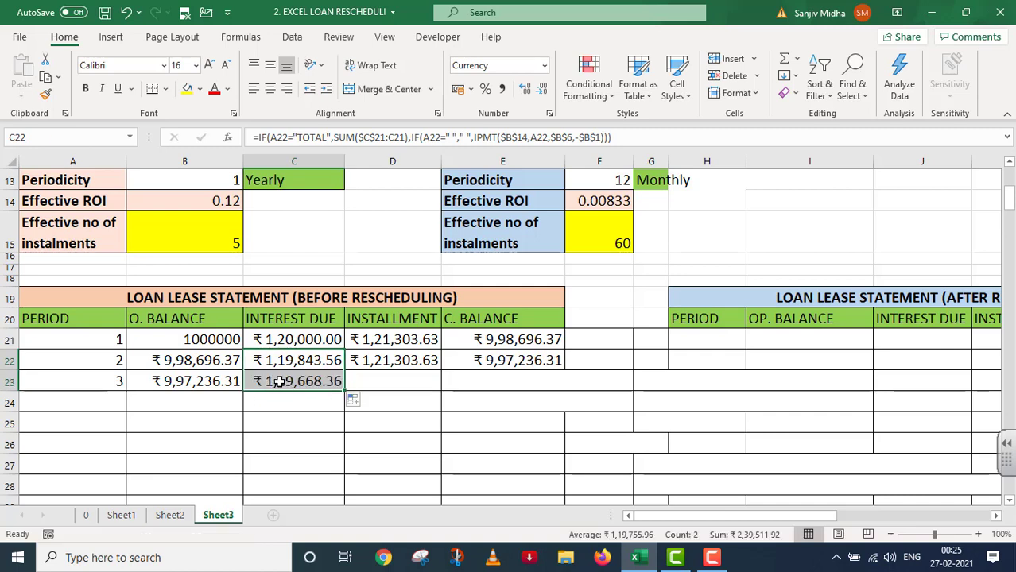
double_click(280, 382)
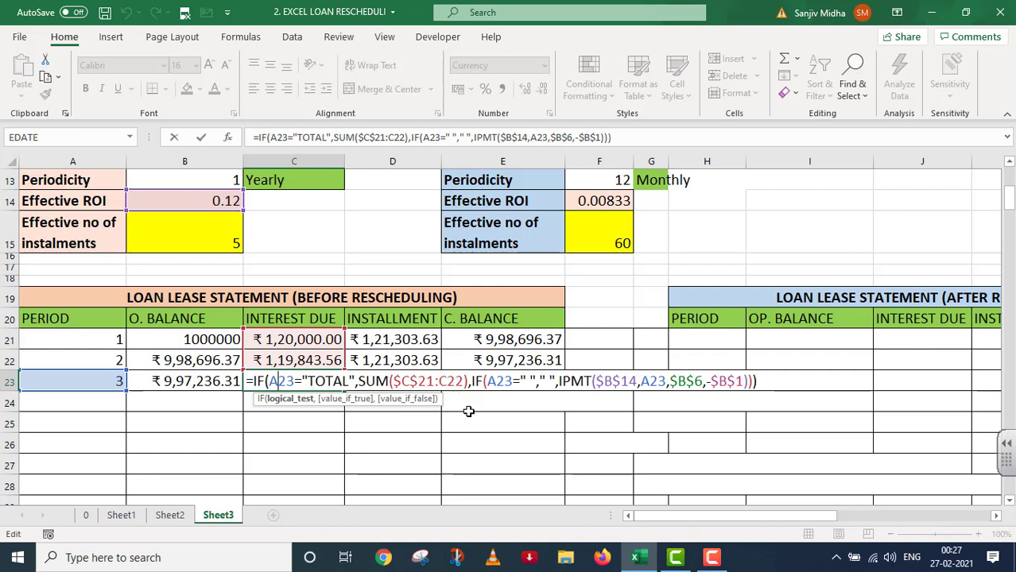
key("Return")
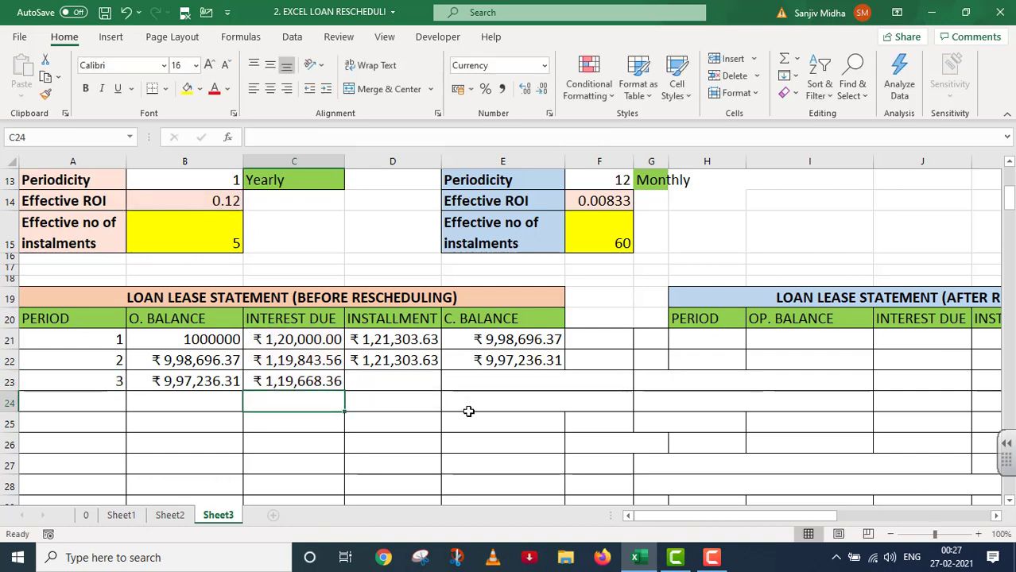
- Fill the installment and closing balance formulas from D22 and E22 down to row 23, and copy A23:E23 down to row 25
left_click(391, 365)
left_click_drag(439, 371, 440, 386)
left_click(502, 360)
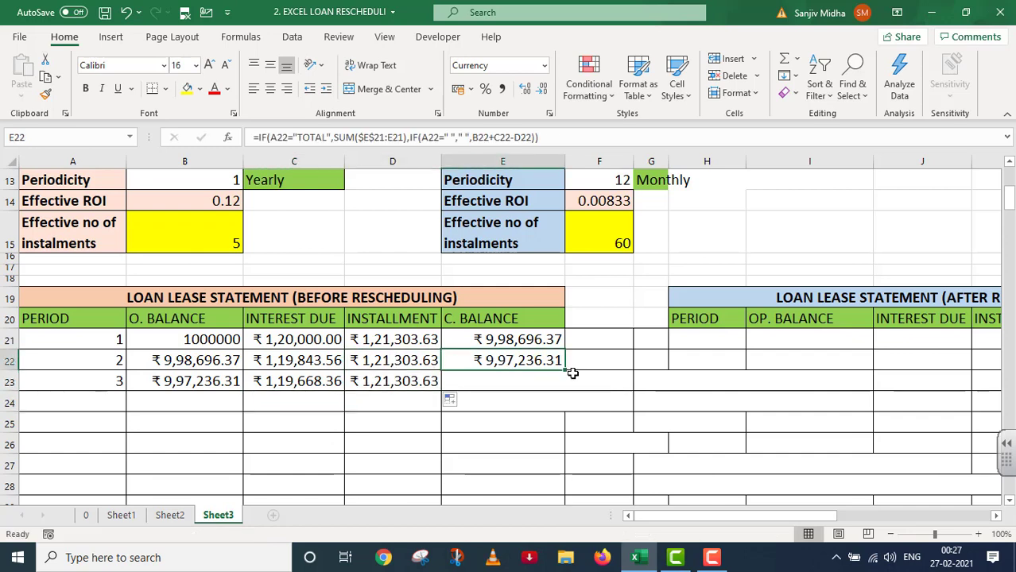
left_click_drag(572, 372, 565, 388)
left_click_drag(86, 380, 467, 388)
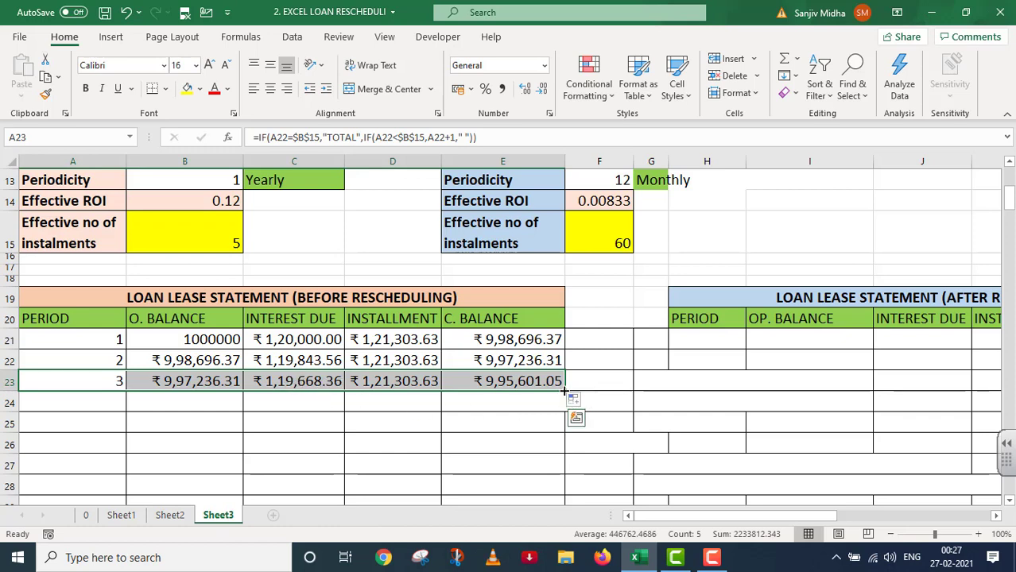
left_click_drag(564, 391, 558, 436)
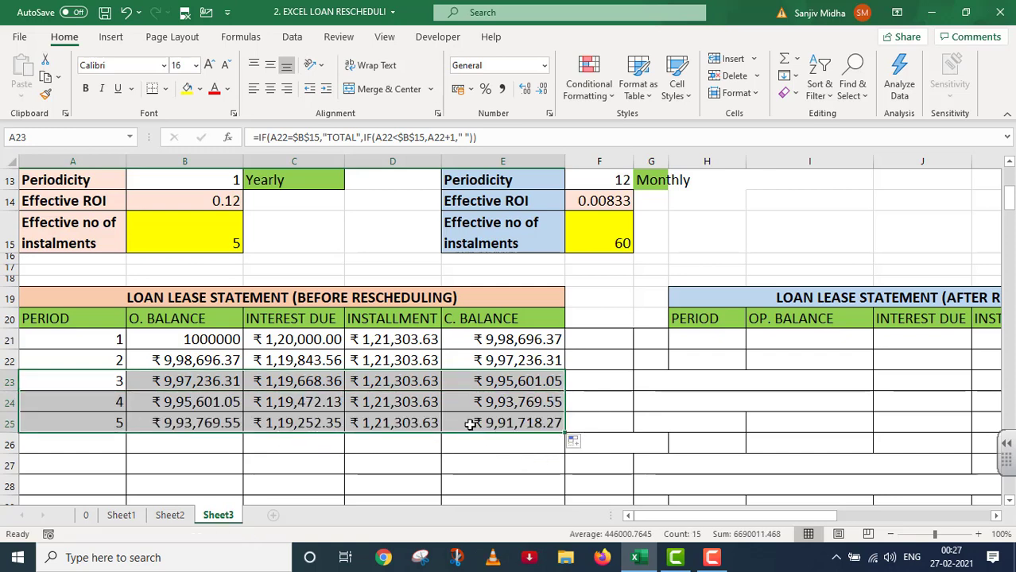
- Set the Before Rescheduling (Phase 1) periodicity in B13 to 4 for quarterly instalments
scroll(330, 366, "up", 1)
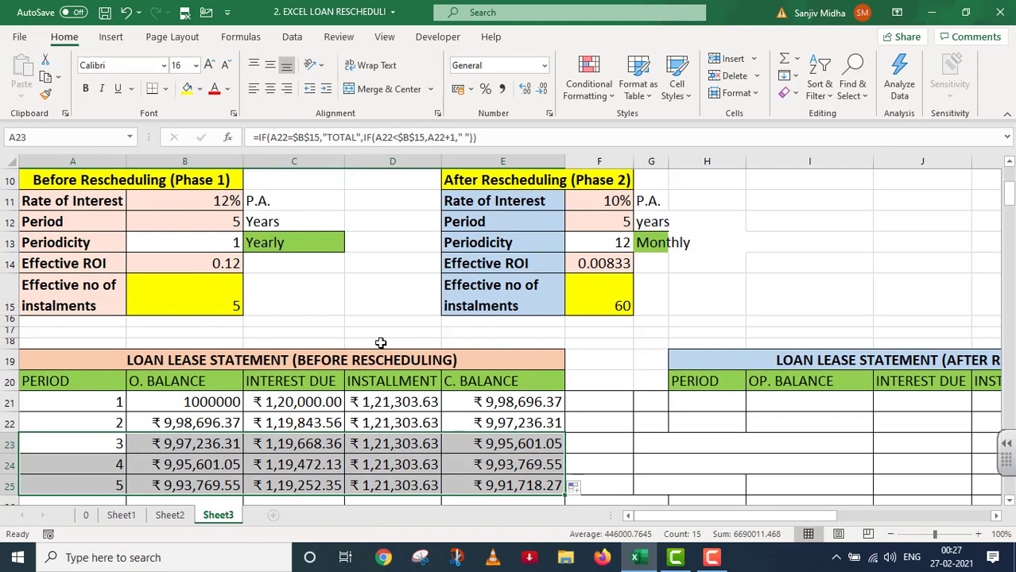
scroll(377, 342, "down", 1)
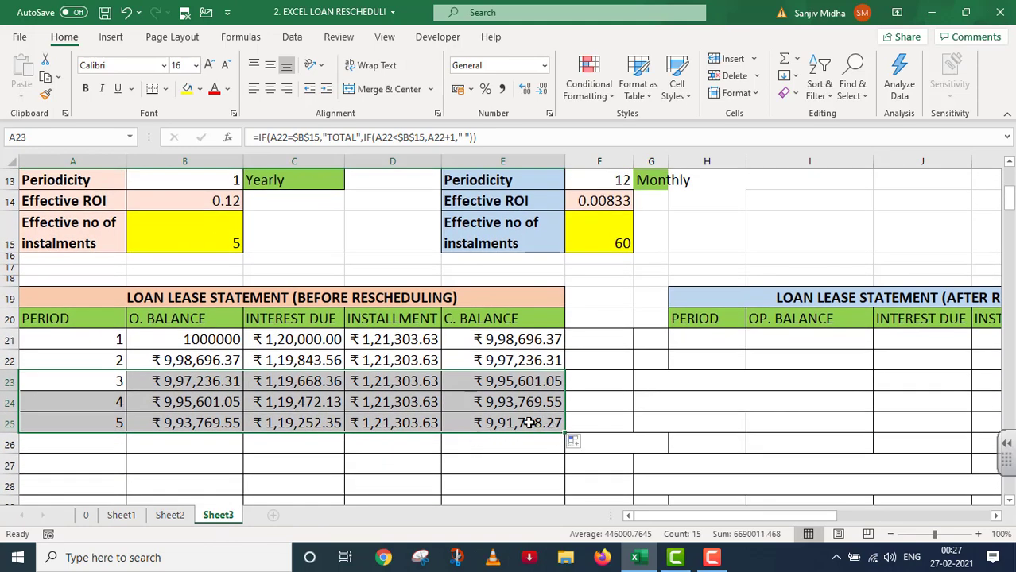
scroll(526, 423, "up", 1)
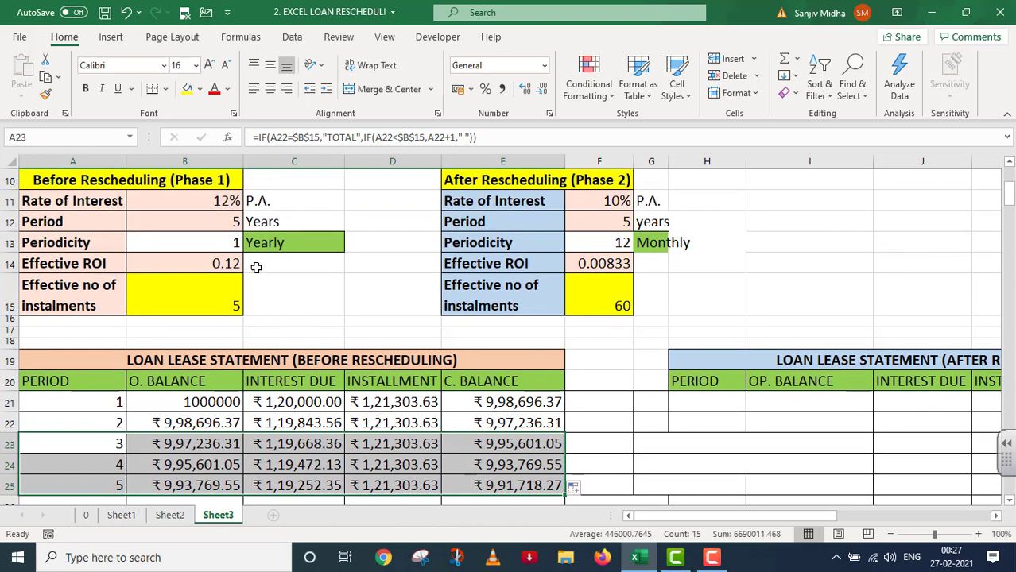
left_click(226, 244)
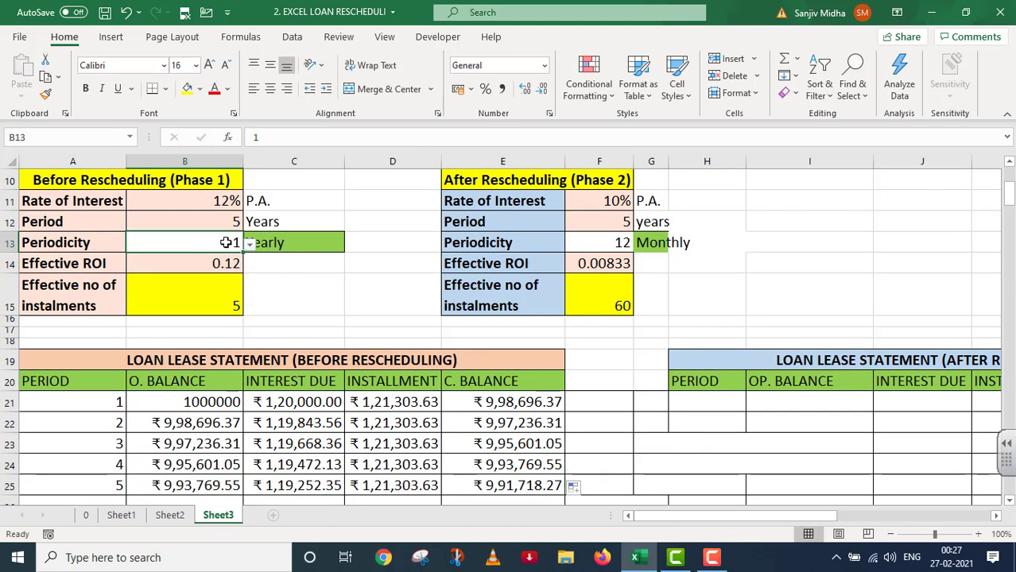
left_click(248, 245)
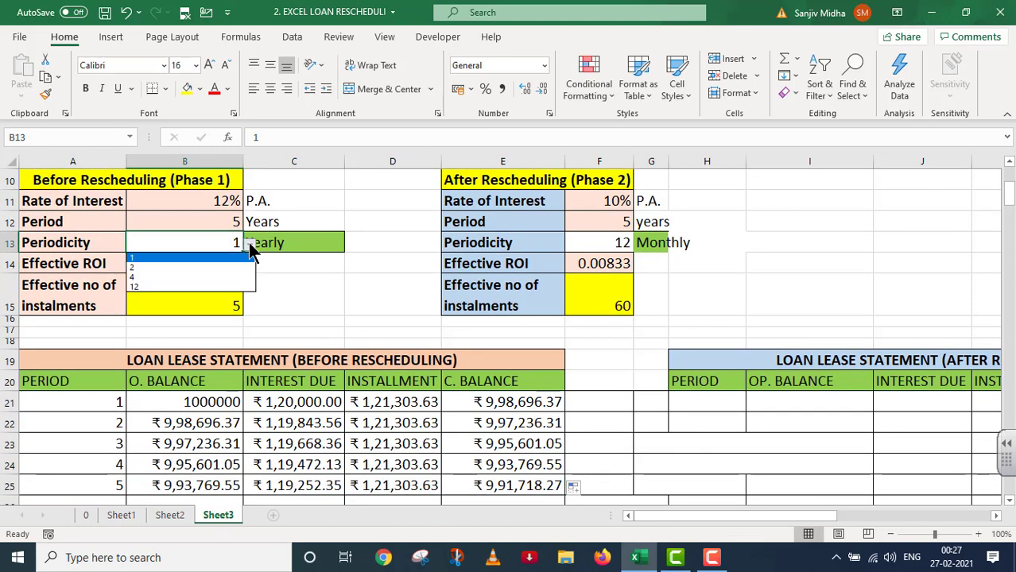
left_click(195, 271)
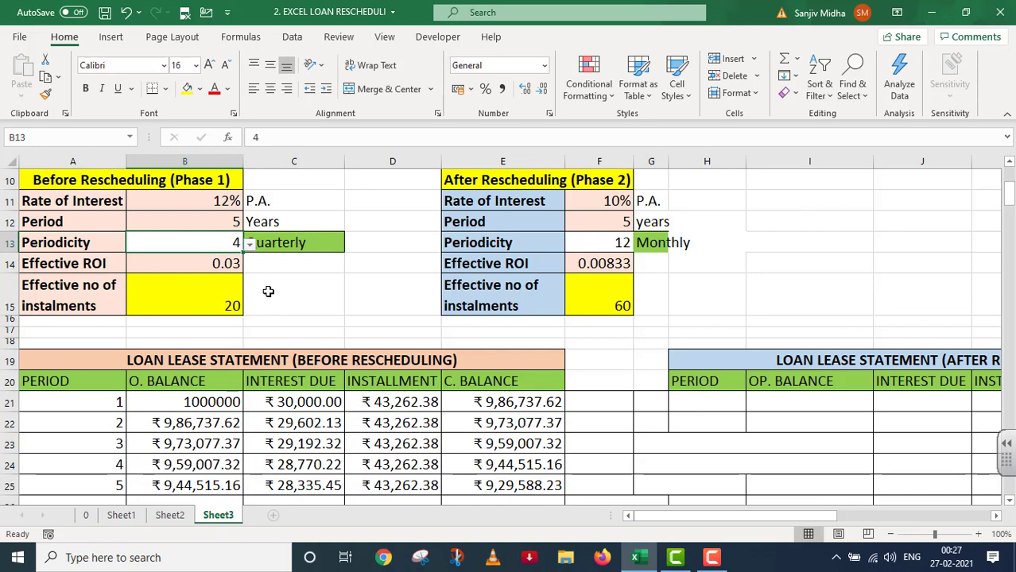
- Copy the statement formulas in A25:E25 down through the TOTAL line in row 41
scroll(250, 274, "down", 1)
left_click_drag(97, 423, 560, 286)
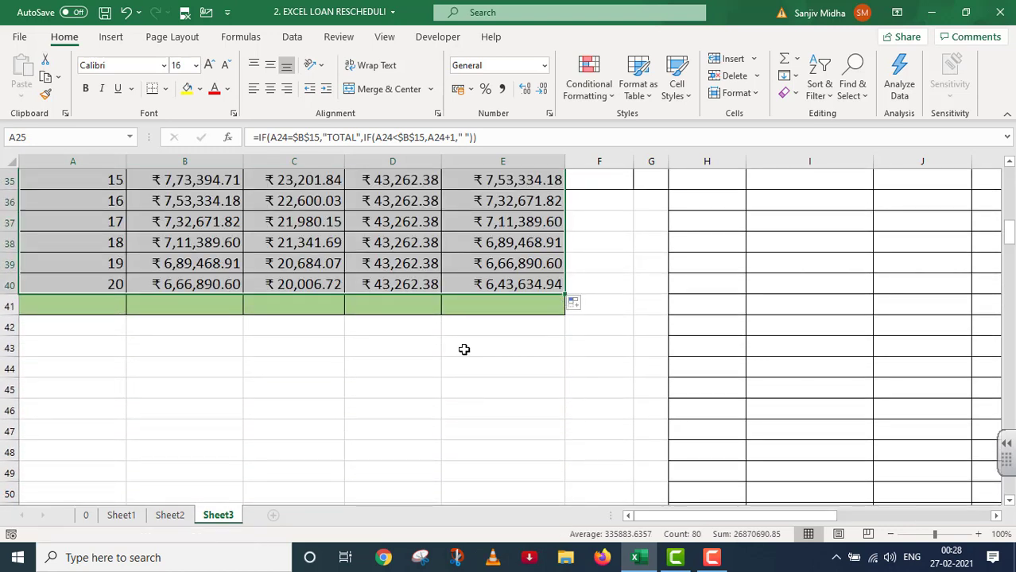
left_click_drag(566, 294, 562, 316)
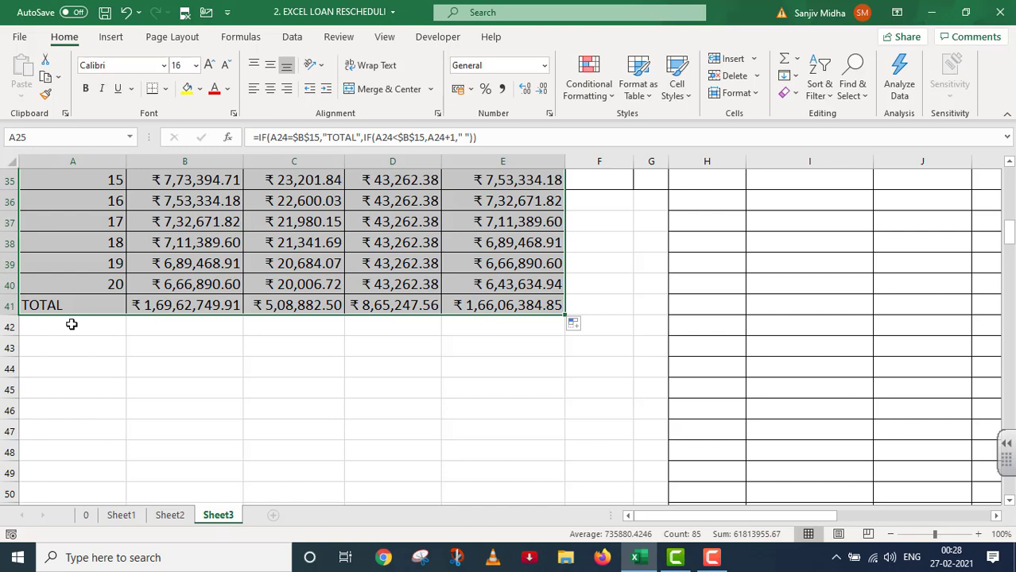
- Copy the TOTAL row formulas from row 41 down to row 44, and clear all contents and formatting from A42:E44
scroll(81, 332, "up", 1)
left_click(139, 402)
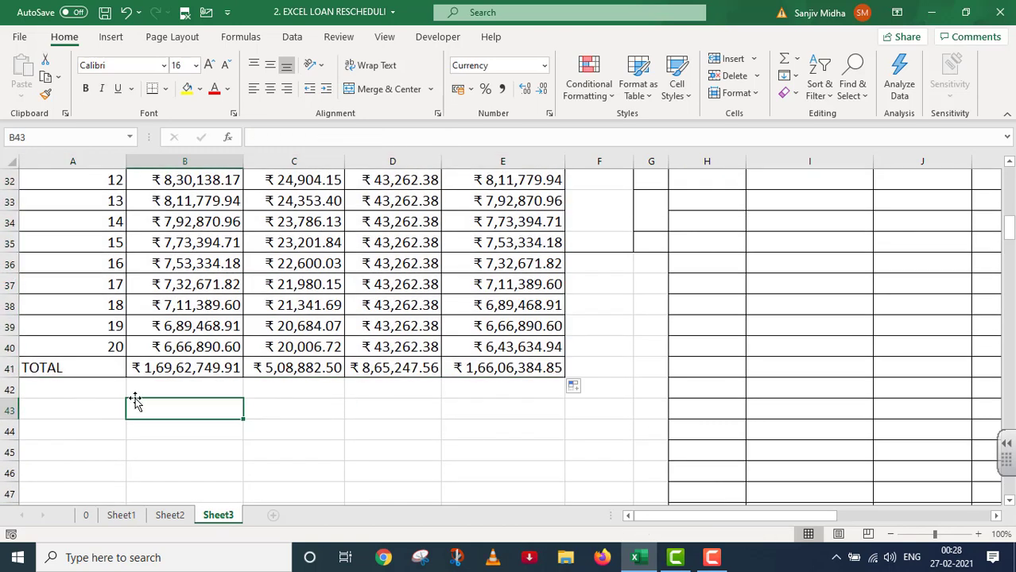
left_click_drag(49, 368, 566, 438)
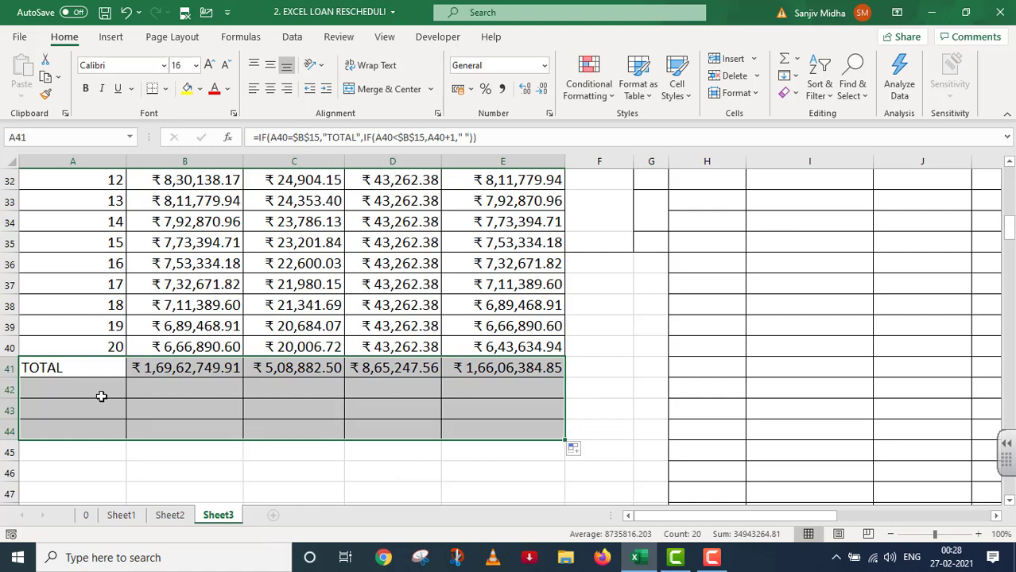
left_click_drag(107, 396, 492, 407)
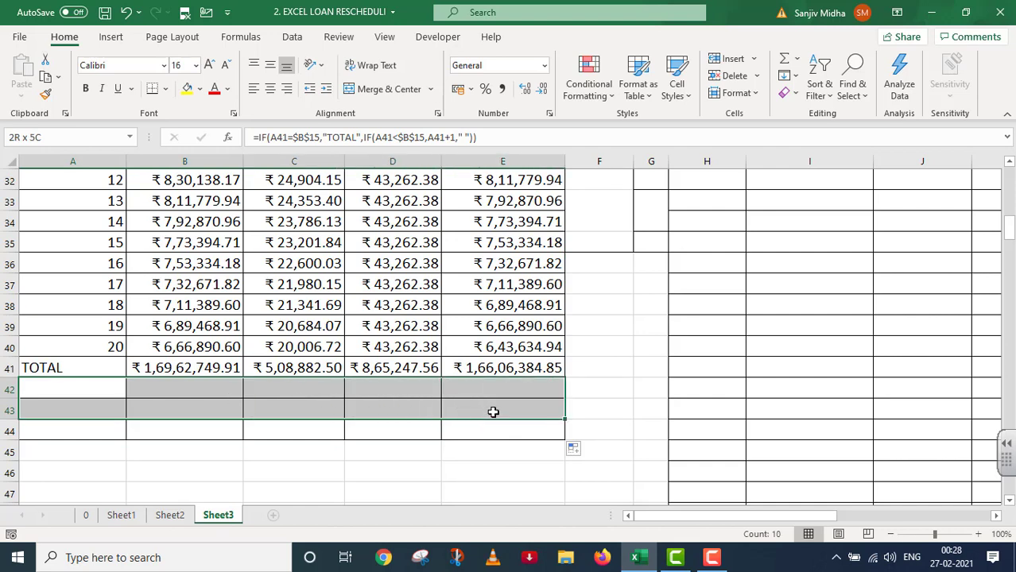
left_click(791, 91)
left_click(826, 137)
left_click_drag(73, 430, 270, 426)
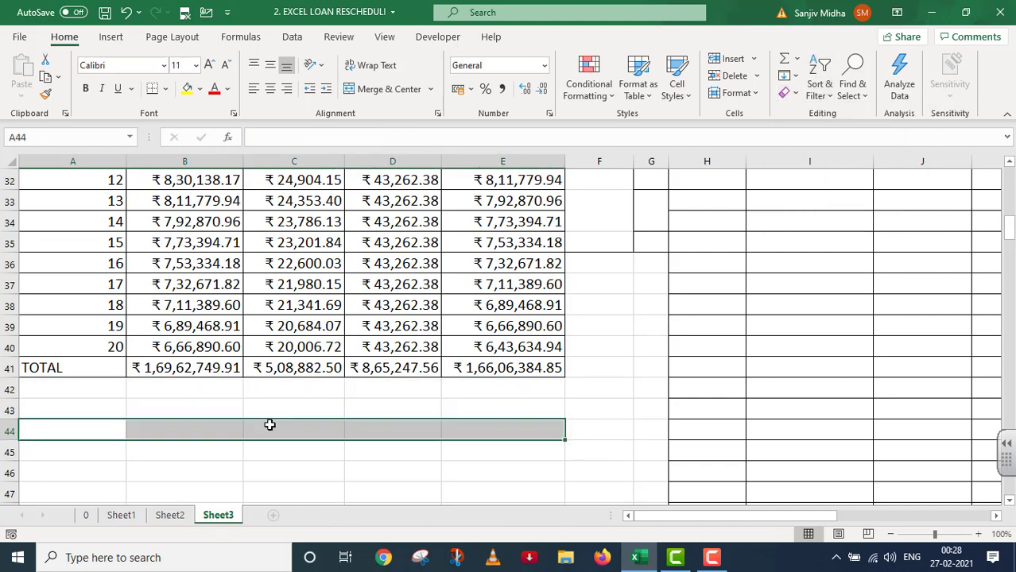
left_click(270, 425)
- Shade the TOTAL row A41:E41 with the light blue-gray theme fill
left_click_drag(41, 367, 477, 372)
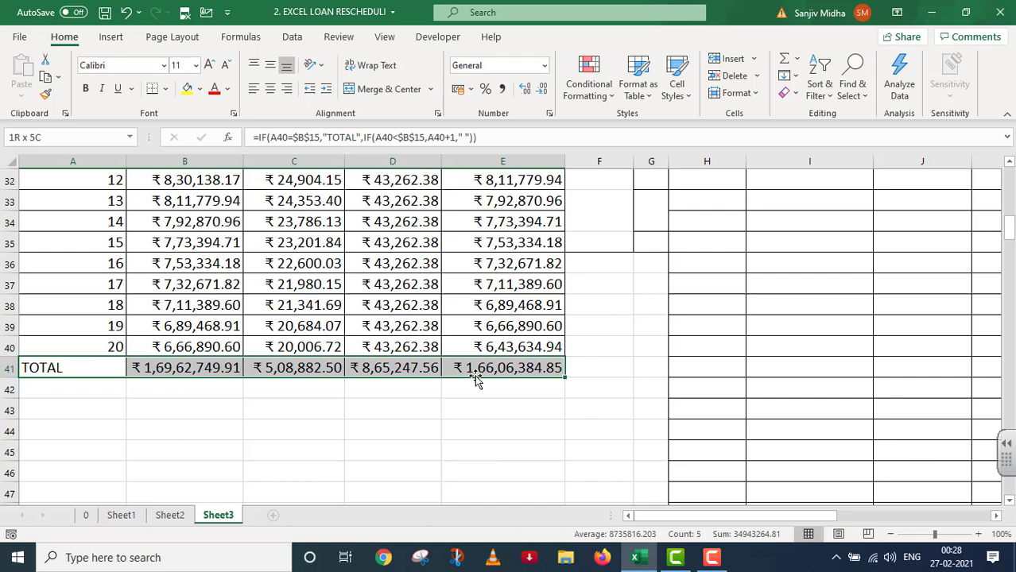
left_click(200, 89)
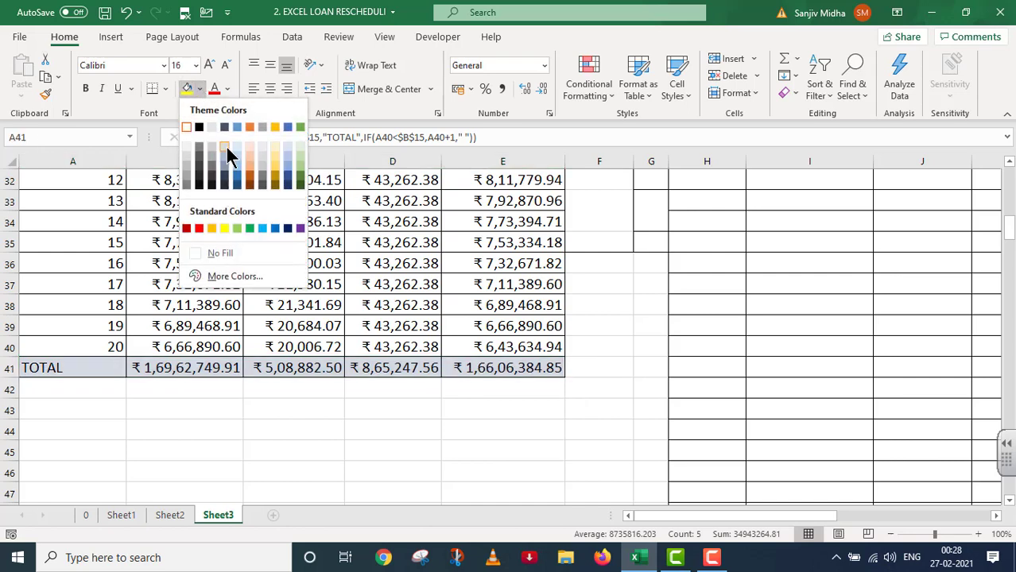
left_click(226, 145)
left_click(317, 405)
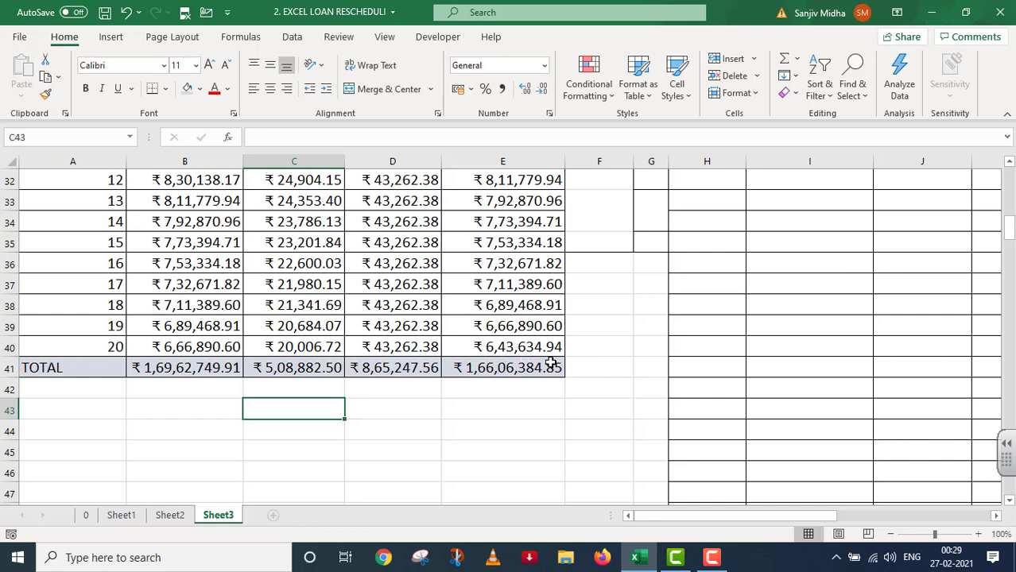
- Review the pre-rescheduling loan lease statement from the first period down to the TOTAL row
scroll(551, 364, "up", 2)
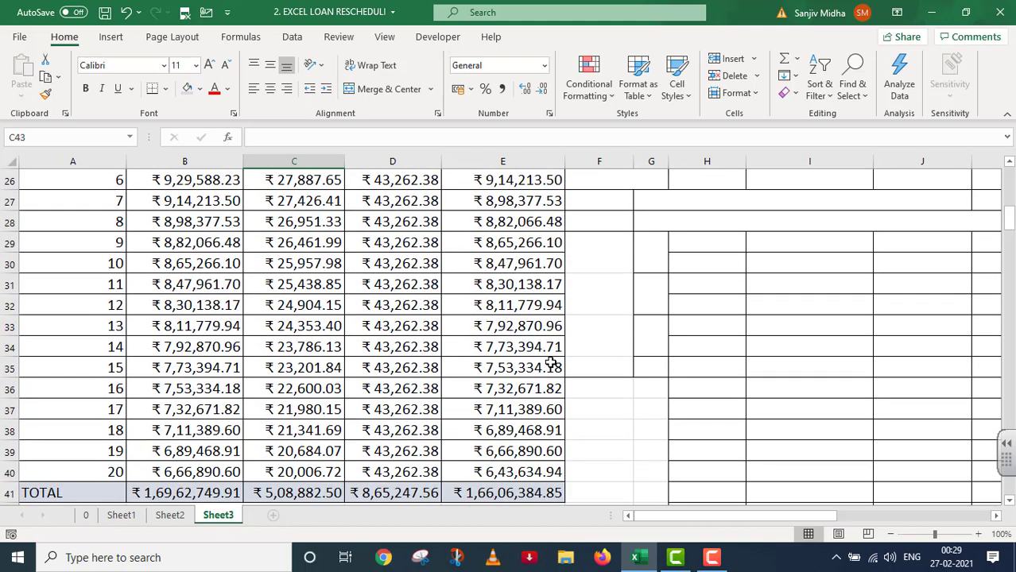
scroll(551, 363, "down", 1)
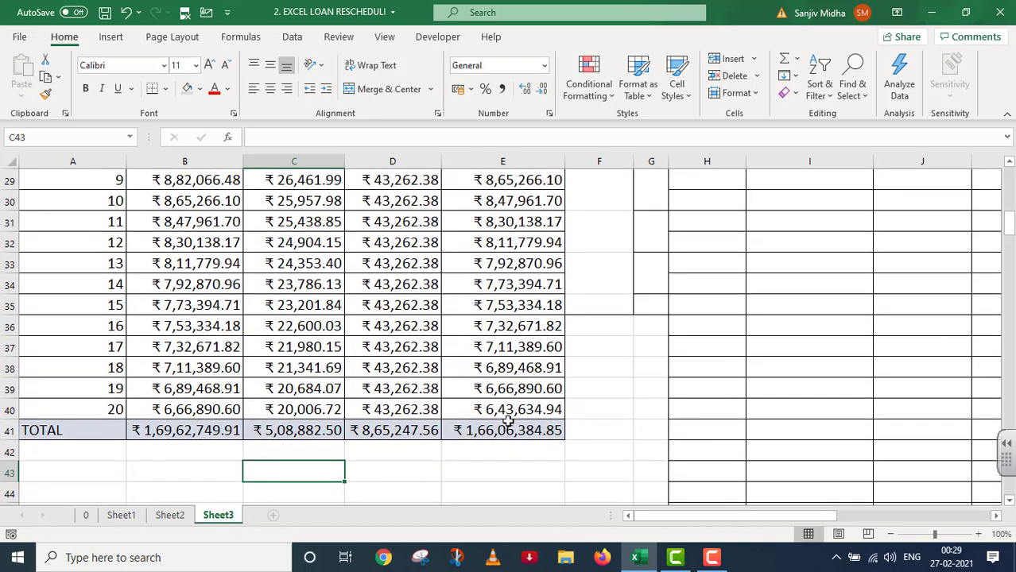
scroll(534, 409, "up", 4)
scroll(538, 408, "up", 1)
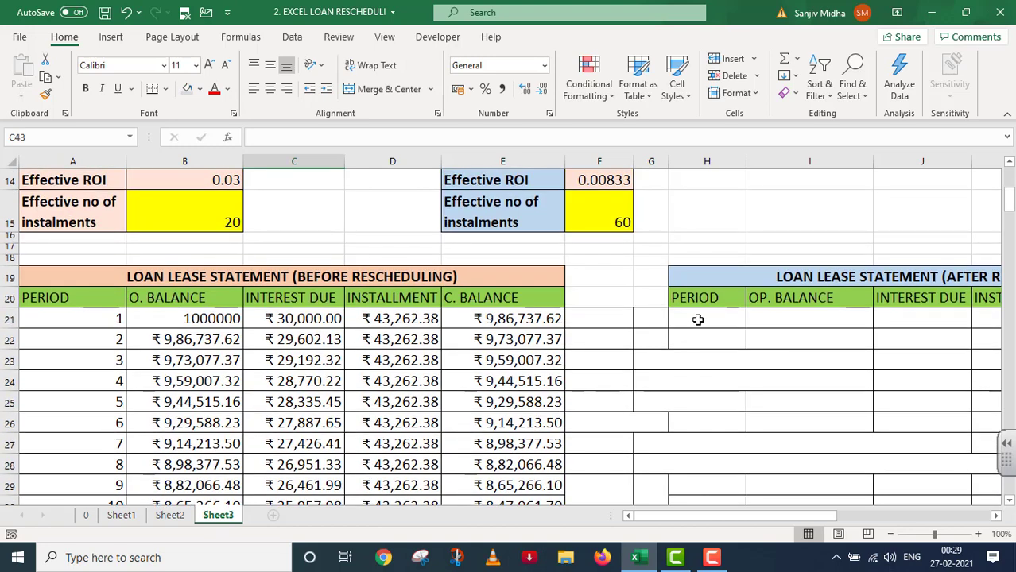
scroll(698, 320, "down", 2)
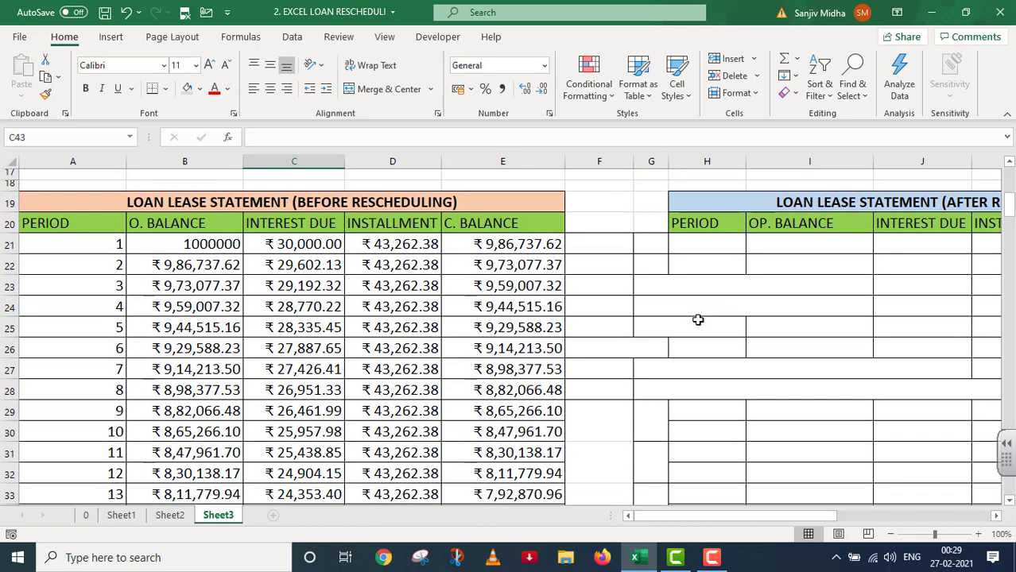
scroll(657, 311, "down", 1)
scroll(657, 311, "up", 1)
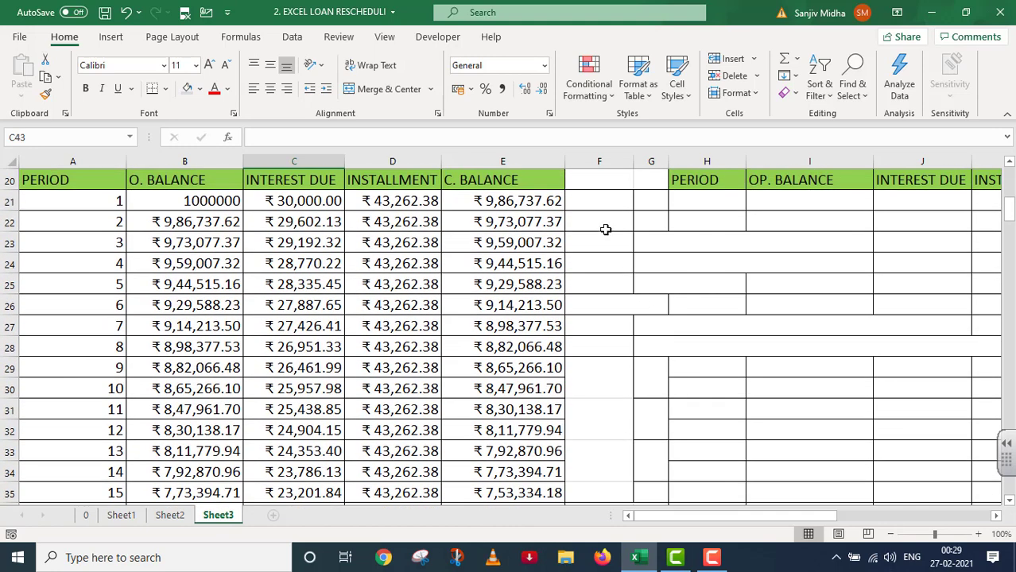
- Set the font colour of the hidden formula notes in F20:G41 to Automatic
left_click_drag(583, 180, 642, 474)
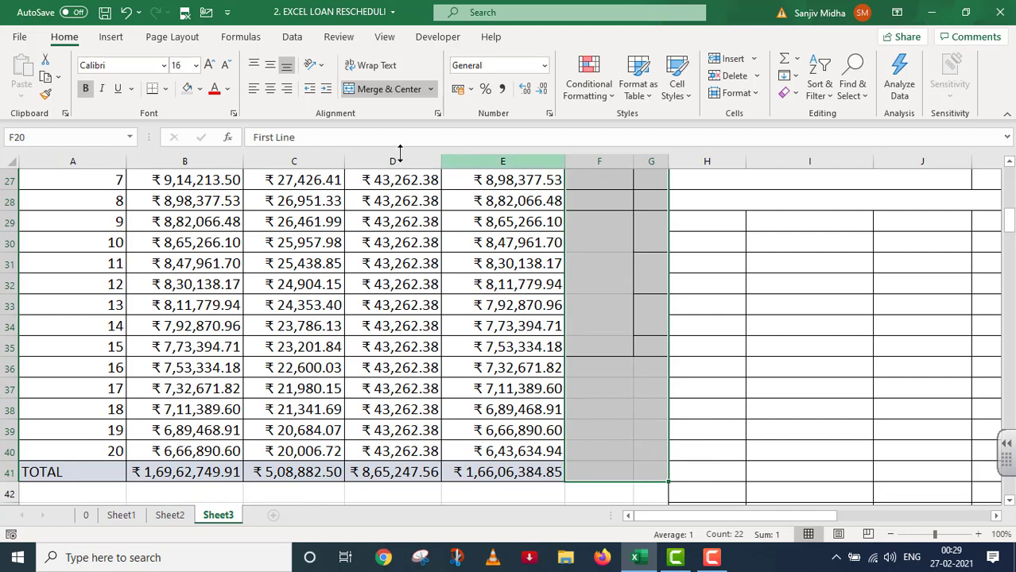
left_click(228, 89)
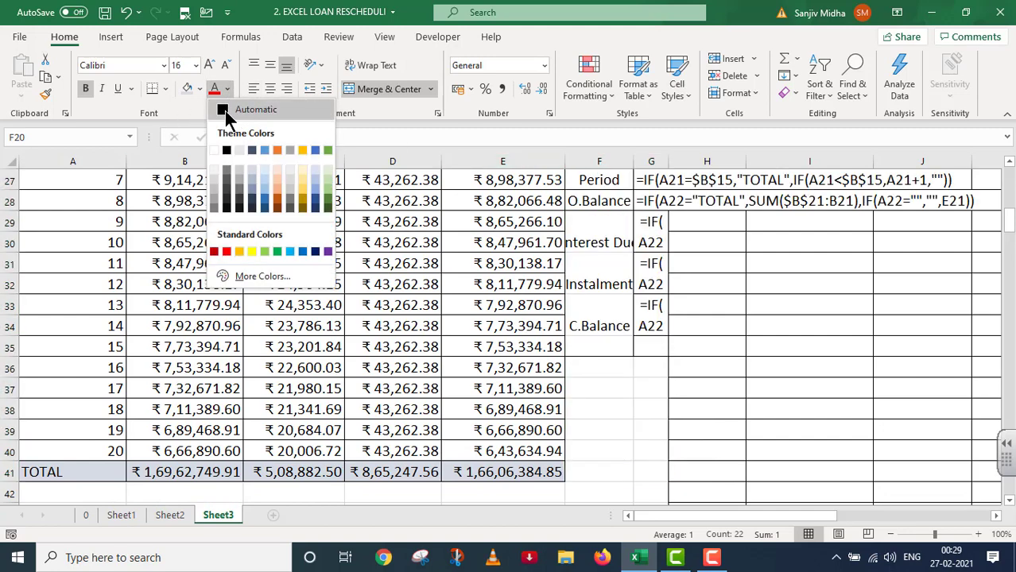
left_click(227, 111)
- Widen columns G and F to fit the First Line and Second Line formula notes, and deselect the notes range
scroll(676, 342, "up", 5)
left_click_drag(666, 159, 971, 205)
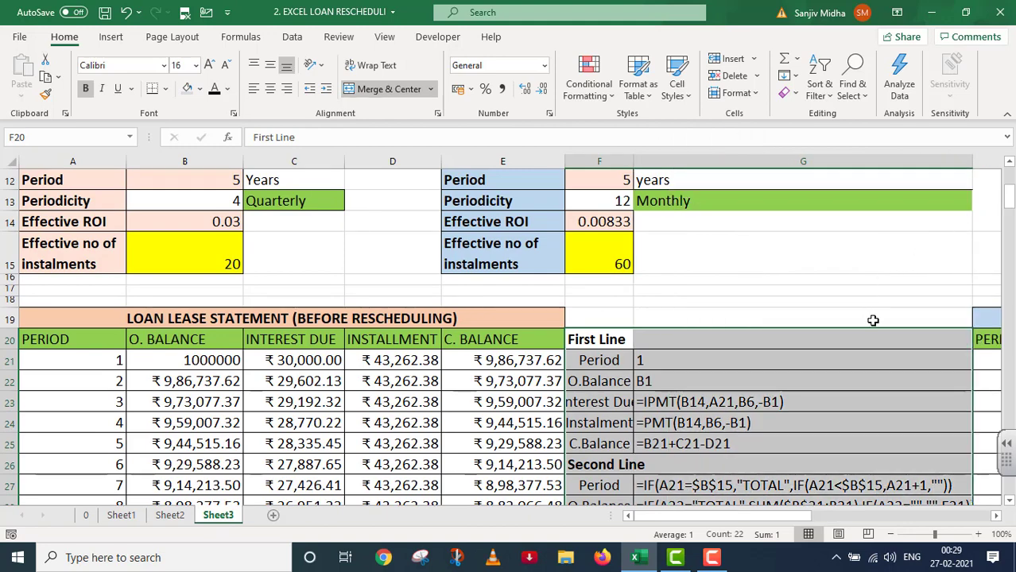
scroll(870, 309, "down", 2)
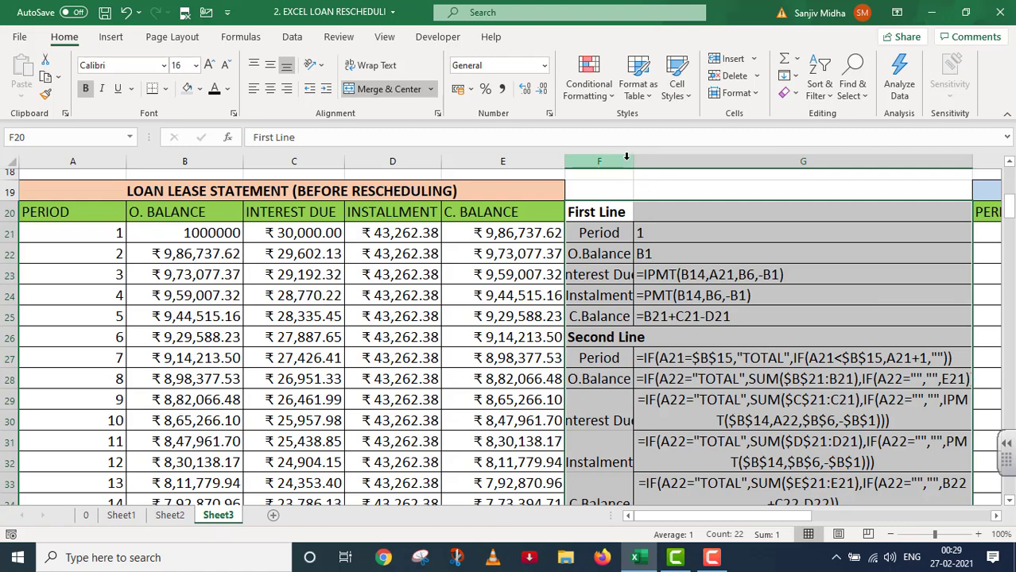
left_click_drag(633, 162, 665, 167)
scroll(702, 329, "down", 1)
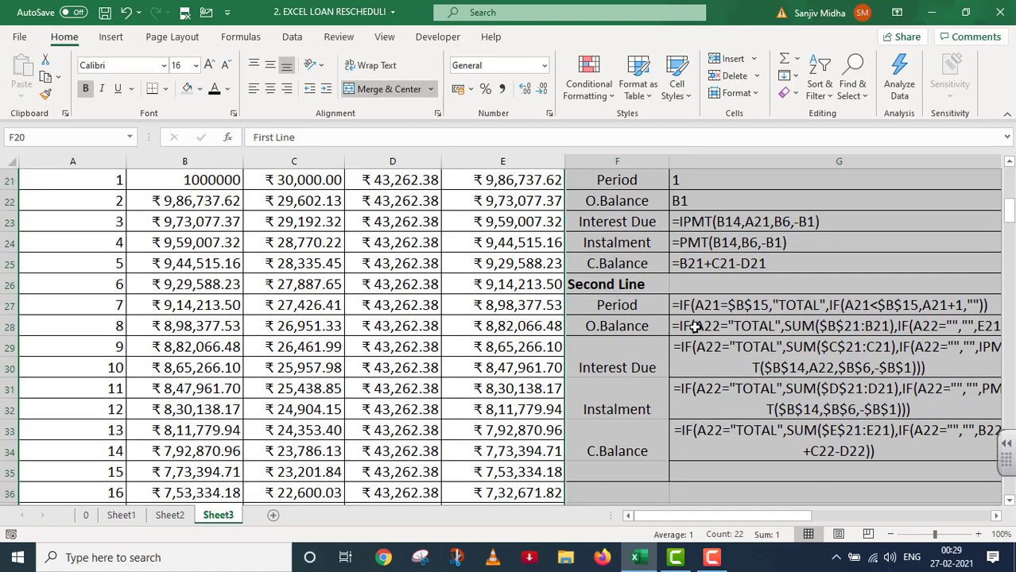
left_click_drag(669, 162, 660, 166)
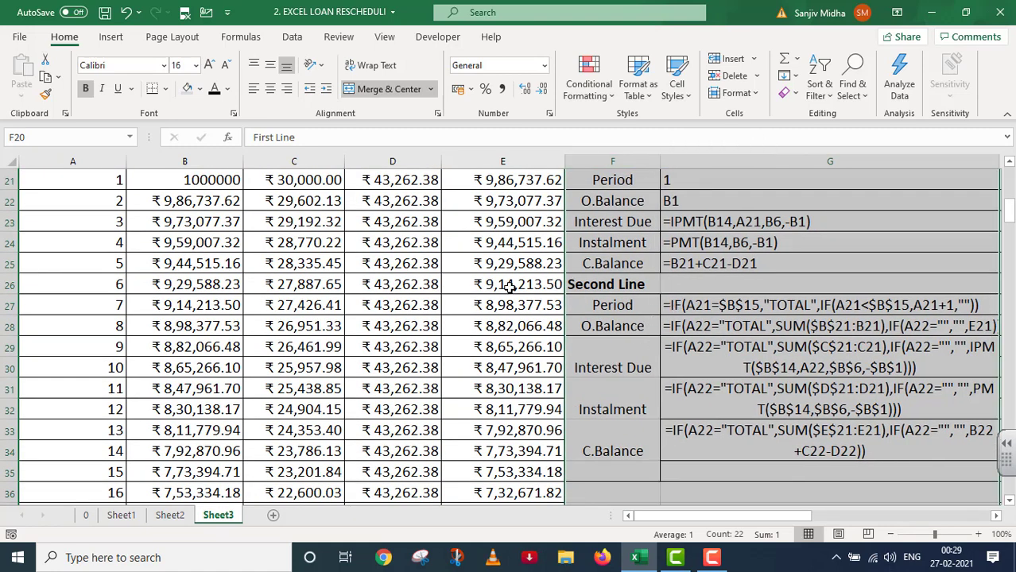
scroll(450, 402, "up", 1)
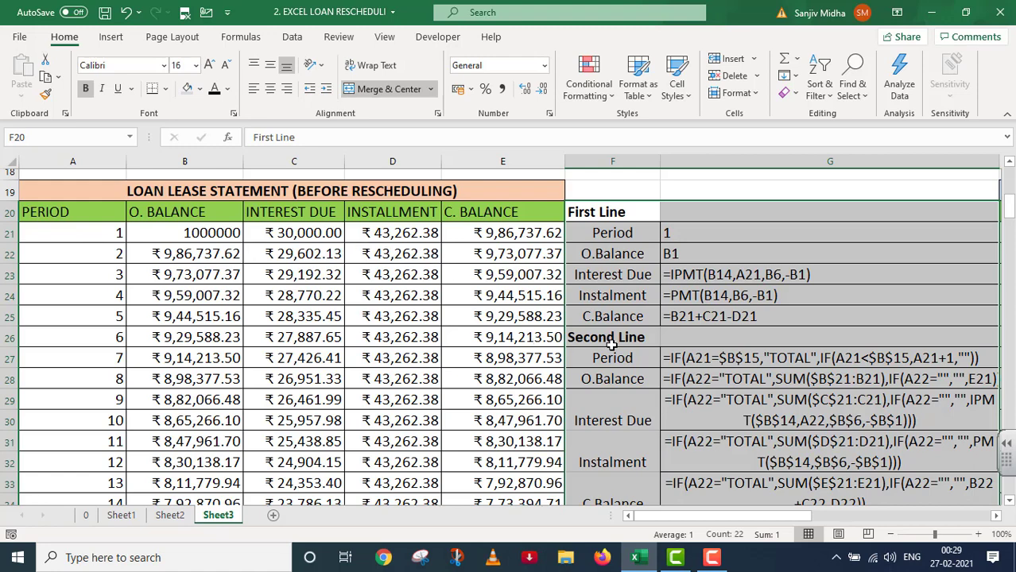
scroll(611, 345, "down", 1)
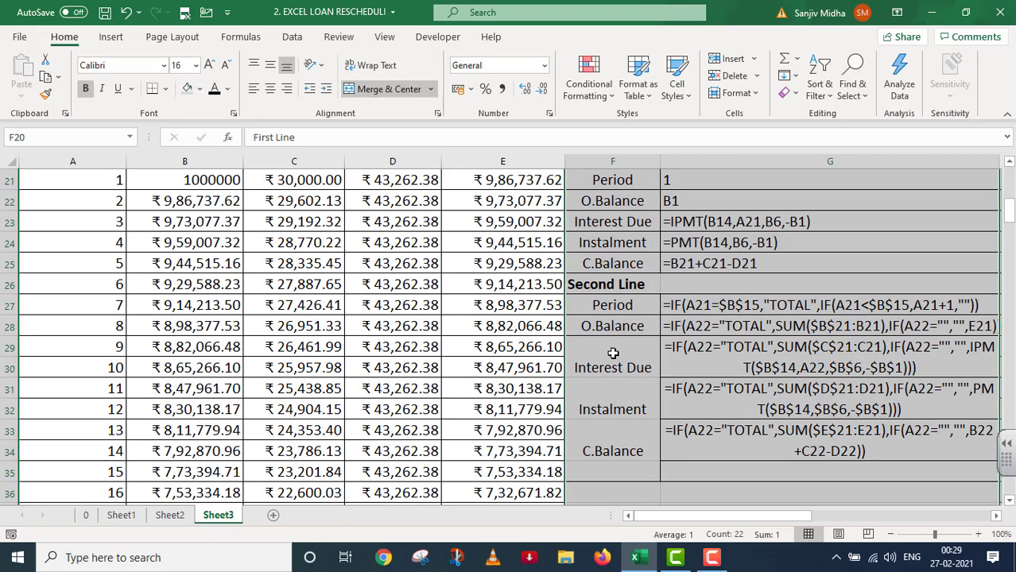
left_click(640, 484)
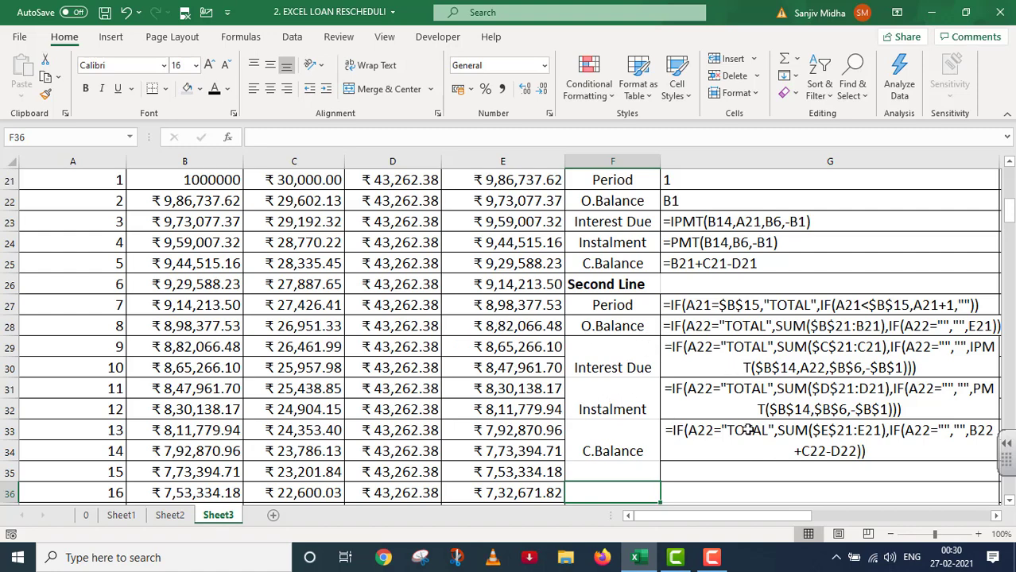
- Narrow column G to bring the after-rescheduling loan lease statement next to the formula labels
left_click_drag(697, 520, 767, 518)
scroll(768, 461, "up", 4)
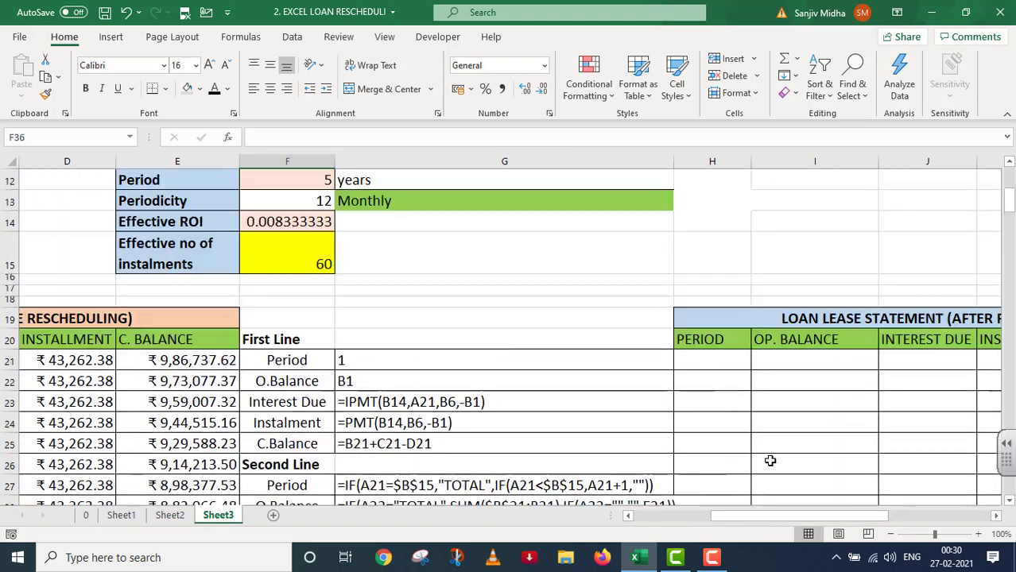
scroll(854, 430, "down", 2)
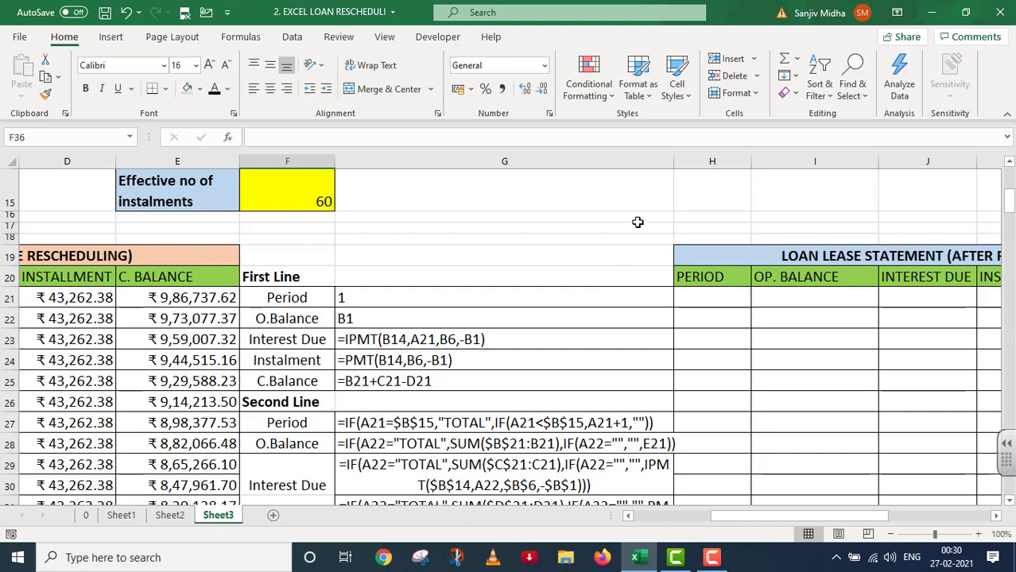
left_click_drag(673, 162, 360, 223)
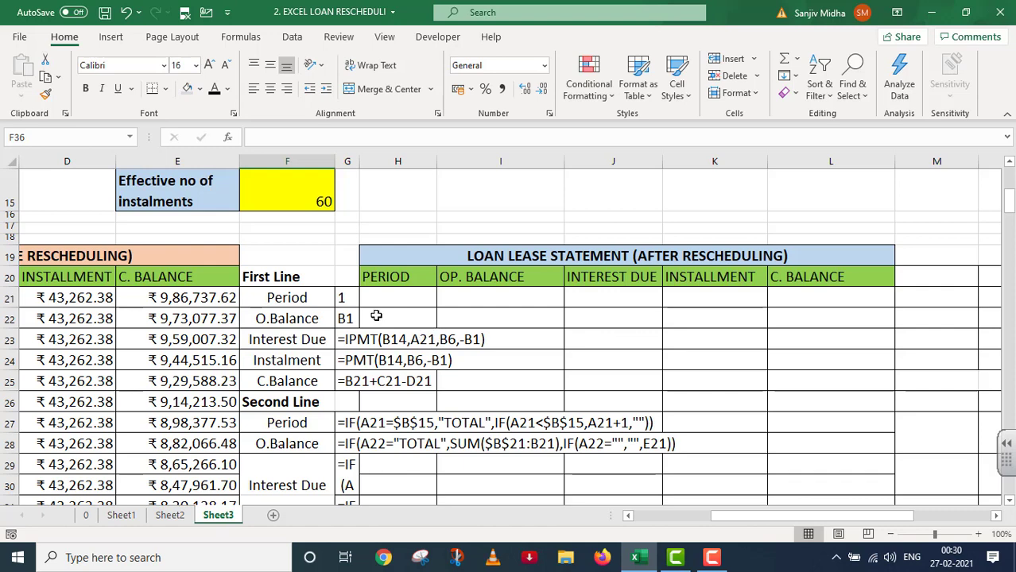
- Set the font colour of column G to white to hide its formula notes
left_click(347, 162)
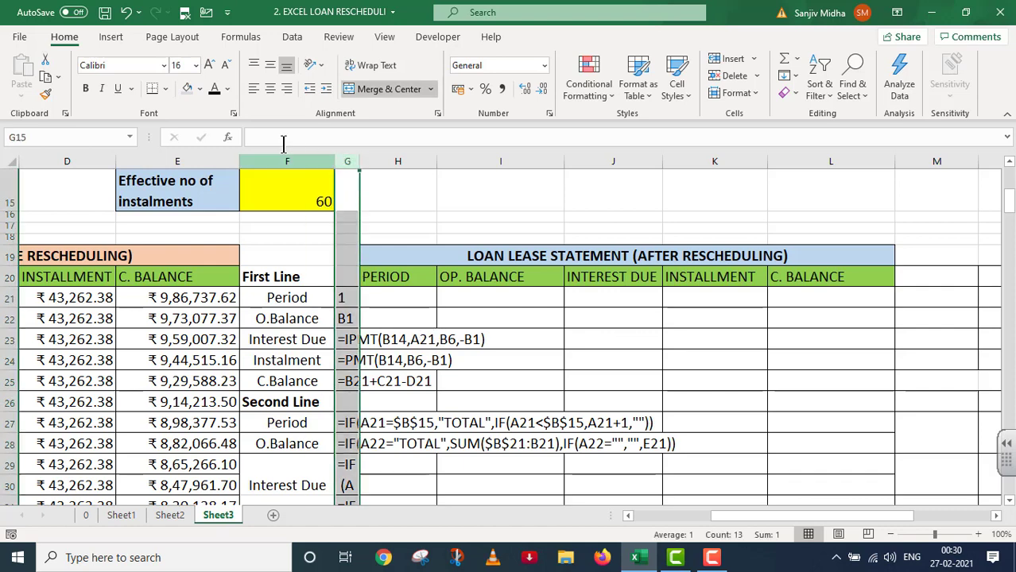
left_click(228, 88)
left_click(215, 150)
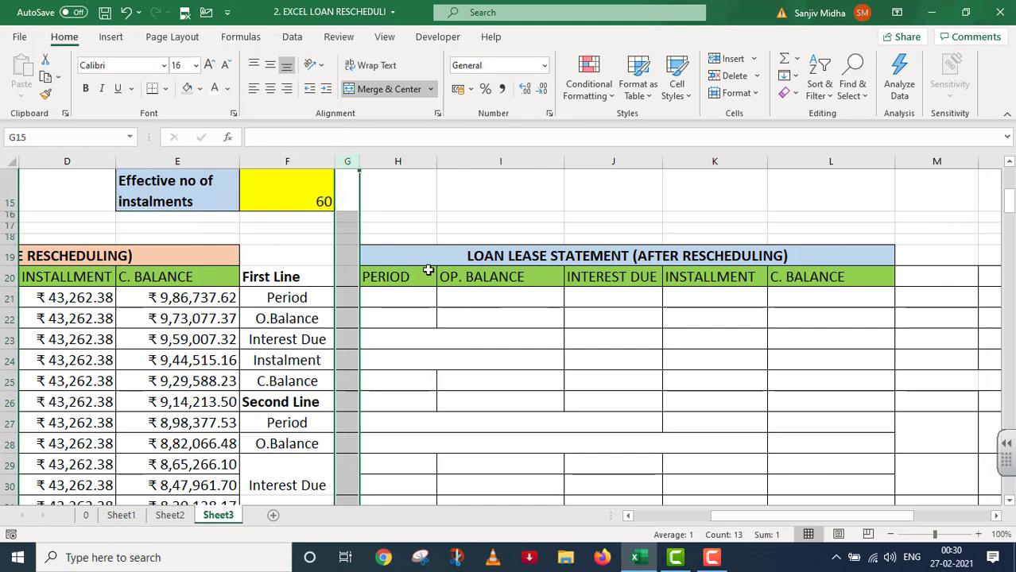
- Enter 1 as the first period in H21 of the after-rescheduling loan lease statement
left_click_drag(730, 517, 648, 521)
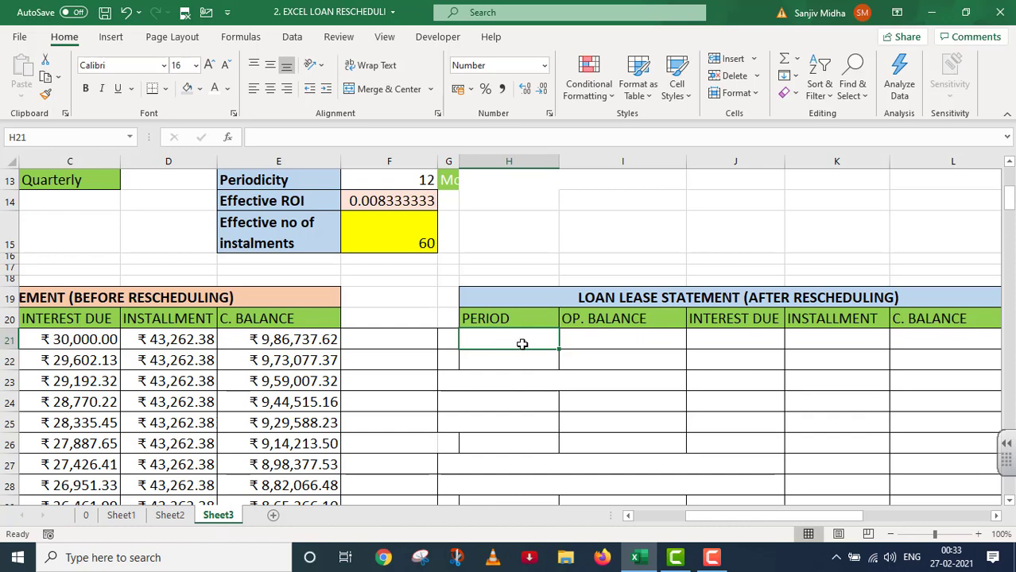
type("1")
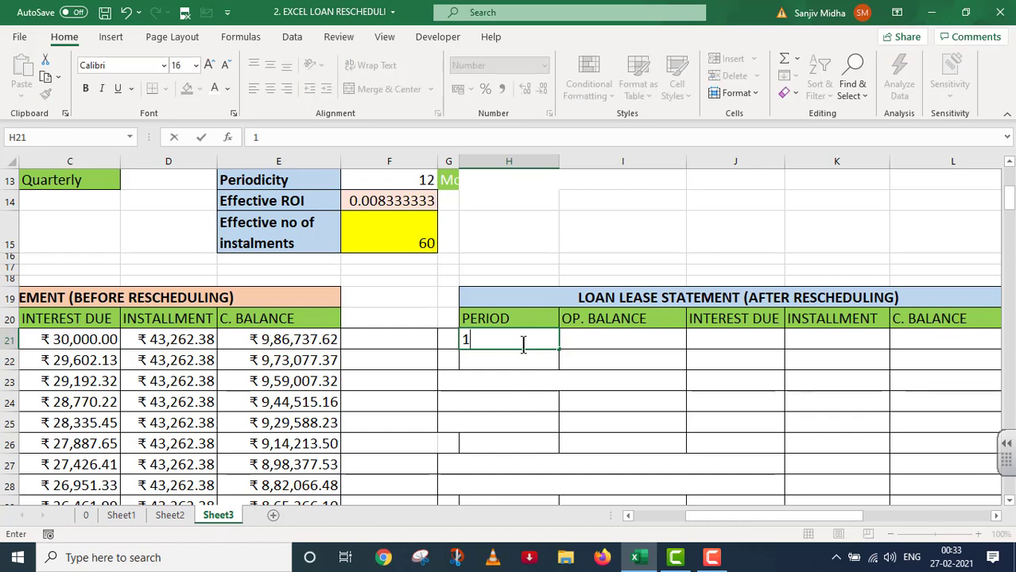
left_click(598, 341)
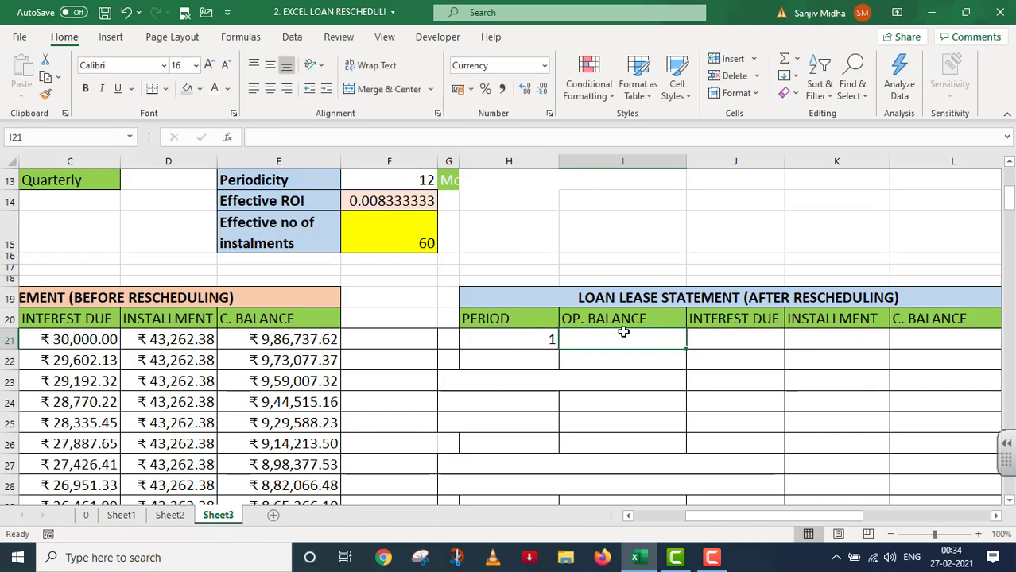
- Link the after-rescheduling opening balance in I21 to the period 20 closing balance with =E40
scroll(270, 362, "down", 6)
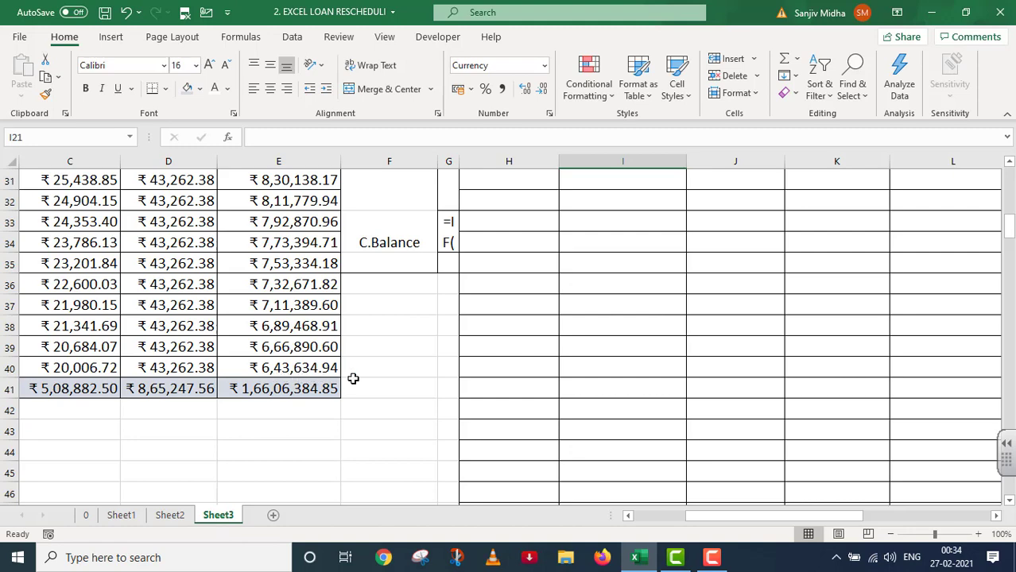
scroll(354, 379, "up", 6)
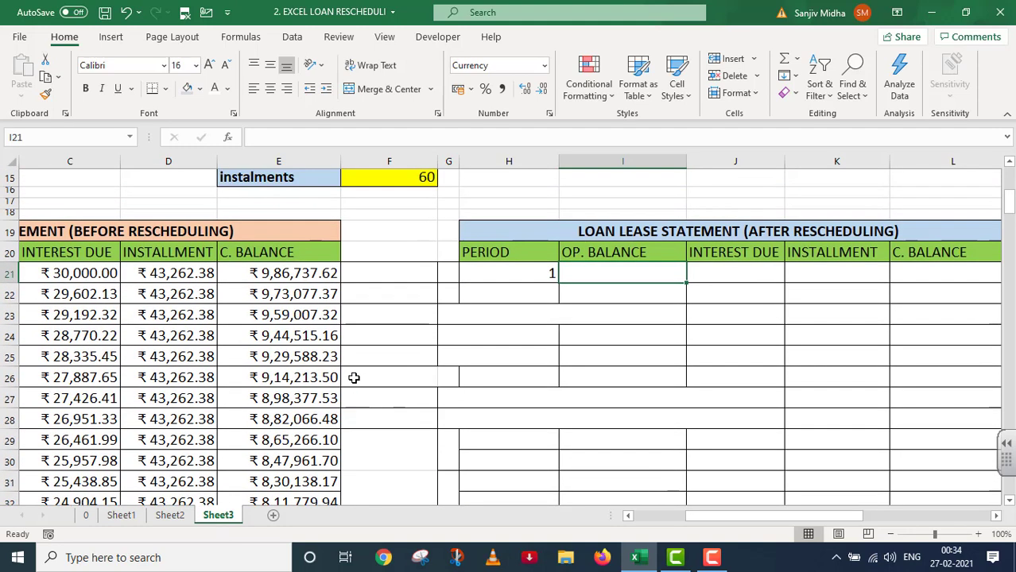
double_click(604, 339)
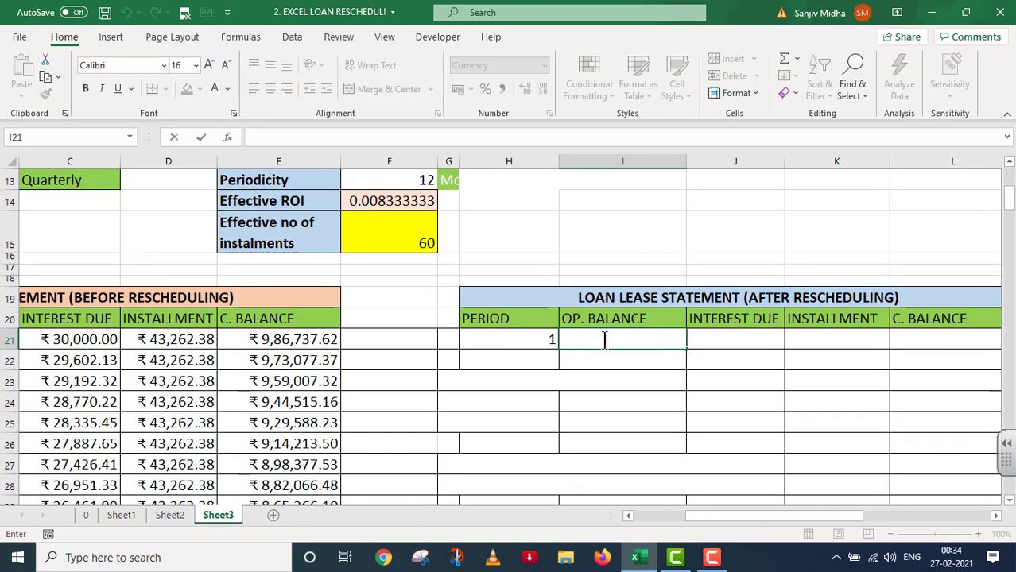
type("=")
scroll(296, 389, "down", 5)
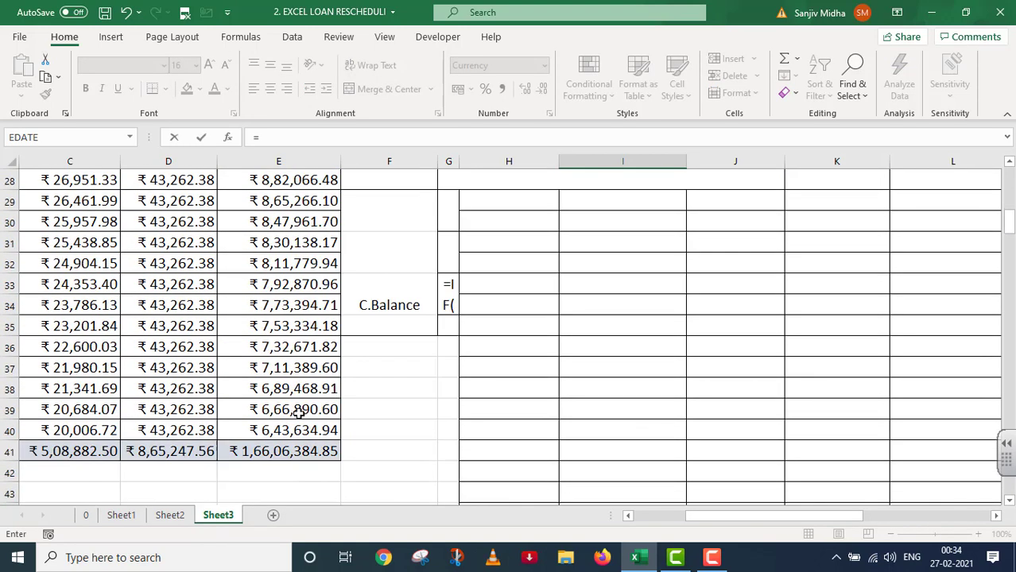
left_click(286, 432)
scroll(399, 424, "up", 4)
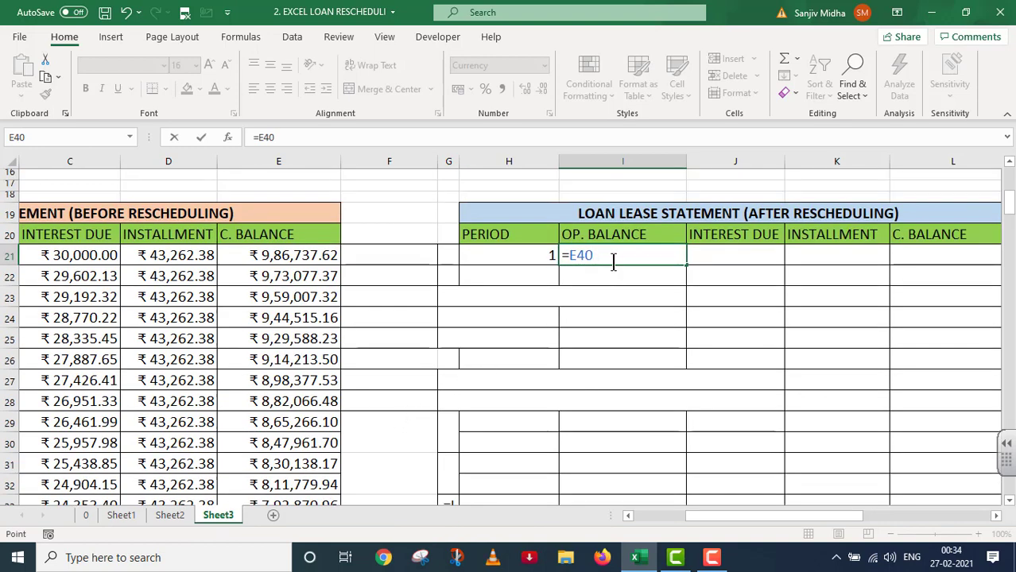
scroll(614, 262, "down", 2)
scroll(614, 261, "down", 3)
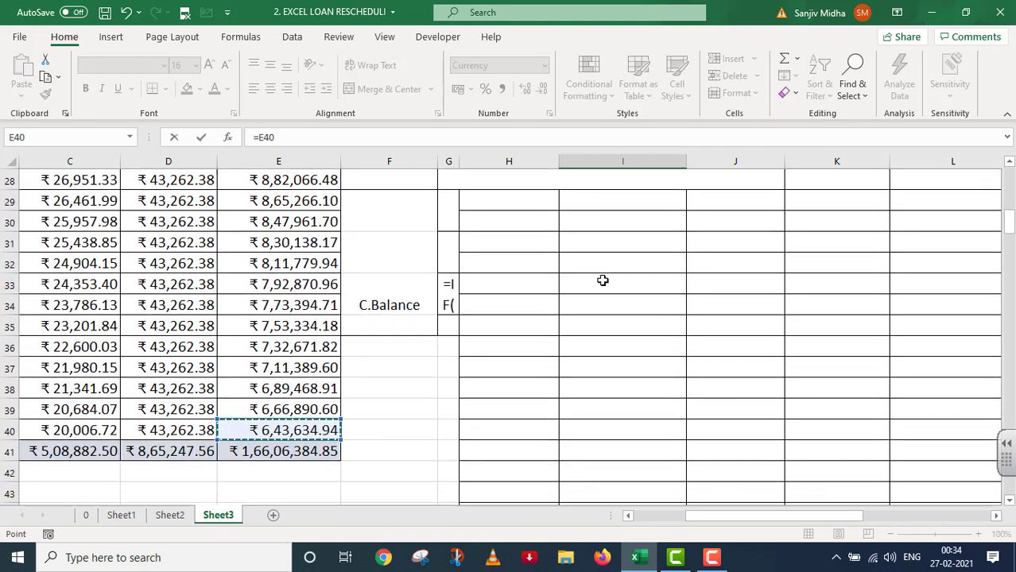
scroll(368, 415, "up", 4)
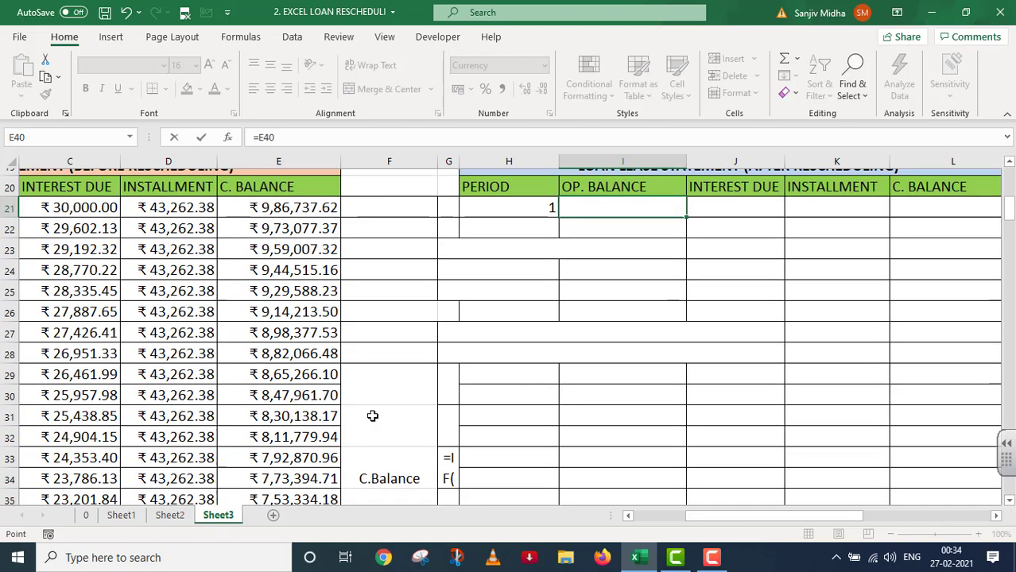
key("Return")
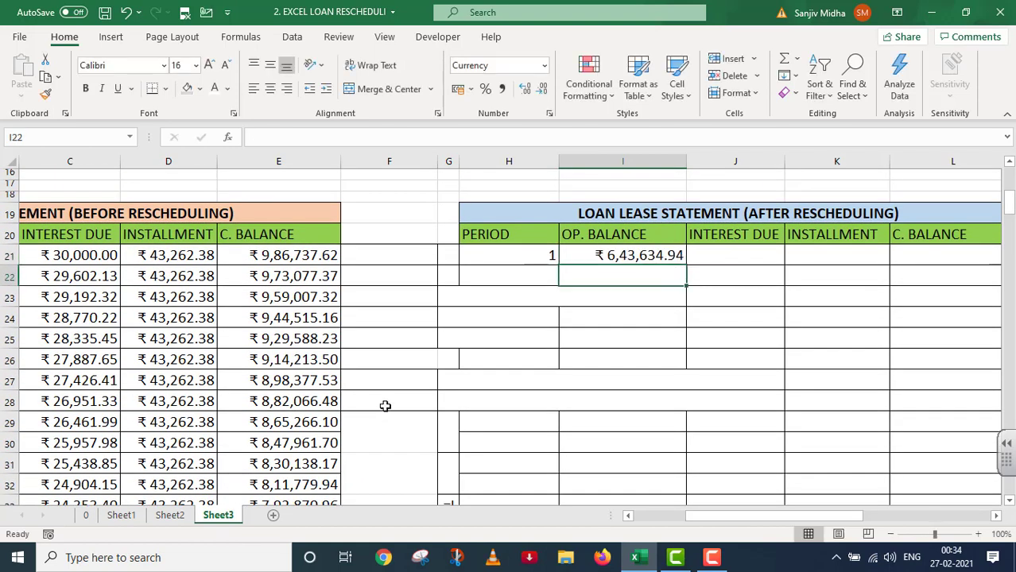
- Replace the content of I21 with an FV formula using B14 as the rate and B15 as the number of periods
left_click(650, 254)
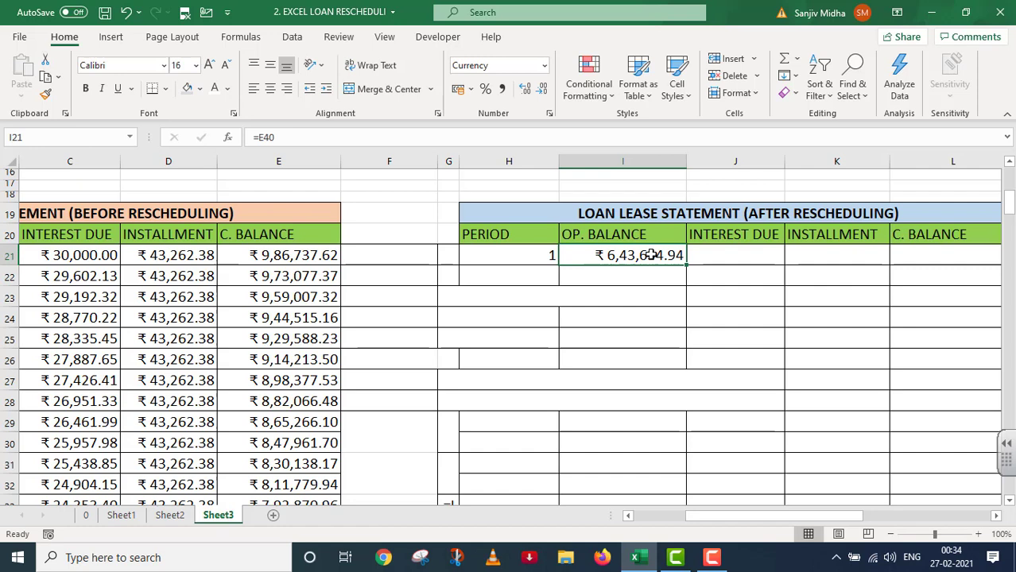
key("BackSpace")
type("=FV(")
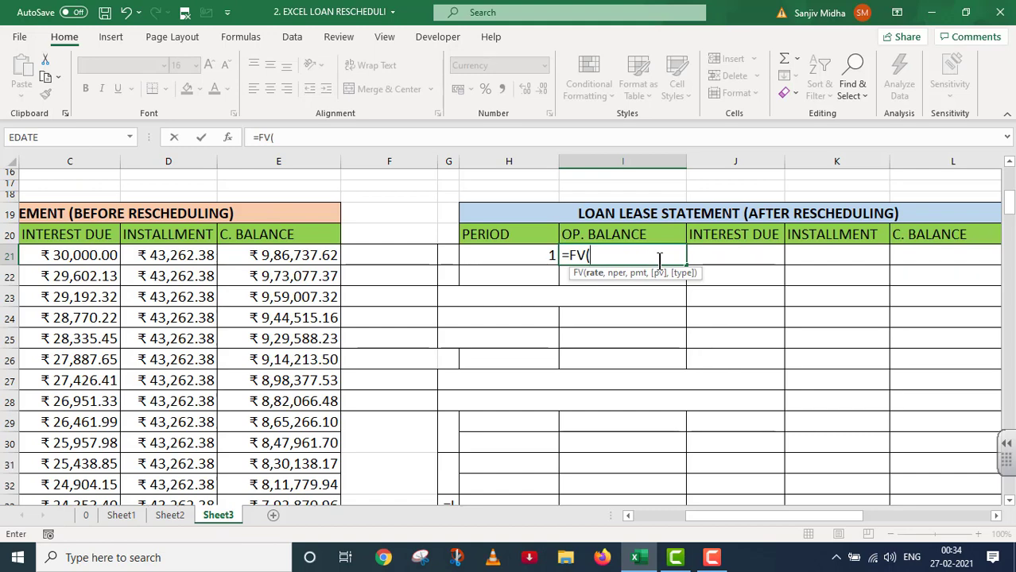
scroll(646, 313, "up", 3)
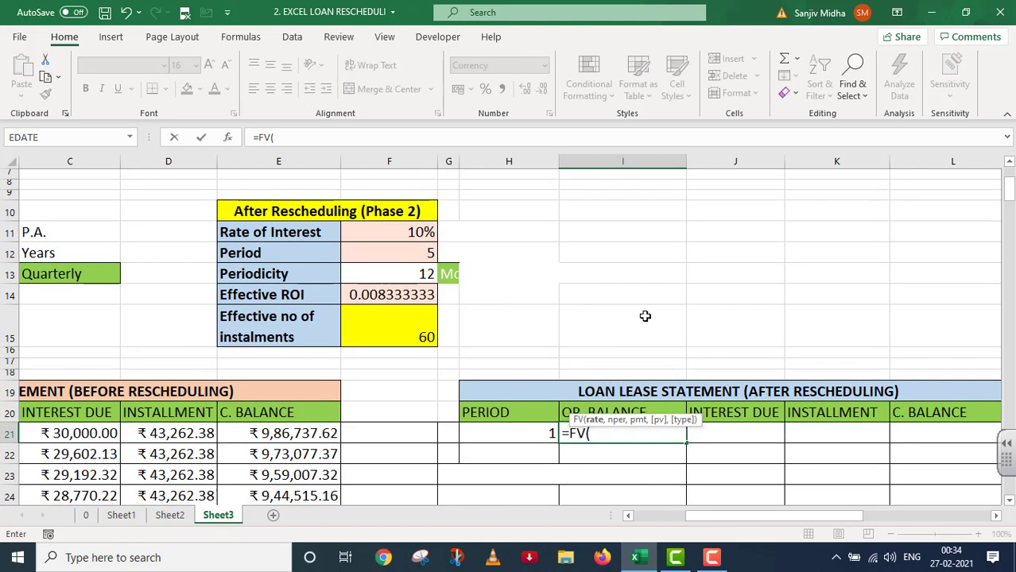
scroll(645, 317, "left", 2)
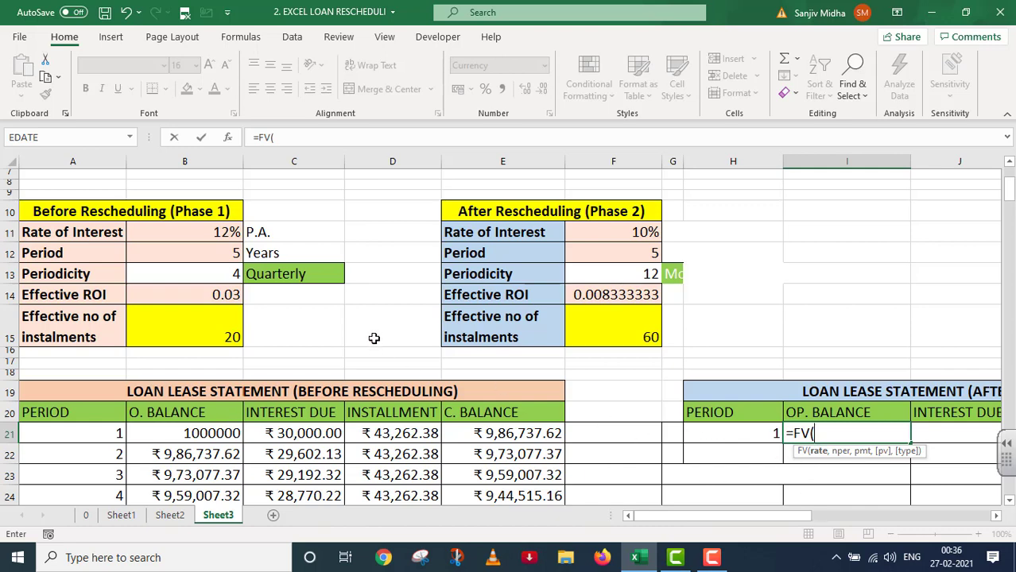
left_click(205, 295)
type(",")
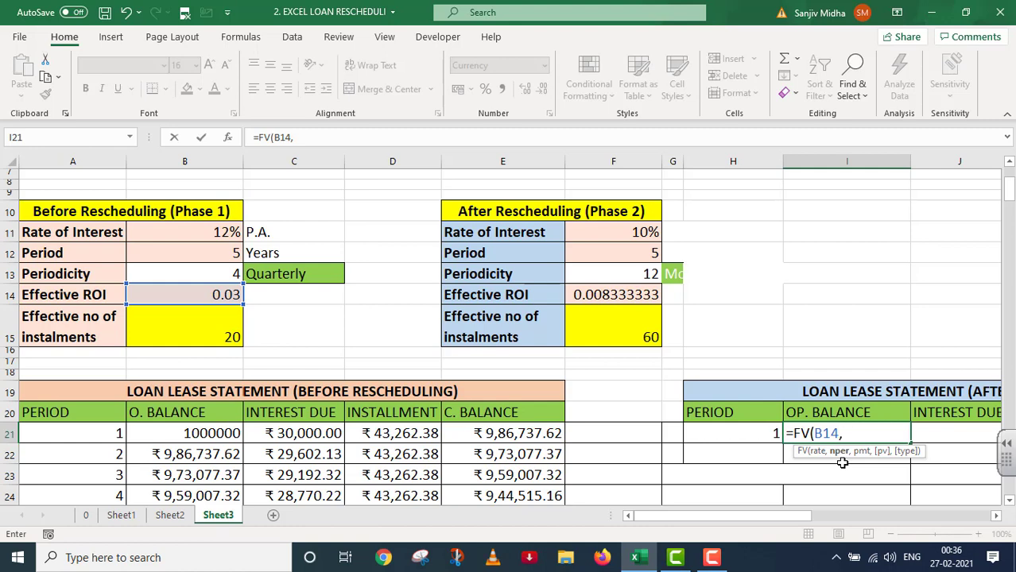
left_click(206, 331)
type(",")
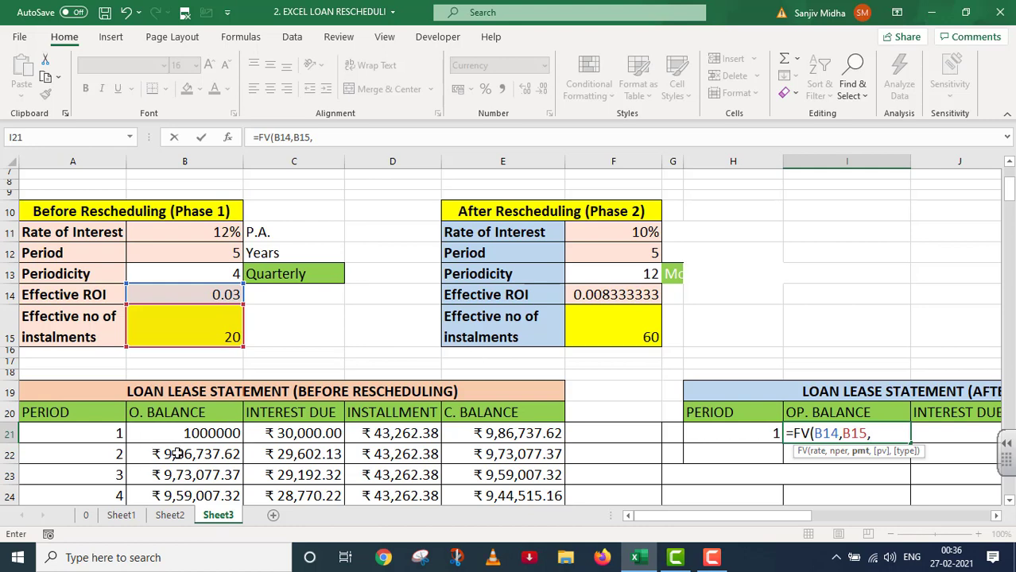
- Complete the opening balance formula in I21 with payment D21 and present value -B1, giving =FV(B14,B15,D21,-B1)
left_click(412, 435)
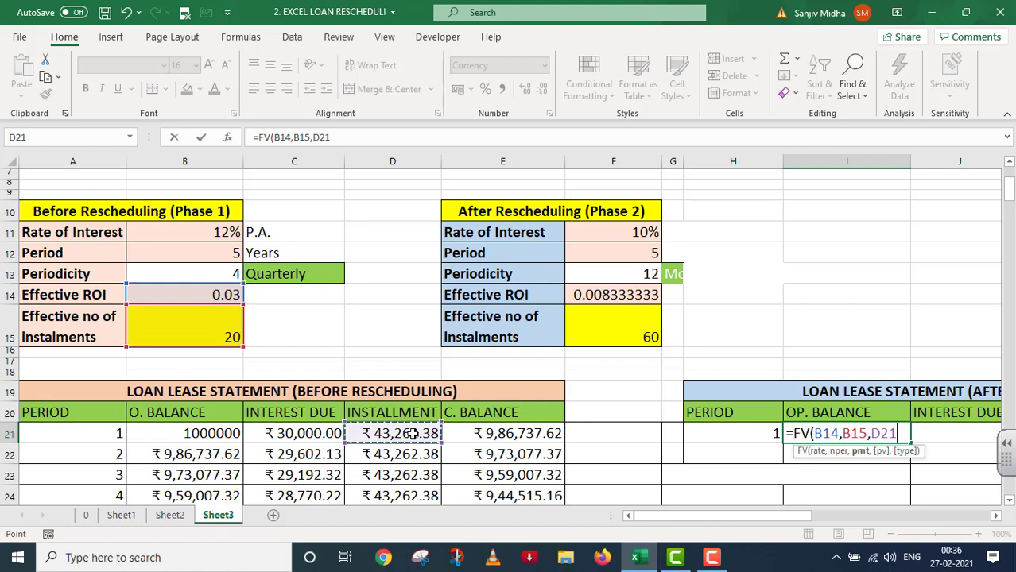
type(",-")
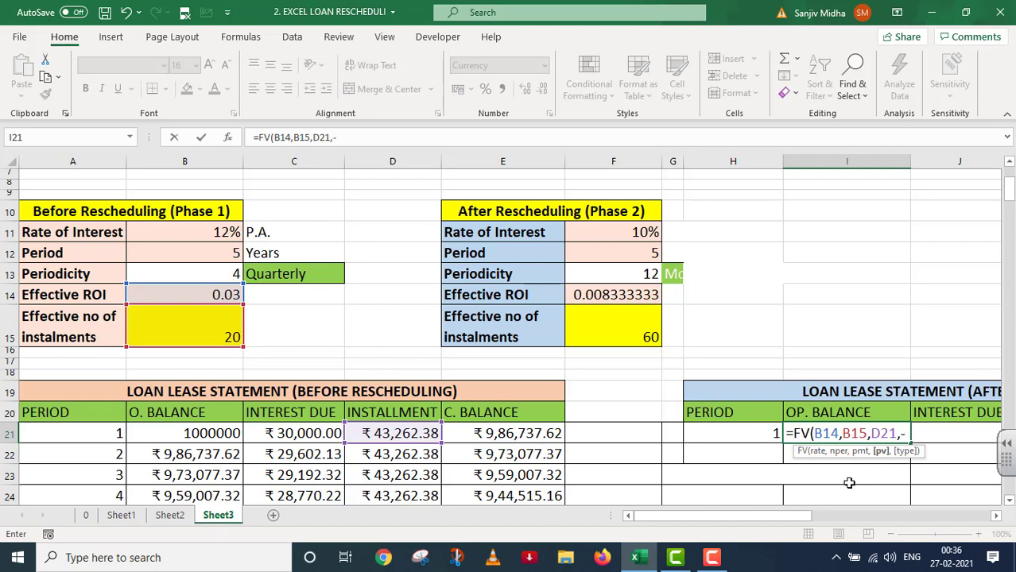
scroll(821, 457, "up", 2)
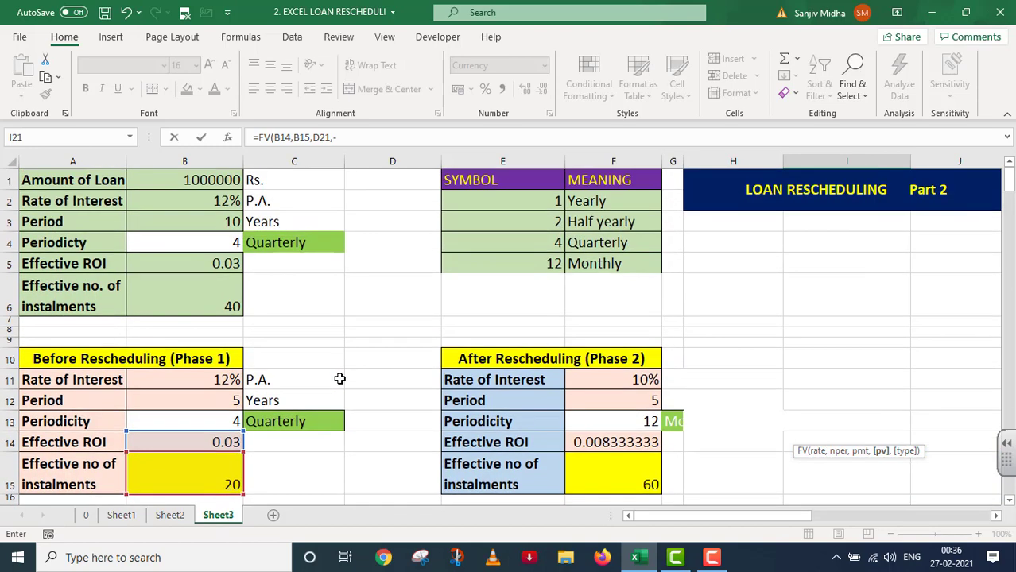
left_click(191, 179)
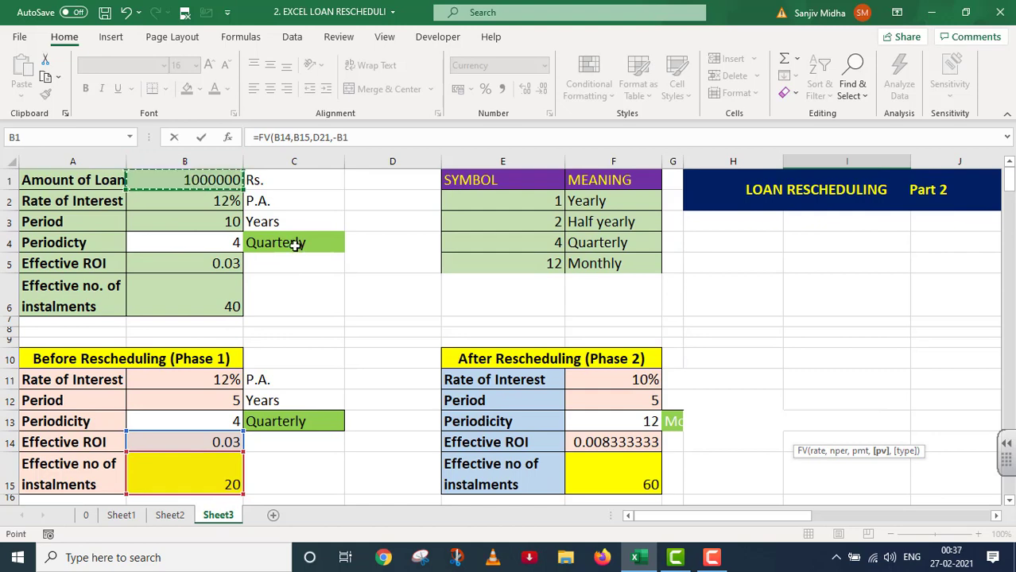
scroll(368, 243, "down", 1)
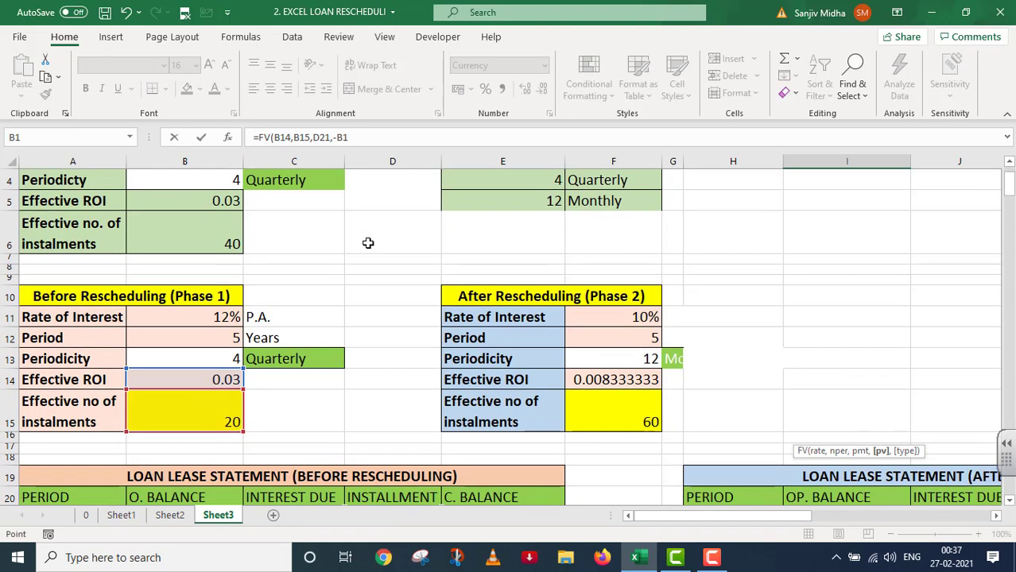
scroll(368, 243, "down", 1)
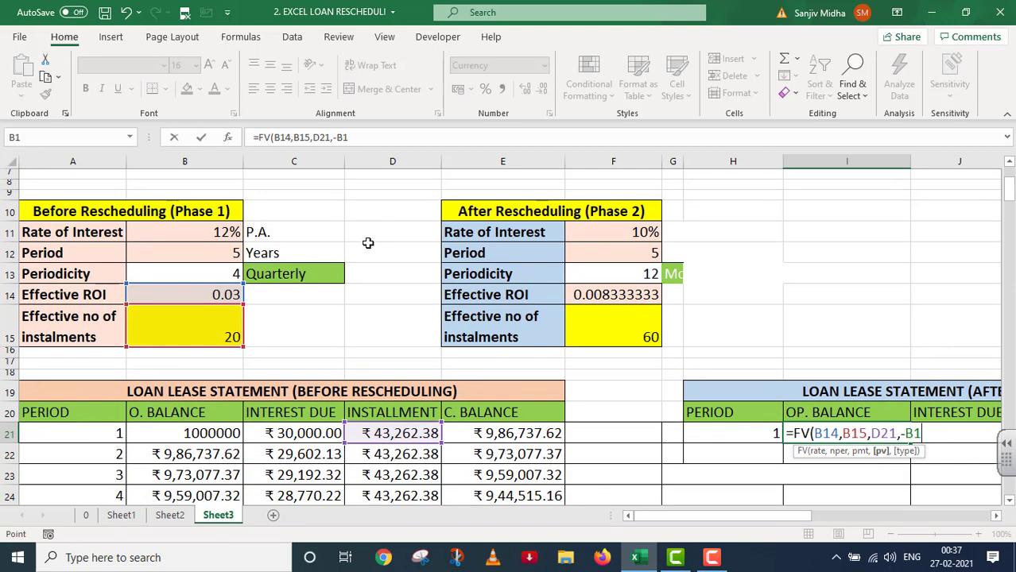
type(")")
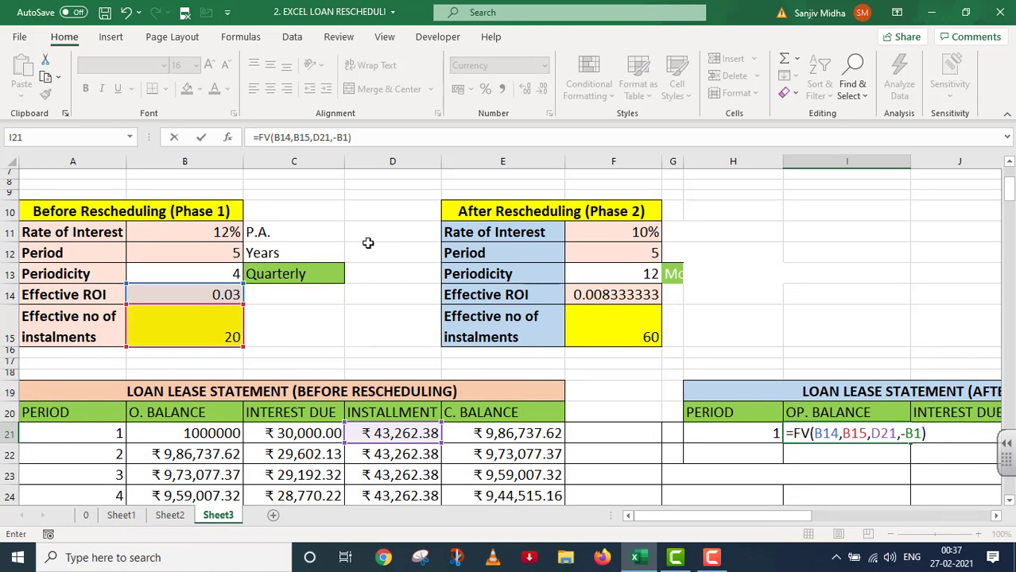
key("Return")
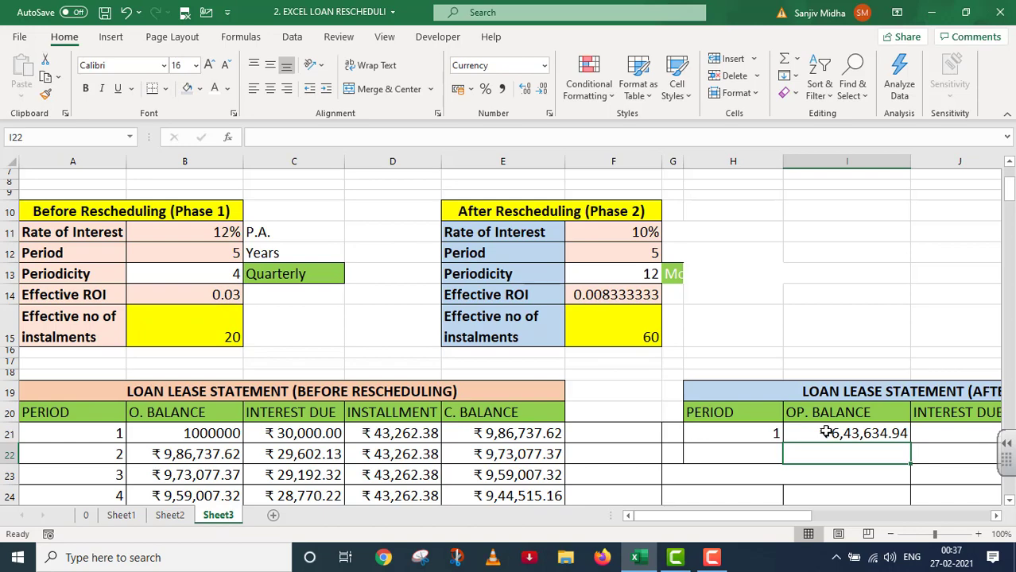
- Enter =E40 in I15 as a cross-check of the FV opening balance against the period 20 closing balance
left_click(819, 336)
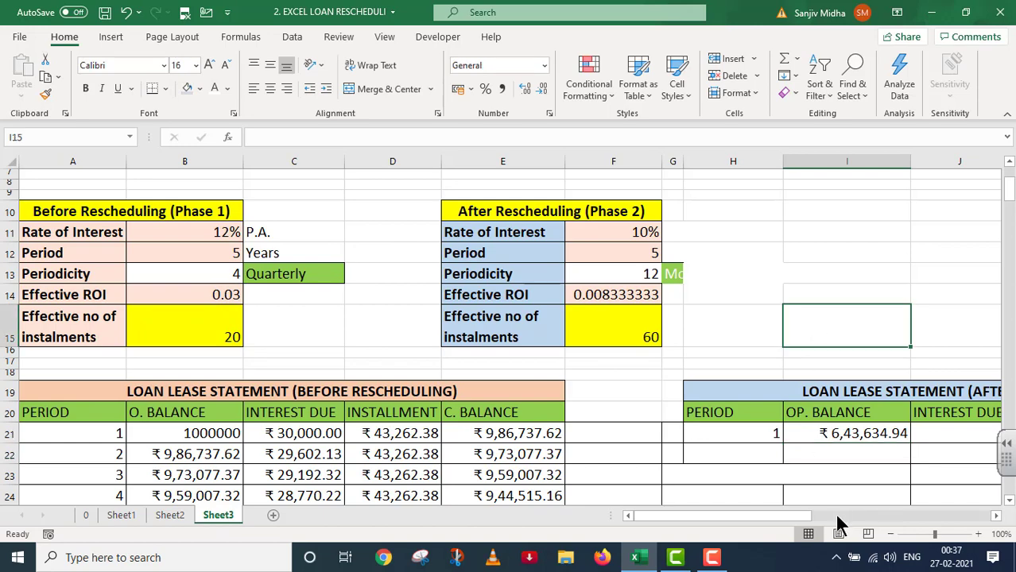
scroll(825, 432, "down", 4)
scroll(644, 422, "down", 2)
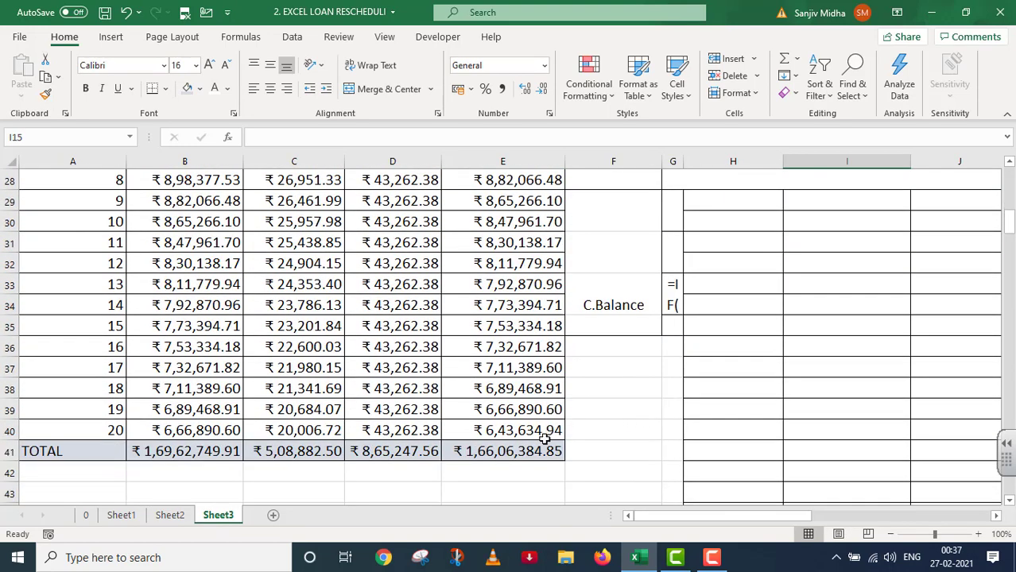
scroll(662, 406, "up", 5)
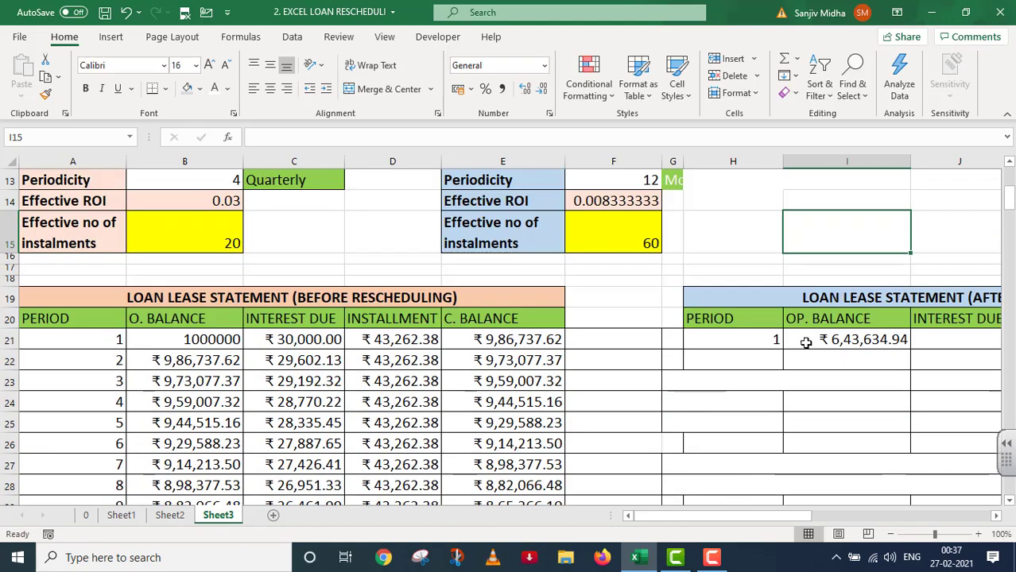
type("=")
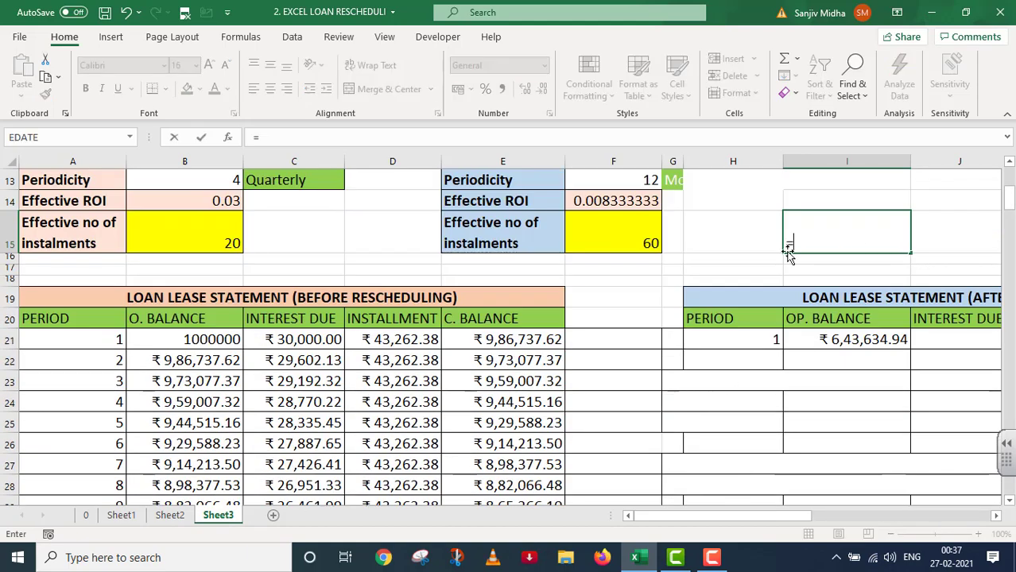
scroll(505, 442, "down", 3)
scroll(505, 441, "down", 3)
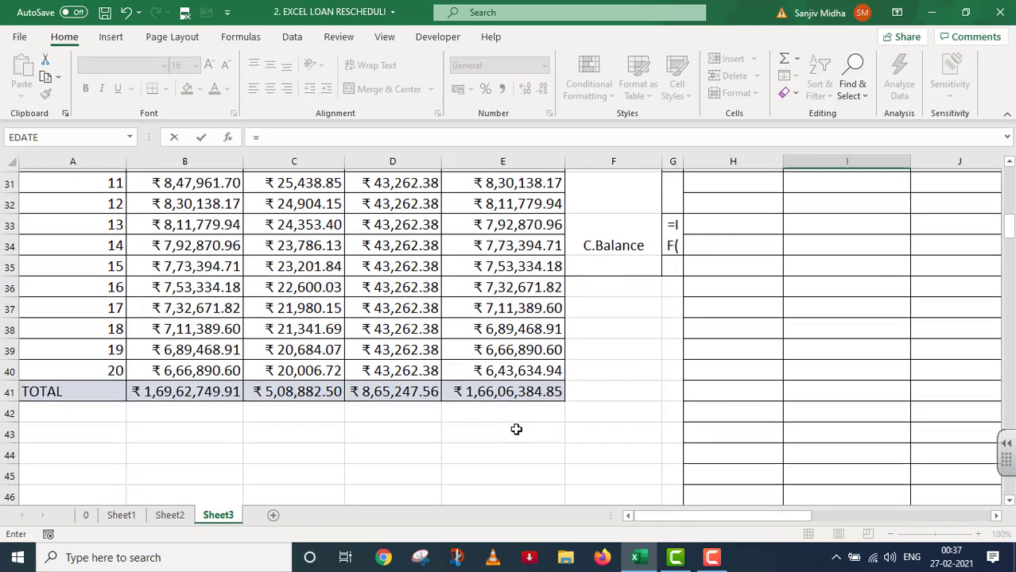
left_click(492, 371)
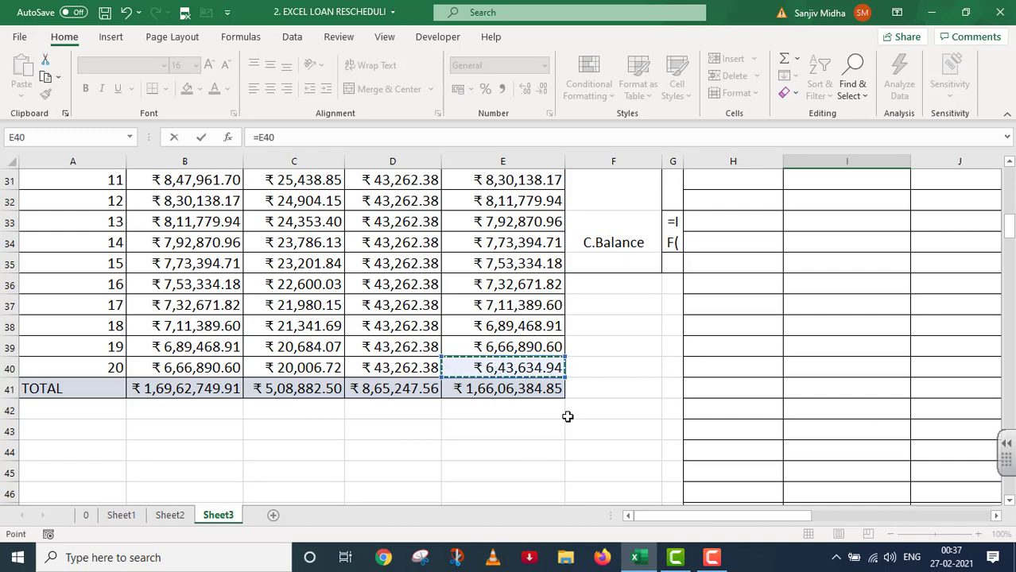
scroll(569, 418, "up", 6)
scroll(569, 419, "up", 1)
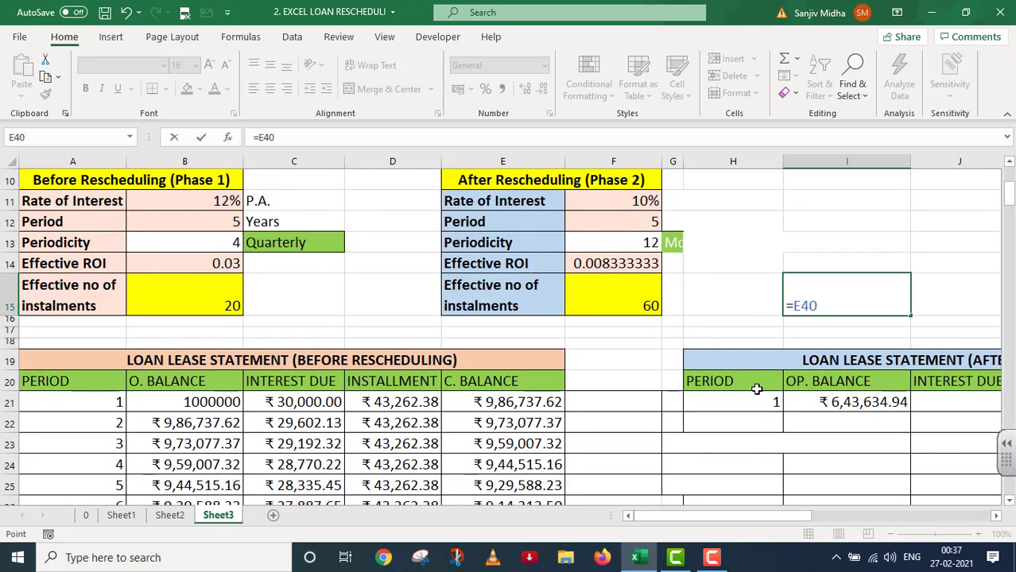
key("Return")
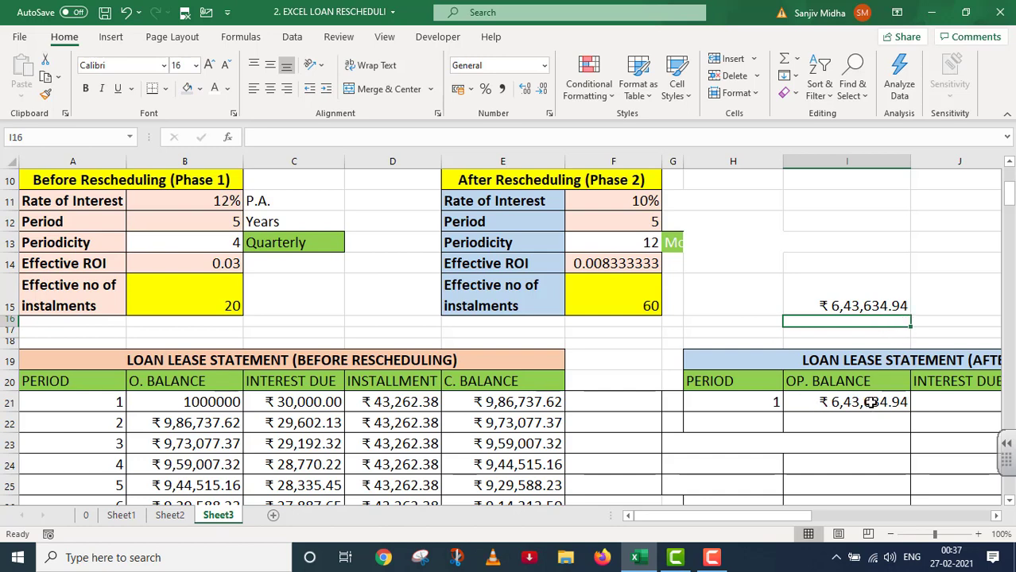
- Clear the =E40 cross-check formula from I15
double_click(856, 302)
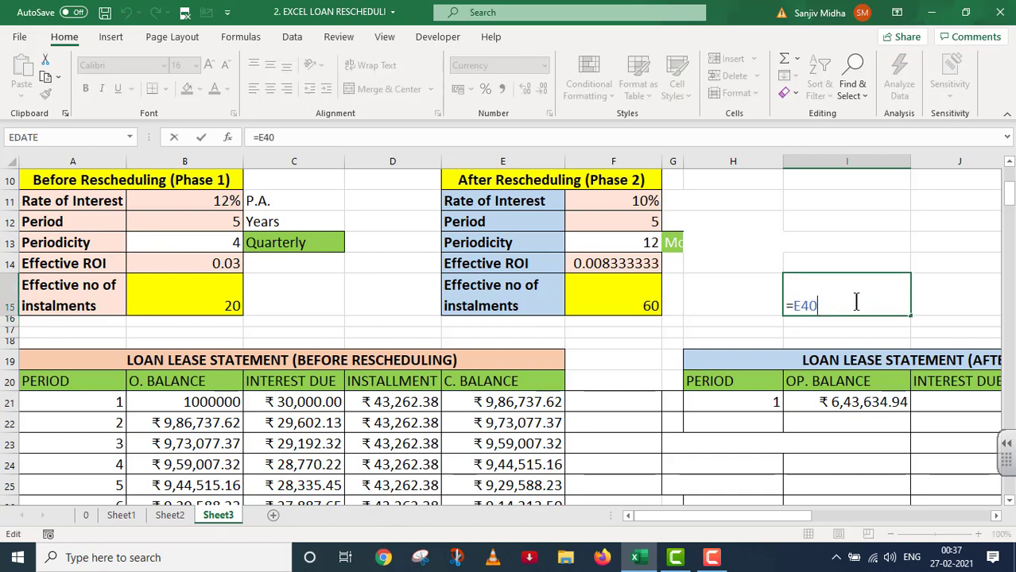
key("Escape")
- Set the after-rescheduling Periodicity in F13 to 1
left_click_drag(747, 513, 800, 515)
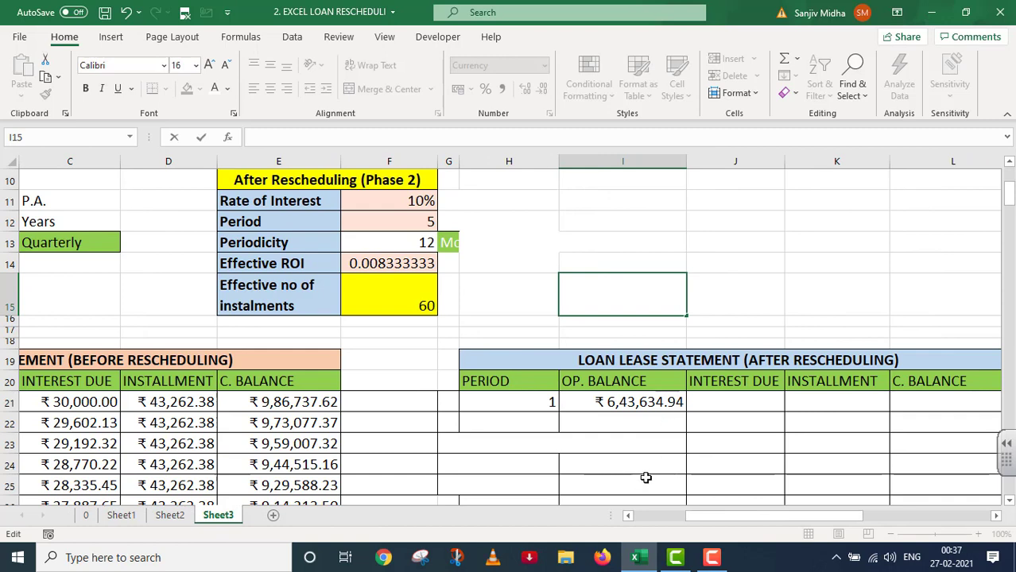
left_click(417, 242)
left_click(444, 244)
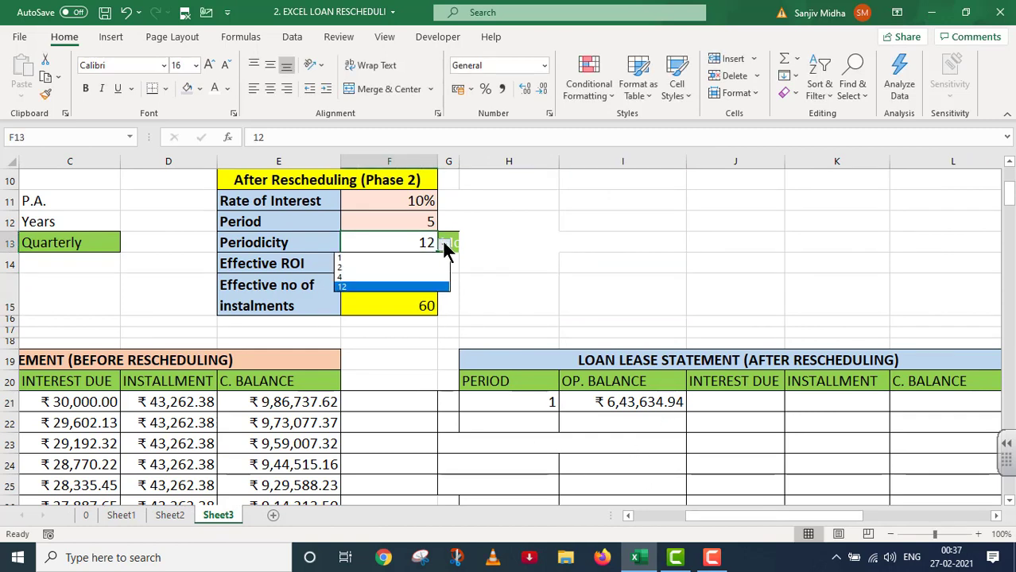
left_click(405, 259)
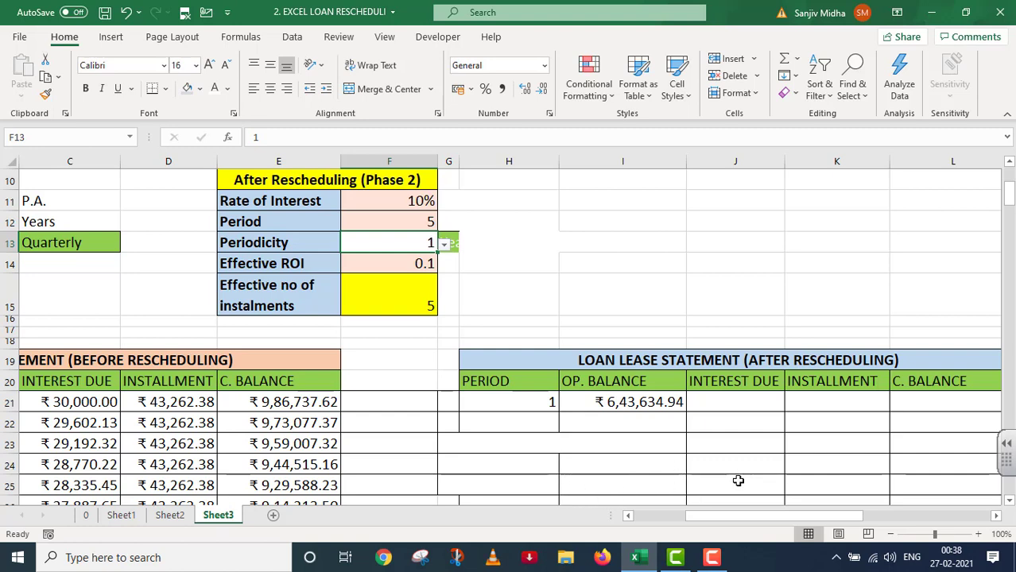
- Start the interest due formula in J21 with IPMT, using F14 as the rate and H21 as the period
left_click(729, 403)
type("=")
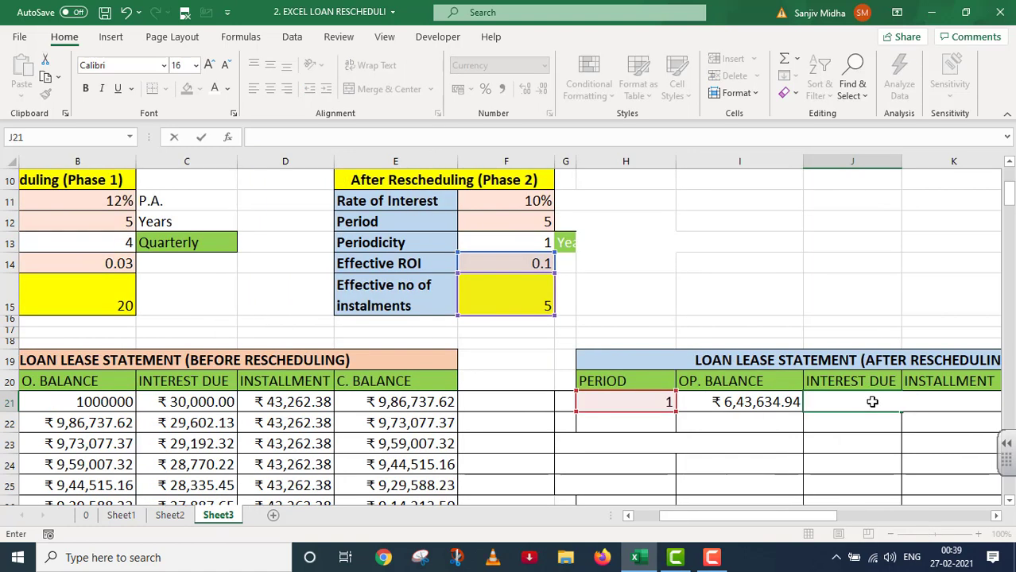
type("=")
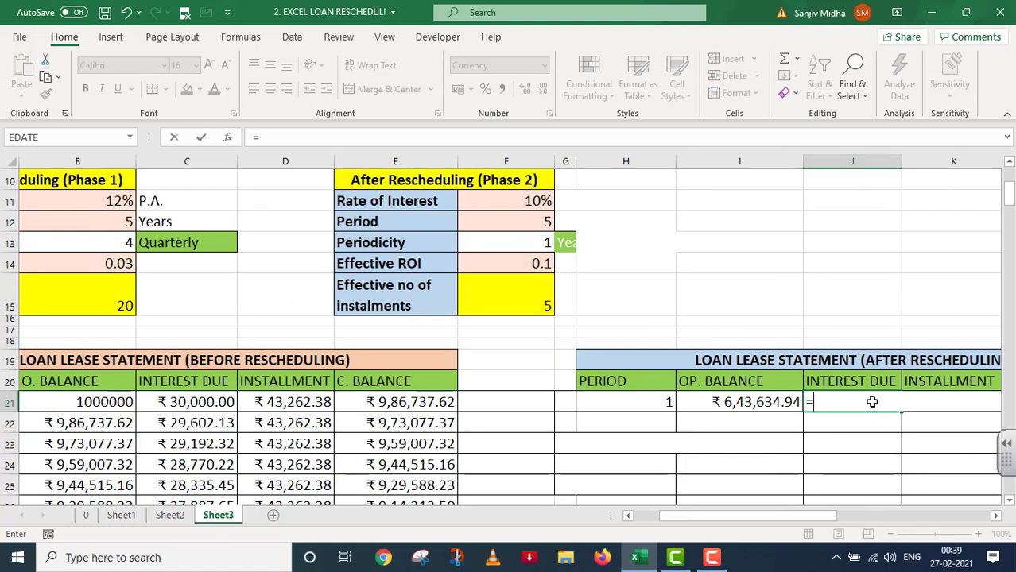
type("IPMT(")
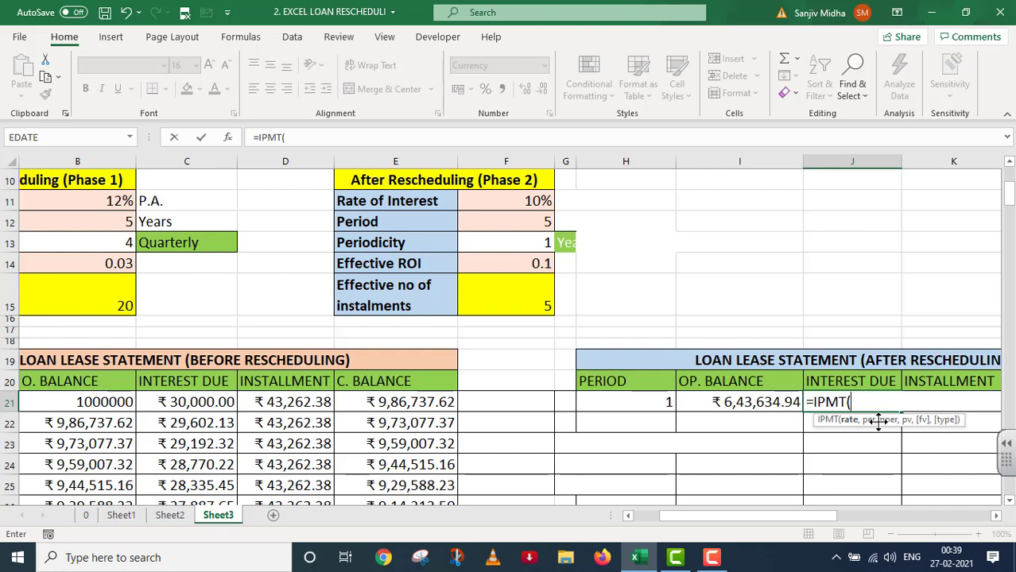
type("F14")
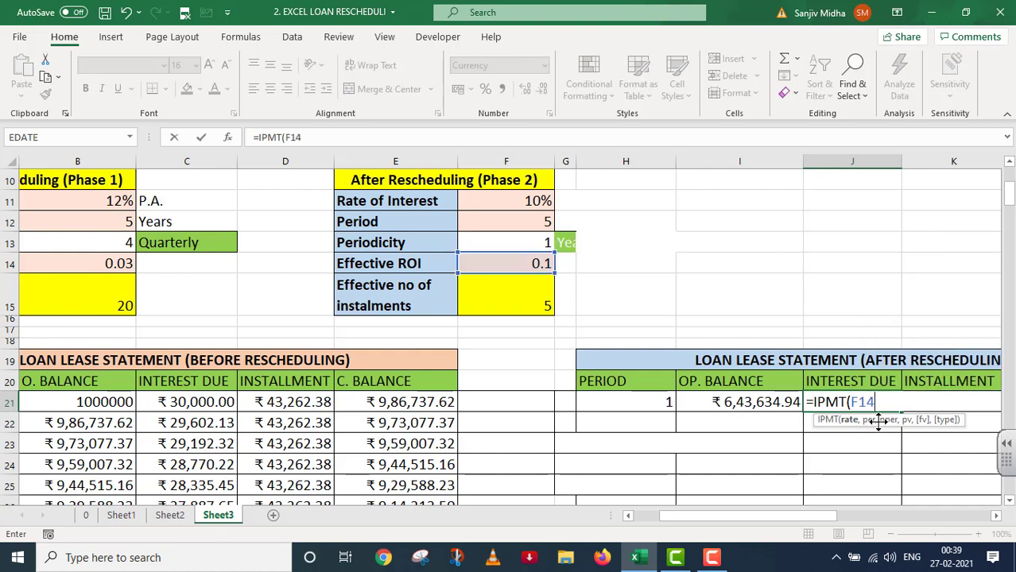
type(",")
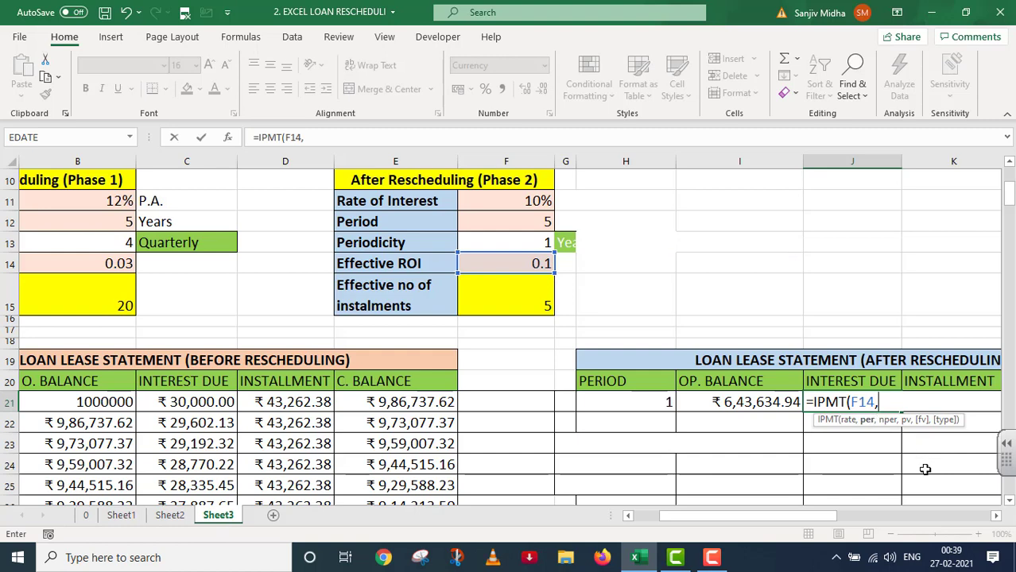
left_click(637, 401)
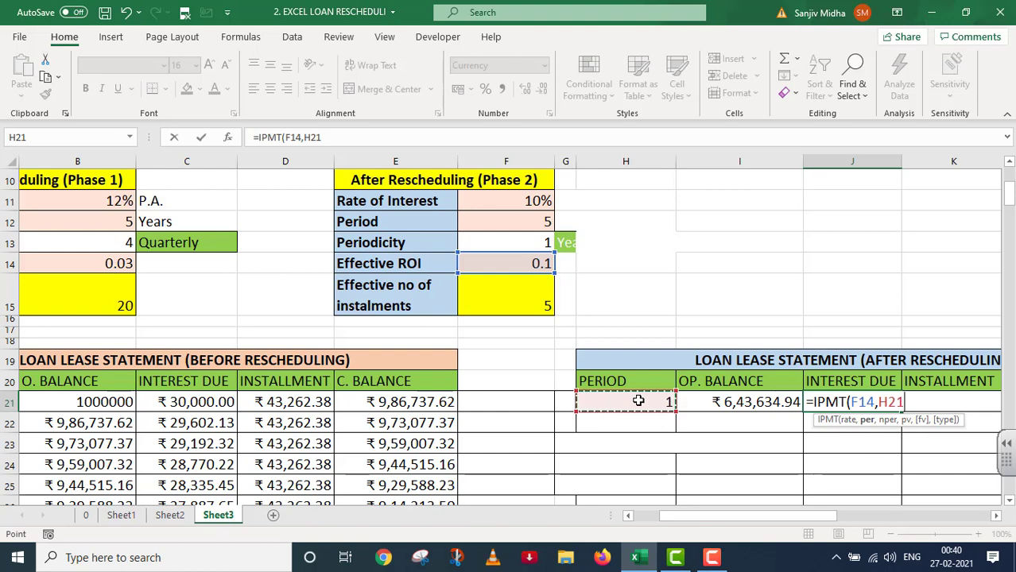
type(",")
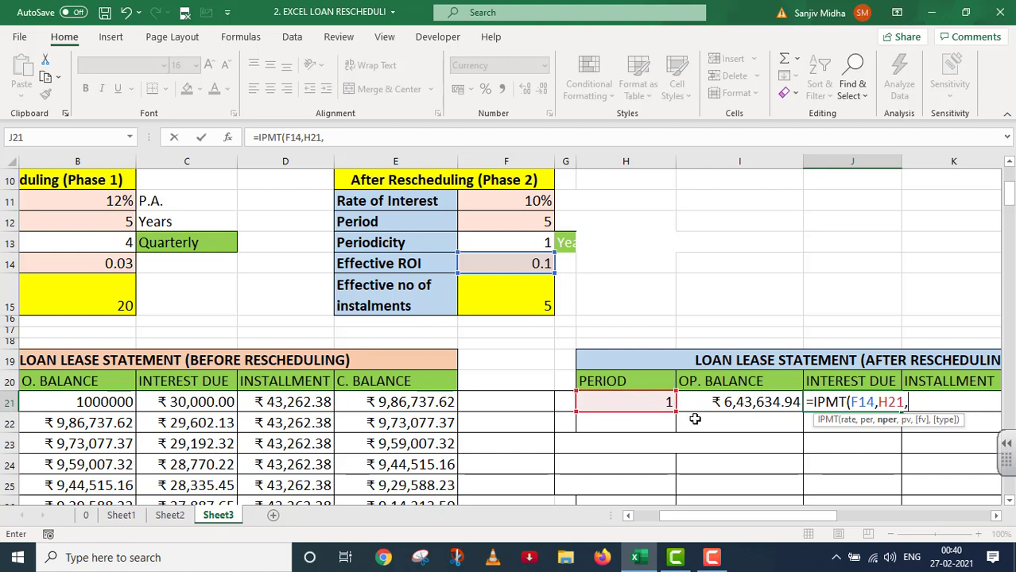
- Complete the interest formula in J21 with F15 as the number of periods and -I21 as the present value, giving =IPMT(F14,H21,F15,-I21)
left_click(534, 296)
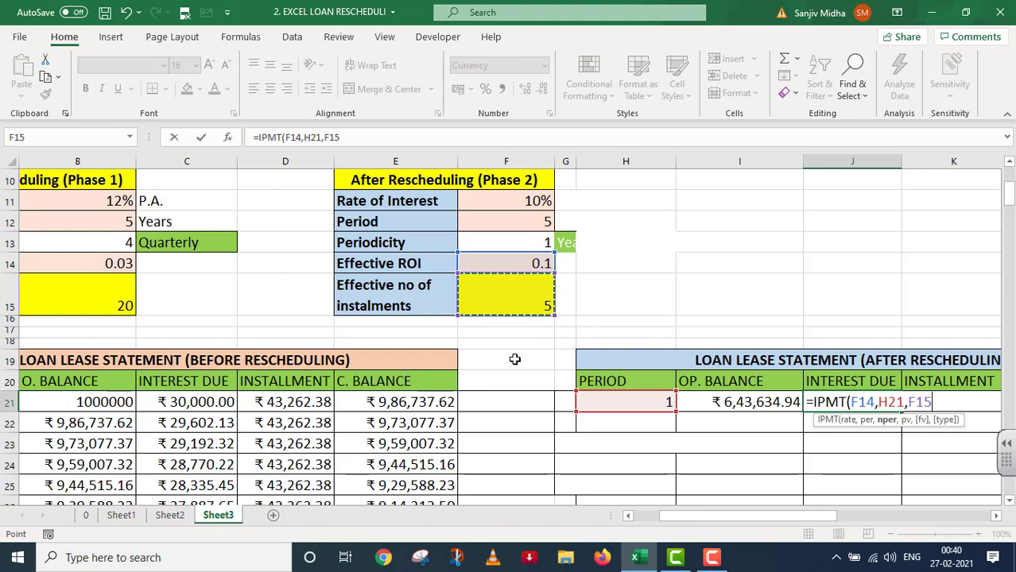
type(",")
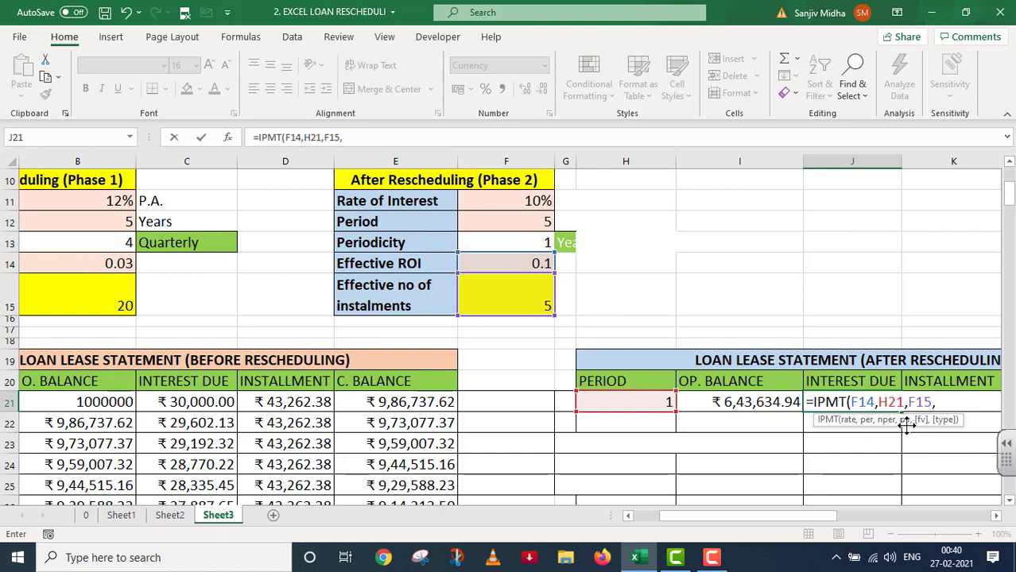
left_click(715, 404)
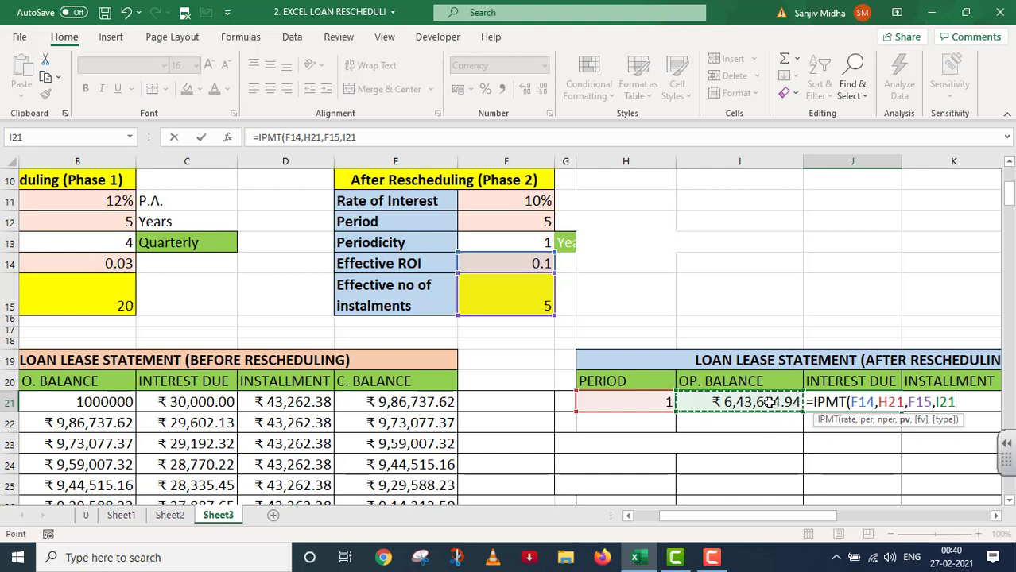
left_click(935, 401)
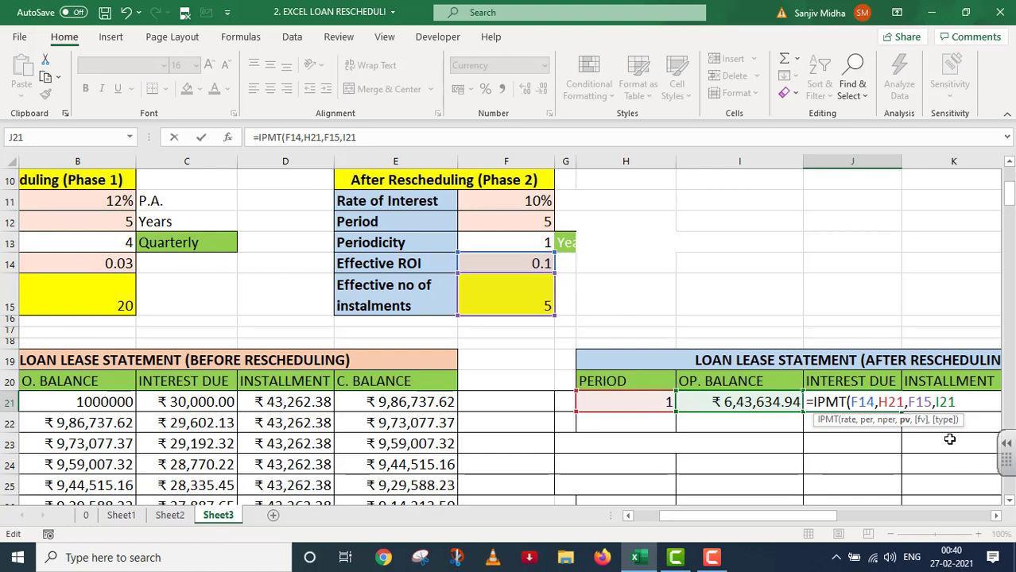
type("-")
type(")")
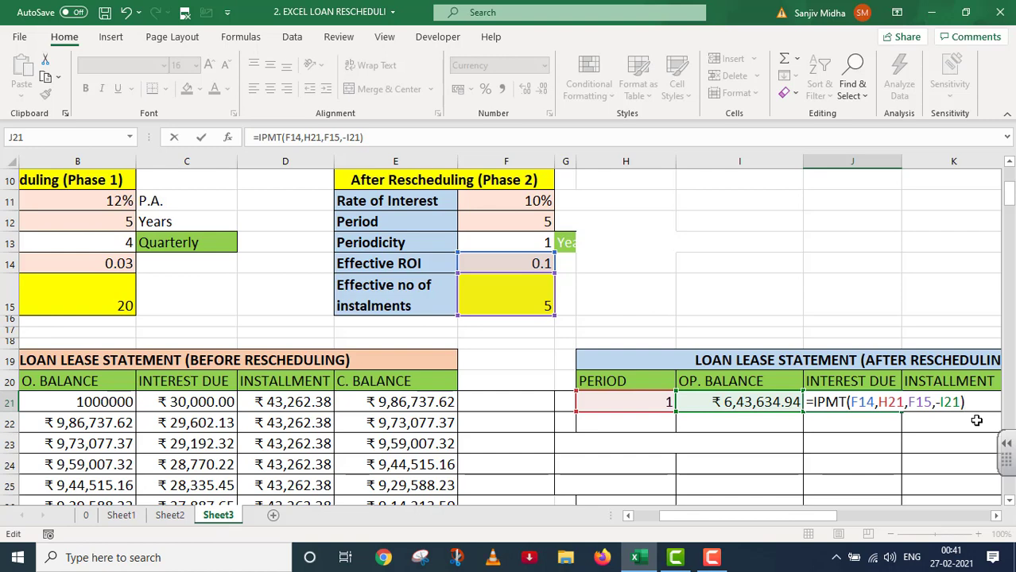
key("Return")
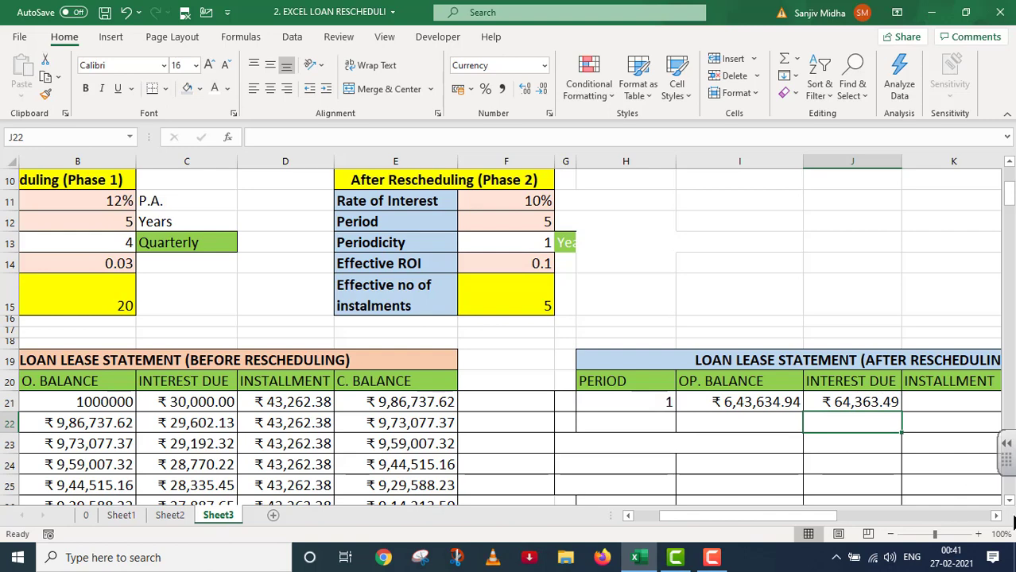
key("Up")
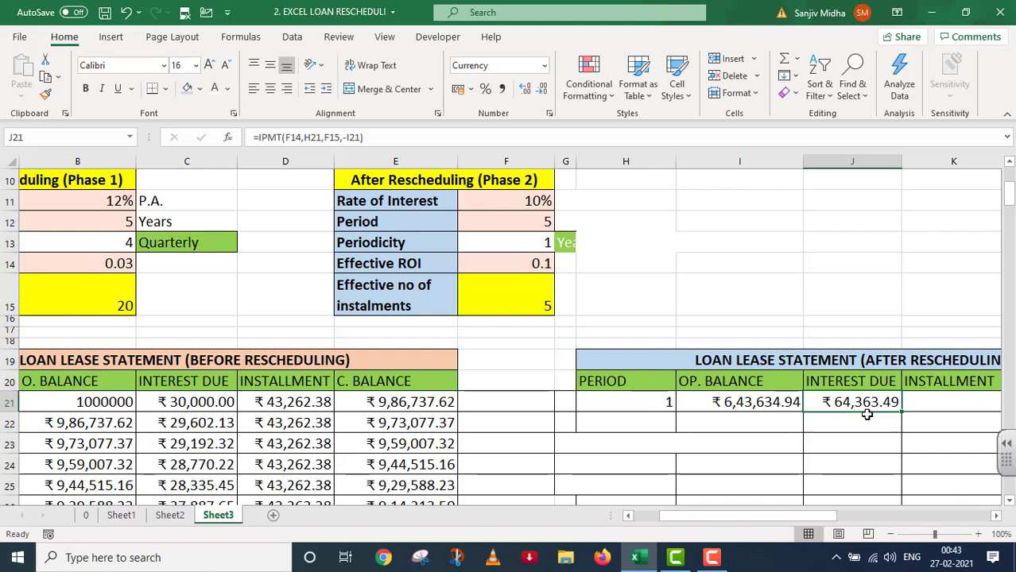
- Start the installment formula in K21 with PMT, using F14 as the rate and F15 as the number of periods
left_click_drag(814, 515, 856, 519)
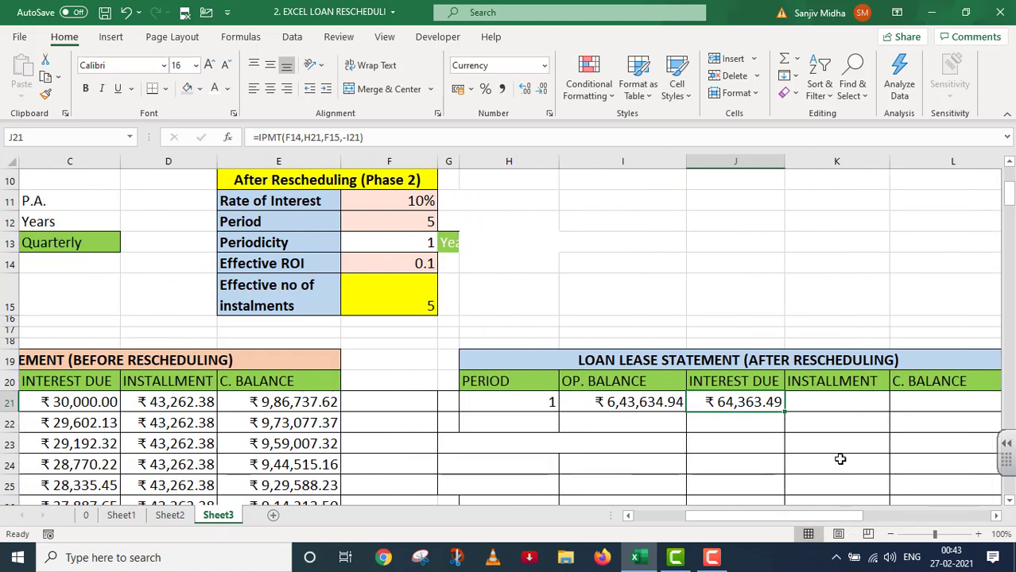
left_click(821, 399)
type("=")
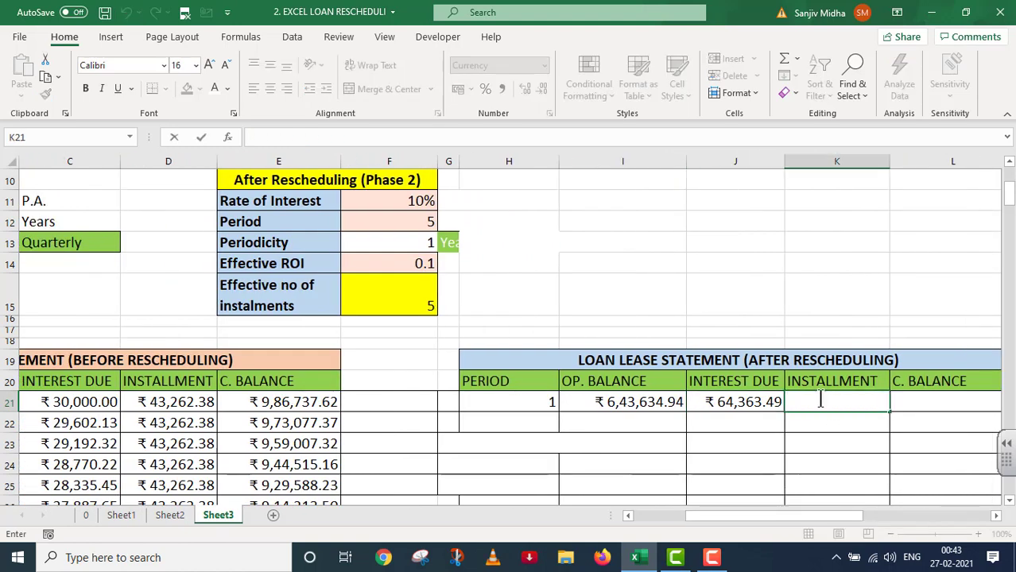
type("P")
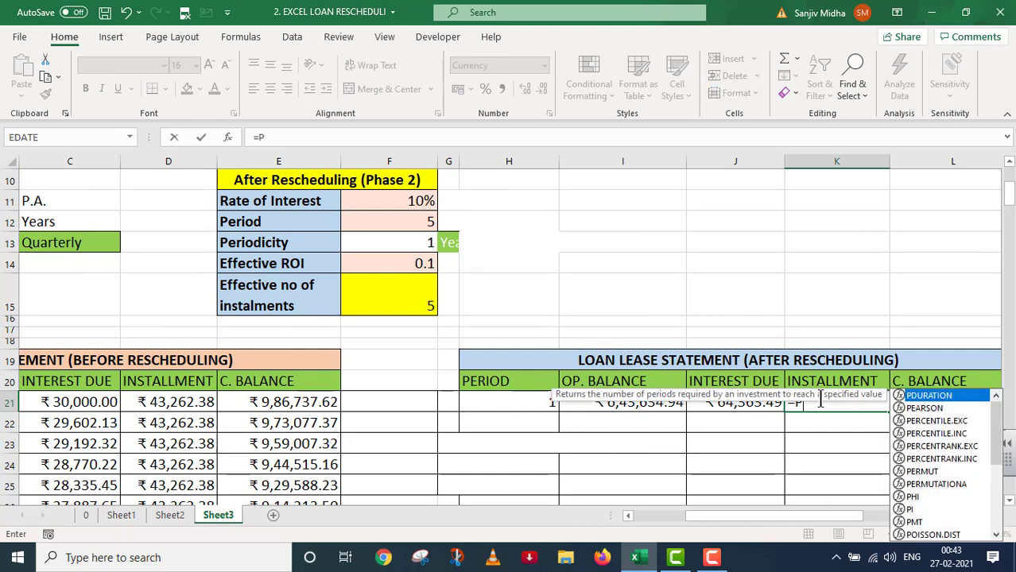
type("MT(")
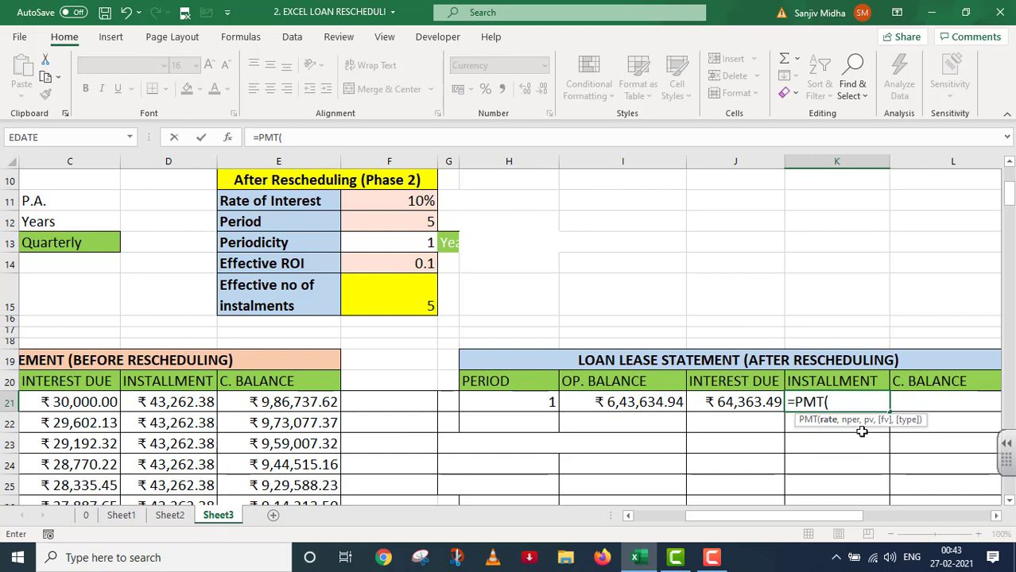
left_click(398, 266)
type(",")
left_click(403, 295)
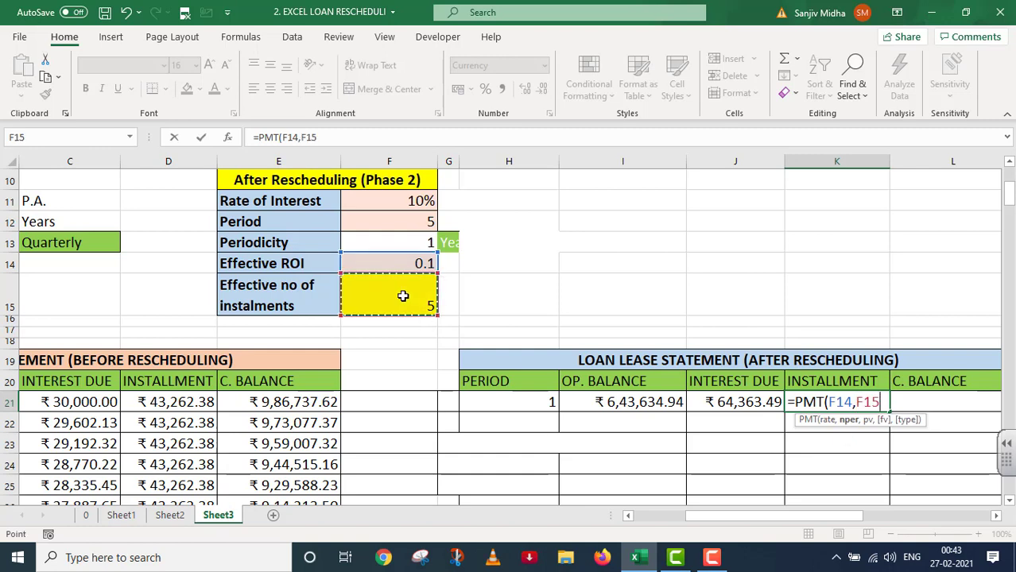
type(",")
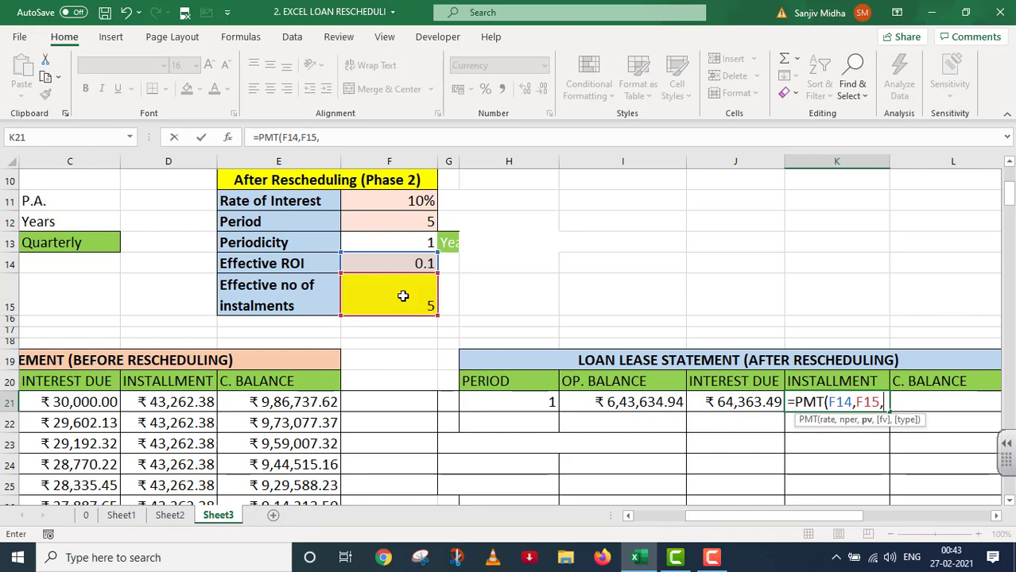
- Complete the installment formula in K21 with present value -I21, future value 0 and end-of-period type 0, giving =PMT(F14,F15,-I21,0,0)
left_click(607, 403)
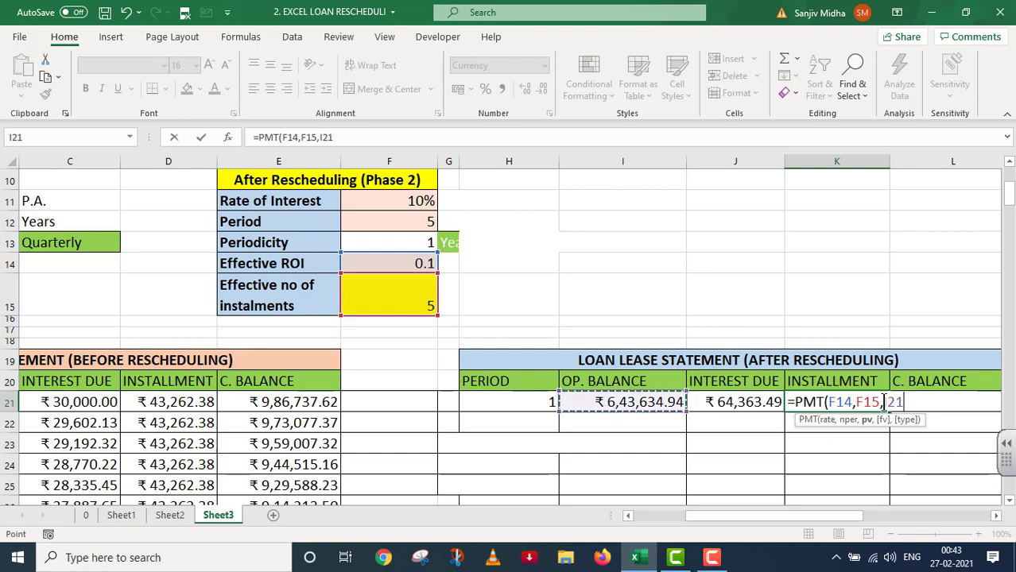
left_click(901, 401)
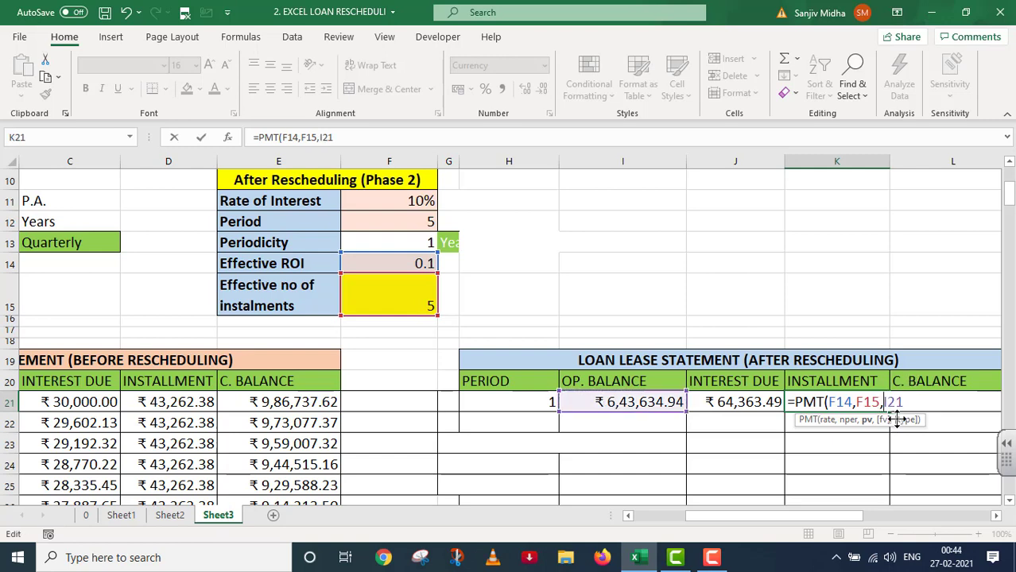
type("-I21")
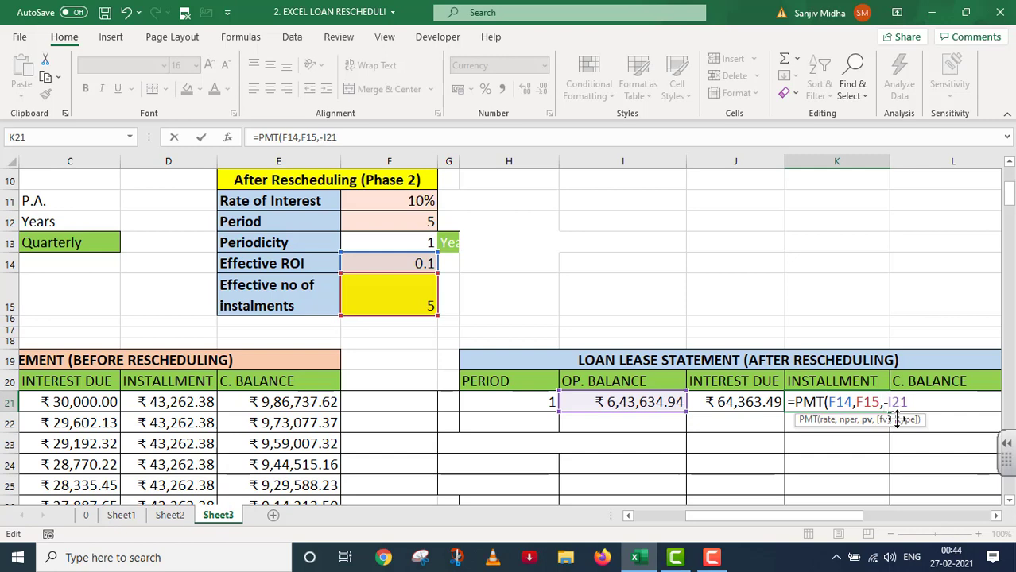
type(",0")
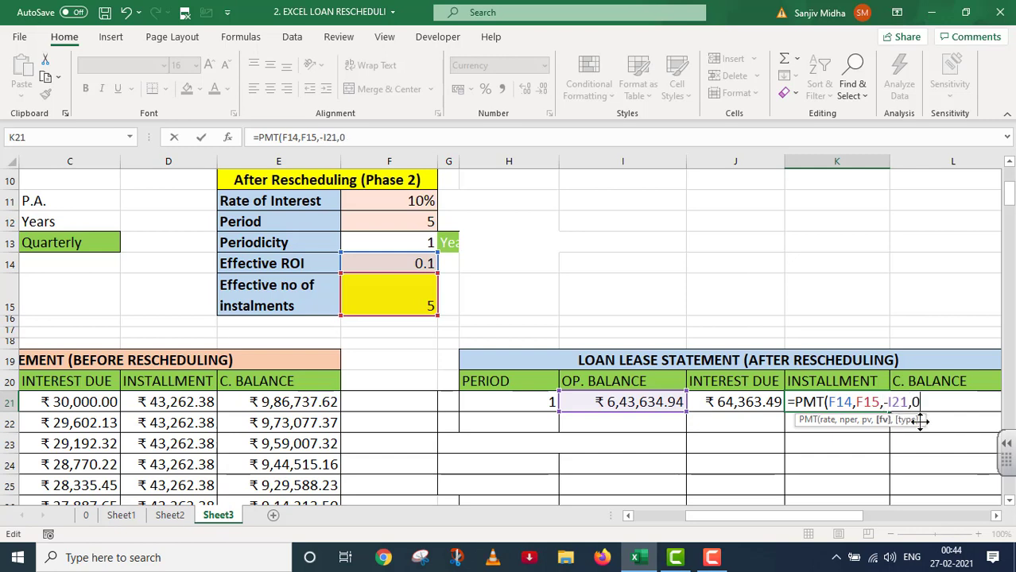
type(",")
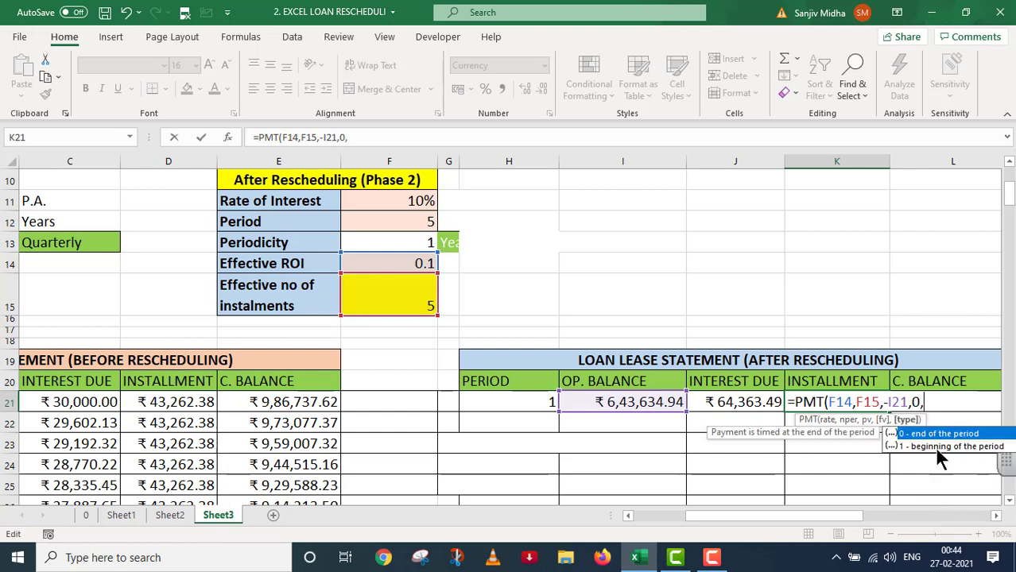
double_click(932, 431)
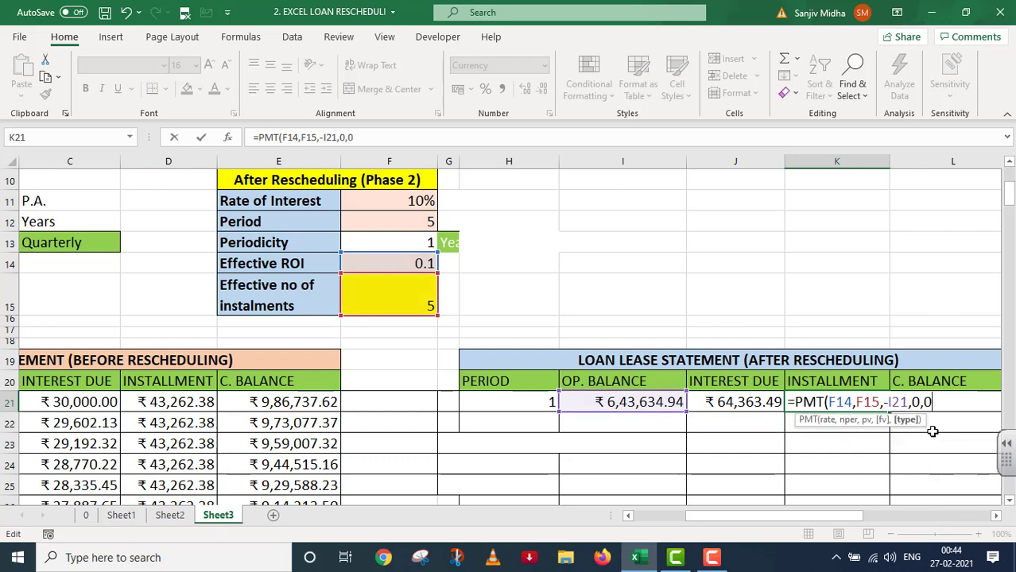
type(")")
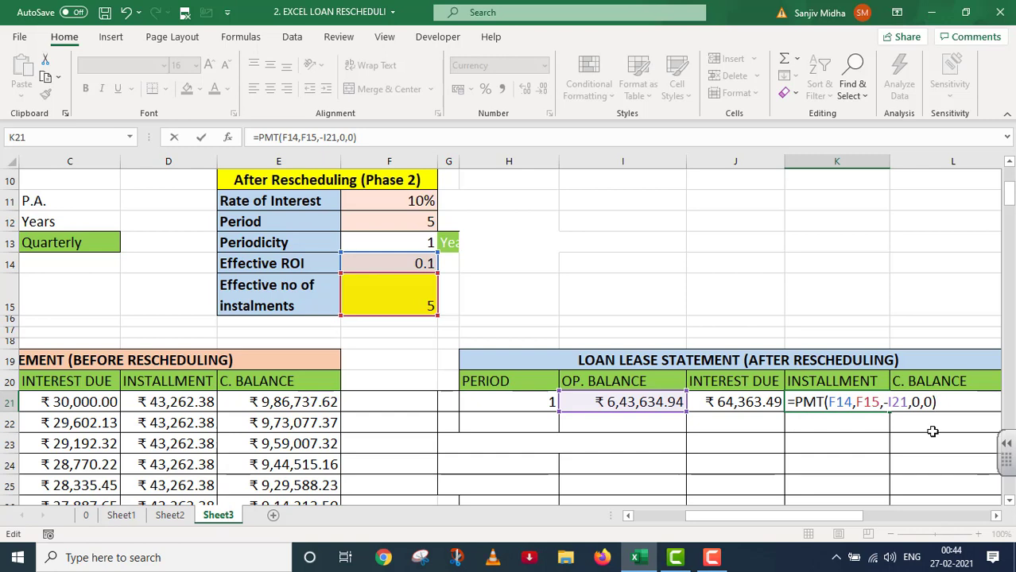
key("Return")
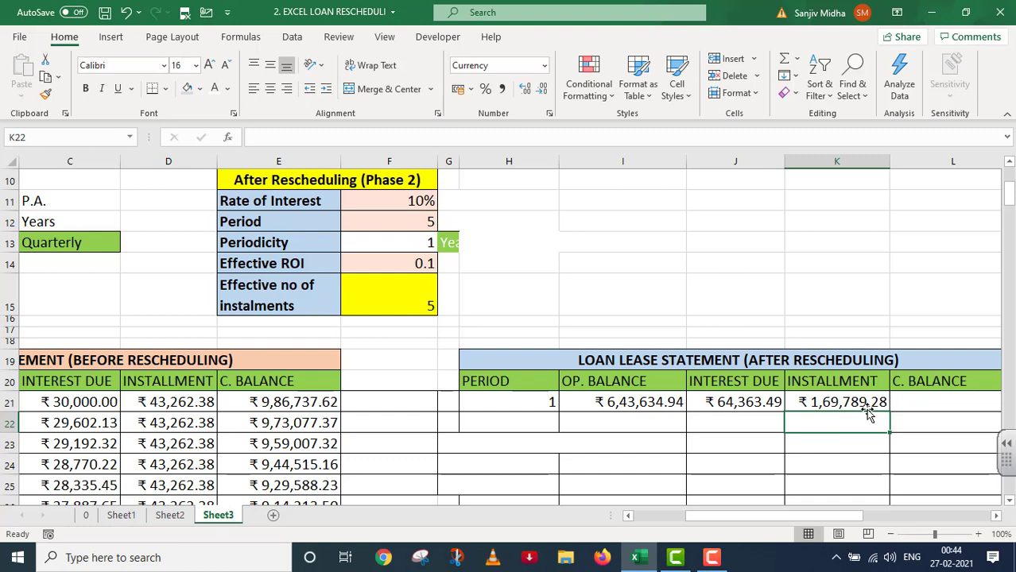
- Enter the closing balance formula =I21+J21-K21 in L21, adding interest to the opening balance and subtracting the installment
double_click(902, 403)
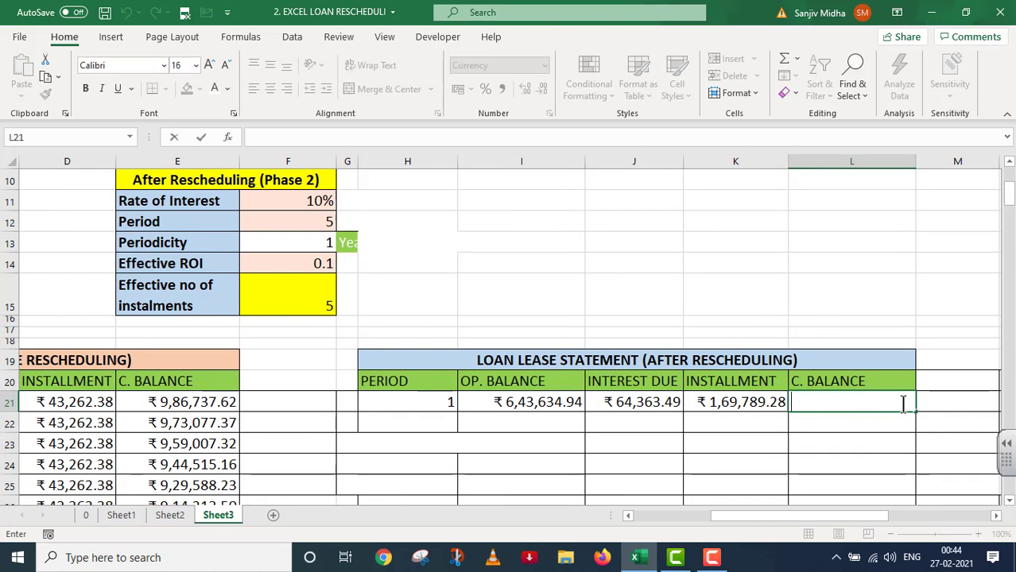
type("=")
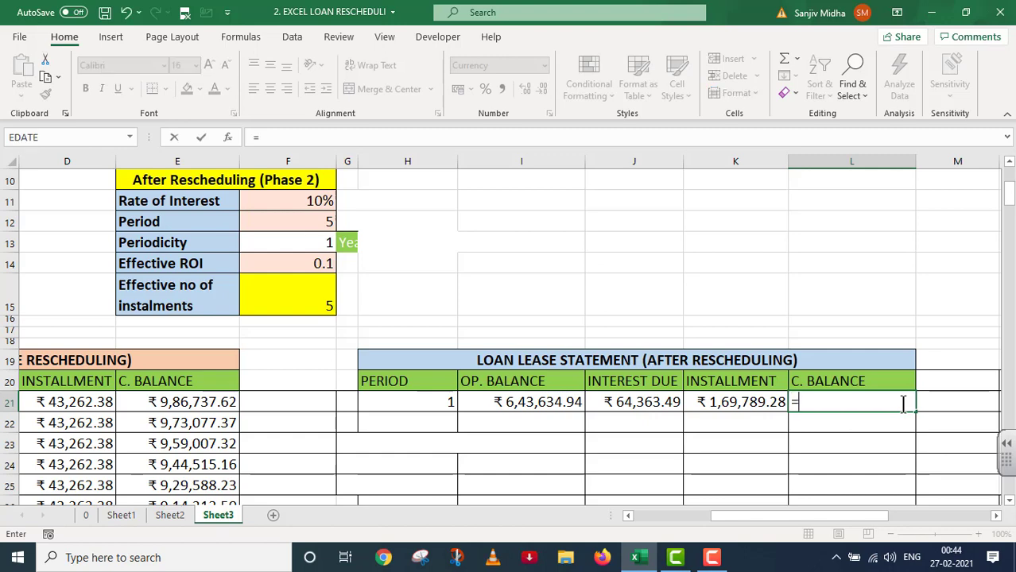
left_click(517, 403)
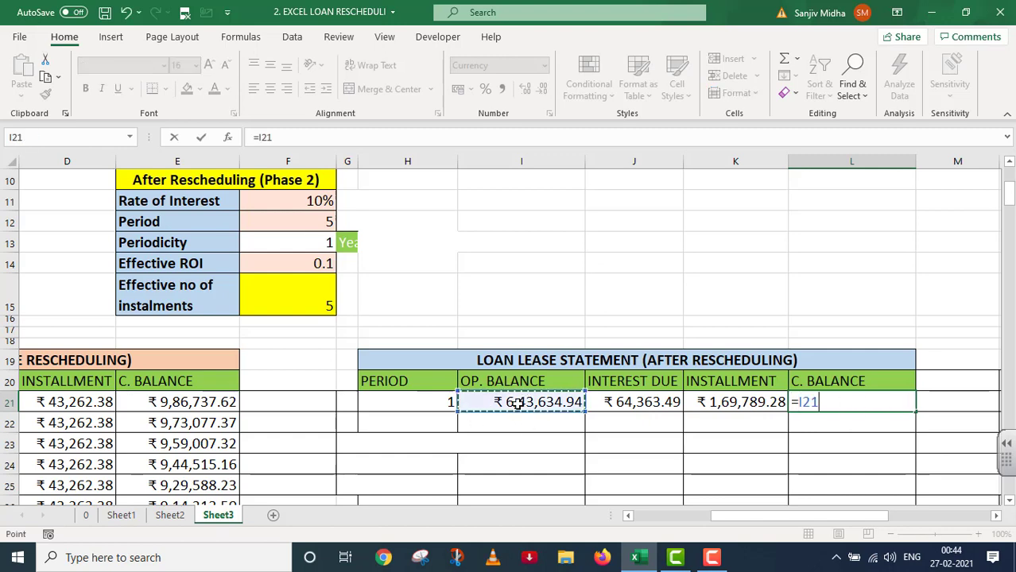
type("+")
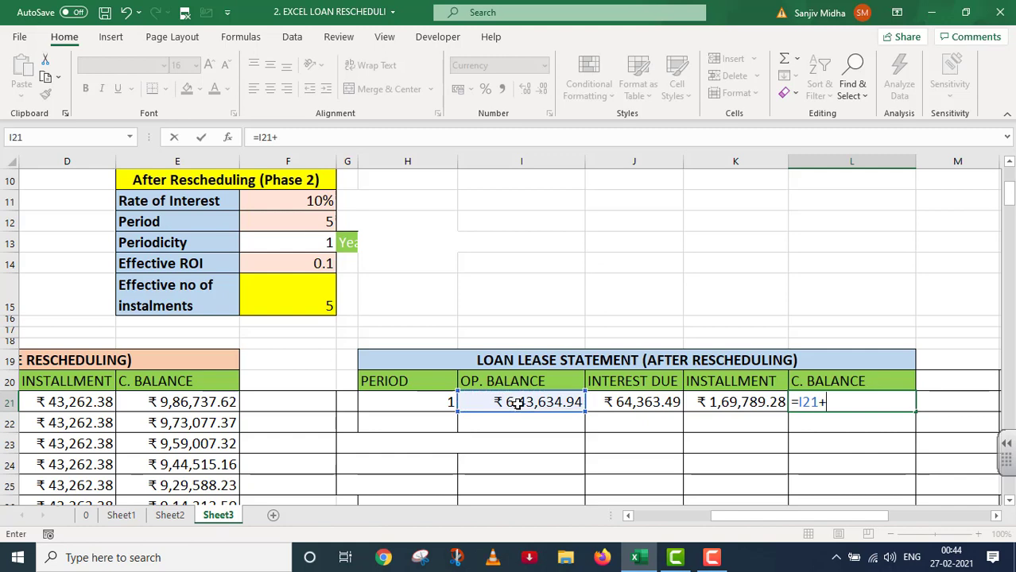
left_click(616, 403)
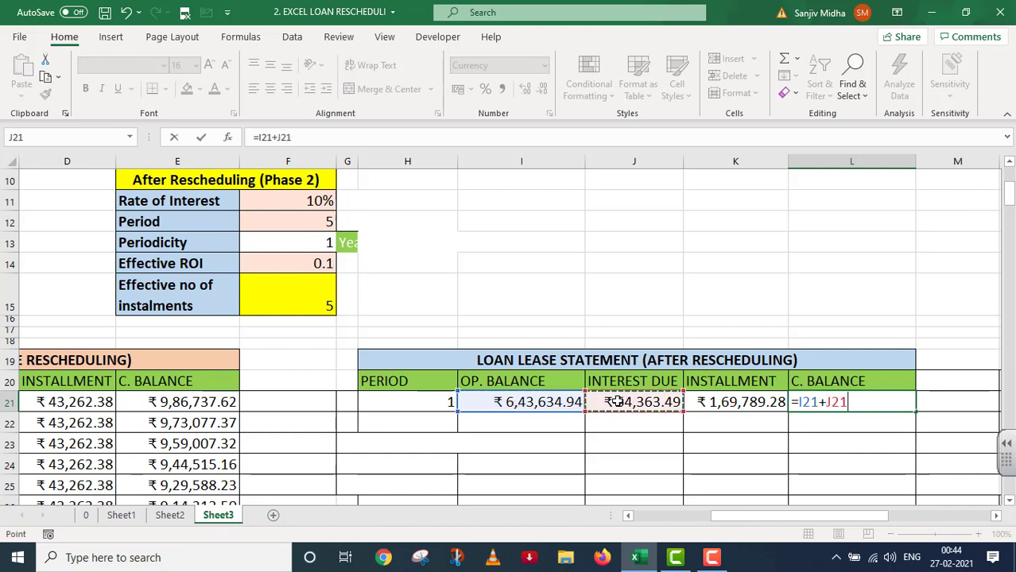
type("_")
key("BackSpace")
type("-")
left_click(725, 405)
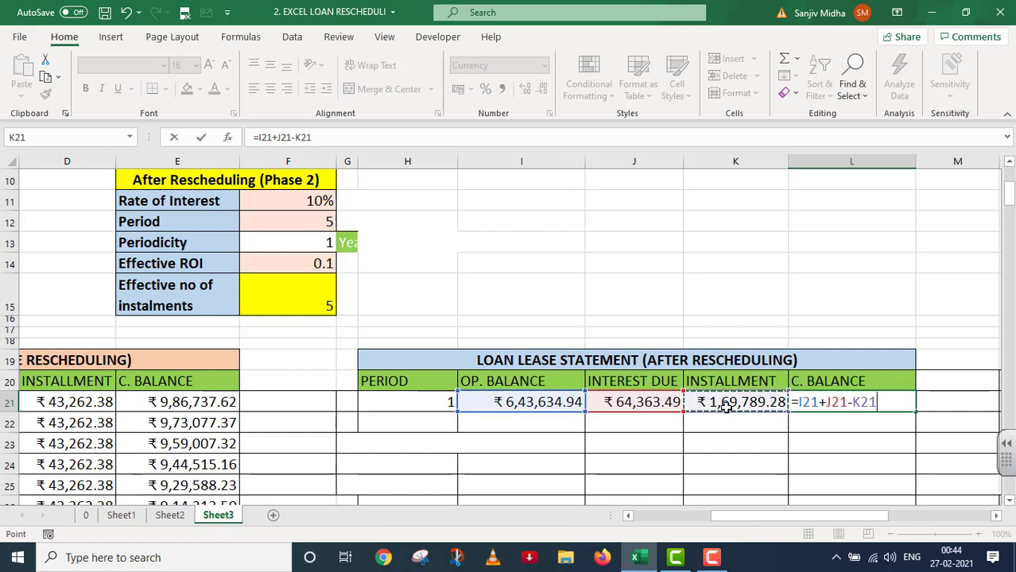
key("Return")
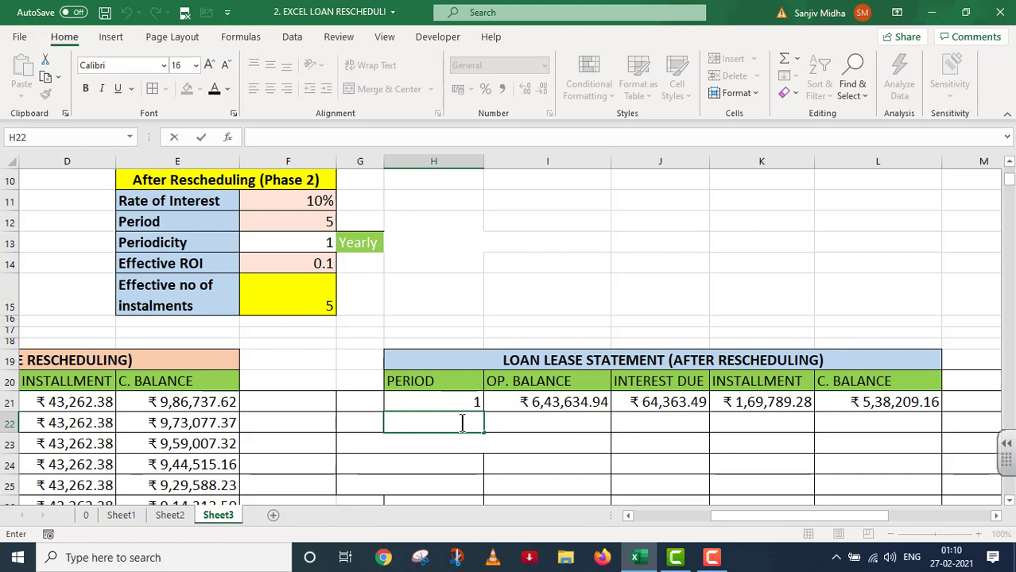
- Start the period formula in H22 with an IF that tests H21=$F$15 and returns "TOTAL" when true
type("=IF(")
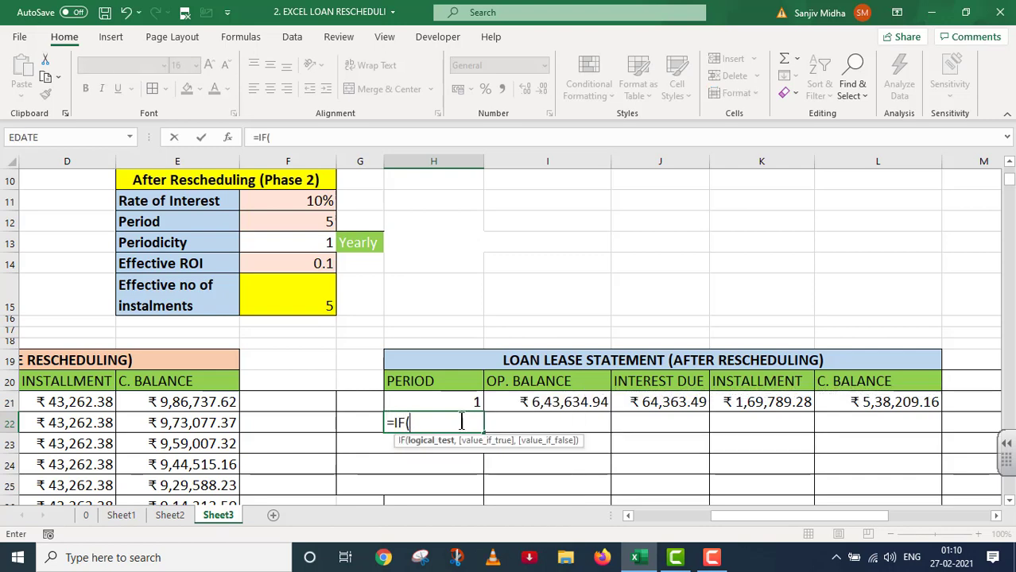
left_click(429, 401)
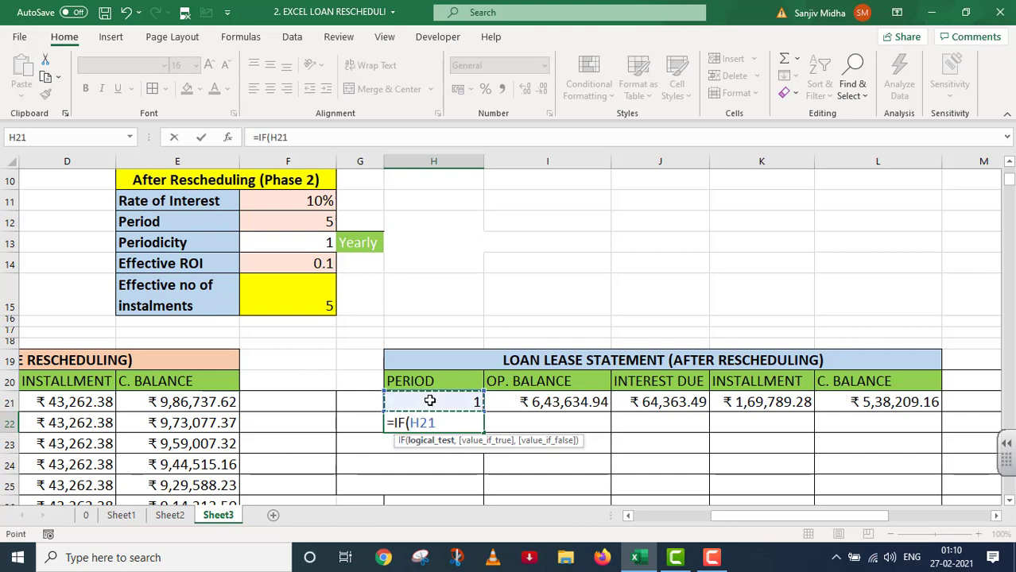
type("=")
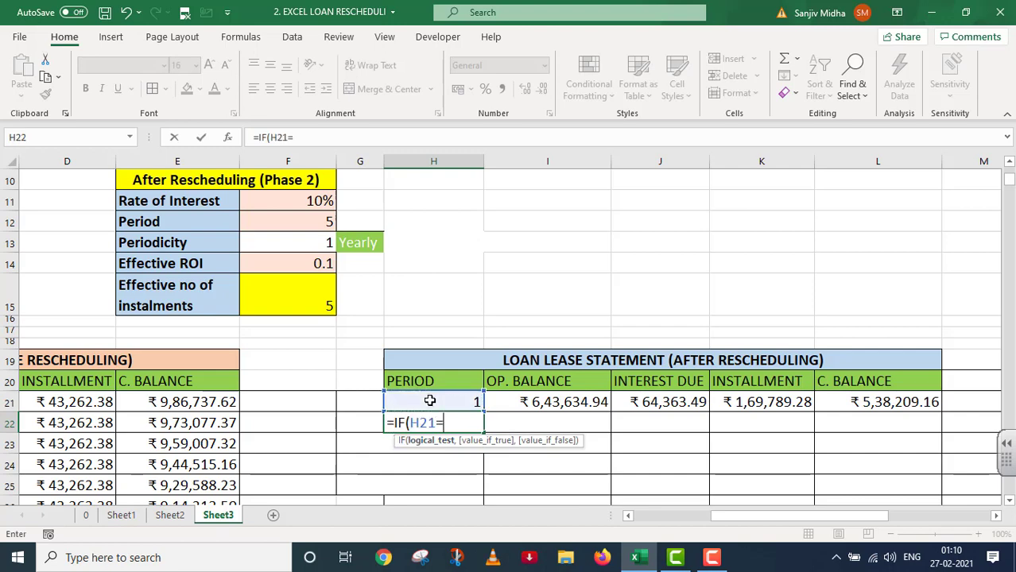
left_click(293, 302)
key("F4")
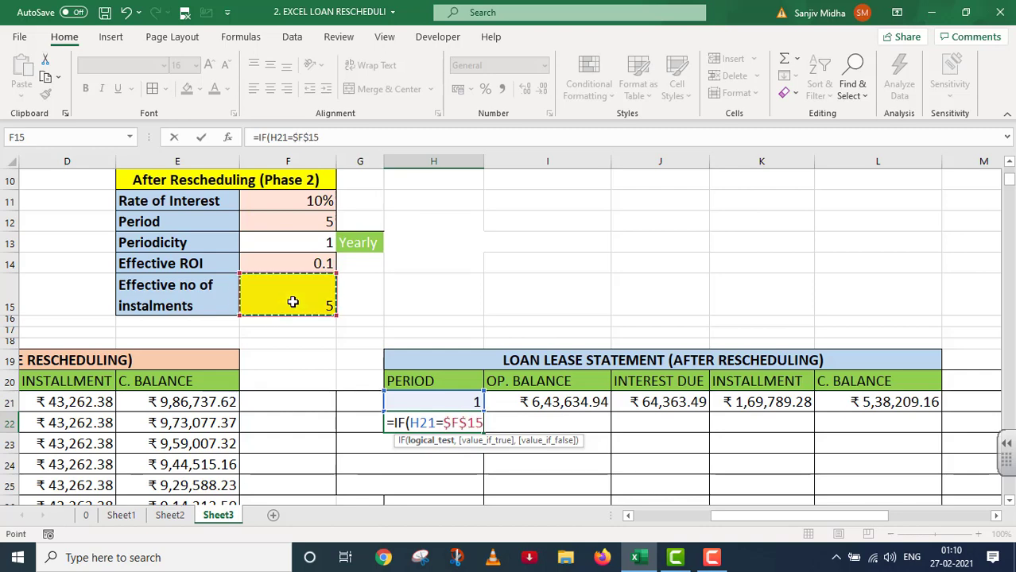
type(",")
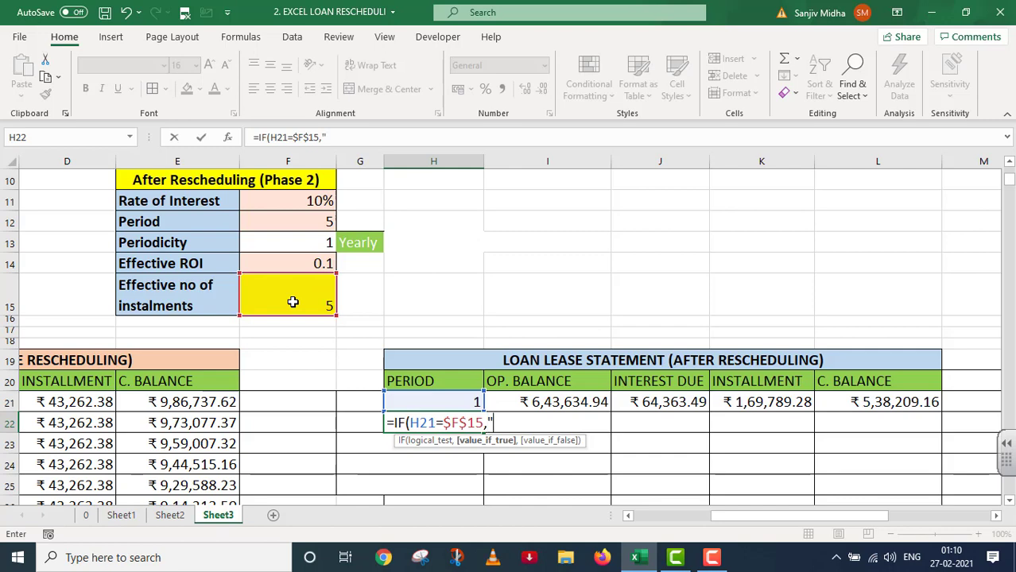
type("\"TOTAL\",")
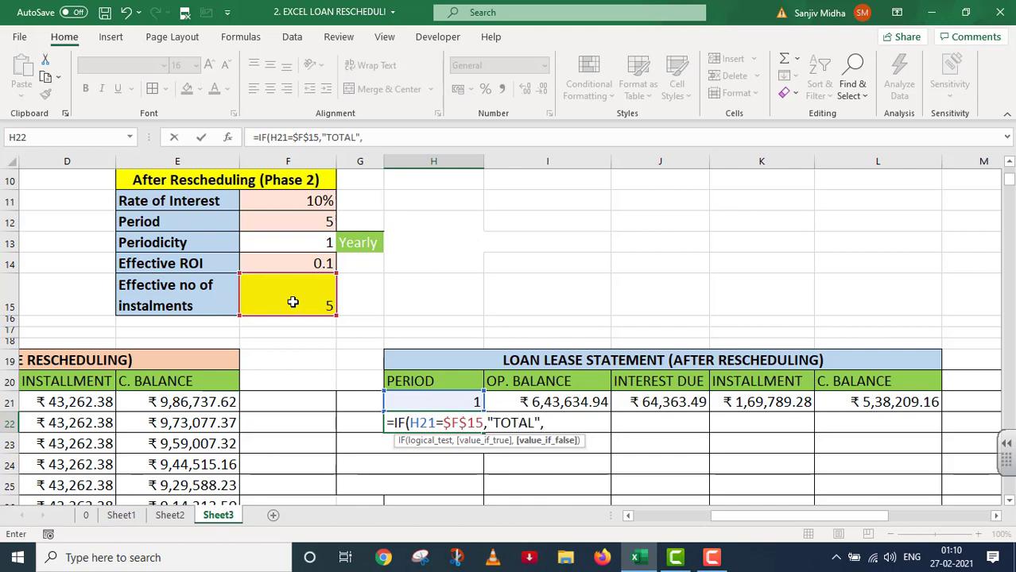
- Nest a second IF in the H22 formula that tests H21<$F$15 and returns H21+1 when true
type("IF(")
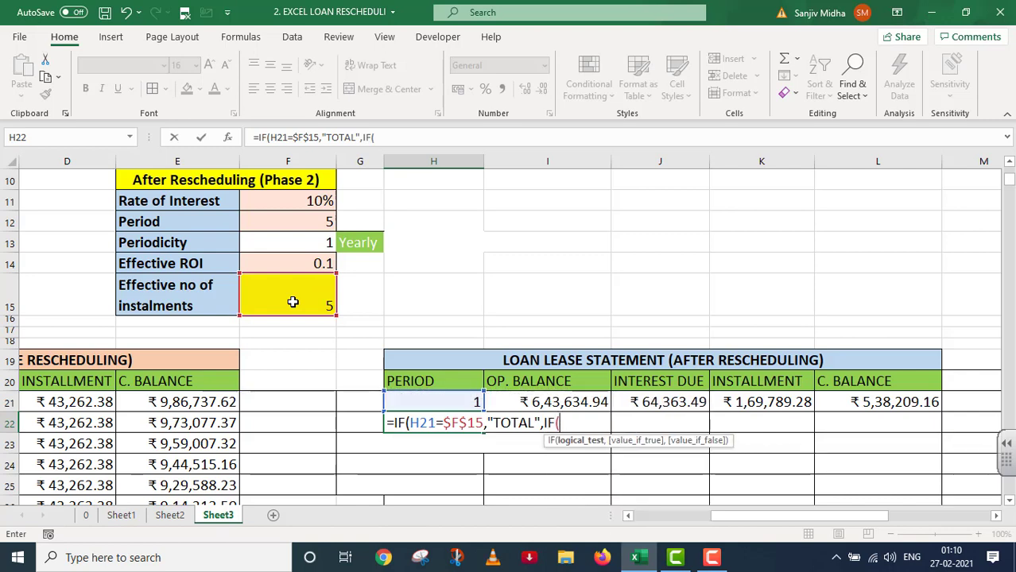
left_click(435, 402)
type("<")
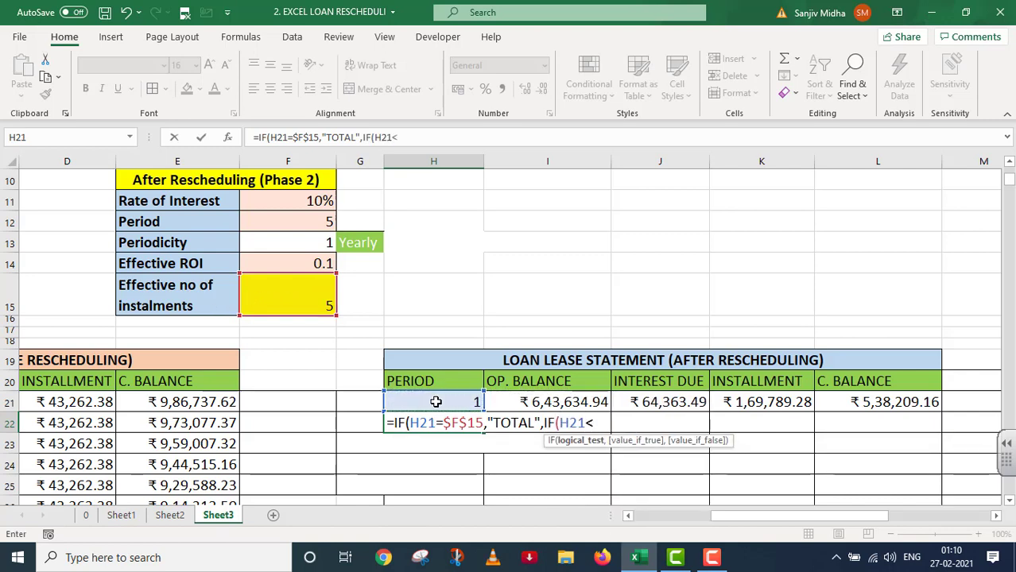
left_click(295, 293)
key("F4")
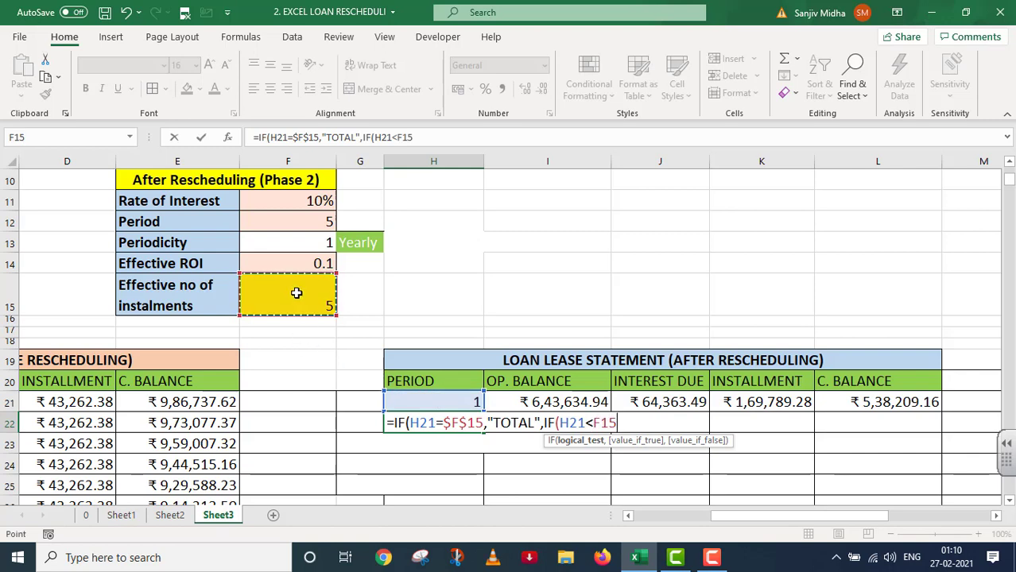
type(",")
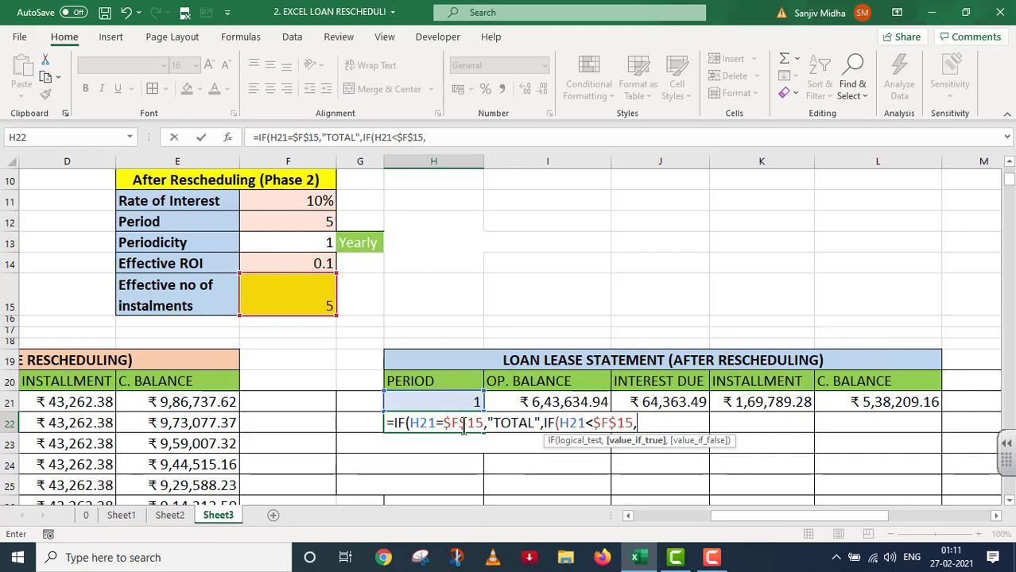
left_click(443, 402)
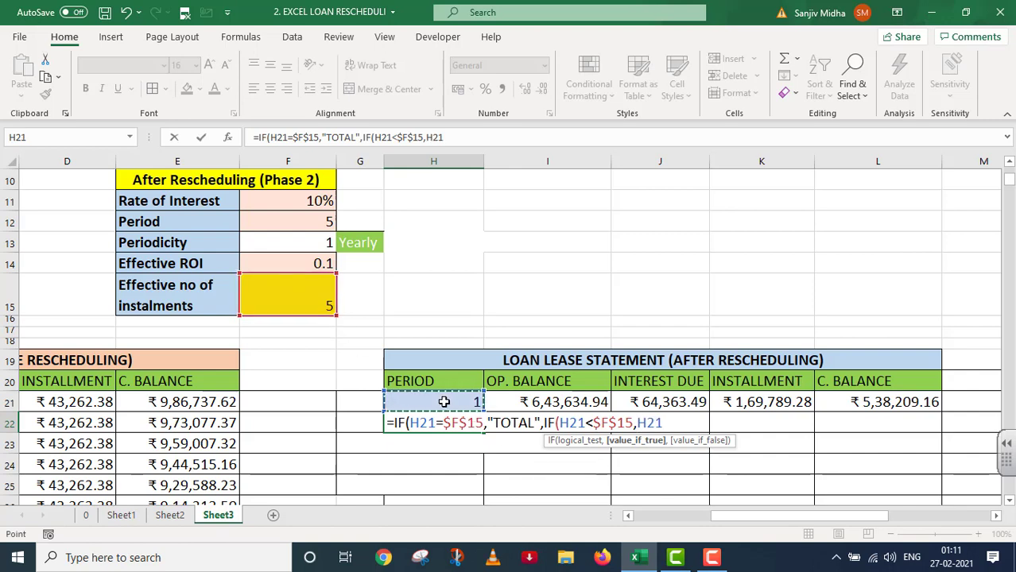
type("+1,")
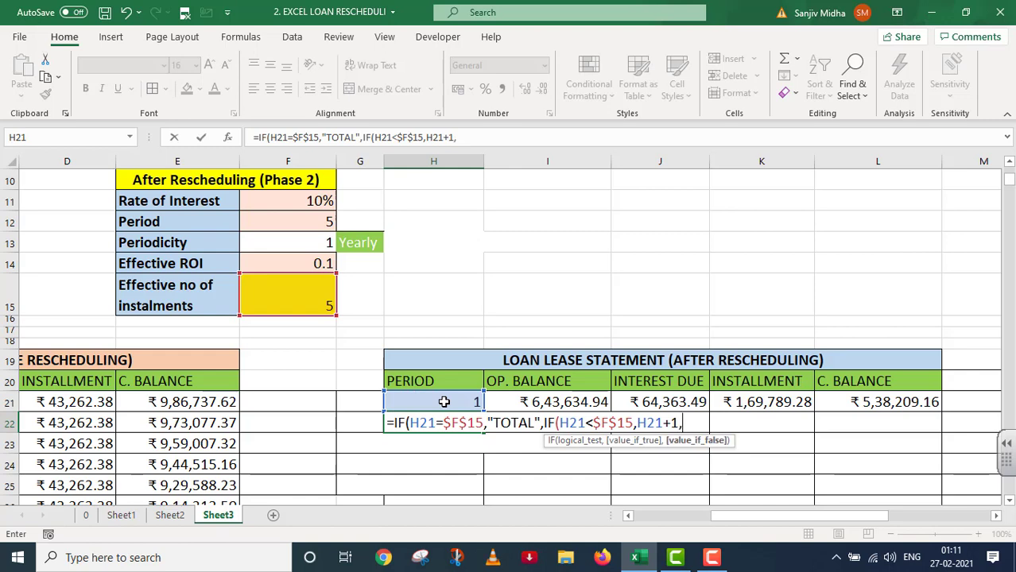
- Complete the H22 formula with " " as the nested false value, giving =IF(H21=$F$15,"TOTAL",IF(H21<$F$15,H21+1," ")), and review it
type("\" \")")
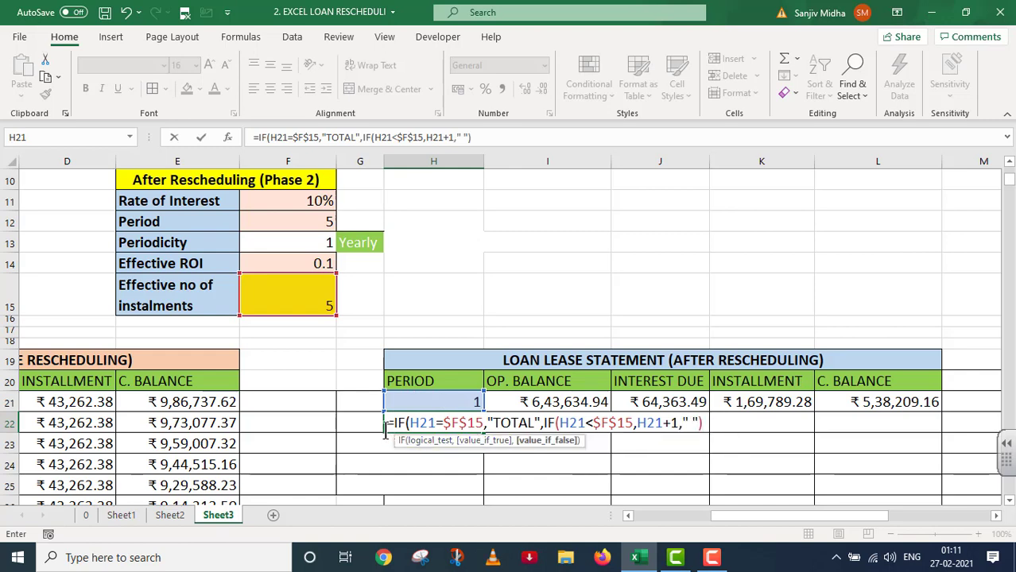
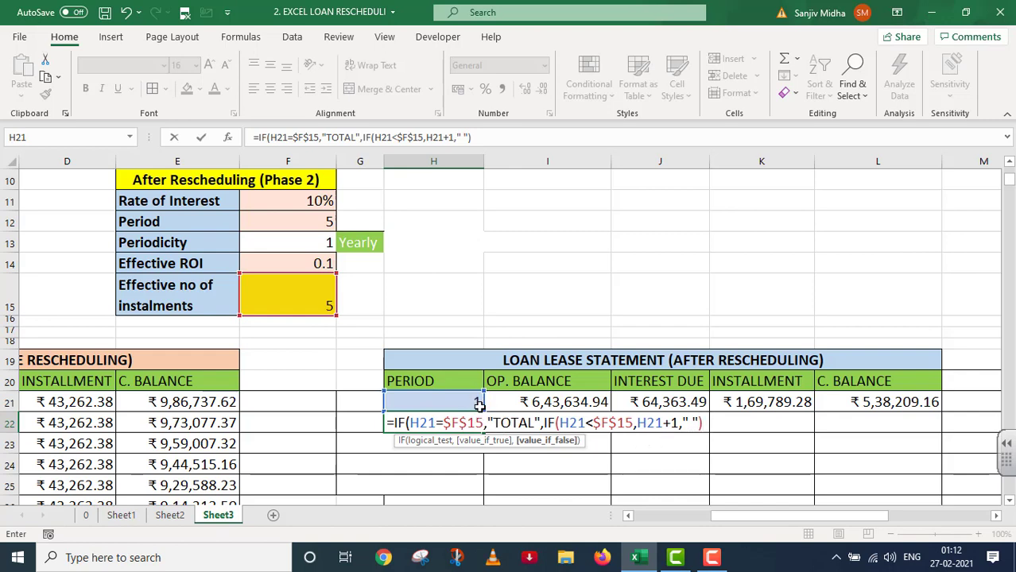
key("F2")
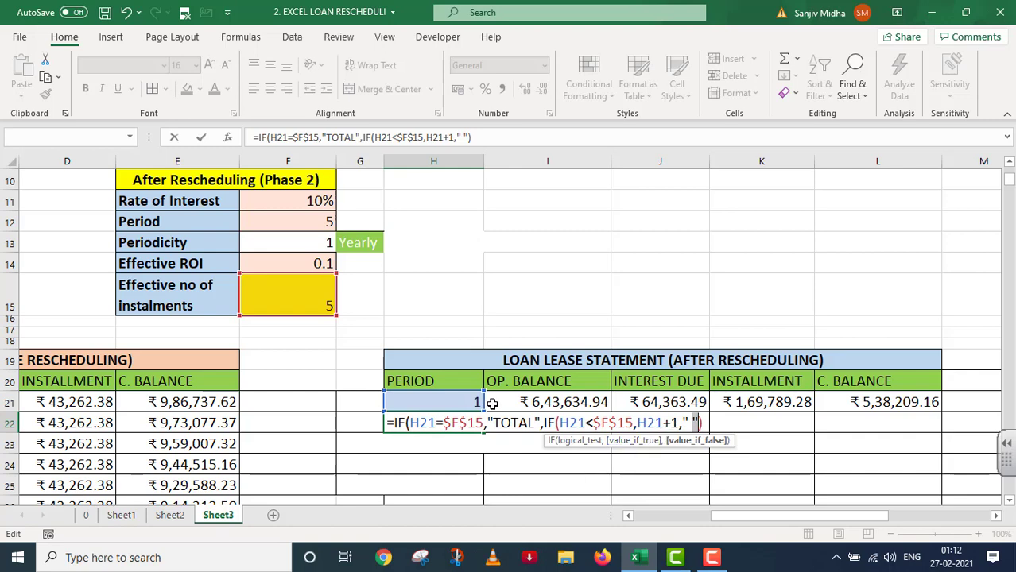
left_click(704, 424)
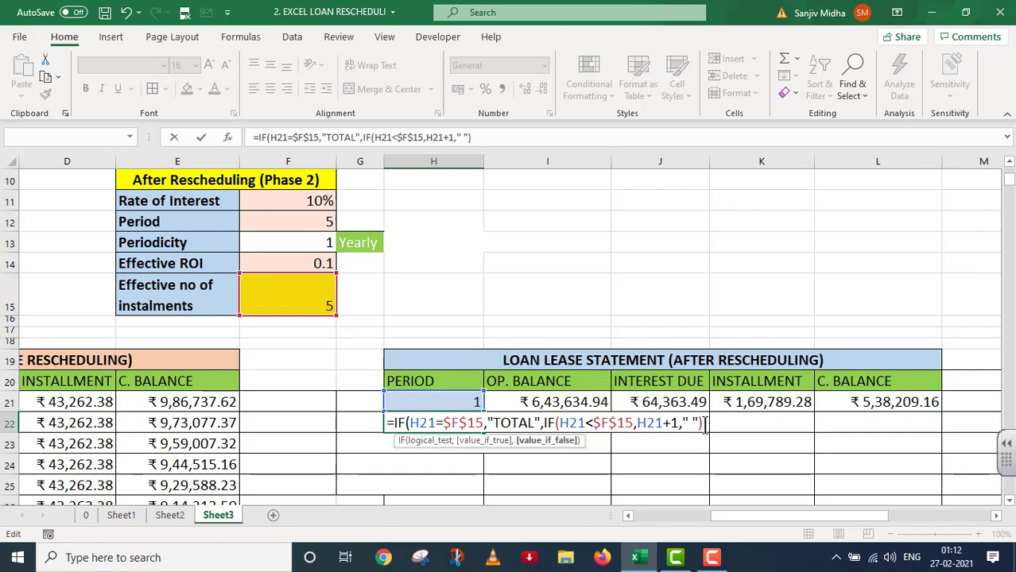
type(")")
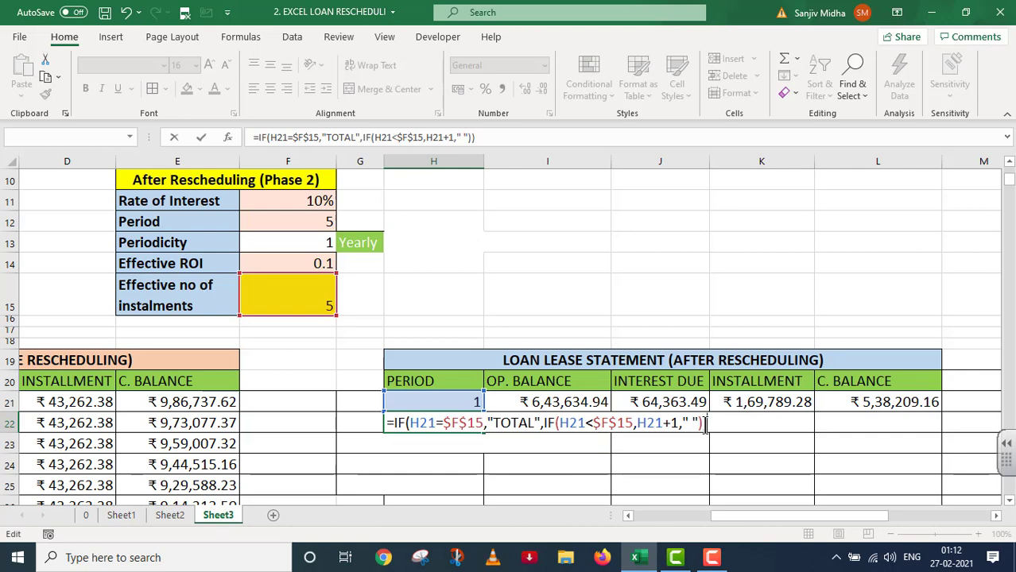
key("Return")
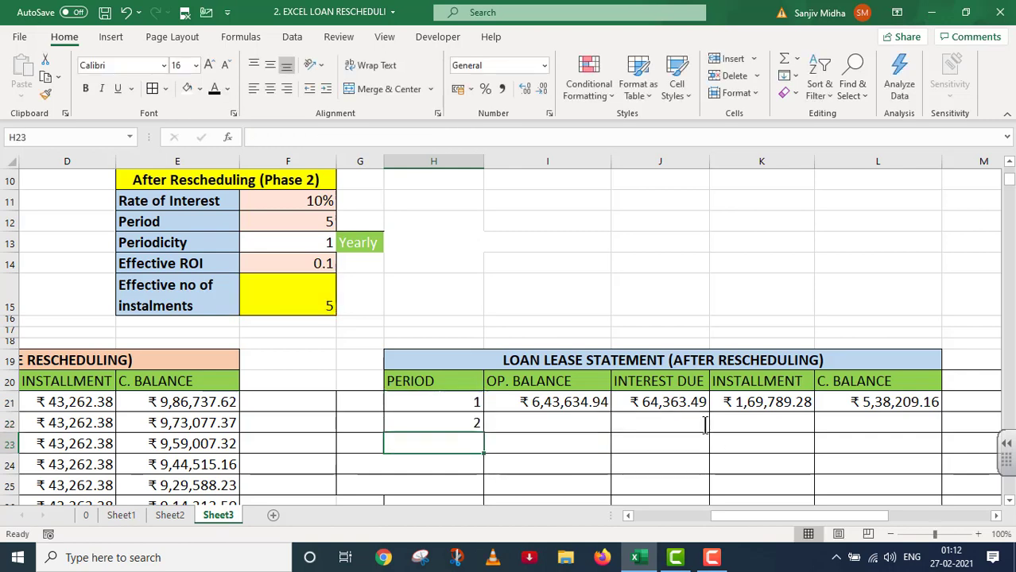
double_click(465, 422)
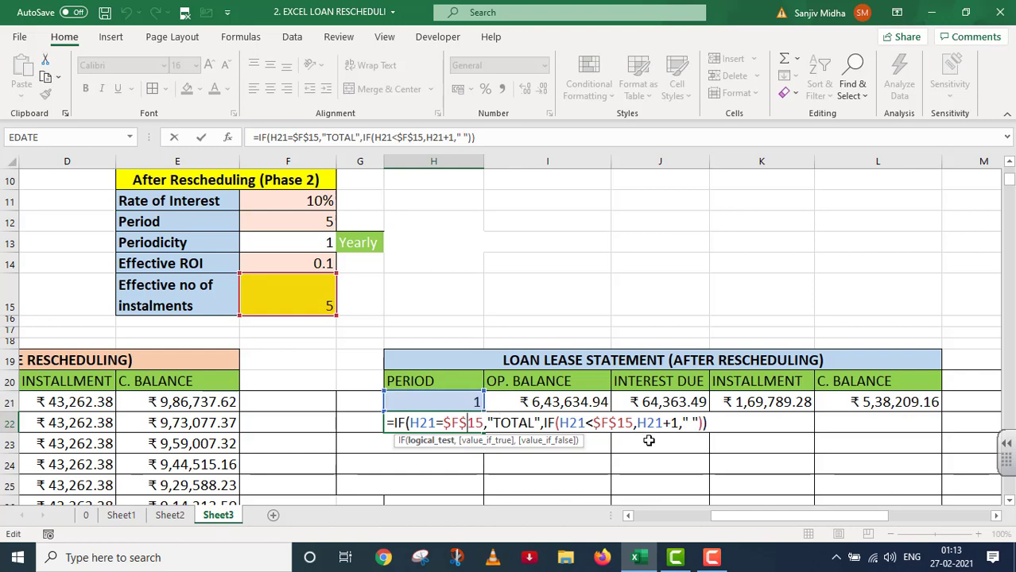
key("Return")
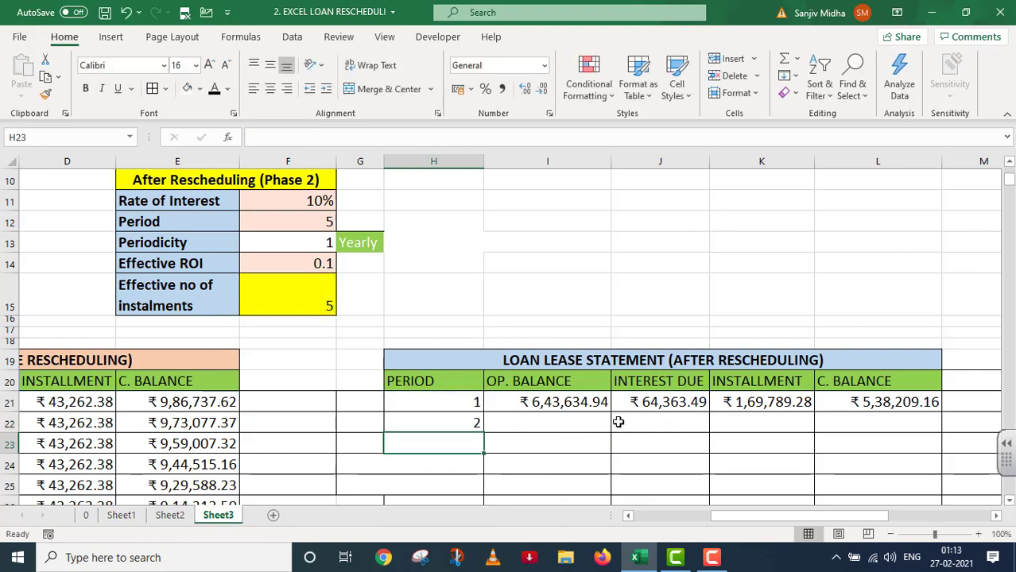
- Start the opening balance formula in I22 with an IF that tests whether H22="TOTAL"
key("Right")
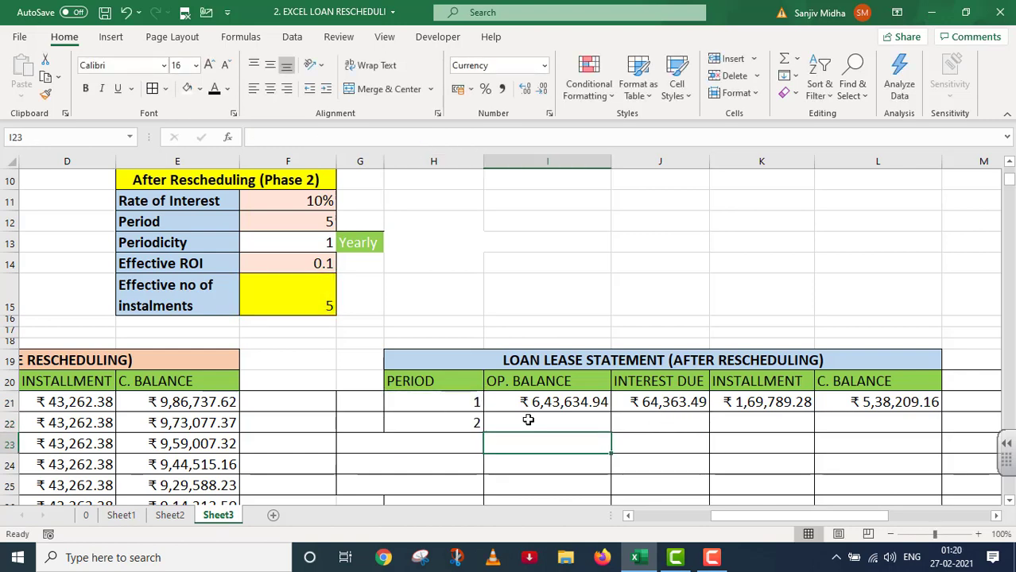
double_click(528, 421)
type("=")
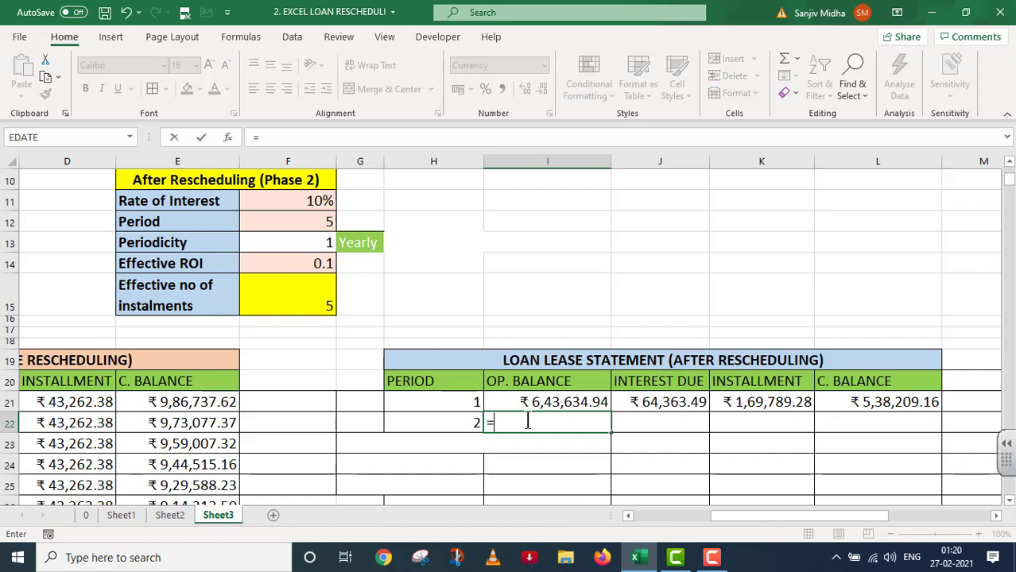
type("if")
key("Tab")
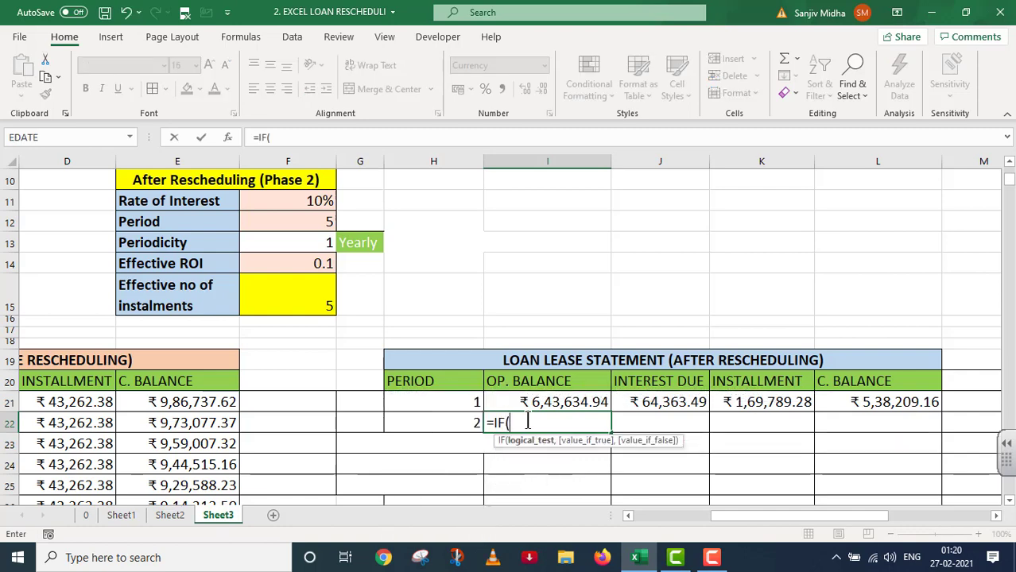
left_click(453, 423)
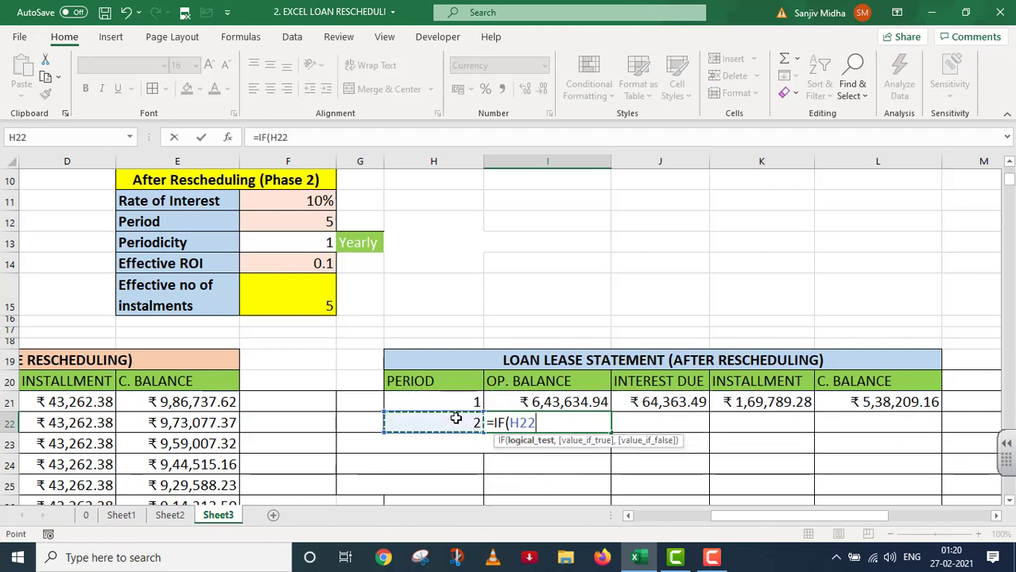
type("=")
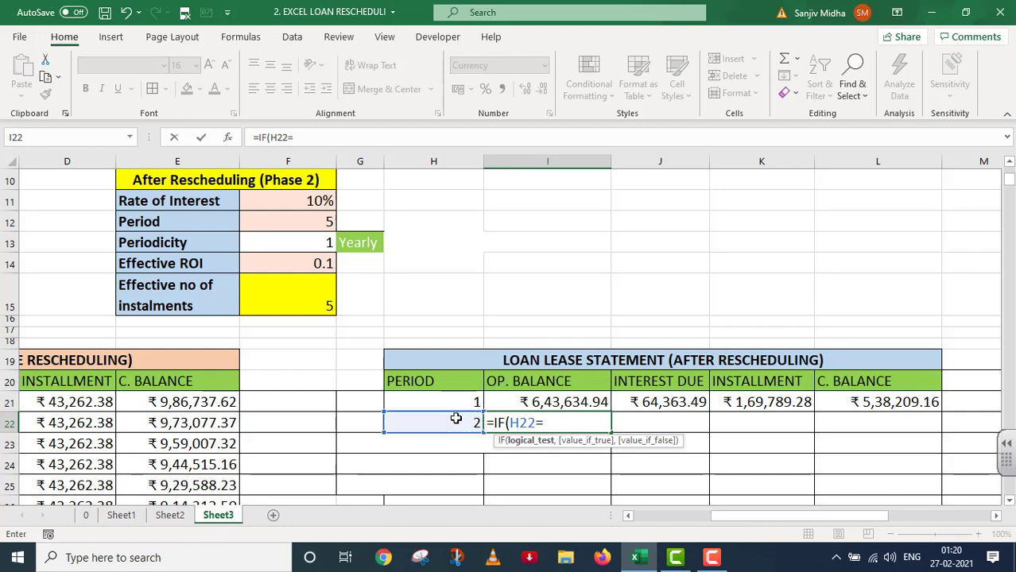
type("\"TOTAL\",")
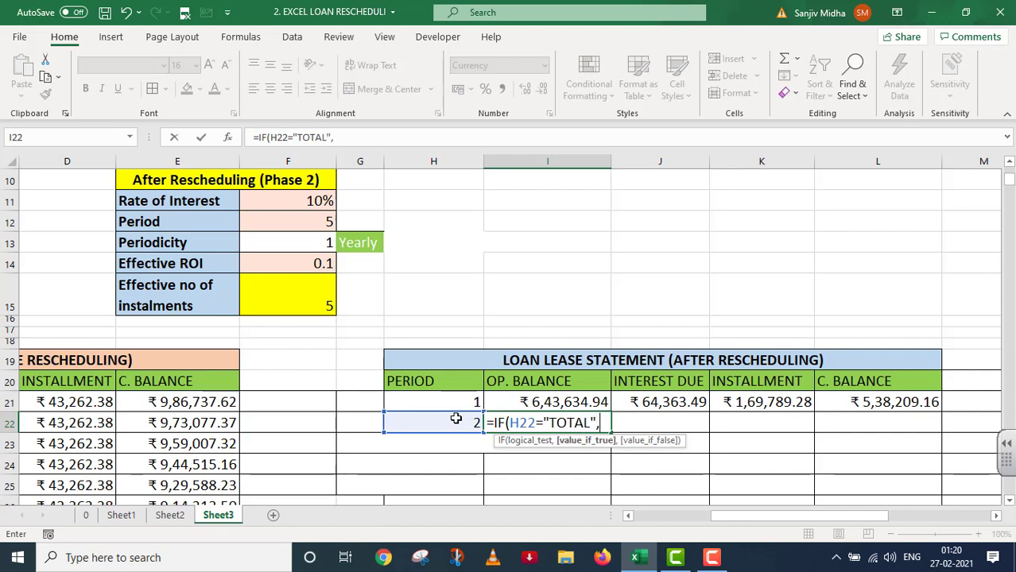
- Add SUM($I$21:I21) as the true value in the I22 formula, with the range's first reference made absolute
type("SUM(")
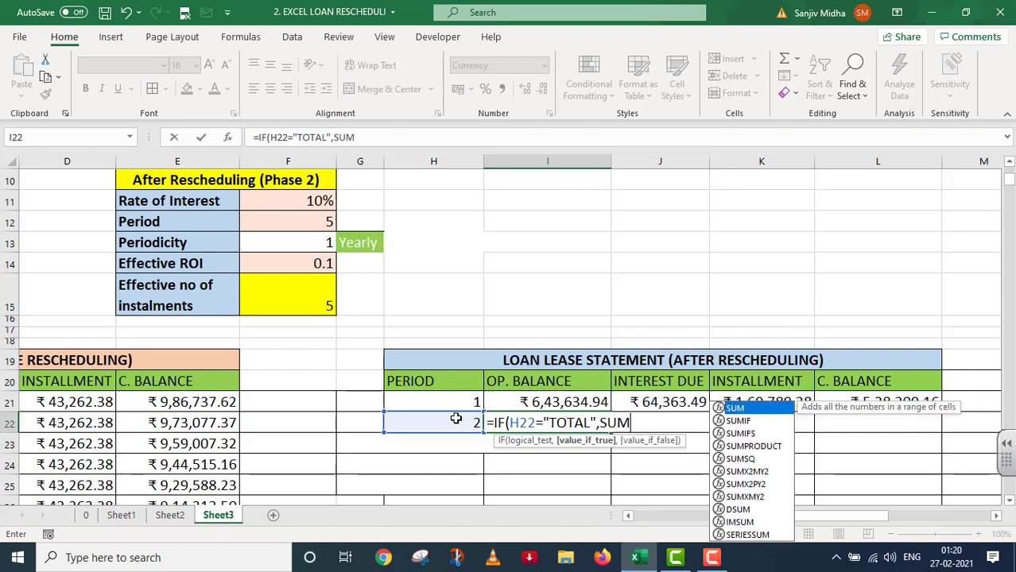
left_click(561, 403)
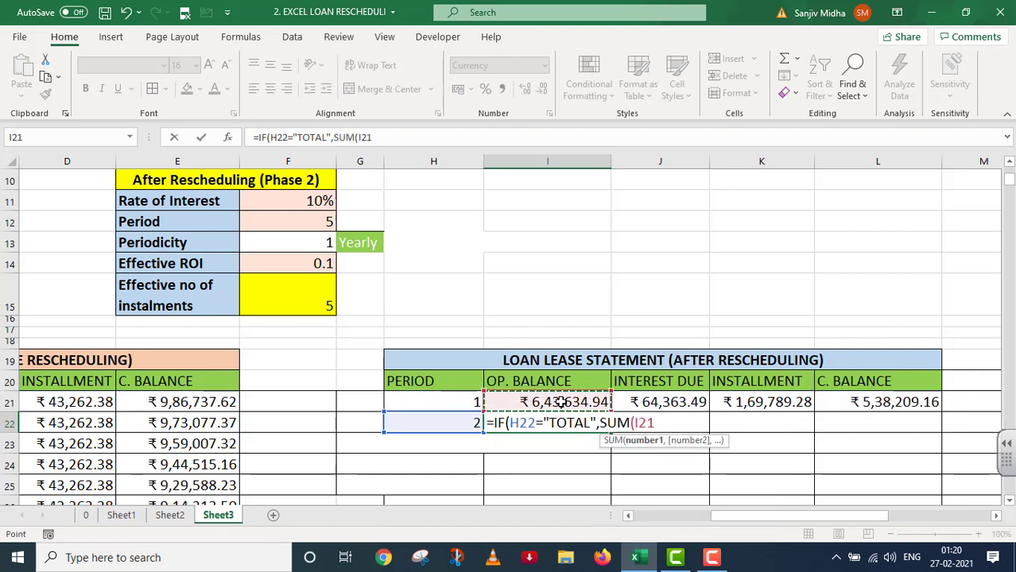
key("F8")
left_click(650, 423)
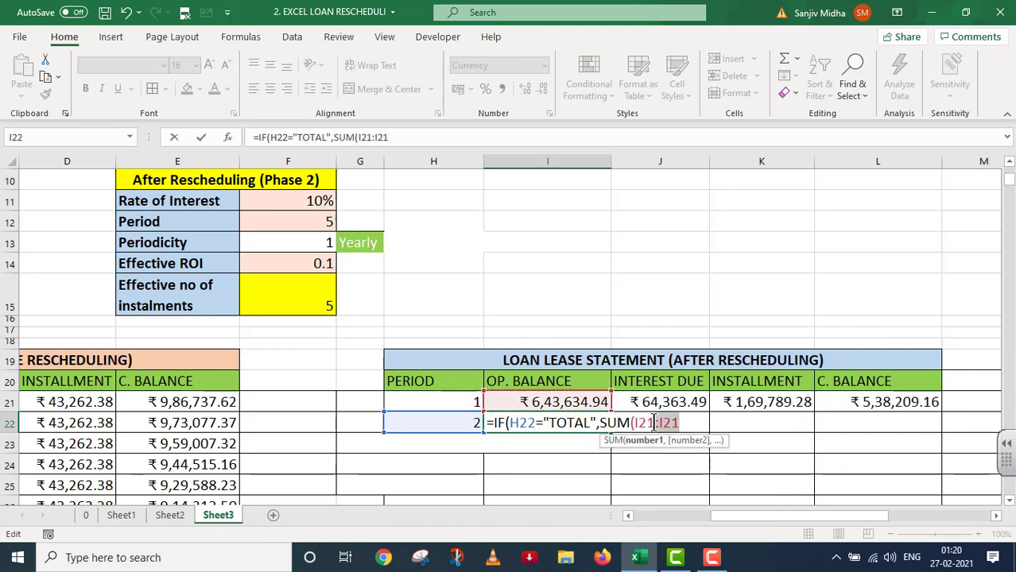
left_click_drag(679, 423, 634, 423)
left_click(656, 424)
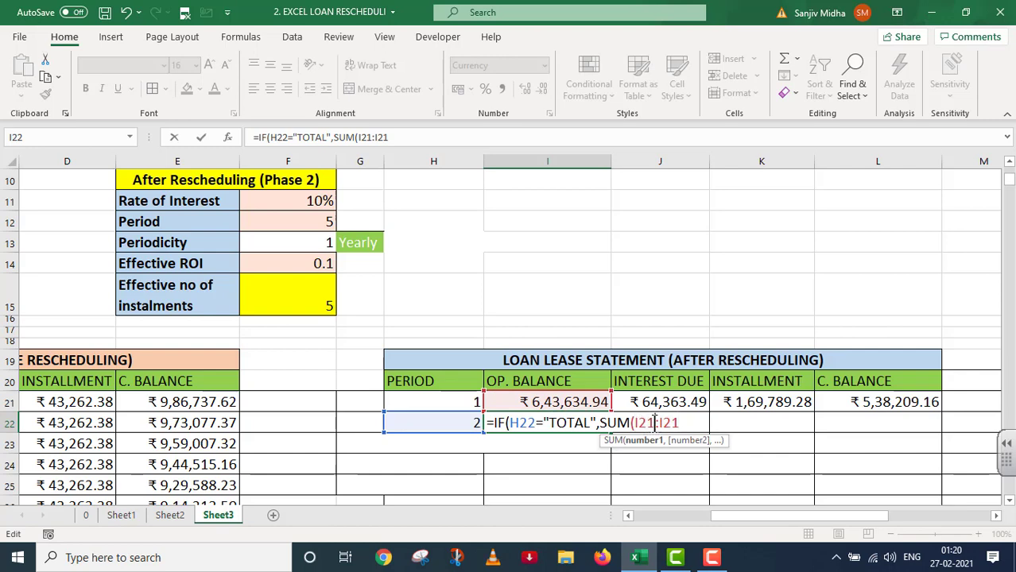
key("shift+Left")
key("shift+Left")
key("shift+Left")
key("F4")
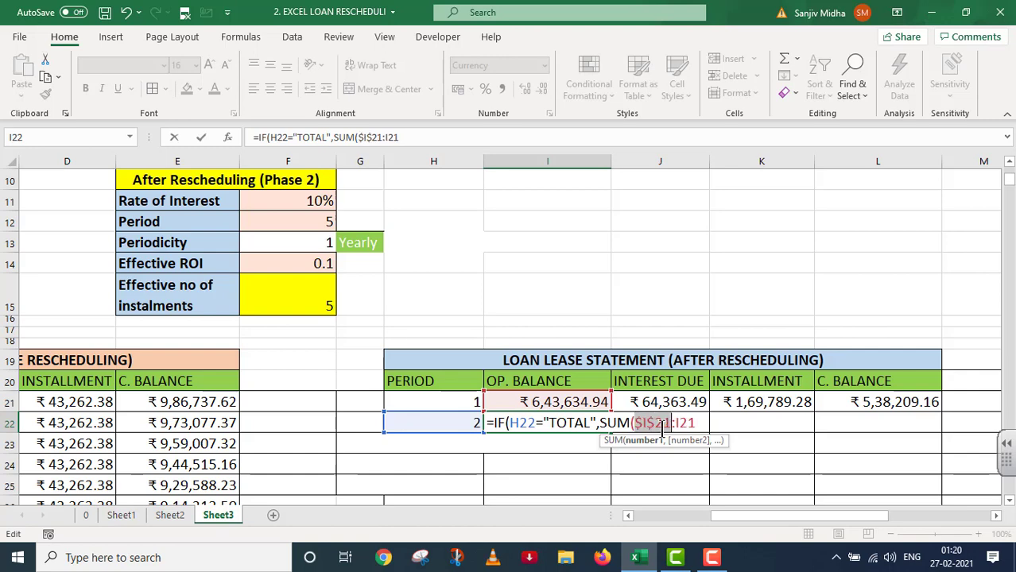
left_click(700, 426)
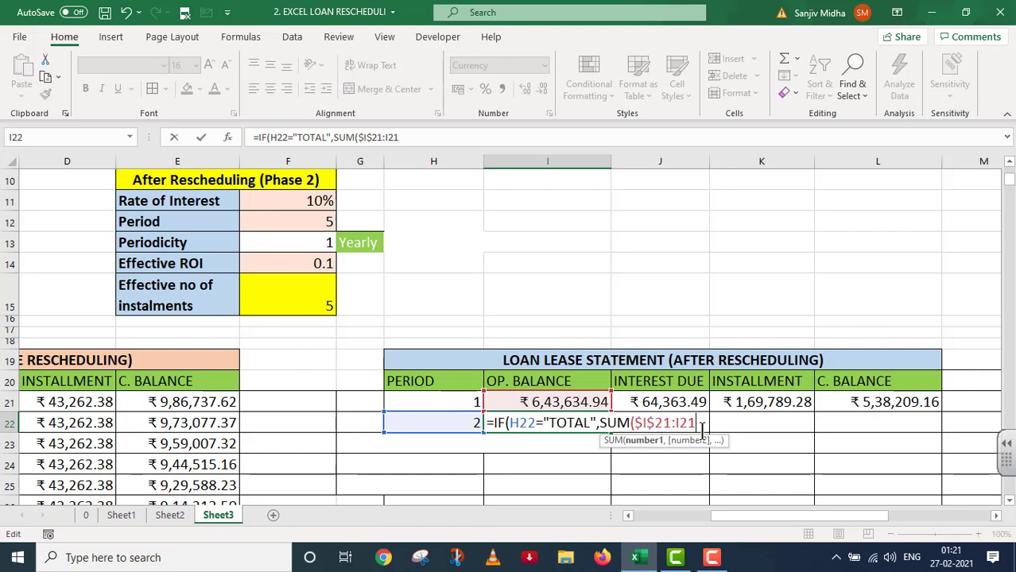
type(")")
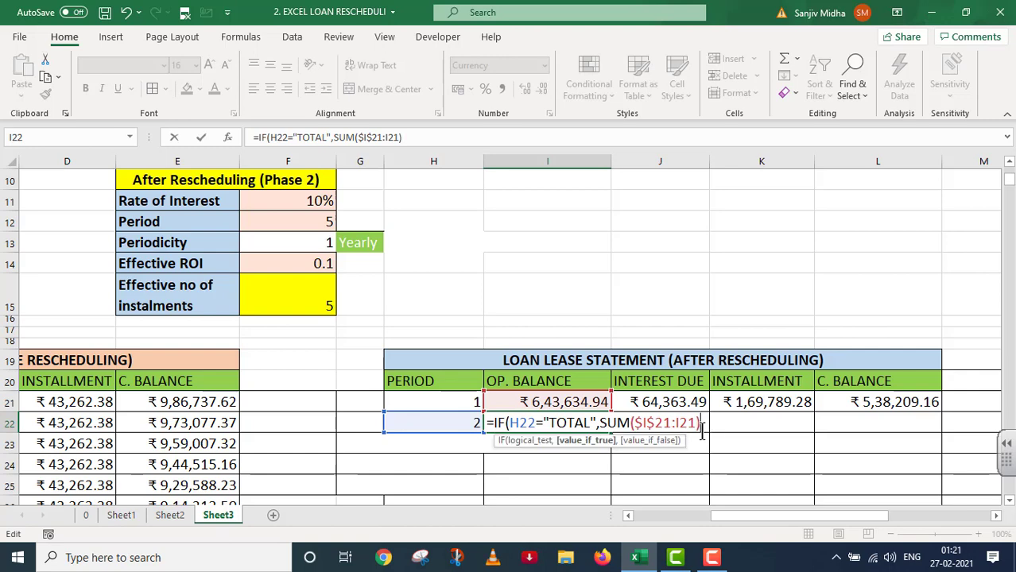
- Complete the I22 formula with a nested IF that returns " " when H22=" " and L21 otherwise, and review it
type(",IF(")
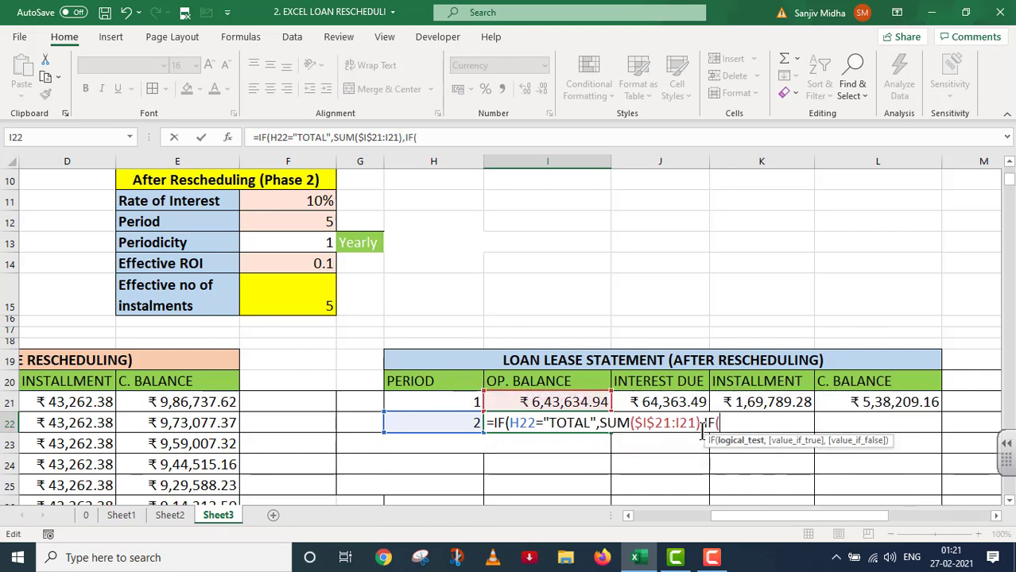
left_click(450, 423)
type("=\" \",")
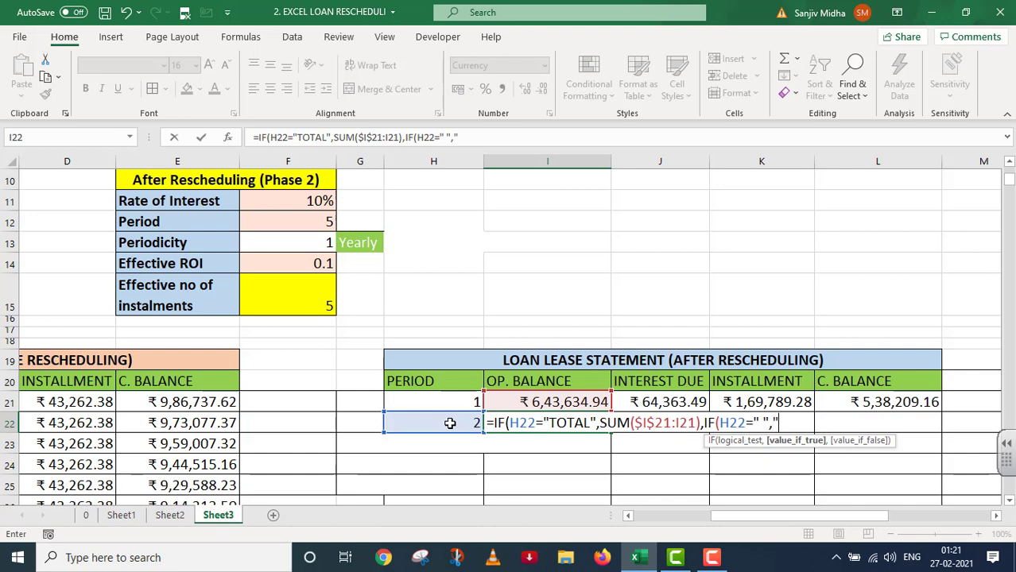
type("\" \",")
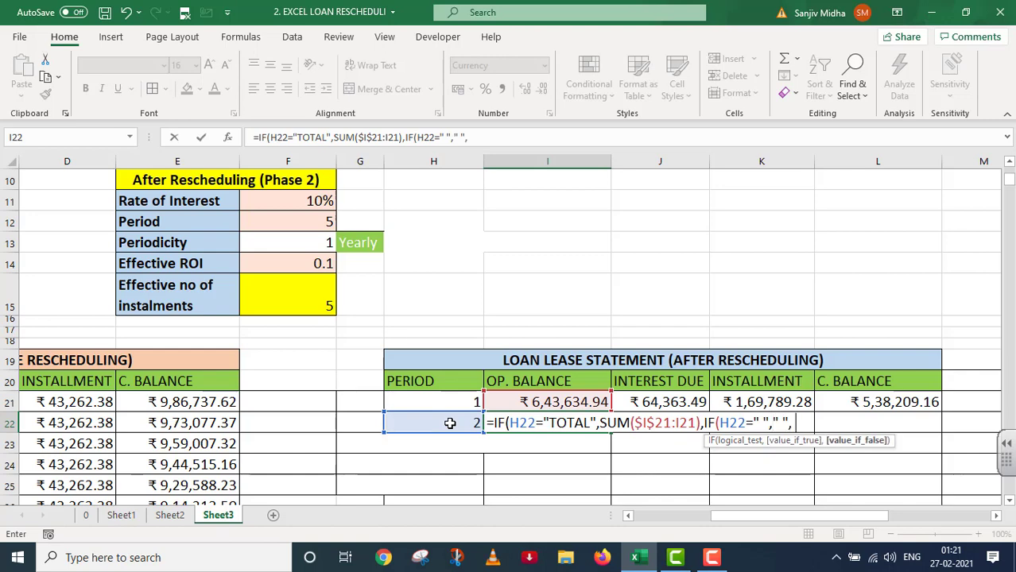
left_click(880, 401)
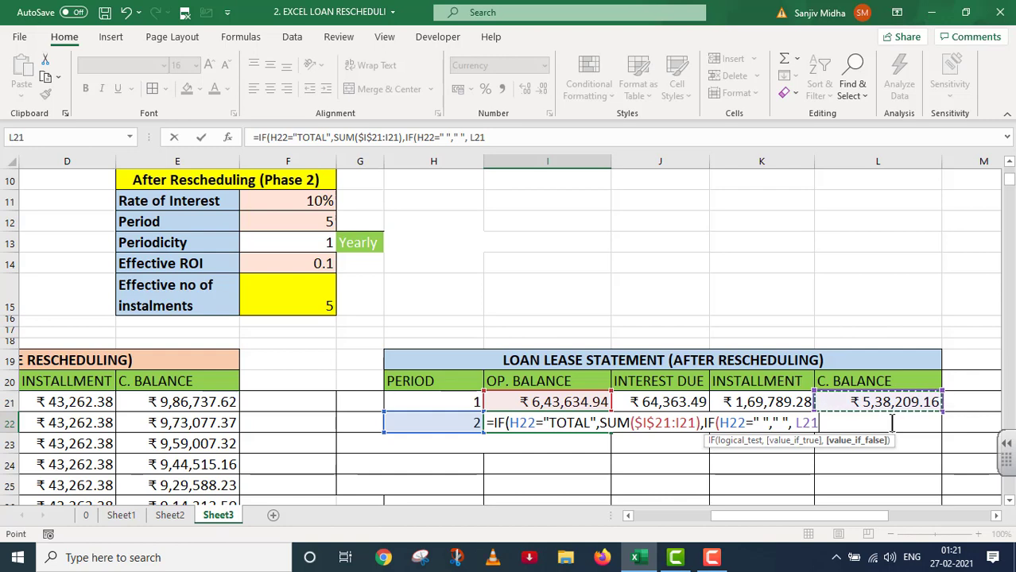
type(")")
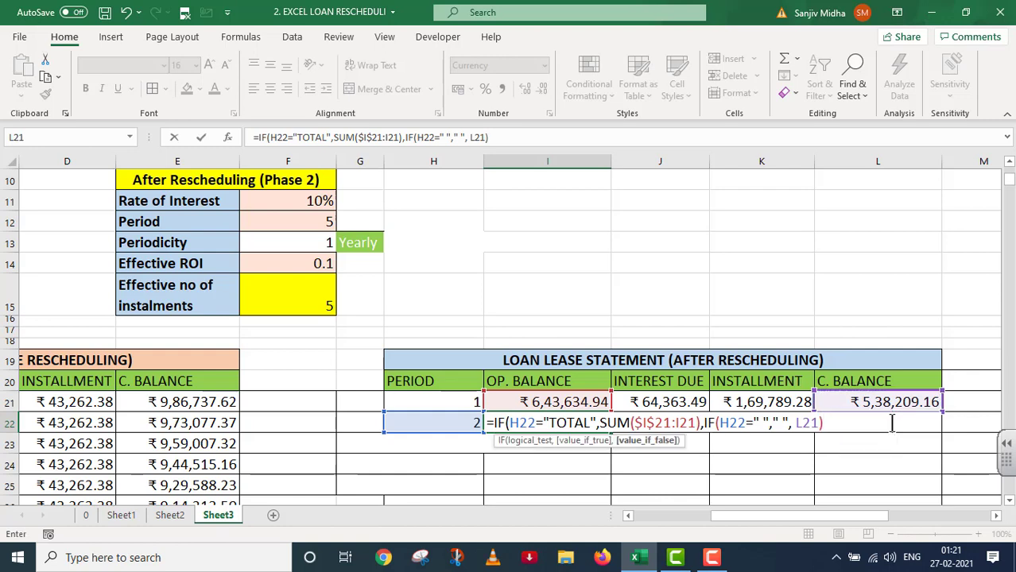
type(")")
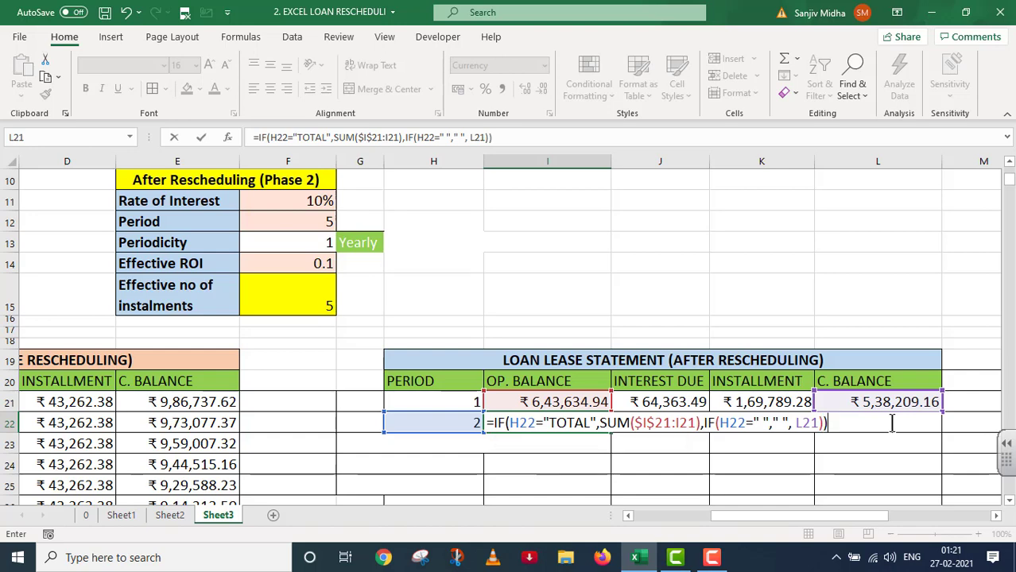
key("Return")
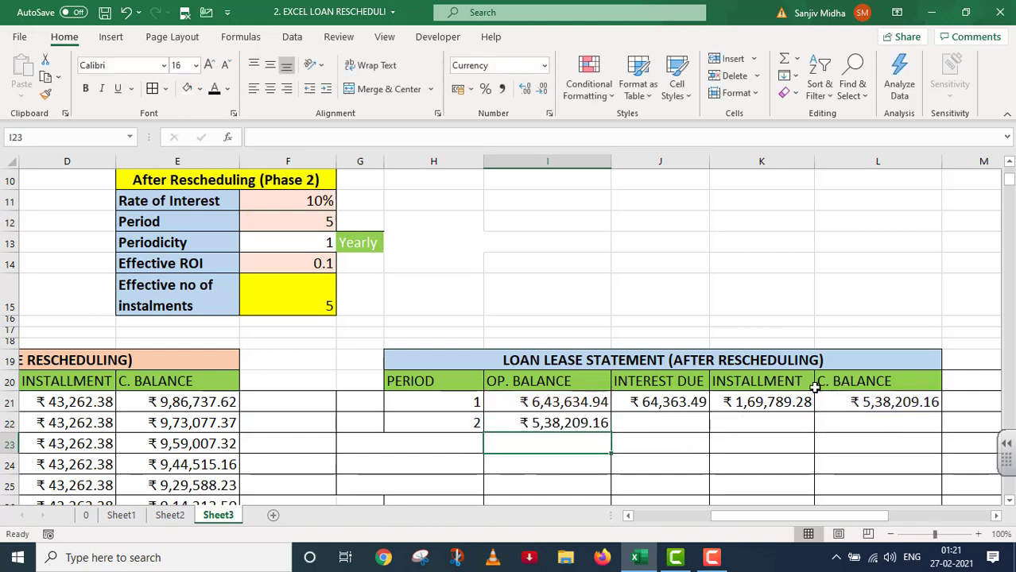
left_click(552, 424)
double_click(552, 424)
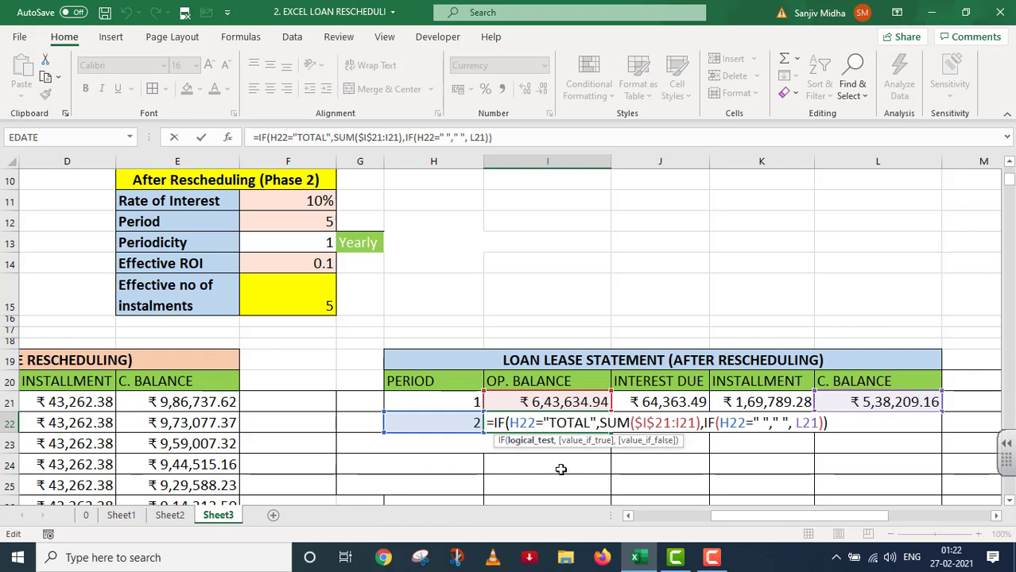
key("Return")
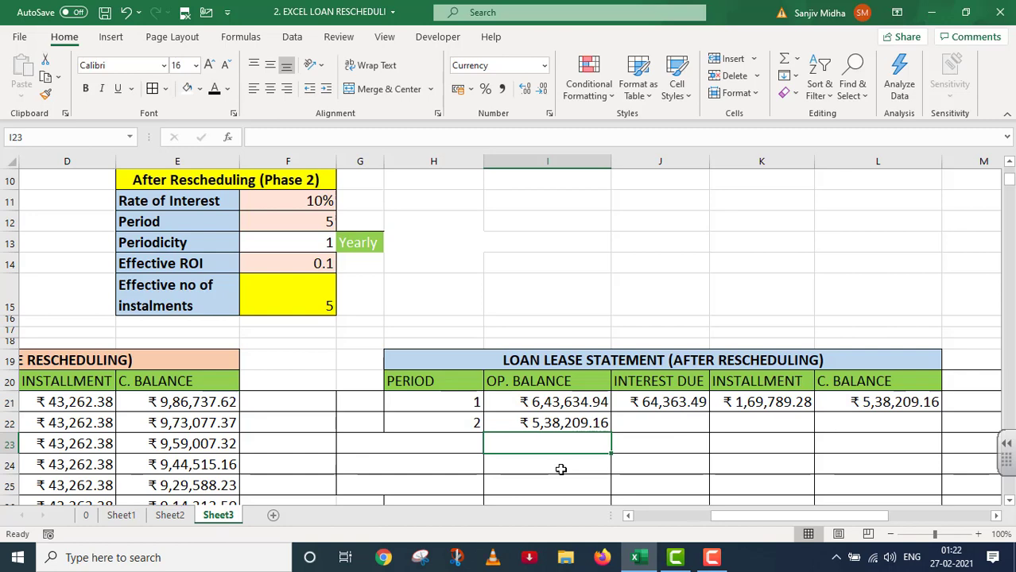
- Start the interest due formula in J22 with an IF that tests whether H22="TOTAL"
double_click(636, 422)
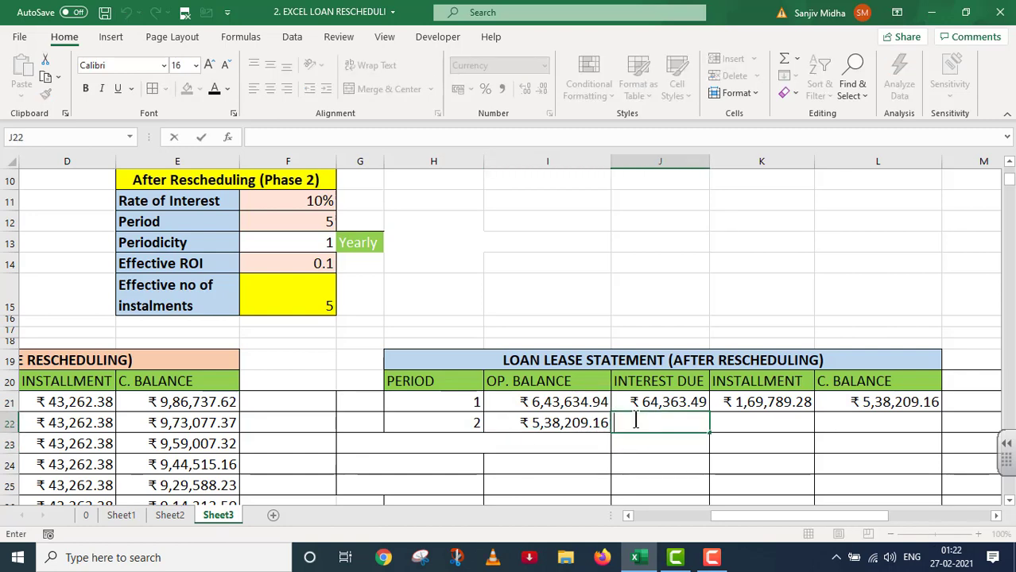
type("=IF(")
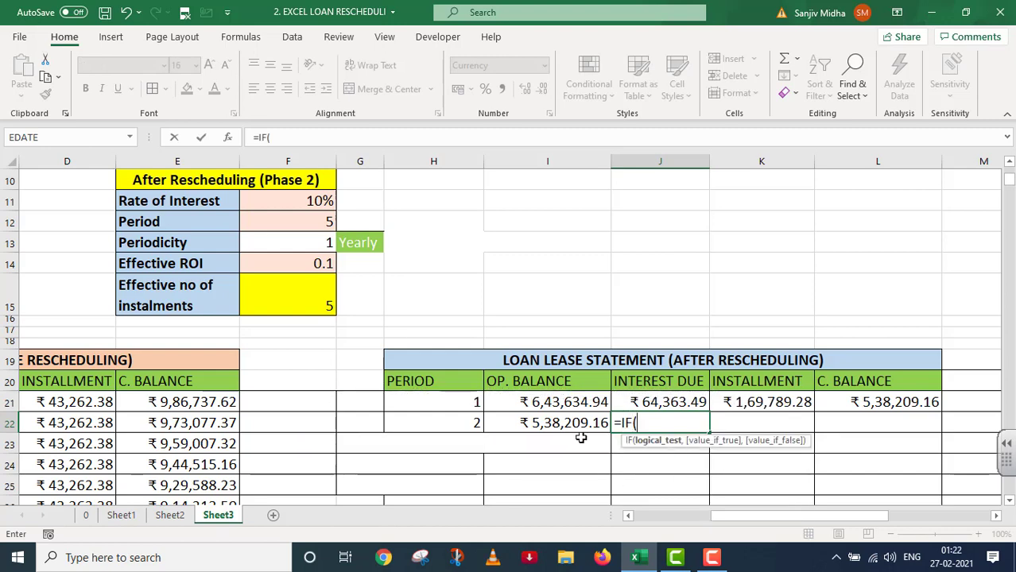
left_click(460, 421)
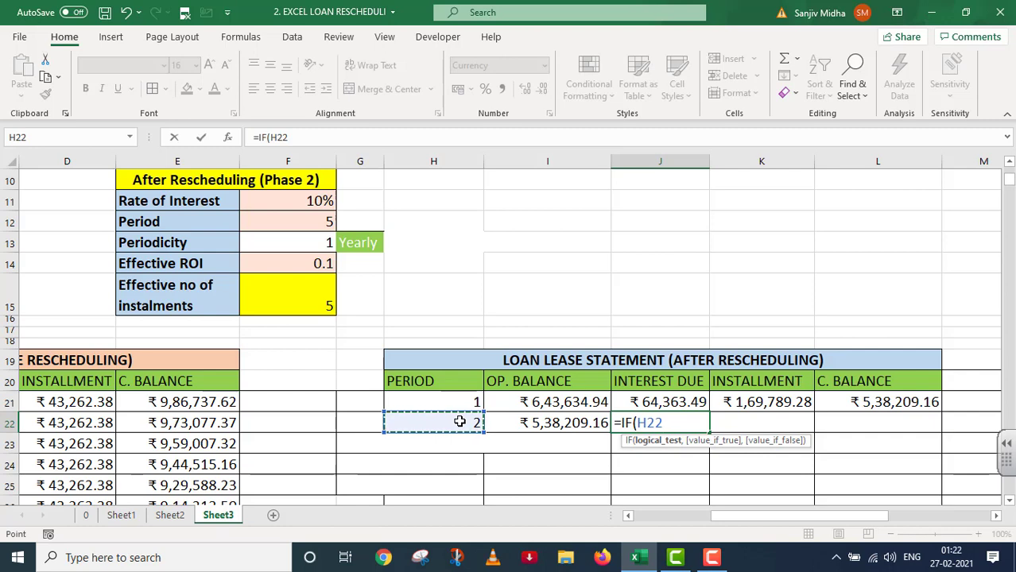
type("=\"TOTAL\",")
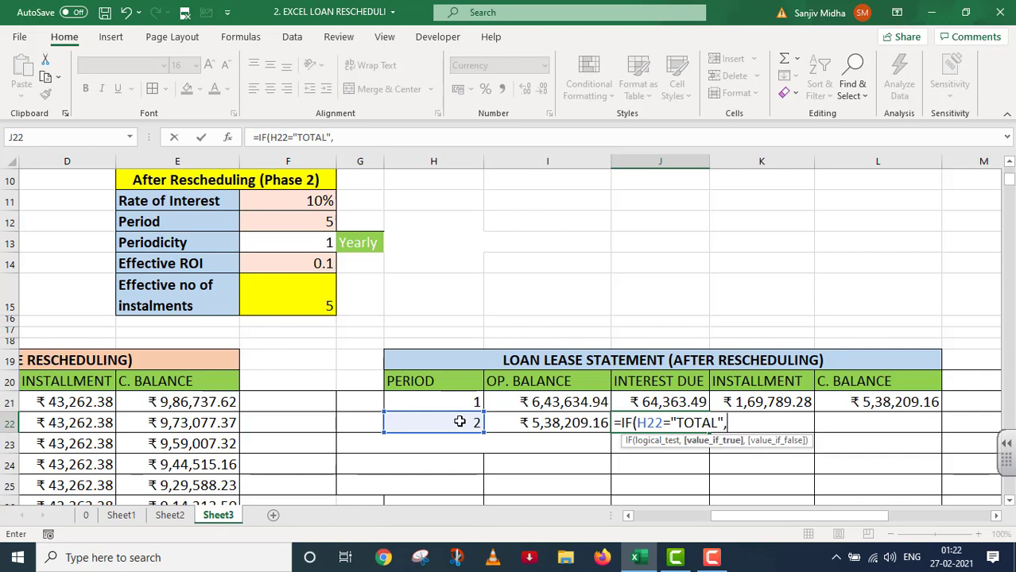
- Add SUM($J$21:J21) as the true value in the J22 formula, with the range's first reference made absolute
type("SUM(")
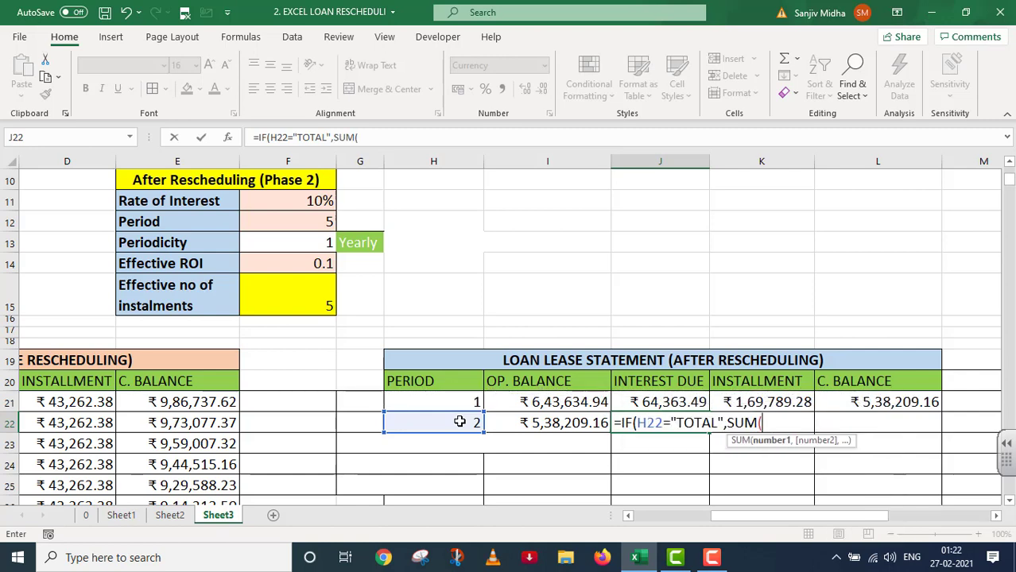
left_click(669, 403)
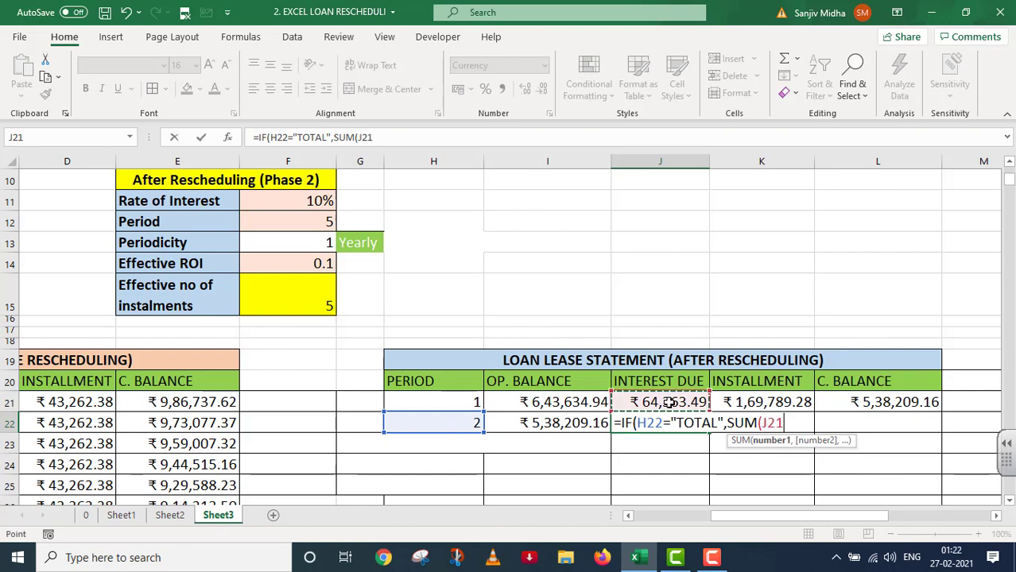
key("F8")
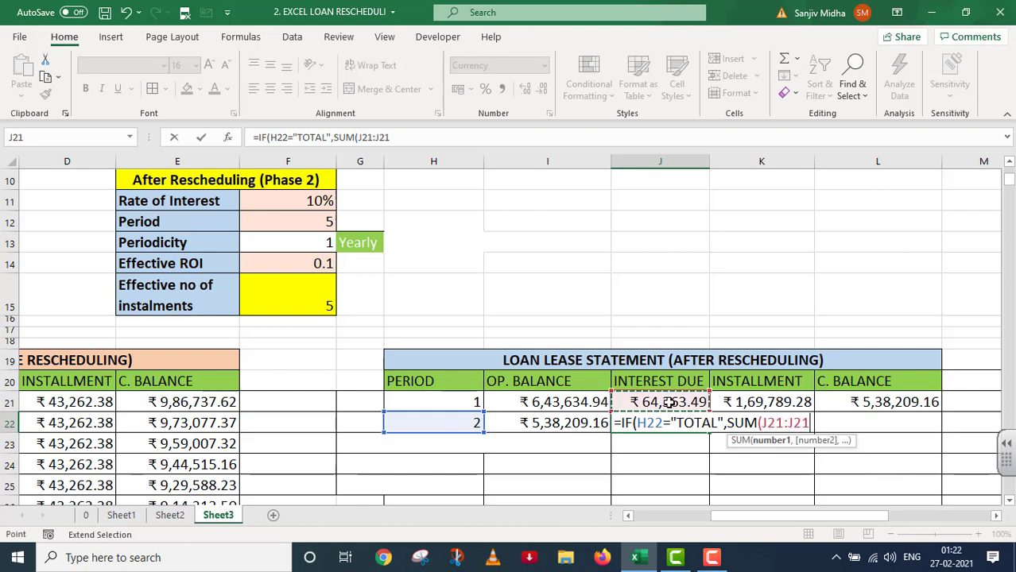
left_click(783, 423)
double_click(783, 423)
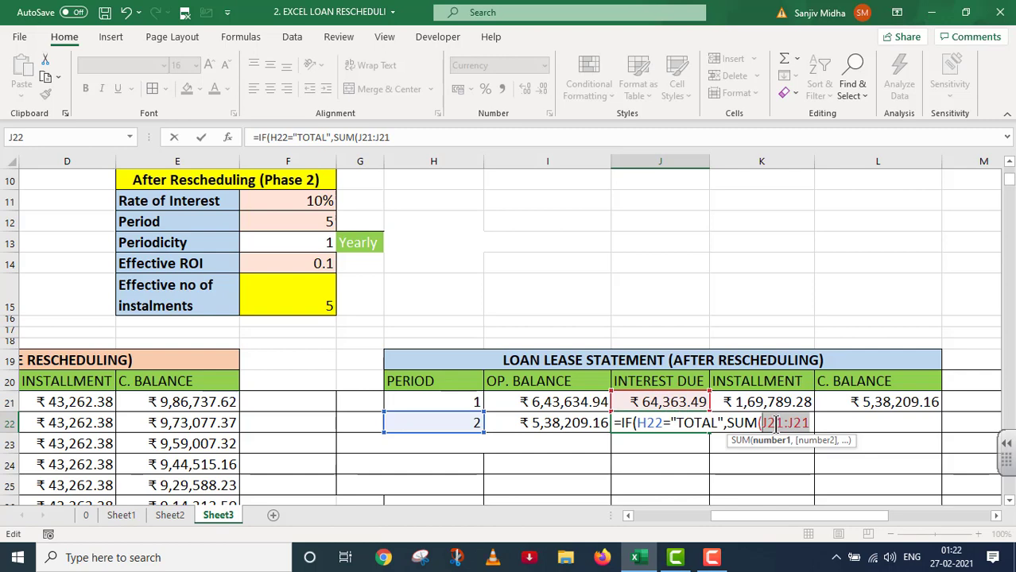
left_click(771, 423)
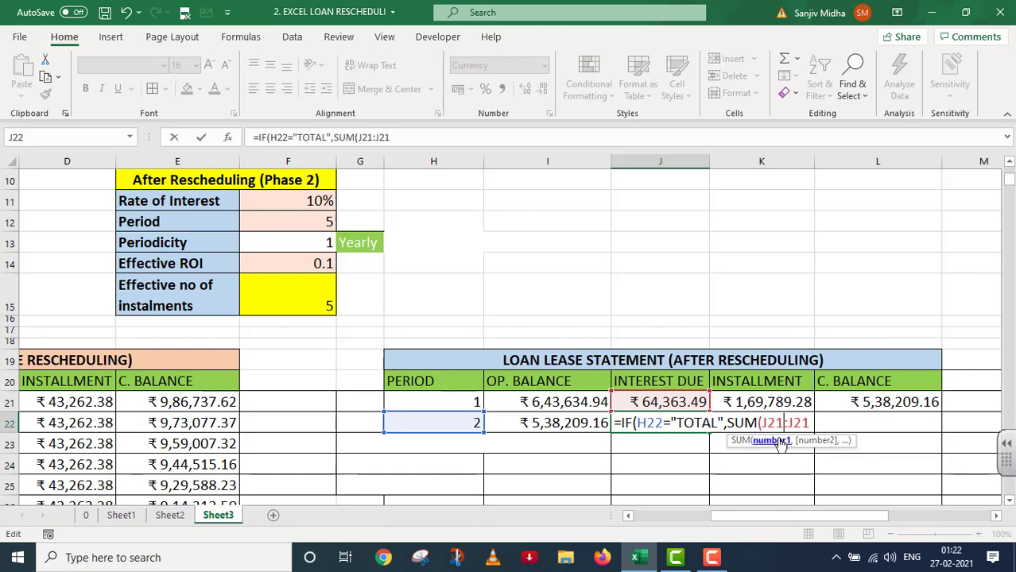
key("shift+Left")
key("shift+Left")
key("shift+Left")
key("F4")
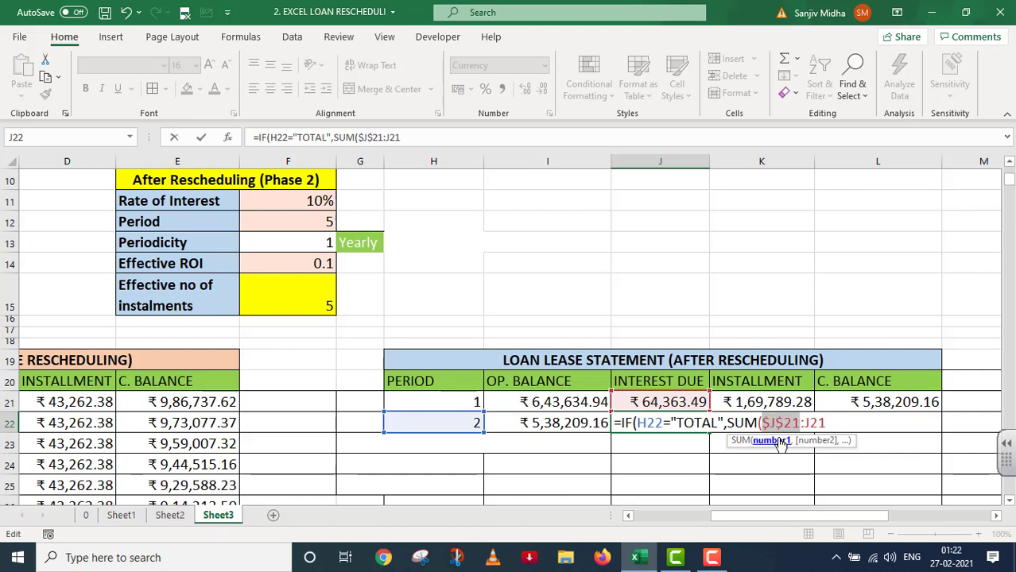
left_click(829, 423)
type(")")
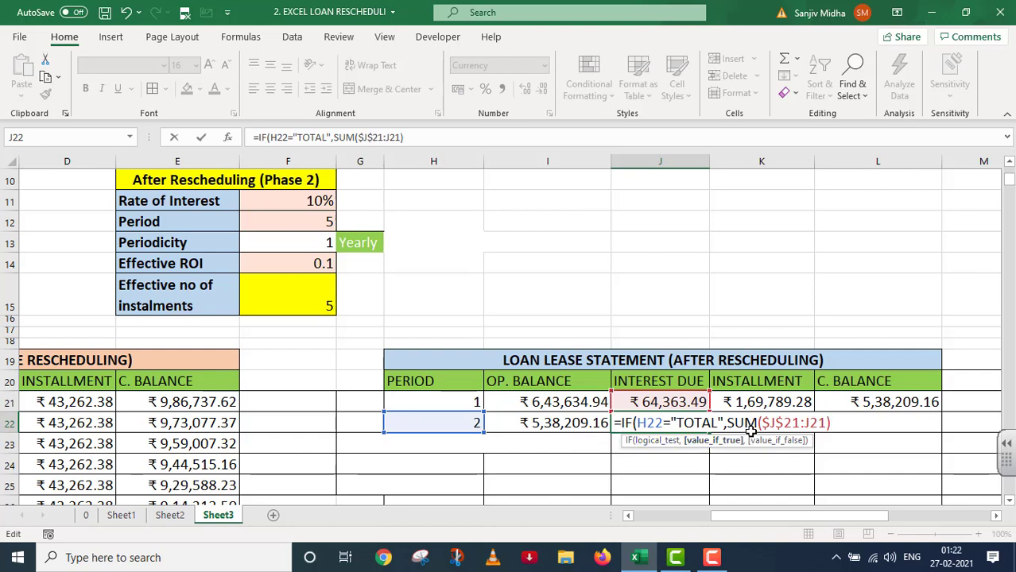
- Add a nested IF as the false value in the J22 formula, returning " " when H22=" "
type(",")
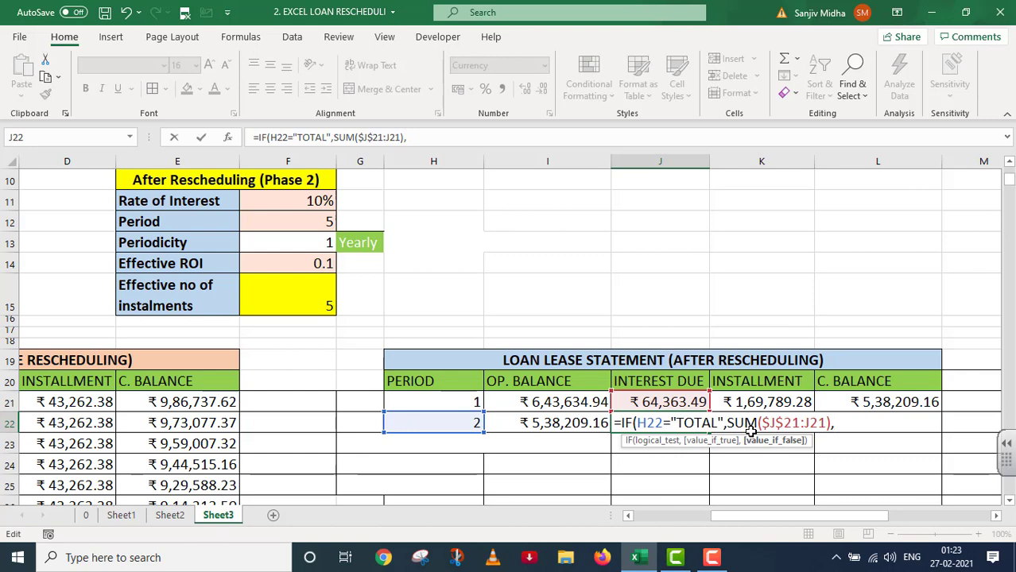
type("IF")
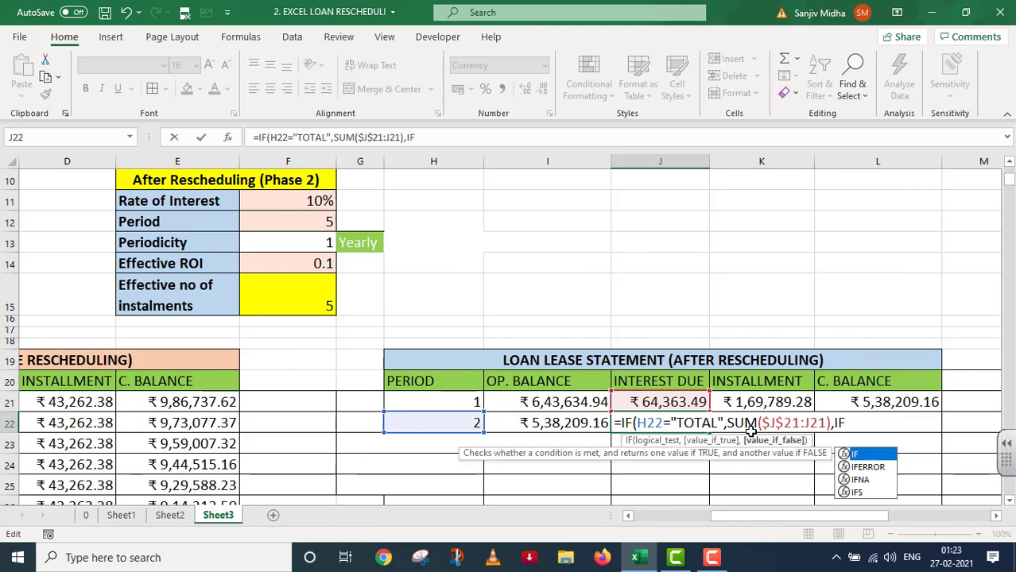
type("(")
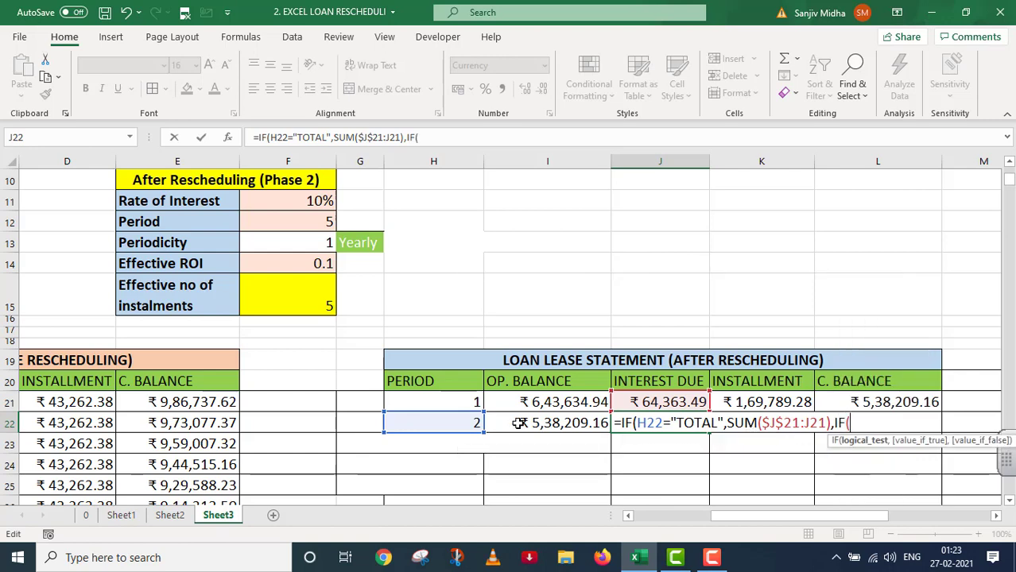
left_click(457, 421)
type("=")
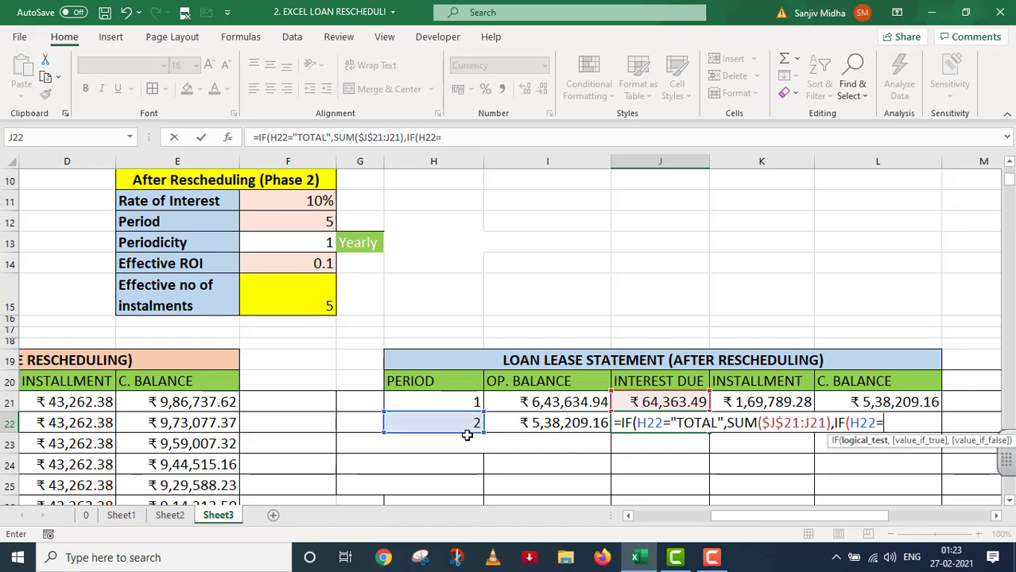
type("\" \",\" \",")
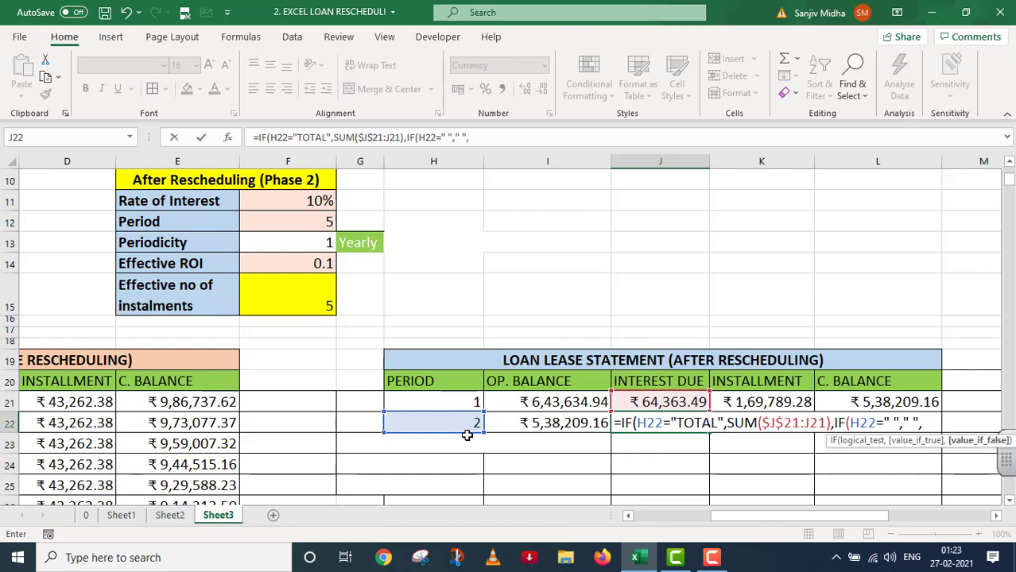
- Complete the J22 formula with IPMT($F$14,H22,$F$15,$I$21) as the nested IF's false value
type("IPMT(")
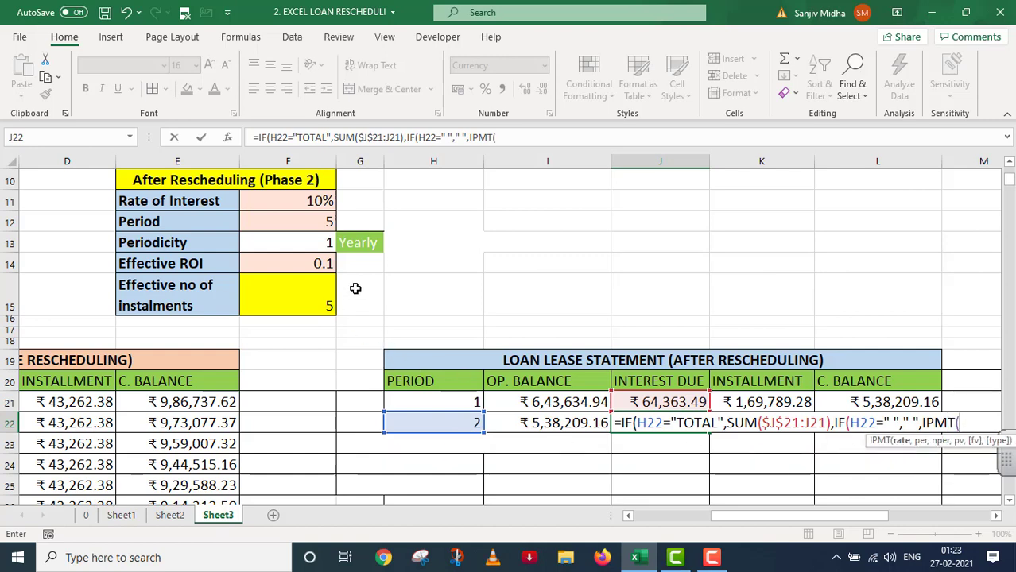
left_click(302, 263)
key("F4")
type(",")
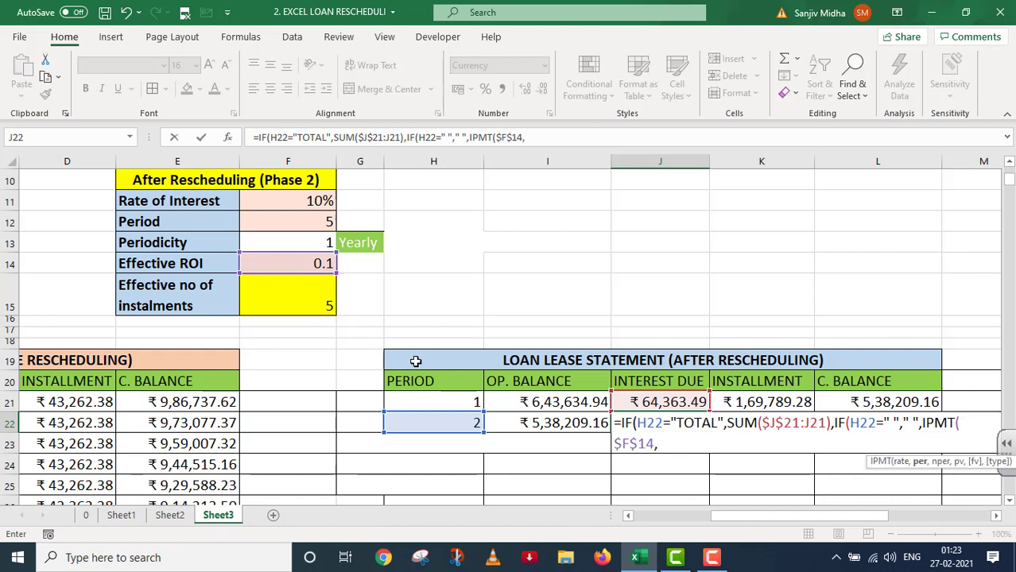
left_click(461, 426)
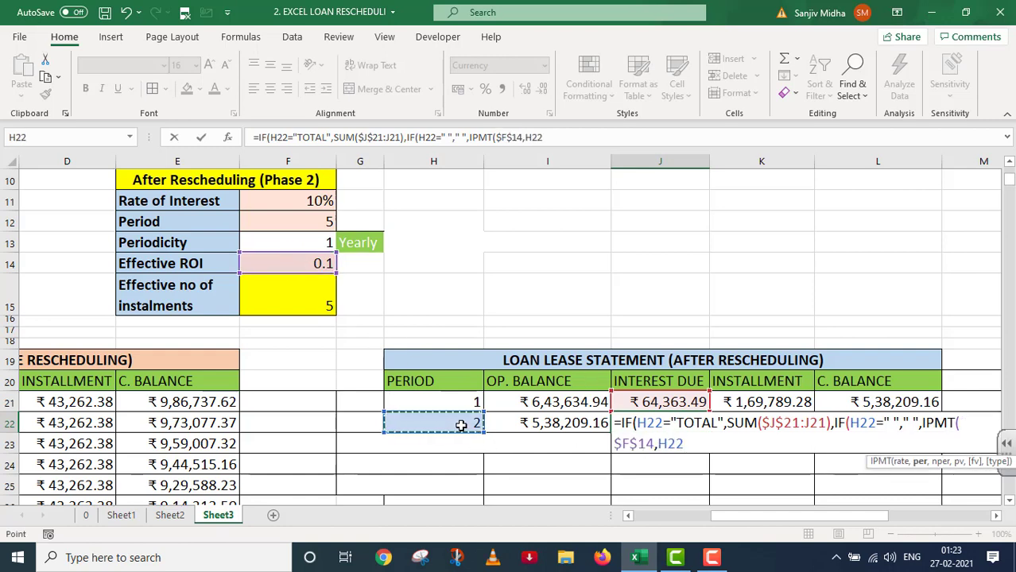
type(",")
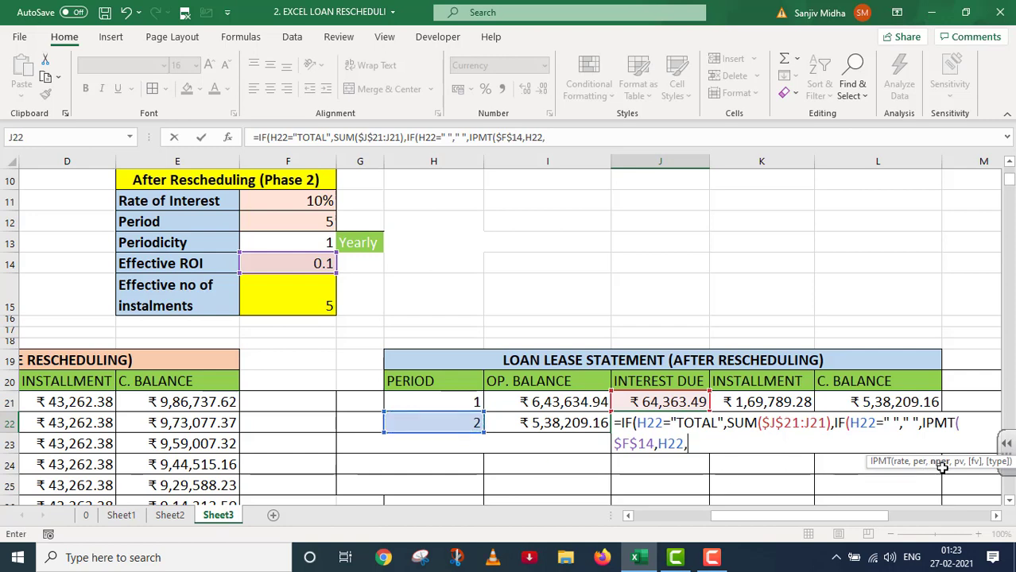
left_click(323, 306)
key("F4")
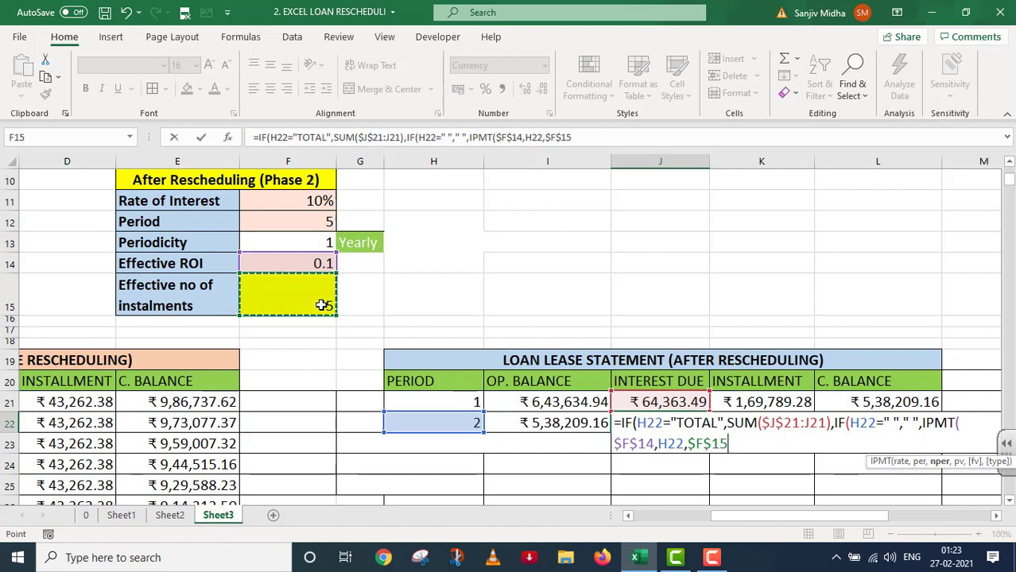
type(",")
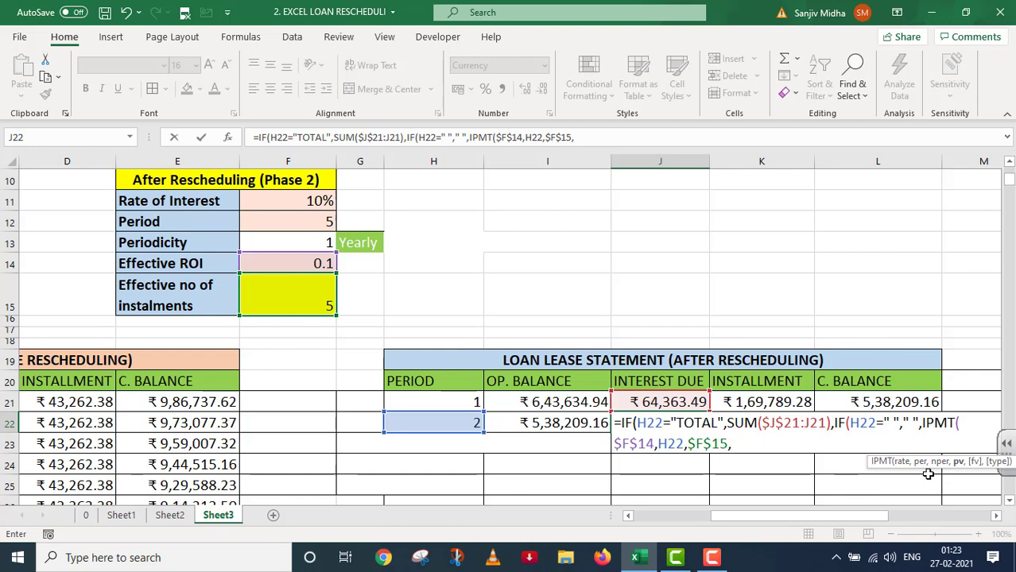
left_click(569, 403)
key("F4")
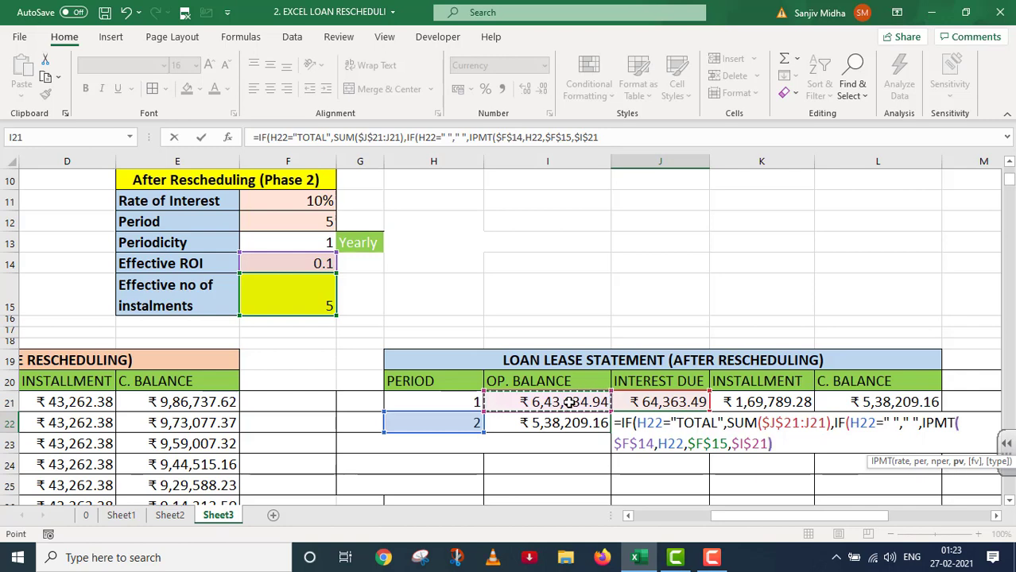
type(")")
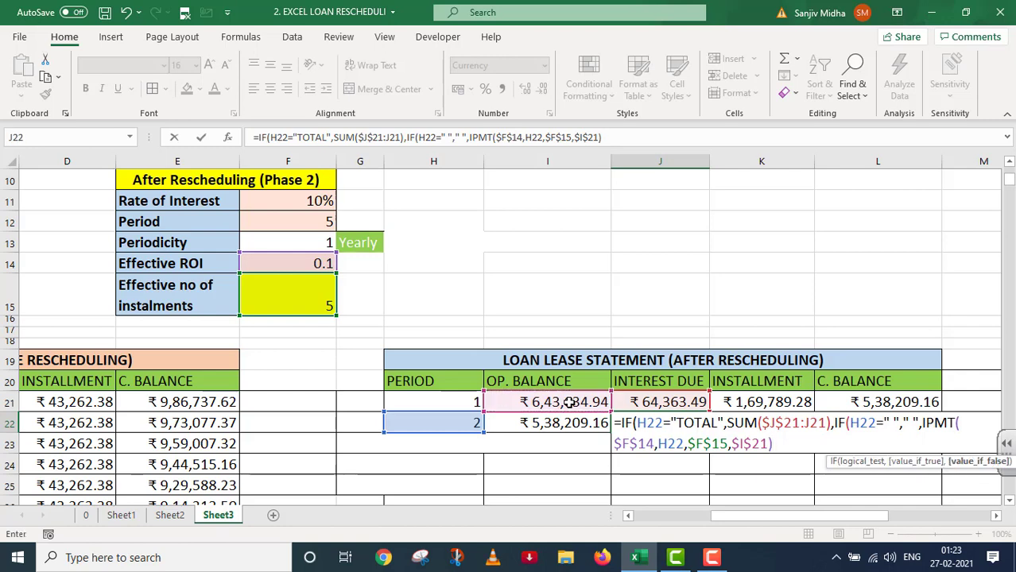
type(")")
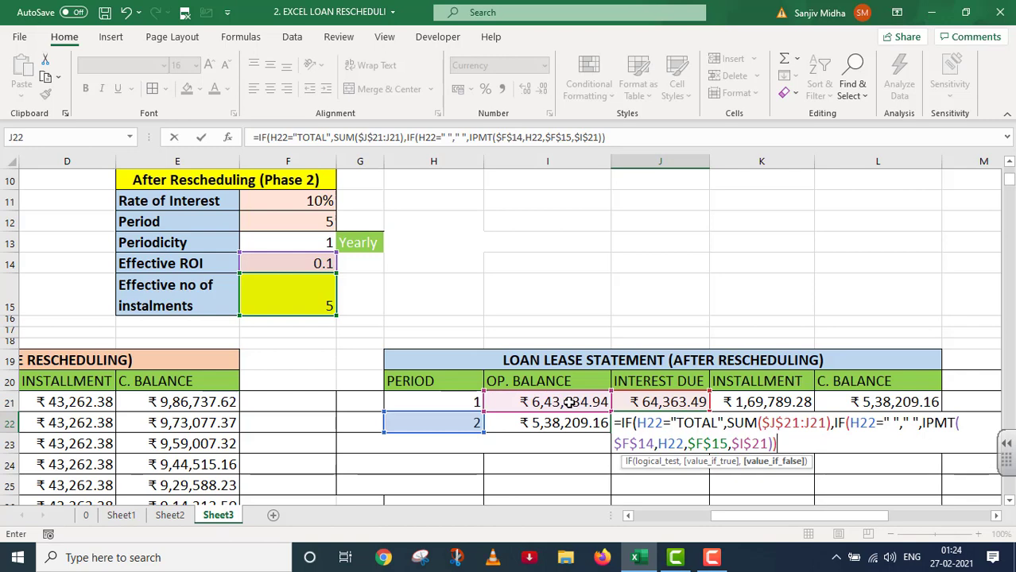
type(")")
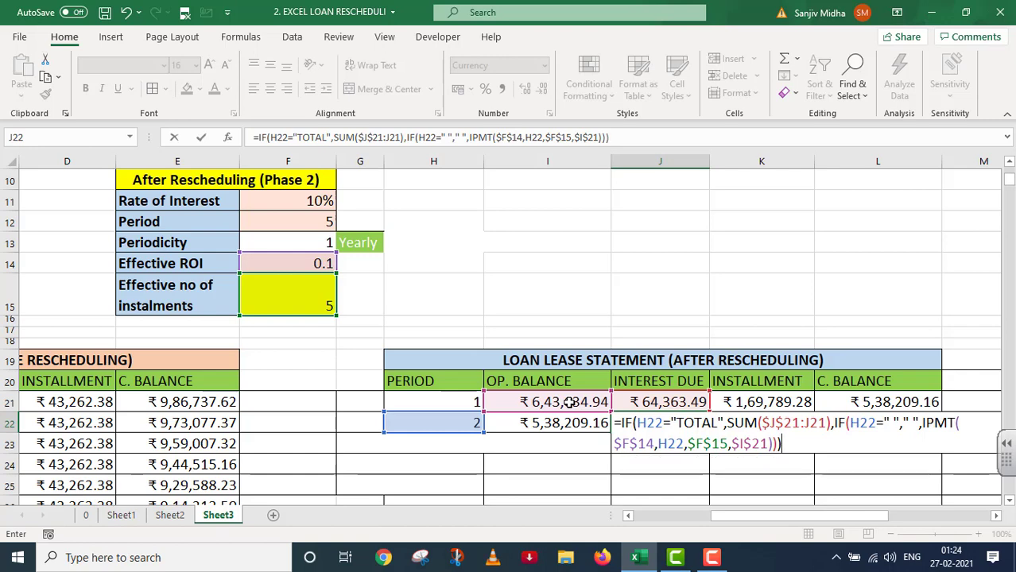
key("Return")
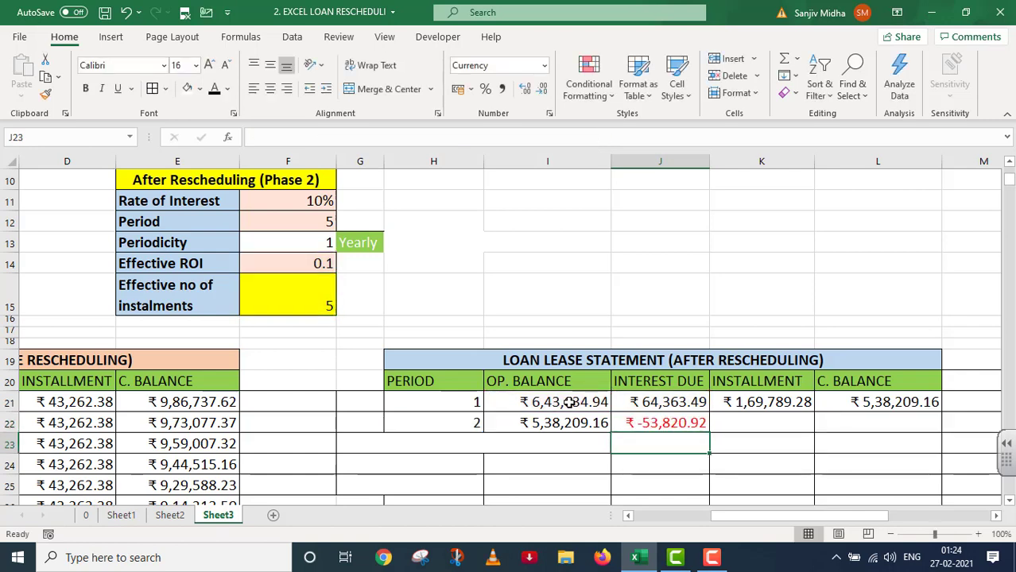
- Make the present value in J22's IPMT function negative, as -$I$21
left_click(674, 421)
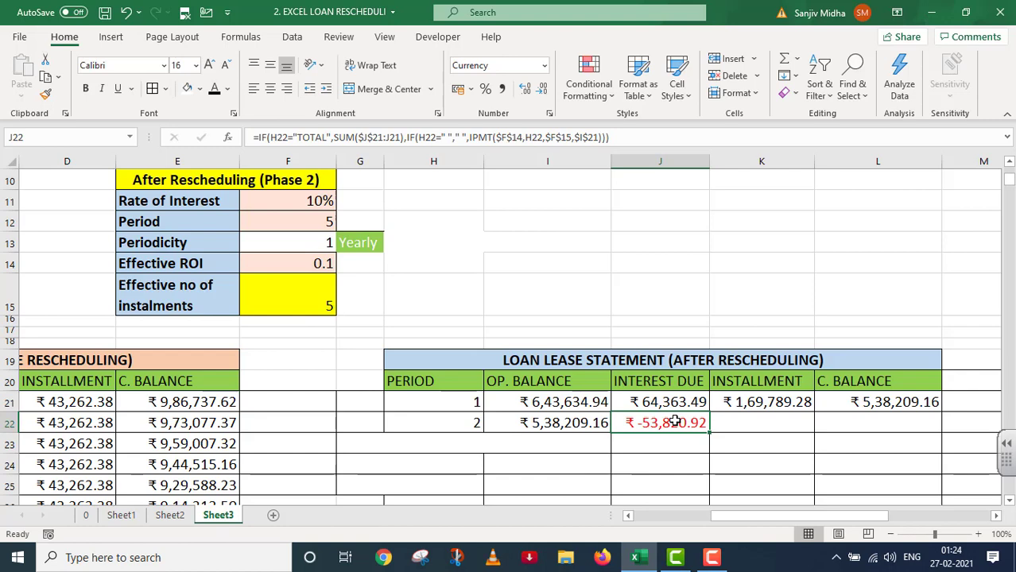
left_click(576, 136)
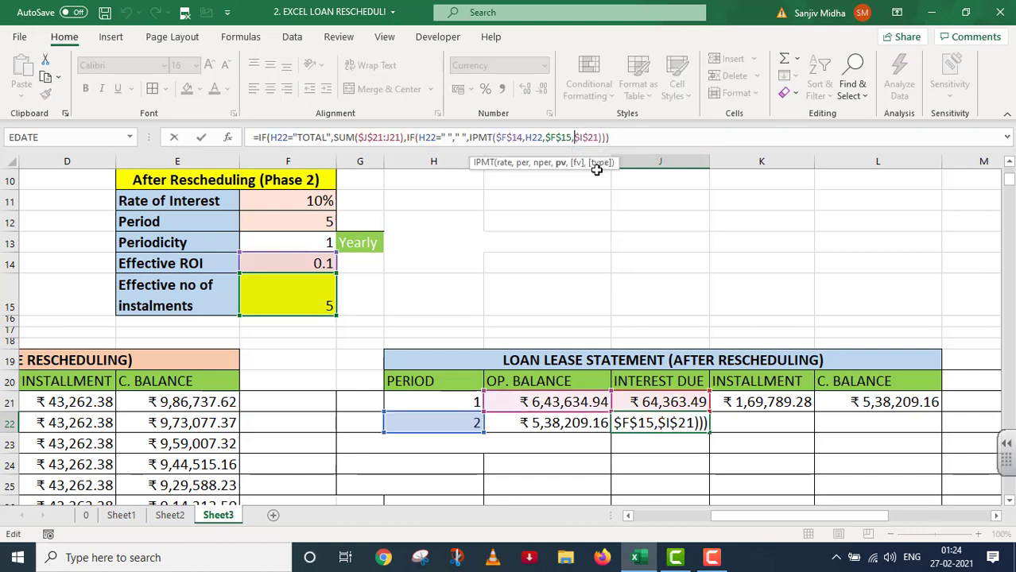
type("-")
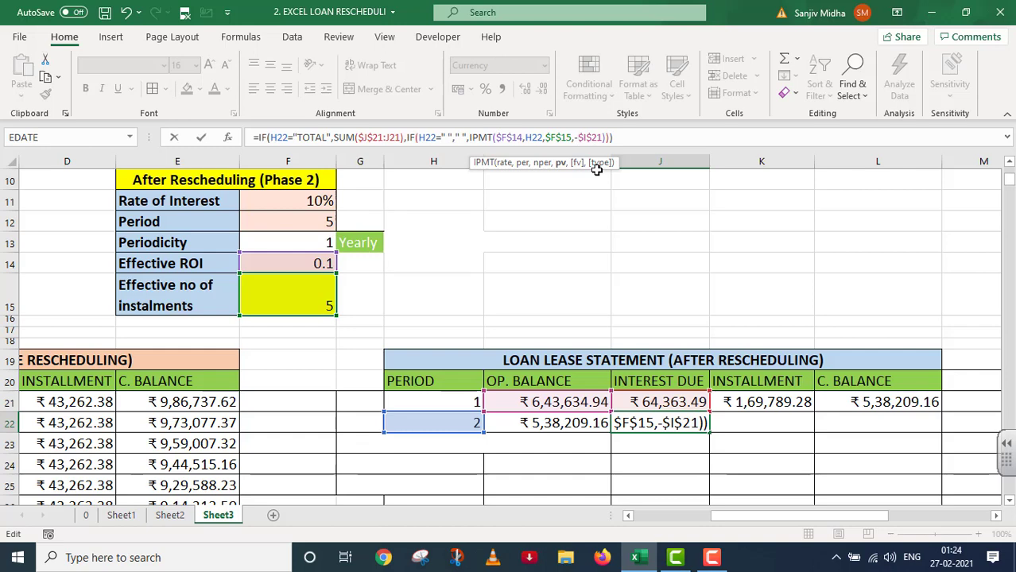
key("Return")
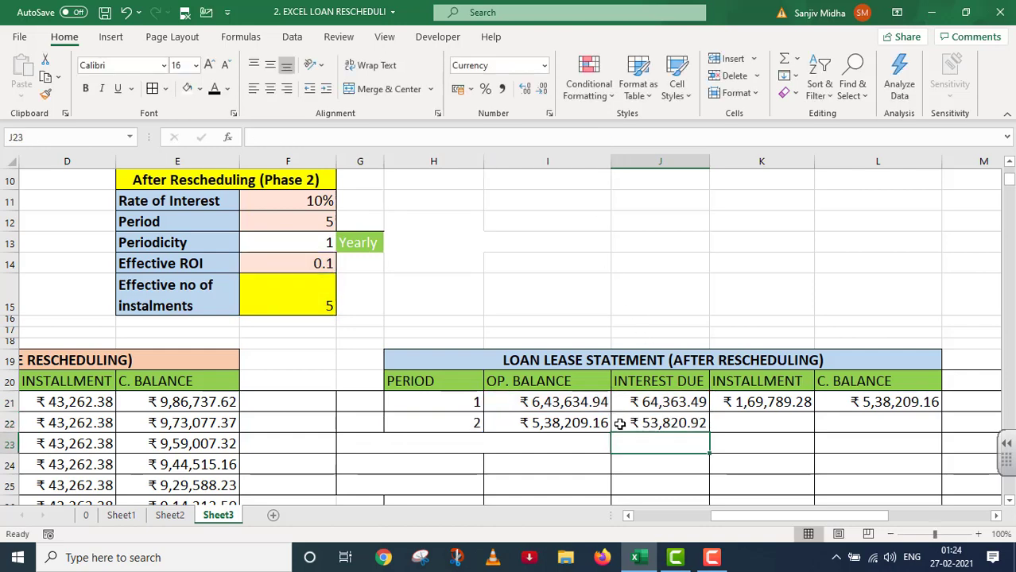
- Start the installment formula in K22 with an IF that tests whether H22="TOTAL"
double_click(725, 422)
type("=")
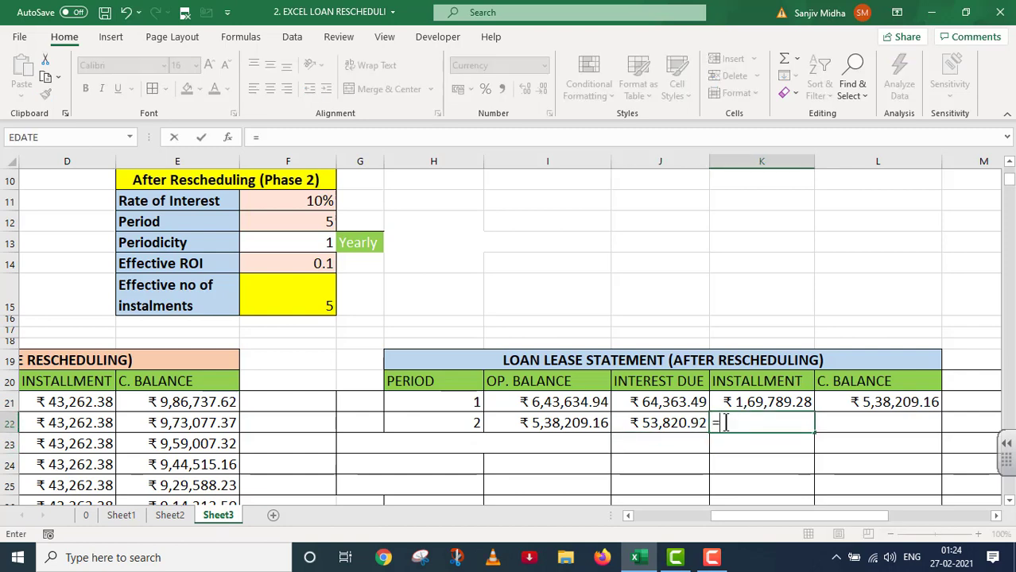
type("IF(")
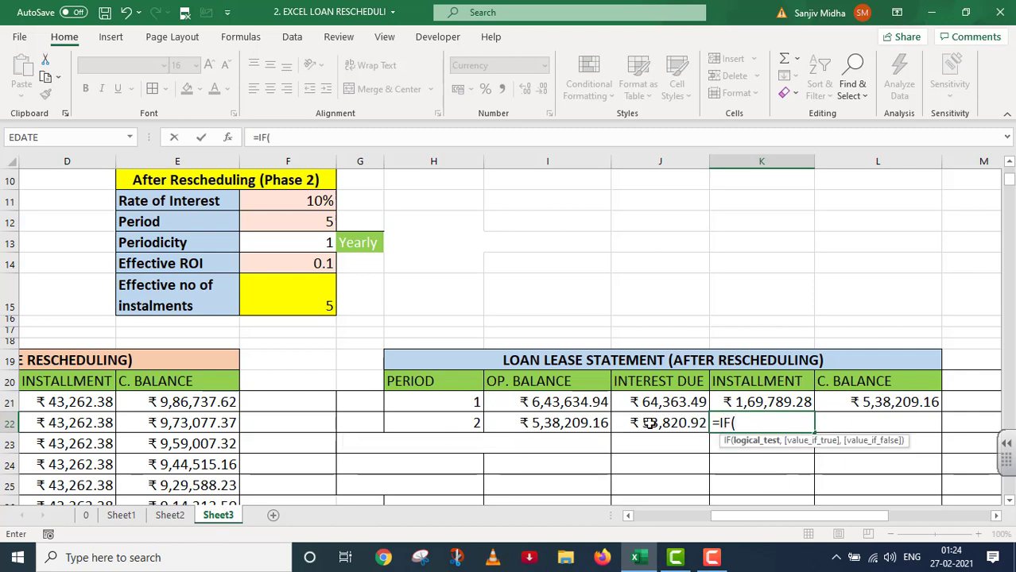
left_click(462, 422)
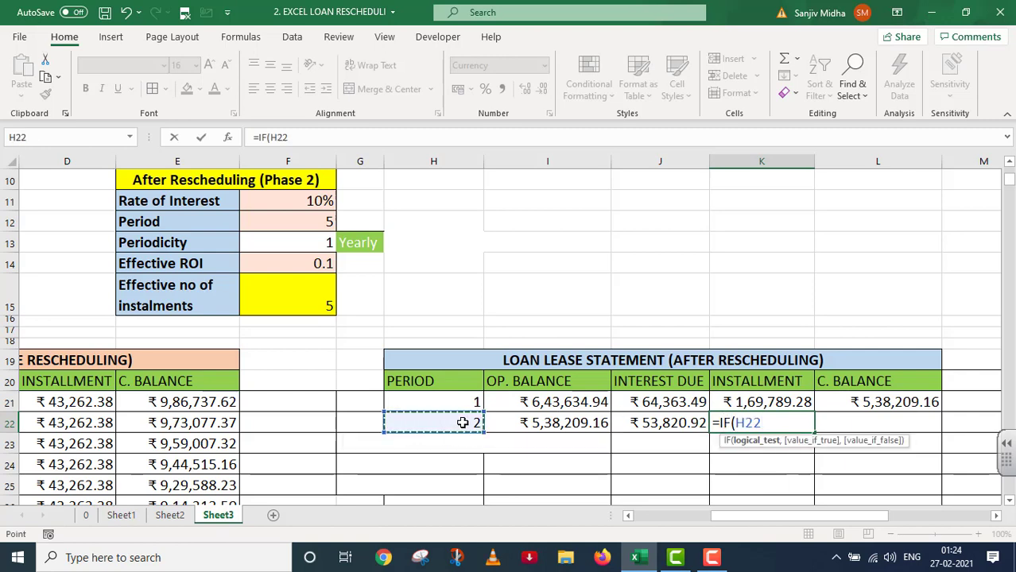
type("=")
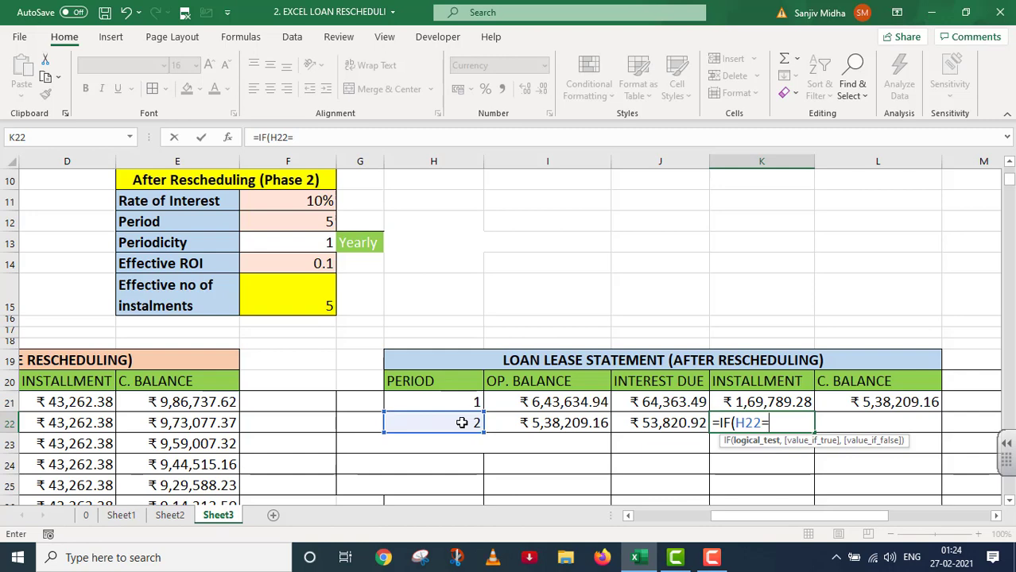
type("\"TOTAL")
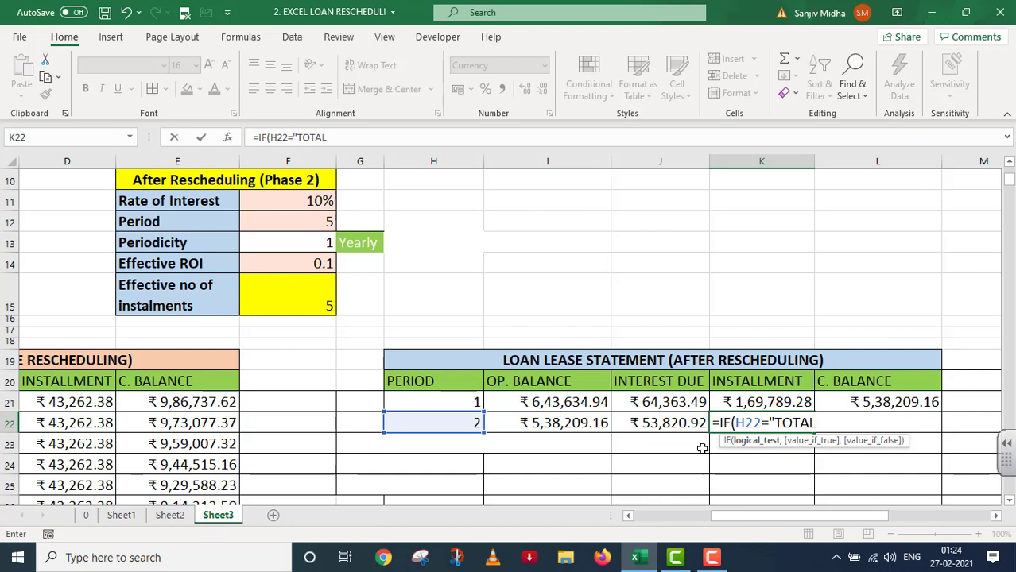
type("\",")
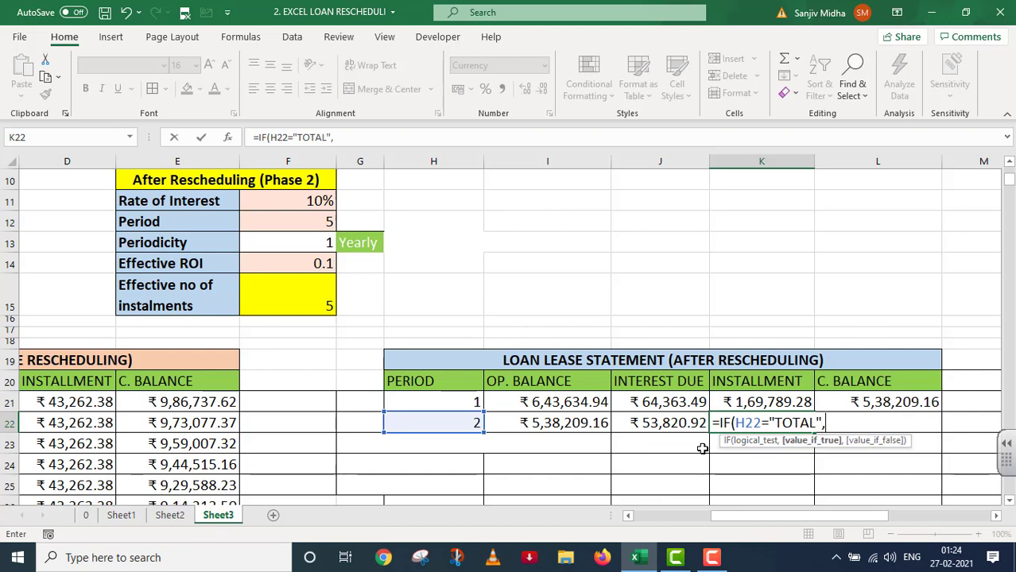
- Add SUM($K$21:K21) as the true value in the K22 formula, with the range's first reference made absolute
type("SUM(")
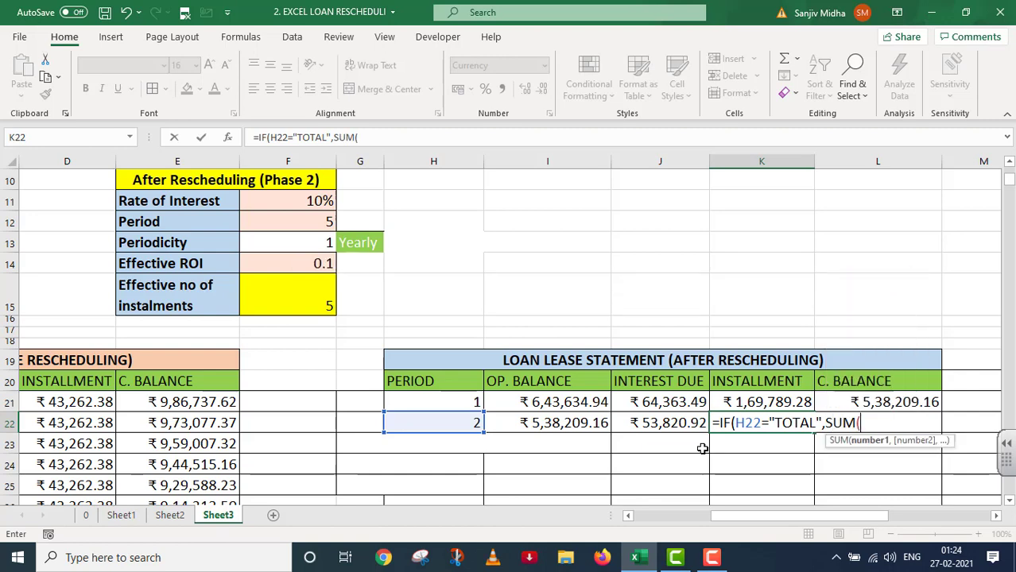
left_click(751, 402)
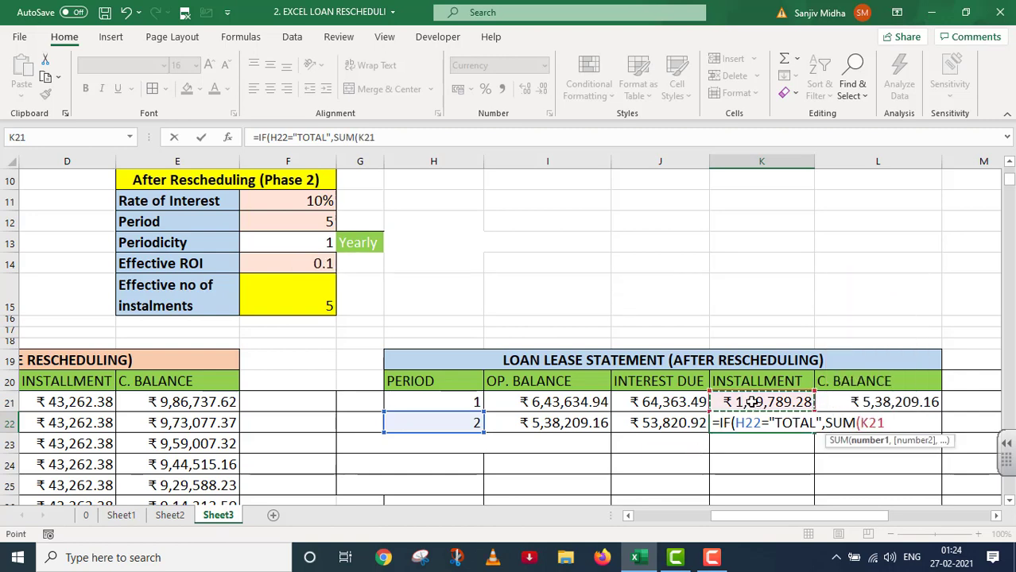
key("F8")
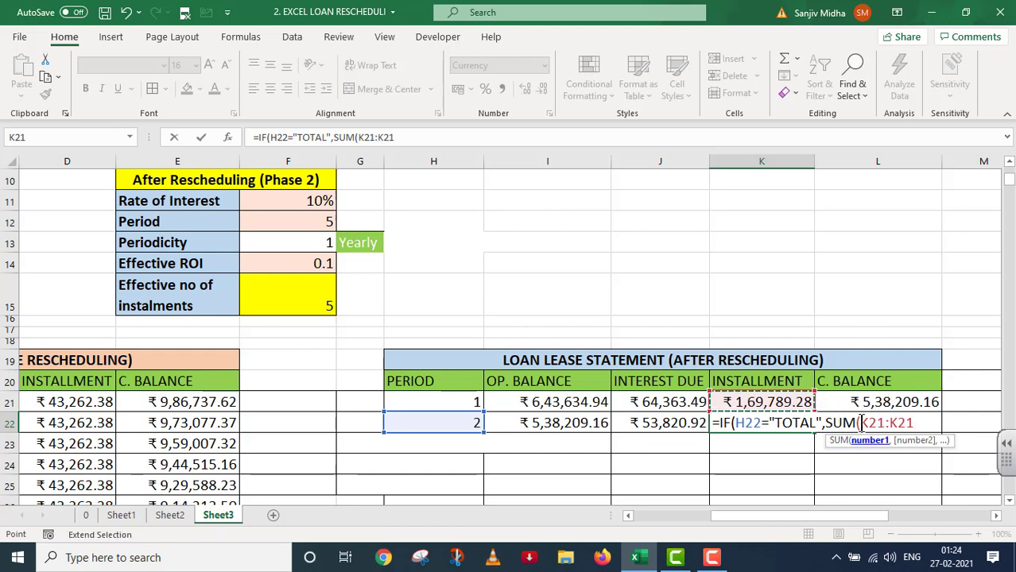
left_click_drag(860, 423, 914, 423)
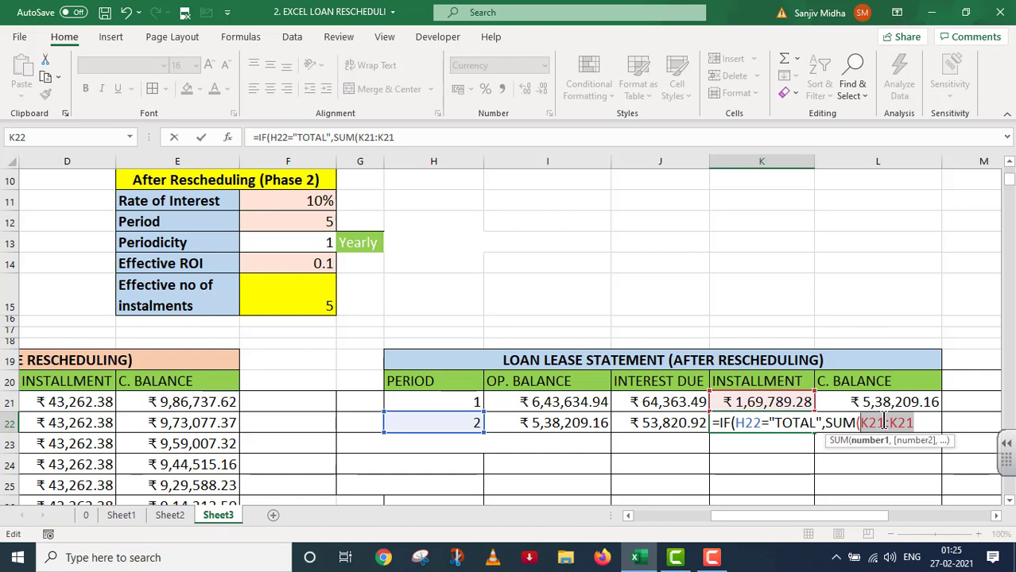
left_click(884, 423)
key("shift+Left")
key("shift+Left")
key("shift+Left")
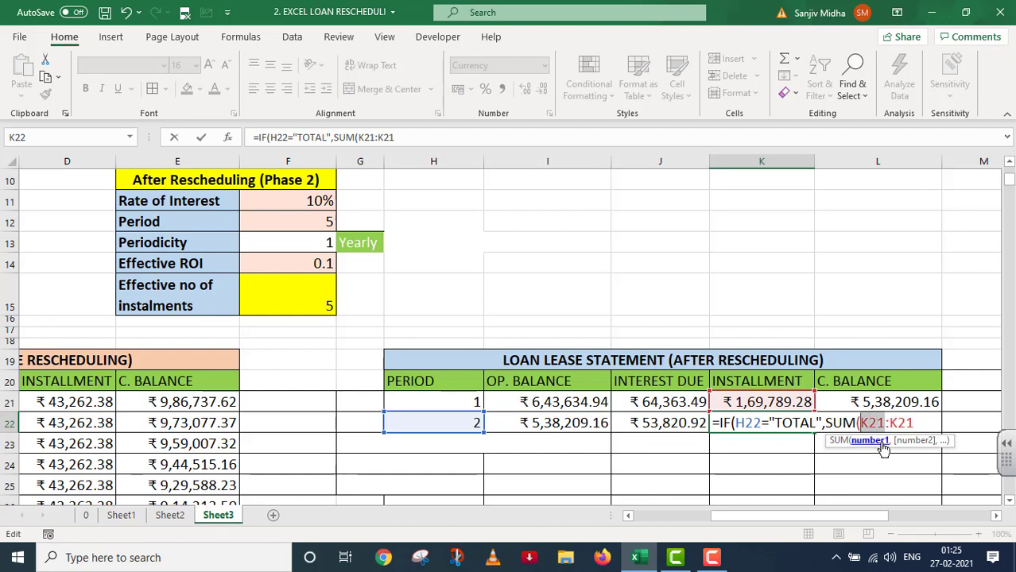
key("F4")
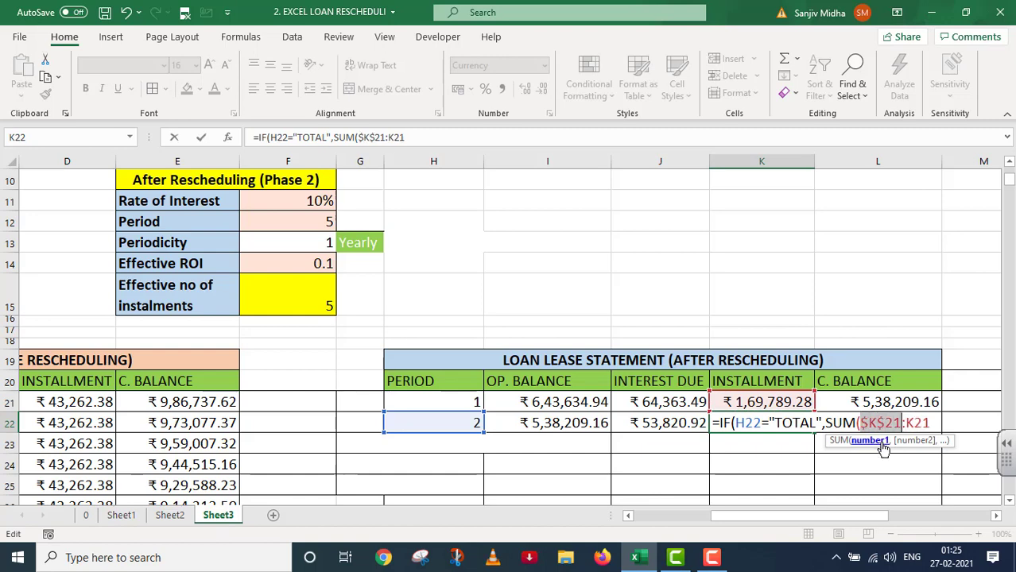
left_click(932, 422)
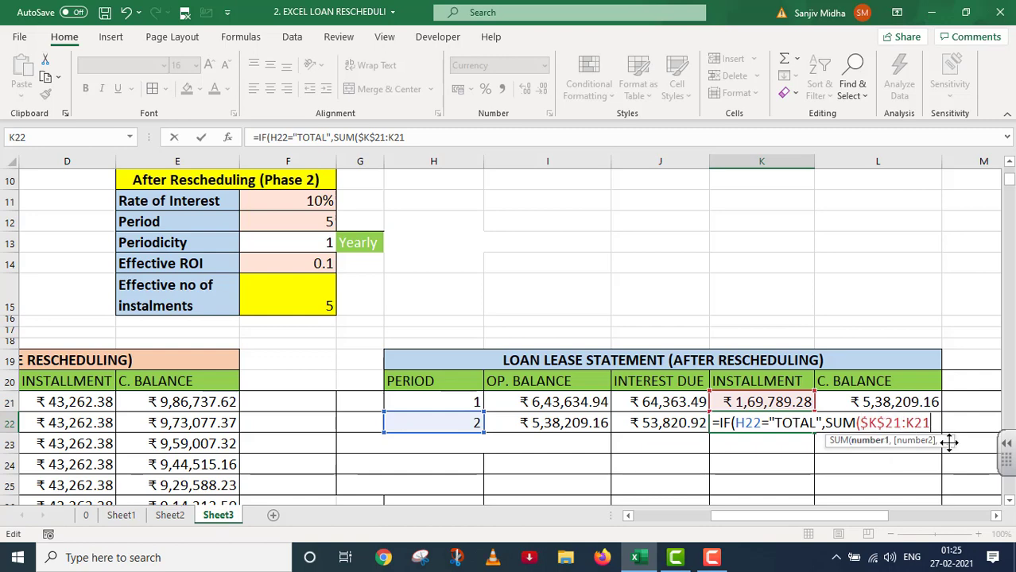
type(")")
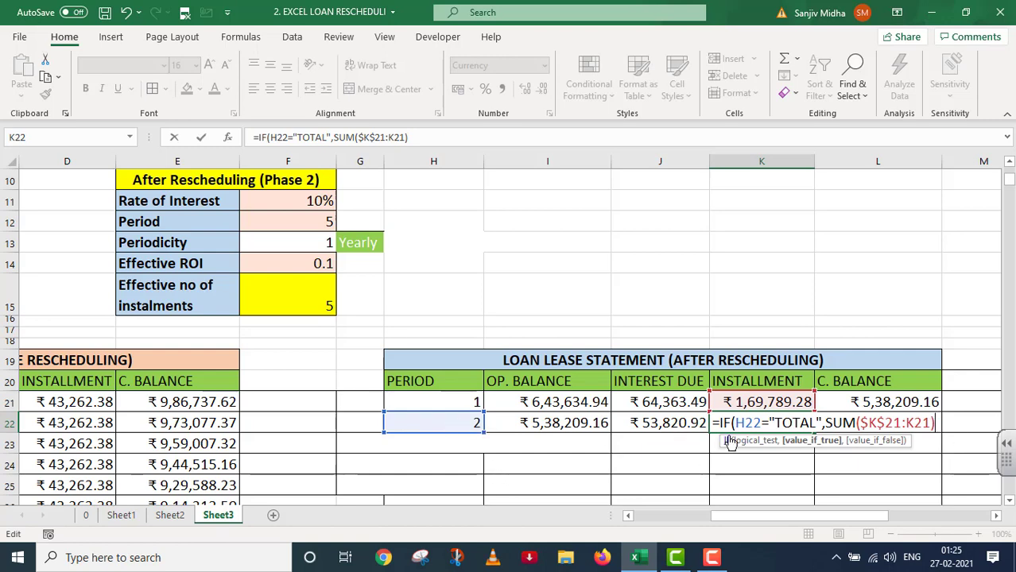
type(",")
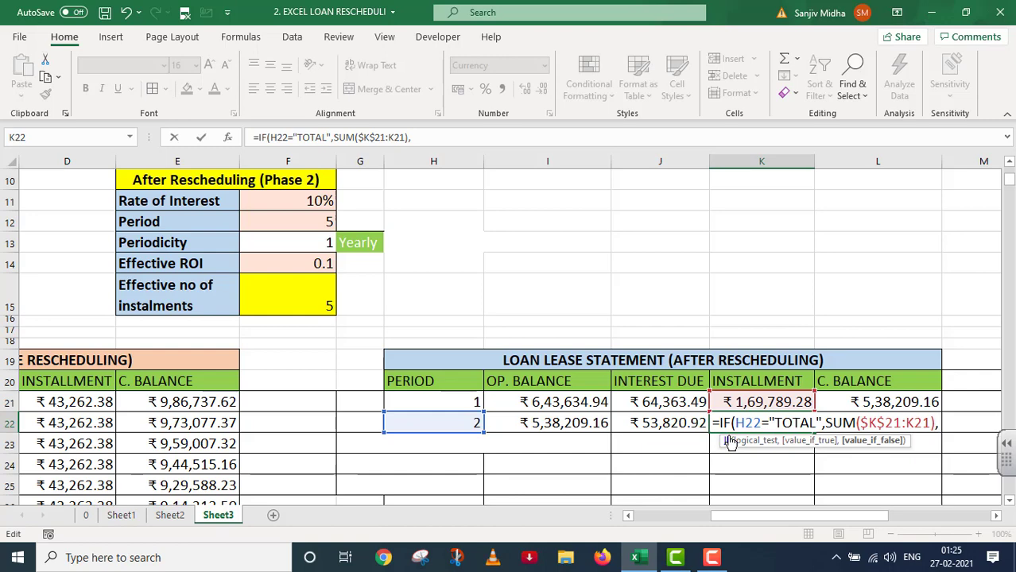
- Nest a second IF in the K22 formula that tests whether H22=" " and returns " " when true
type("IF(")
left_click(438, 425)
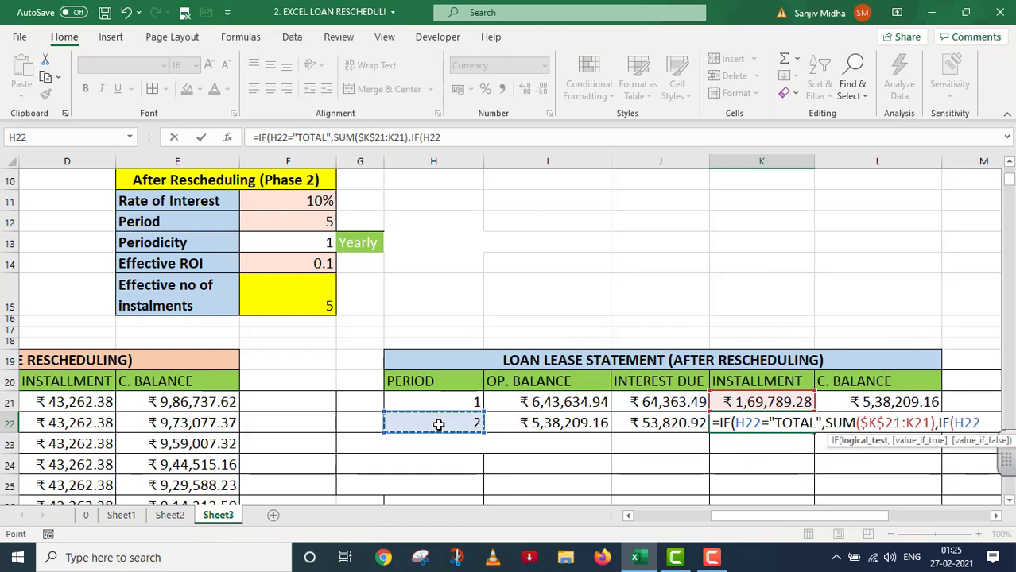
type("=")
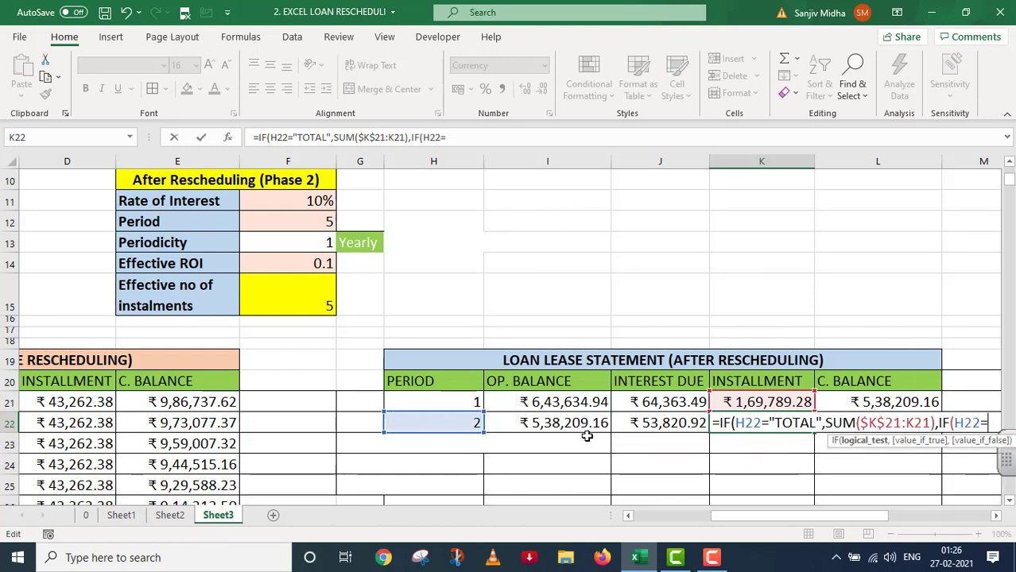
type("\"")
type("\",")
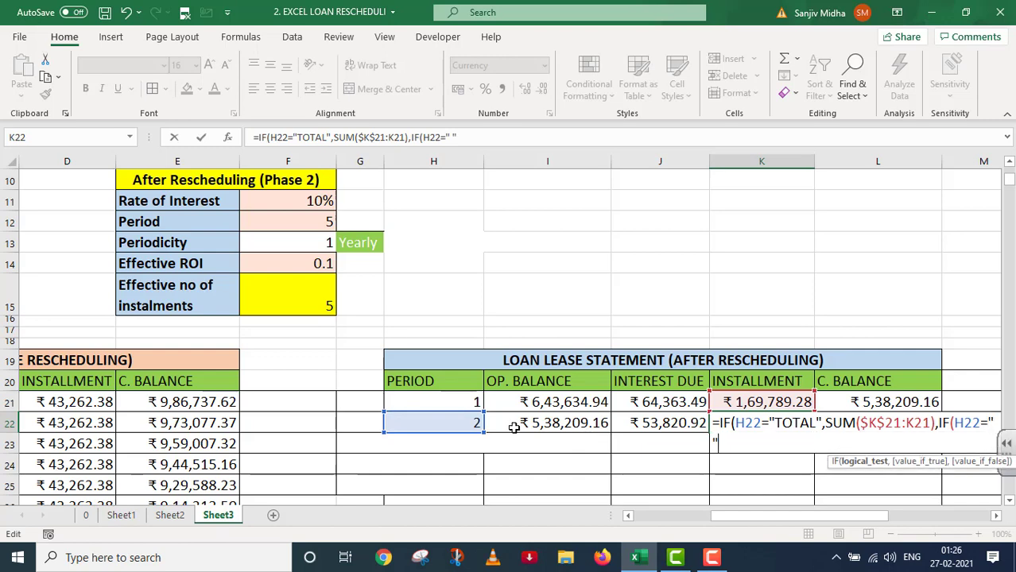
type("\"")
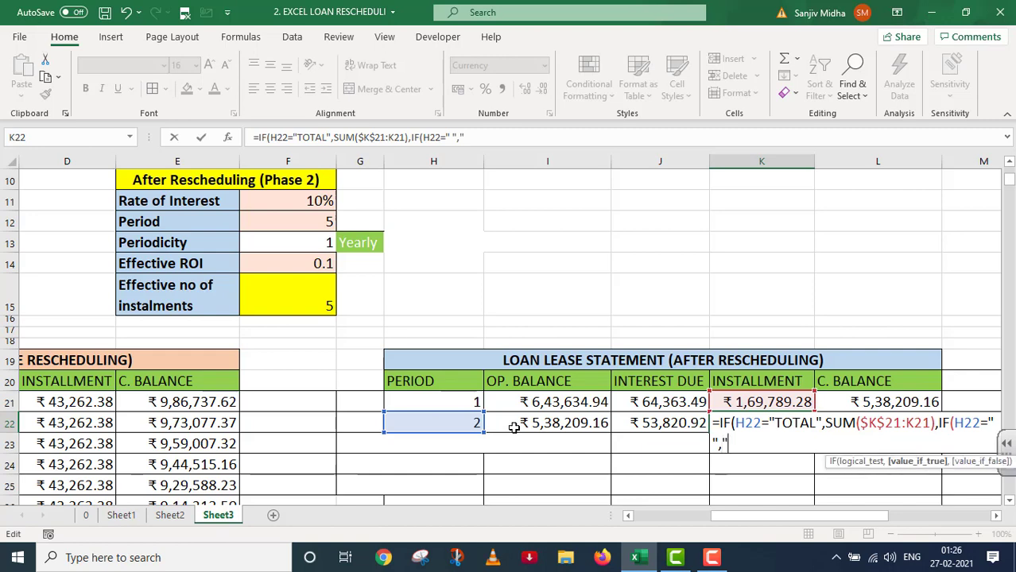
type(" \",")
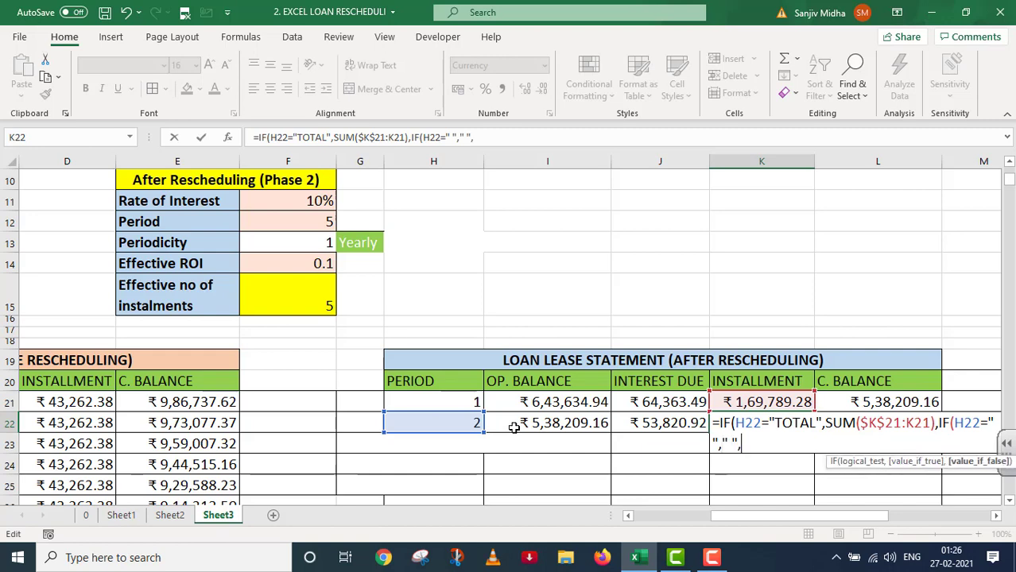
- Complete the K22 formula with PMT($F$14,$F$15,$I$21) as the nested IF's false value
type("PMT(")
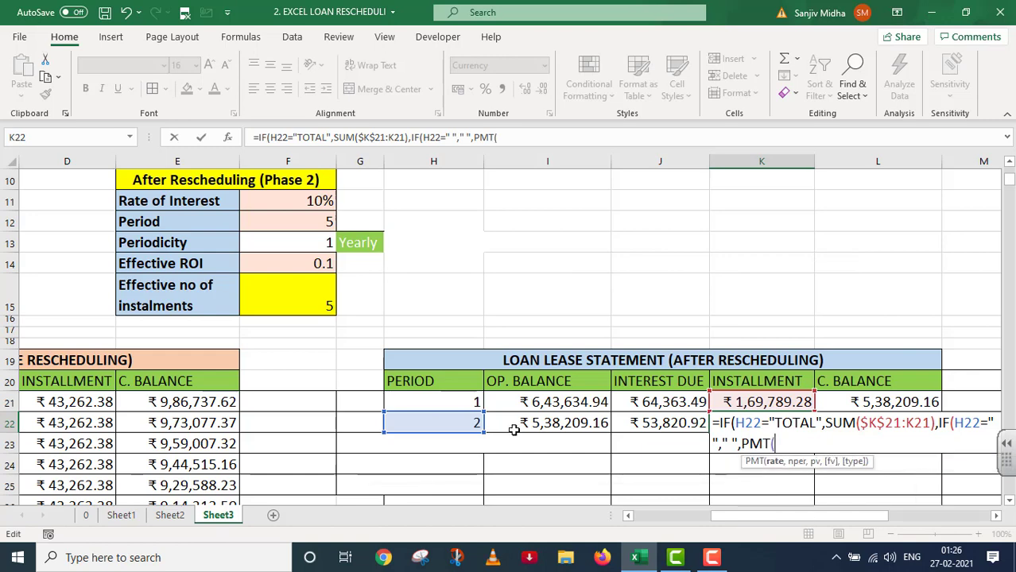
left_click(310, 263)
key("F4")
type(",")
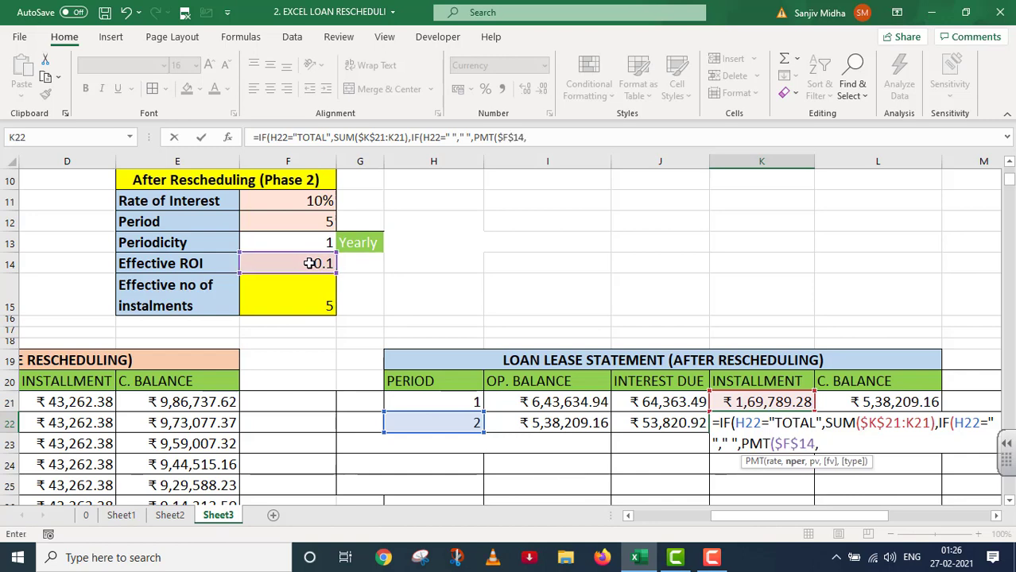
left_click(311, 297)
key("F4")
type(",")
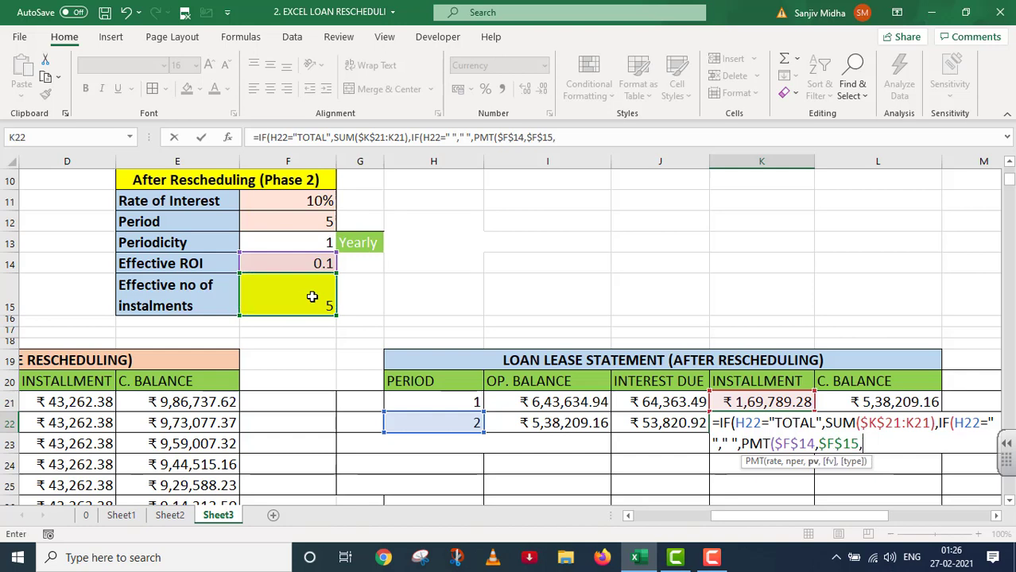
left_click(571, 402)
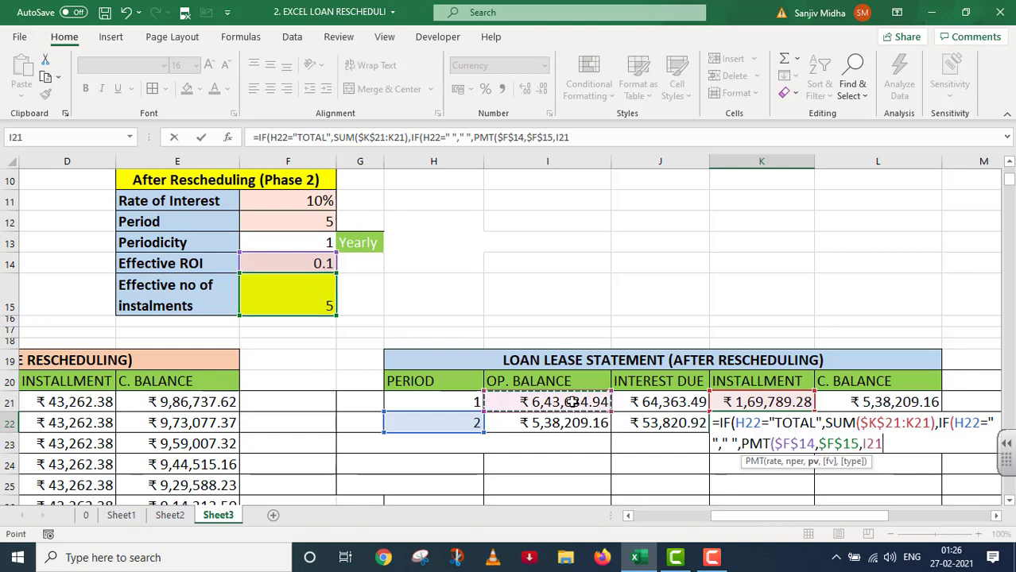
key("F4")
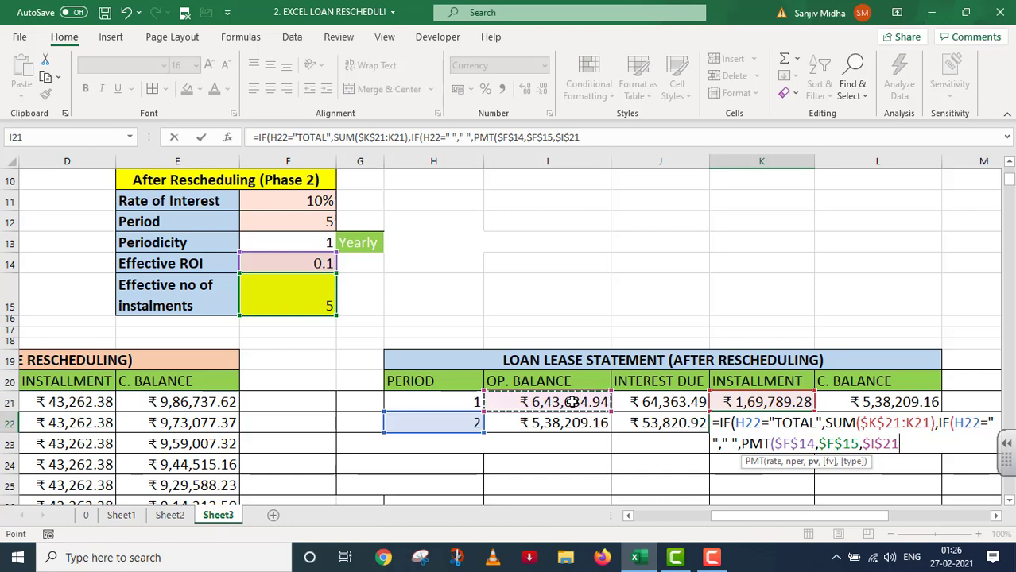
type(")")
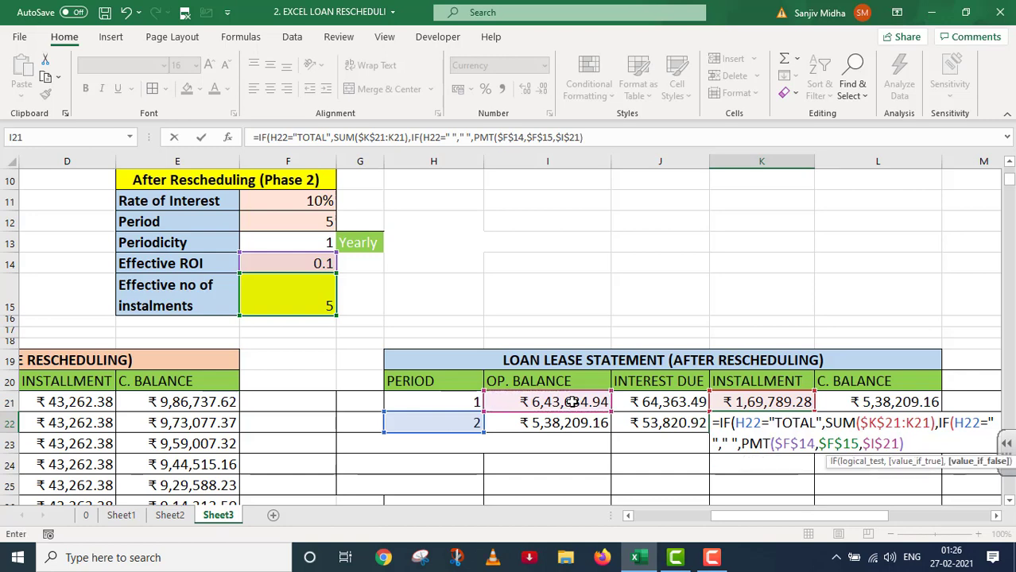
type(")")
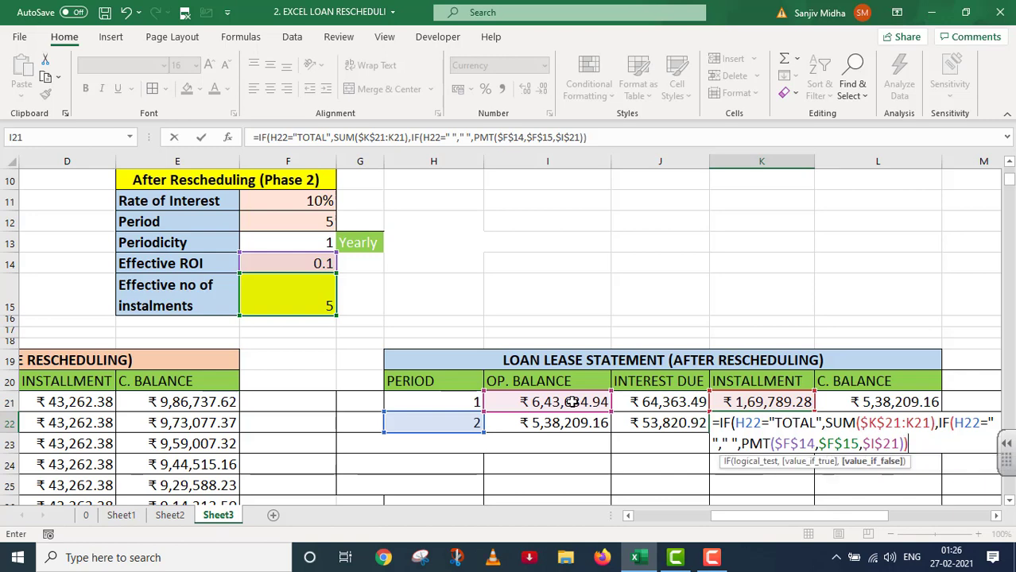
type(")")
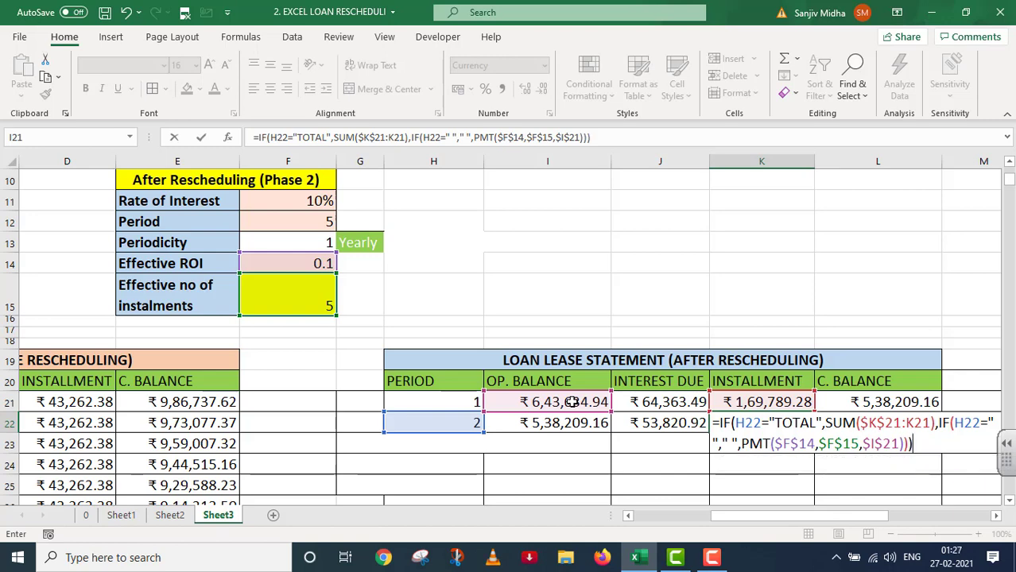
key("Return")
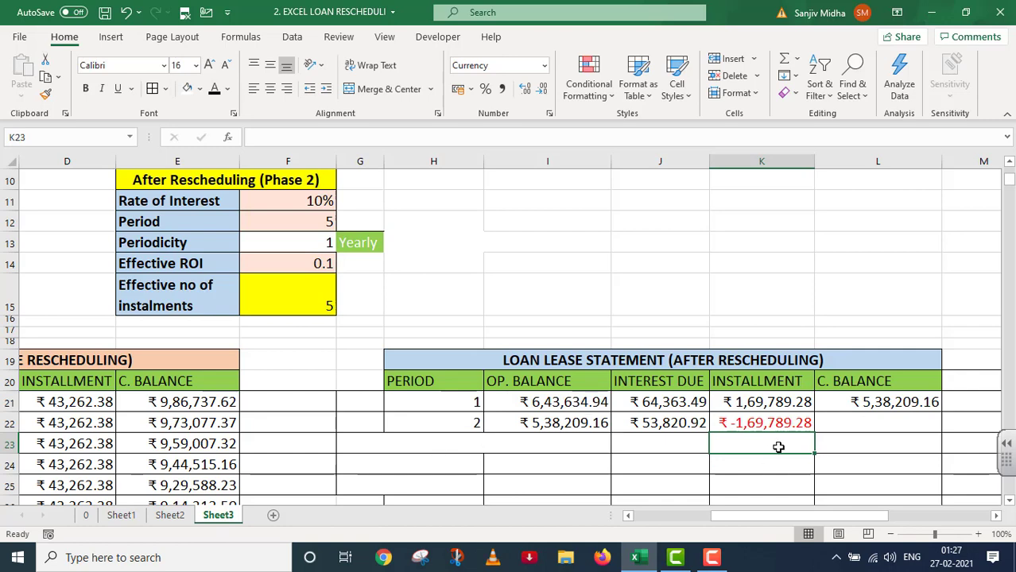
- Make the present value in K22's PMT function negative, as -$I$21
left_click(756, 427)
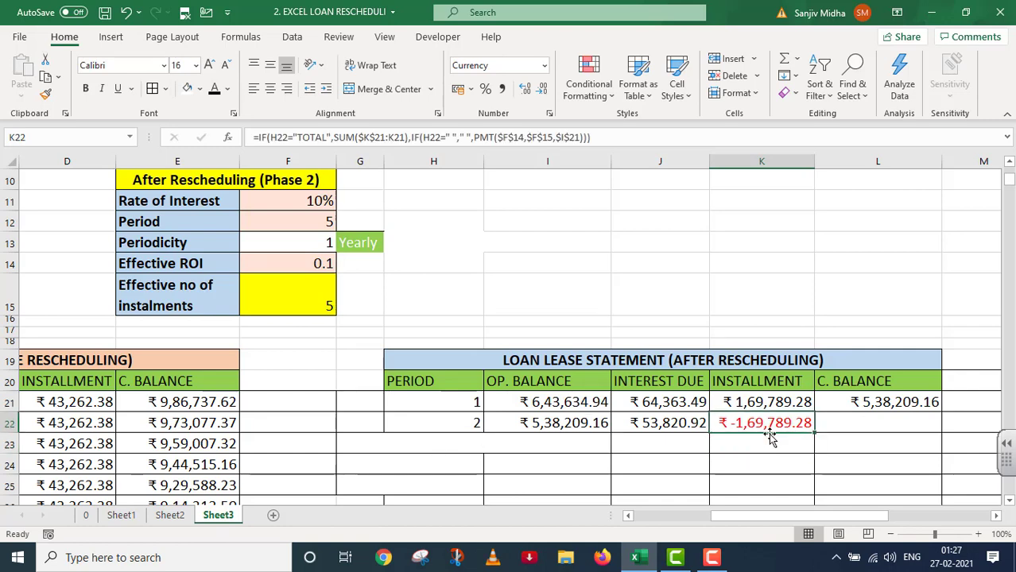
left_click(556, 137)
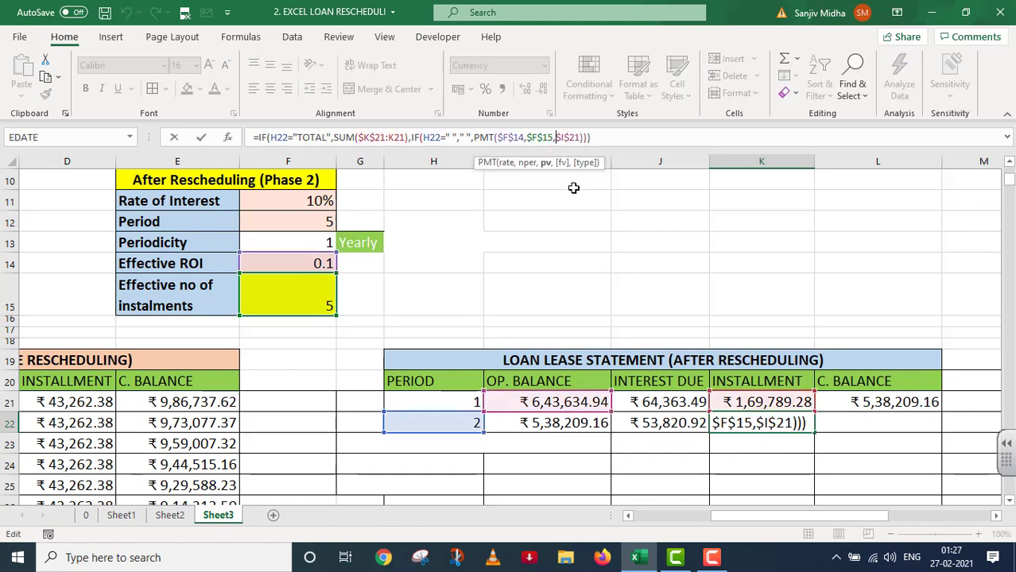
type("-")
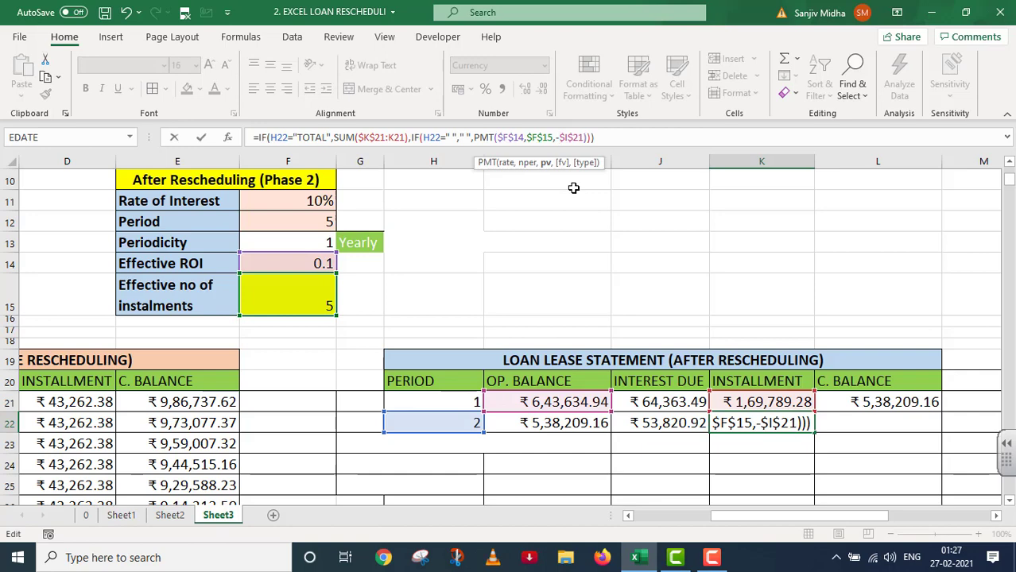
key("Return")
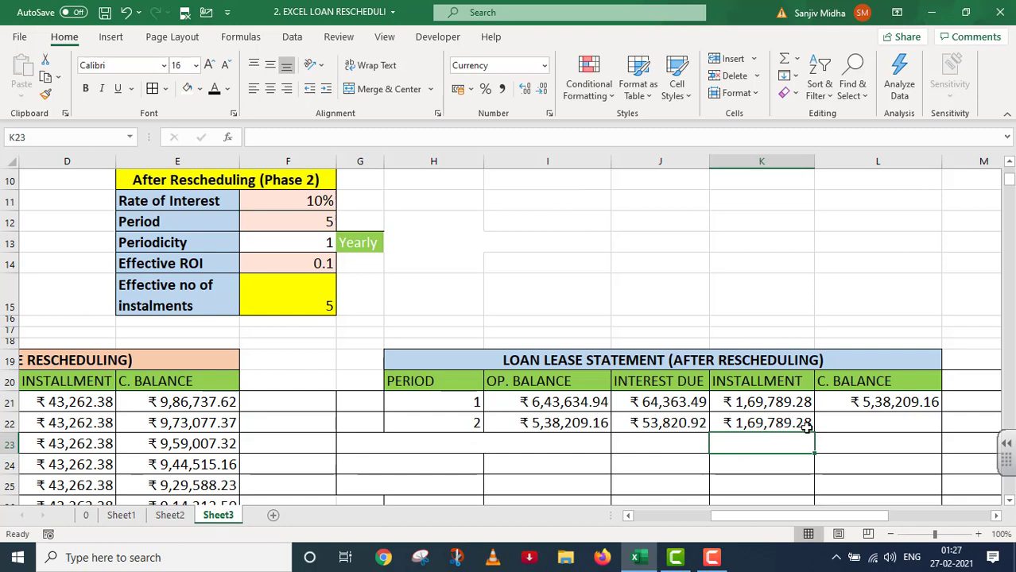
- Start the closing balance formula in L22 with an IF testing H22="TOTAL" and SUM over L21:L21 as the true value
double_click(835, 422)
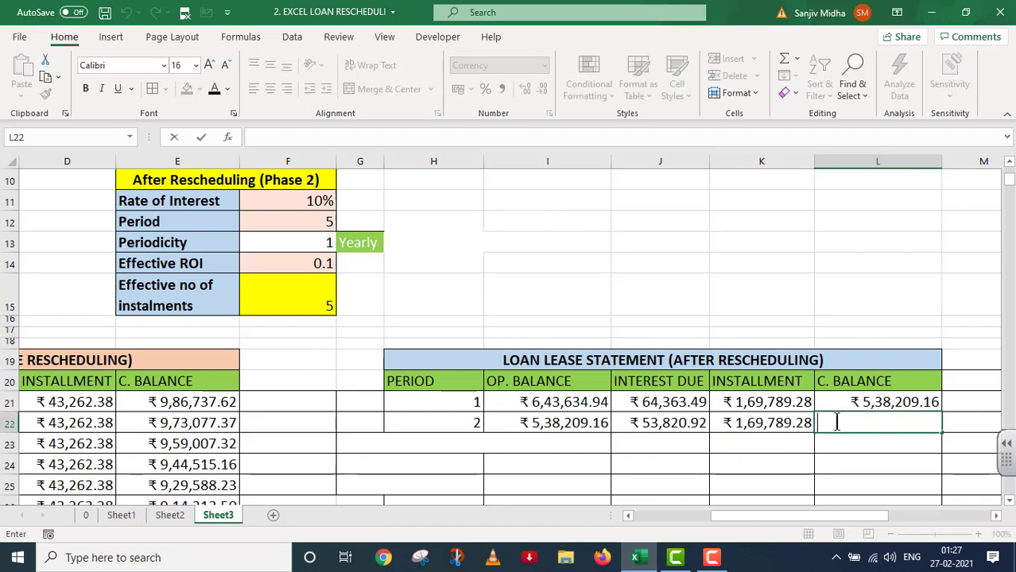
type("=I")
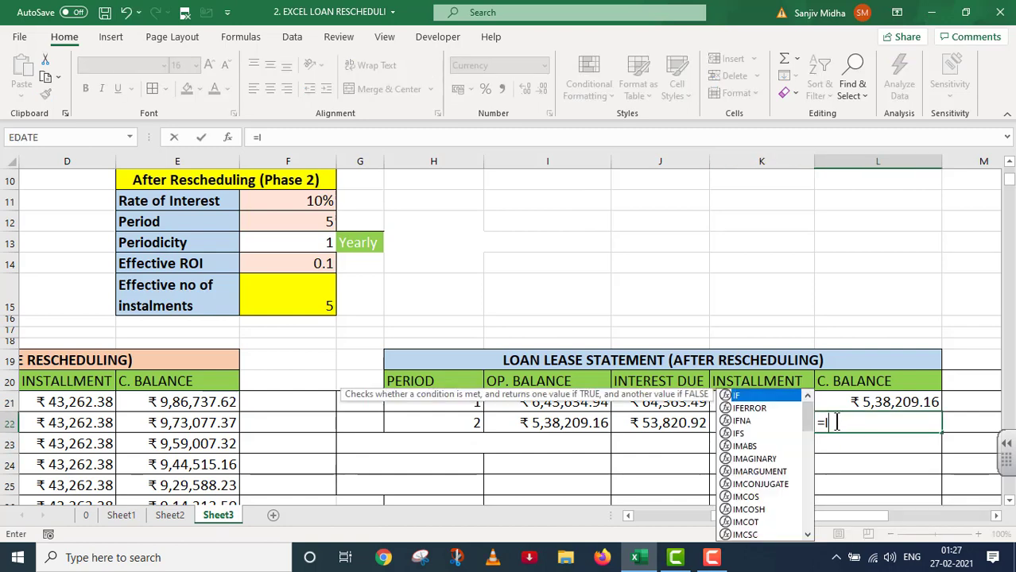
type("F(H22=\"")
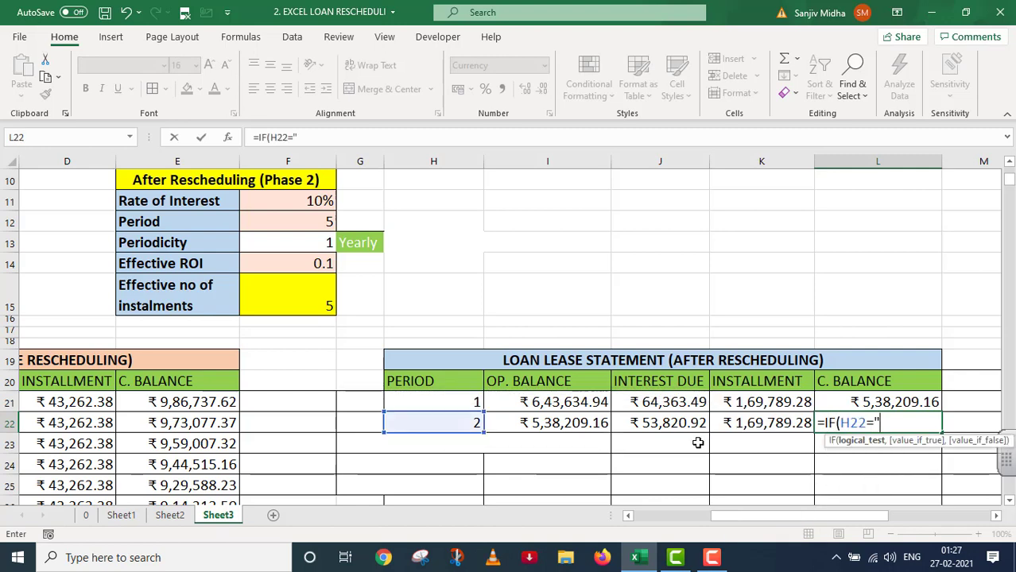
type("TOTAL\",SUM(")
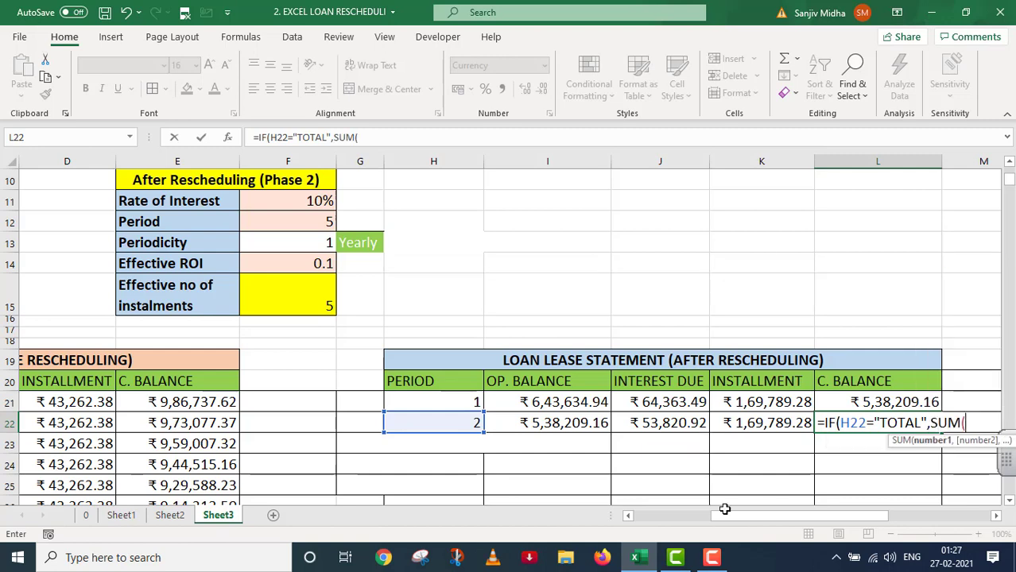
left_click(865, 403)
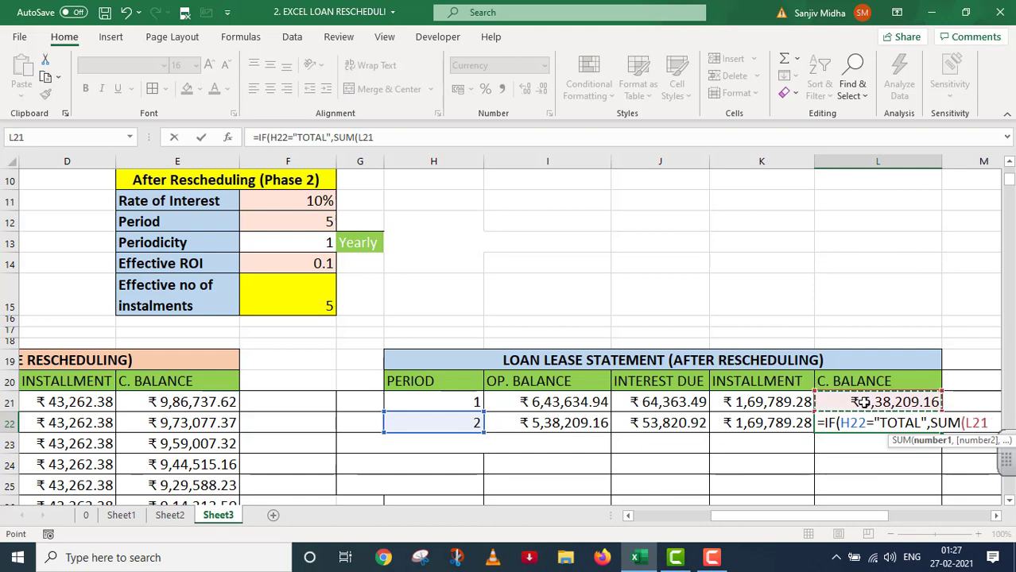
key("F8")
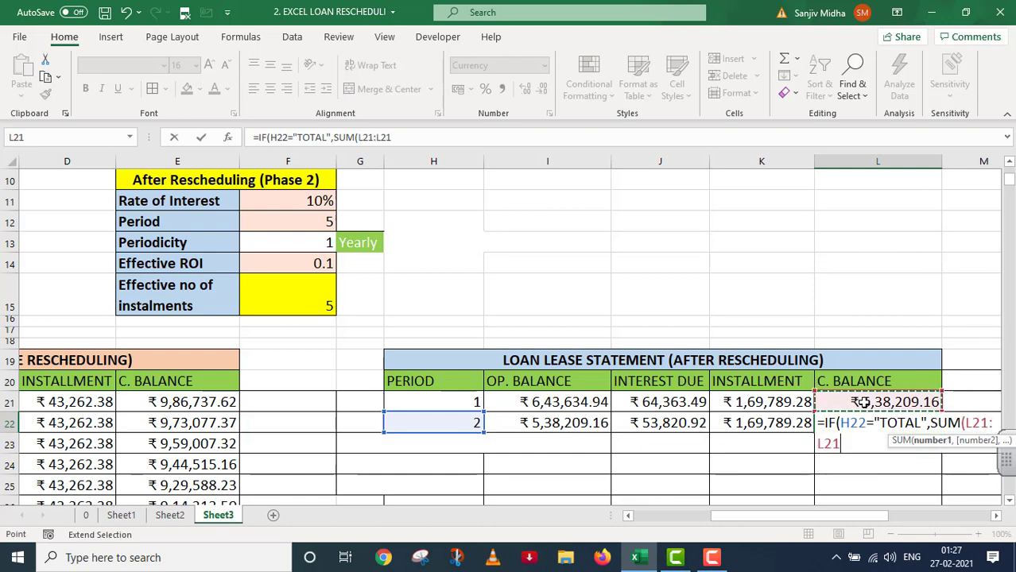
- Make the first reference of the SUM range in the L22 formula absolute, as $L$21:L21
left_click(986, 428)
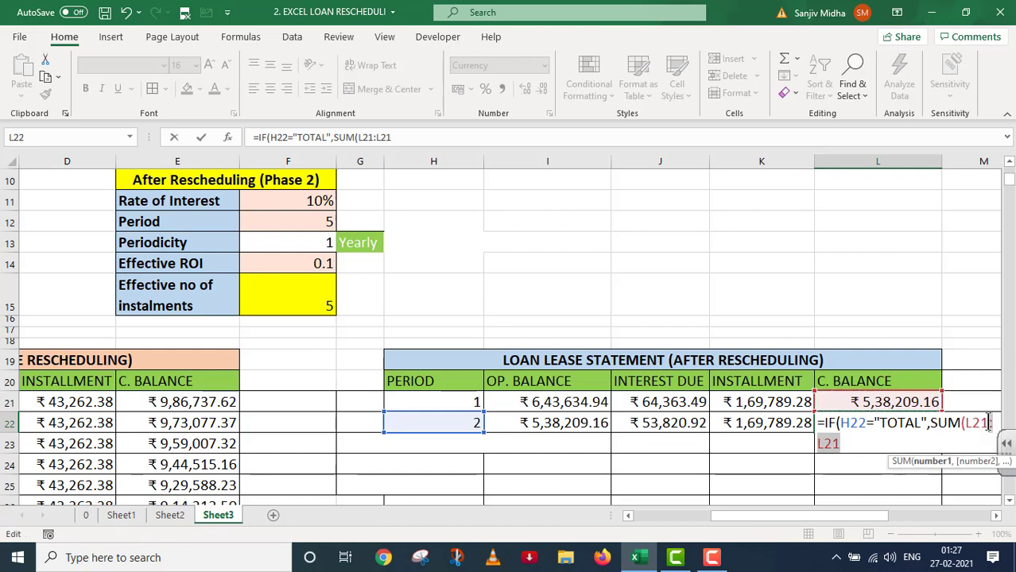
key("shift+Left")
key("shift+Left")
key("shift+Left")
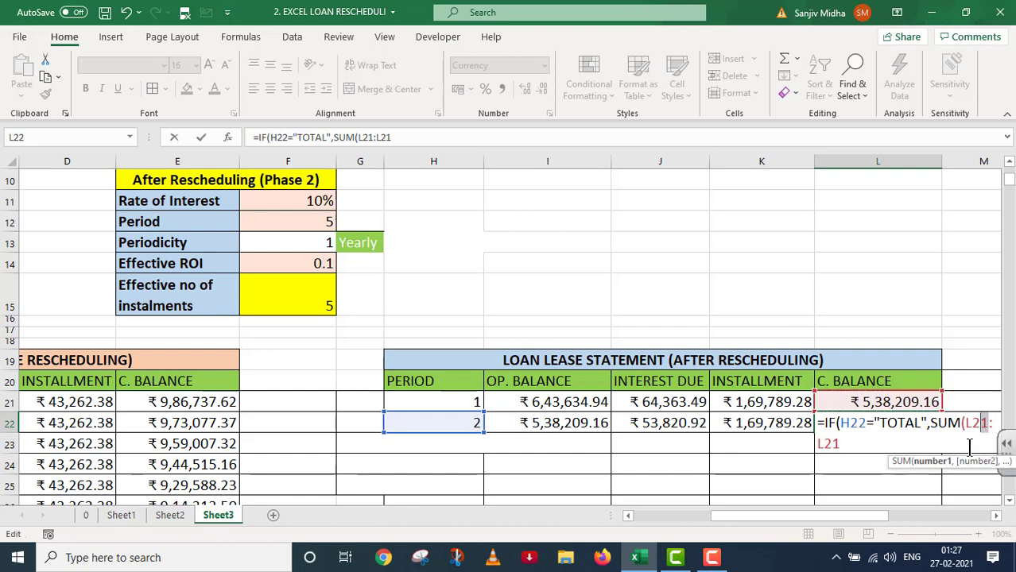
key("F4")
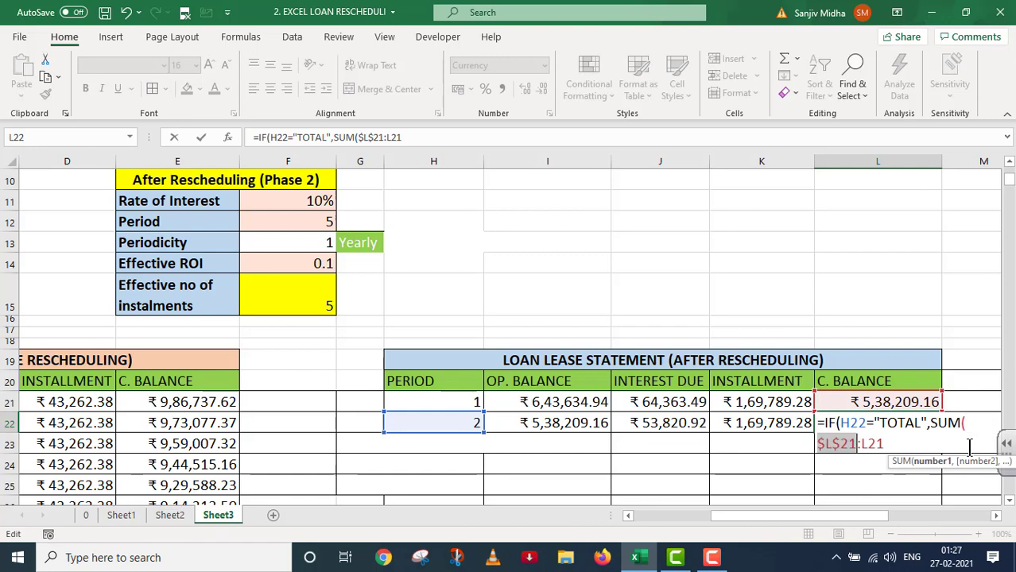
left_click(890, 442)
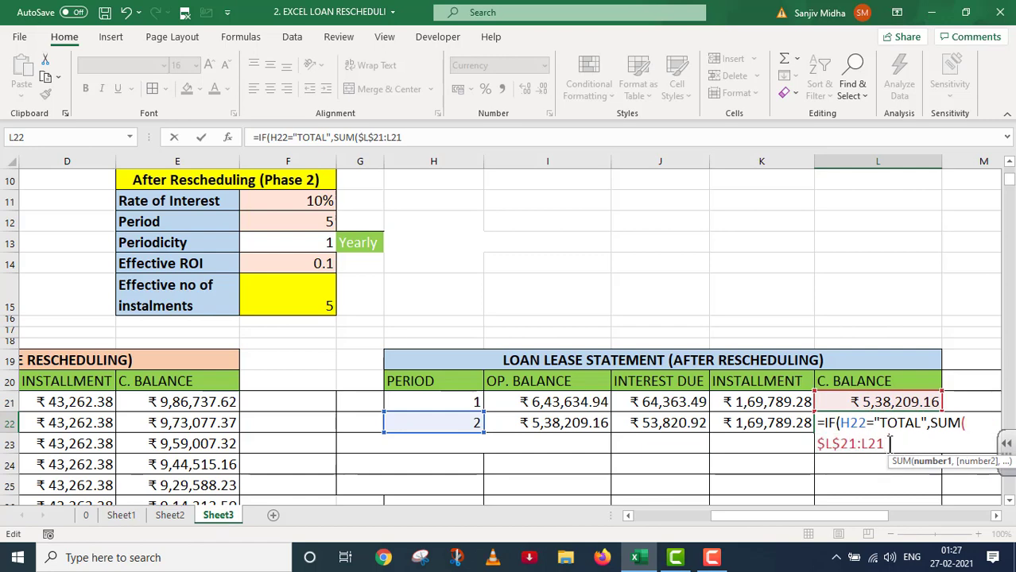
- Close the SUM in L22 and nest a second IF that returns " " when H22=" "
type("),IF(")
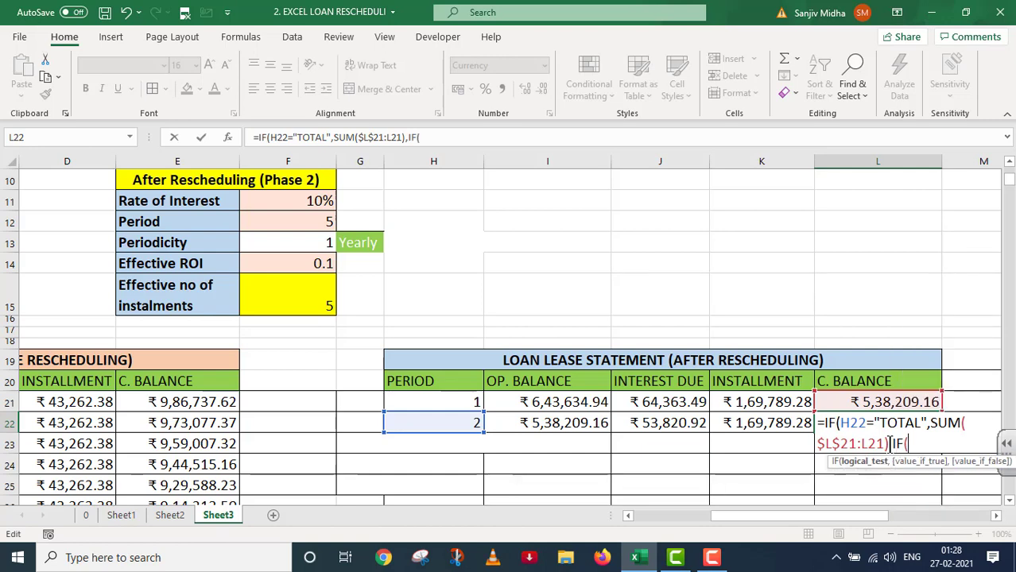
left_click(450, 425)
type("=\"")
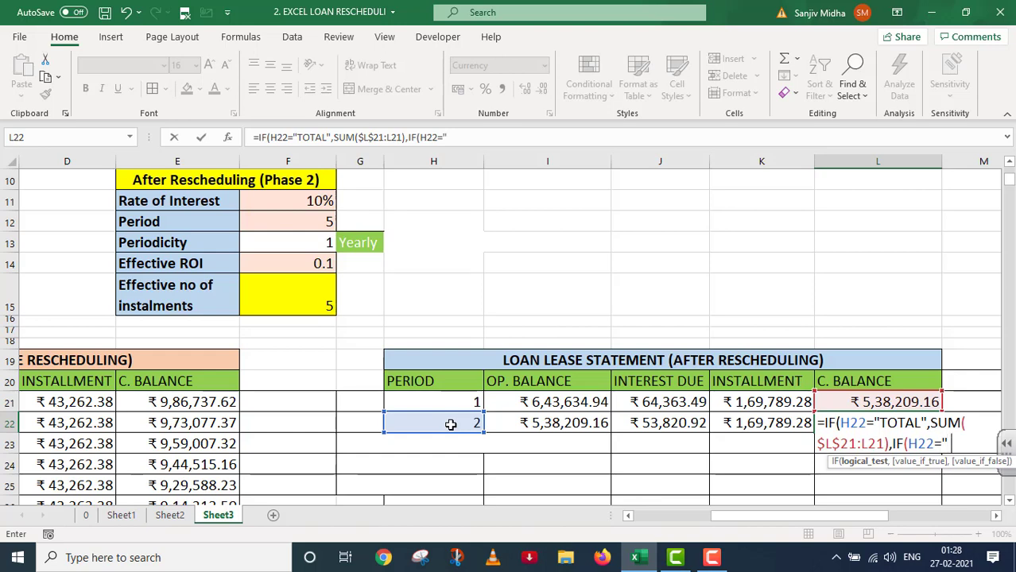
type(" \",\"")
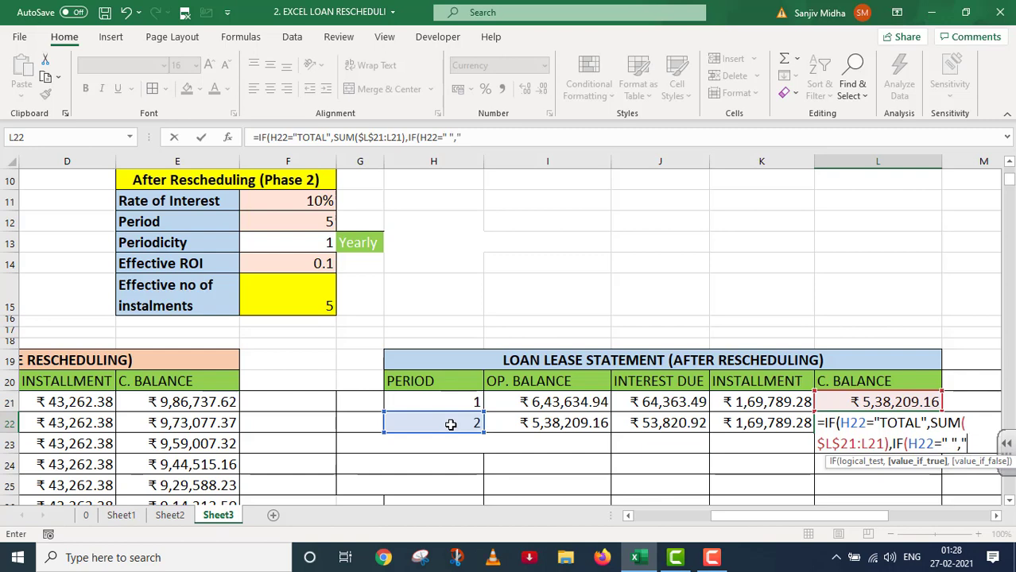
type(" \",")
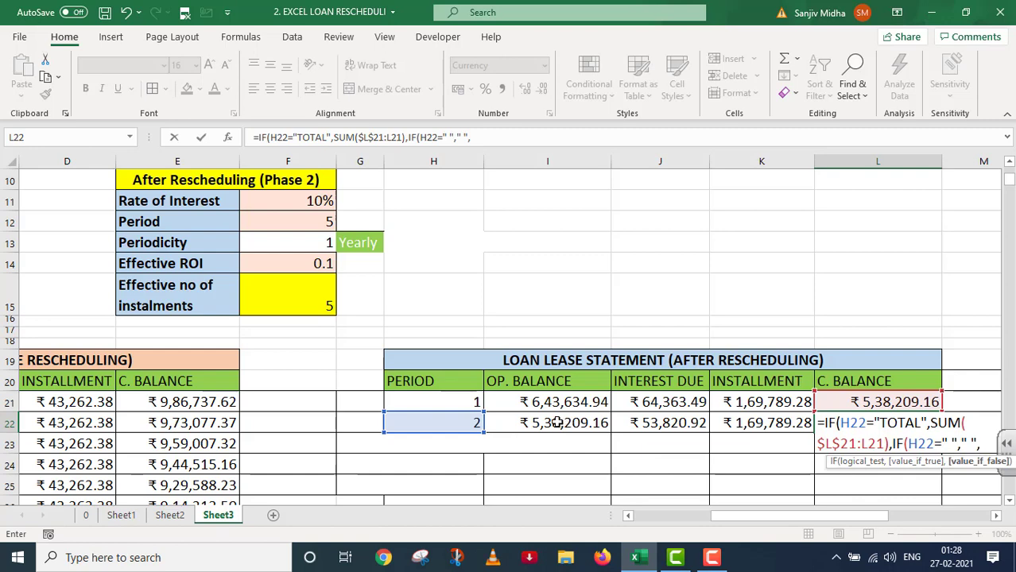
- Complete the L22 closing balance formula with I22+J22-K22 as the nested IF's false value, closing both IFs
left_click(559, 423)
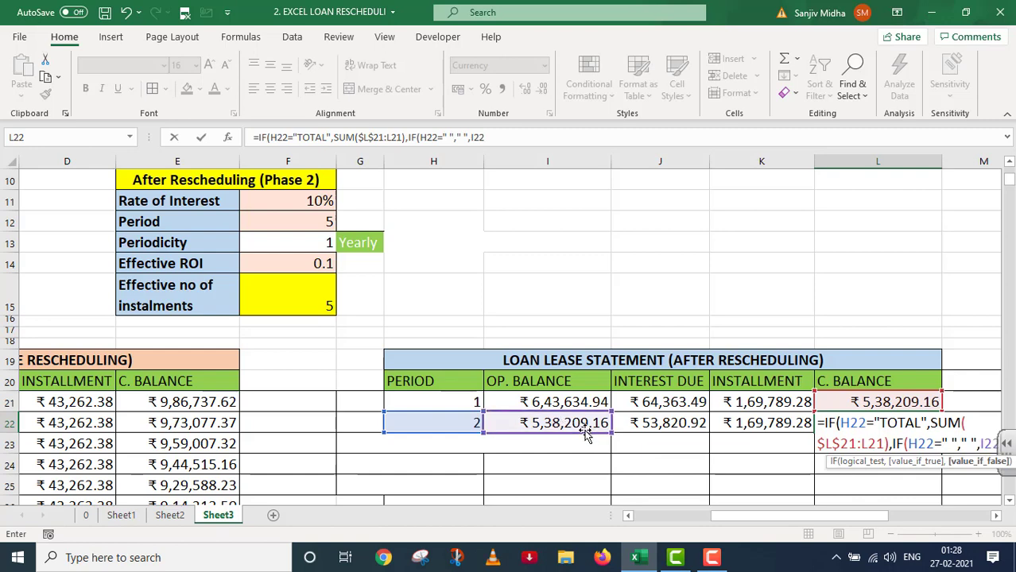
type("+")
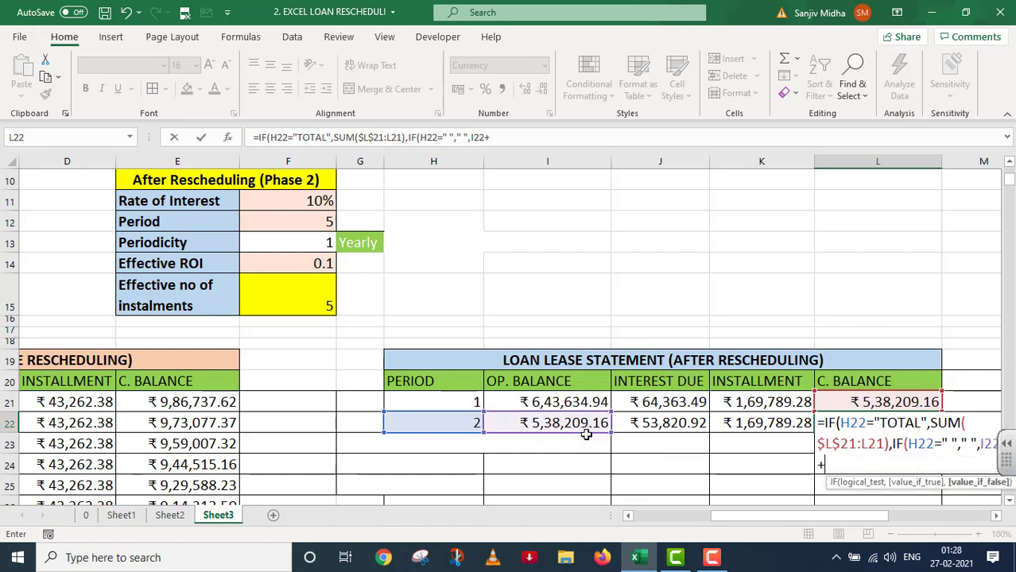
left_click(658, 425)
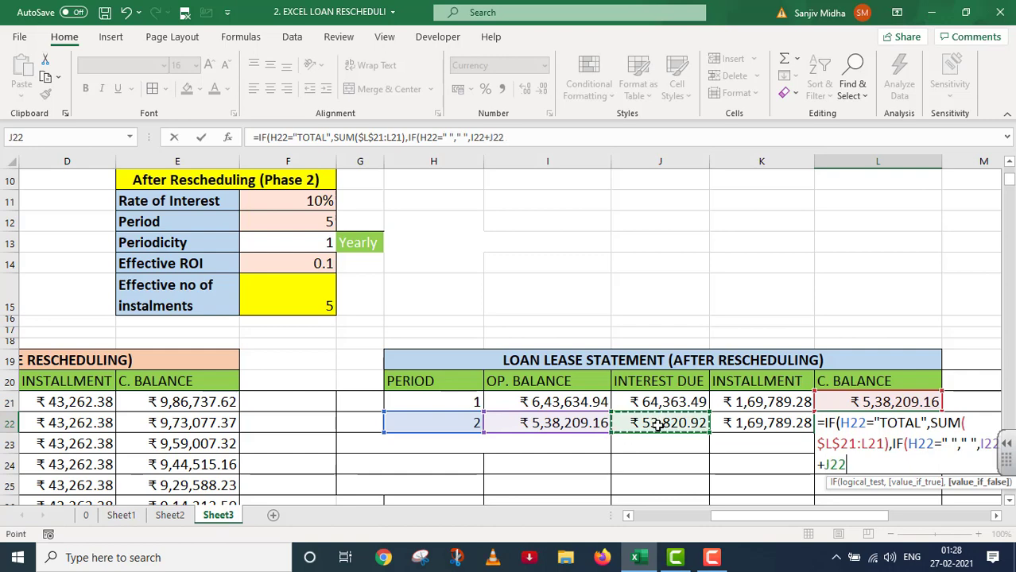
type("+J22")
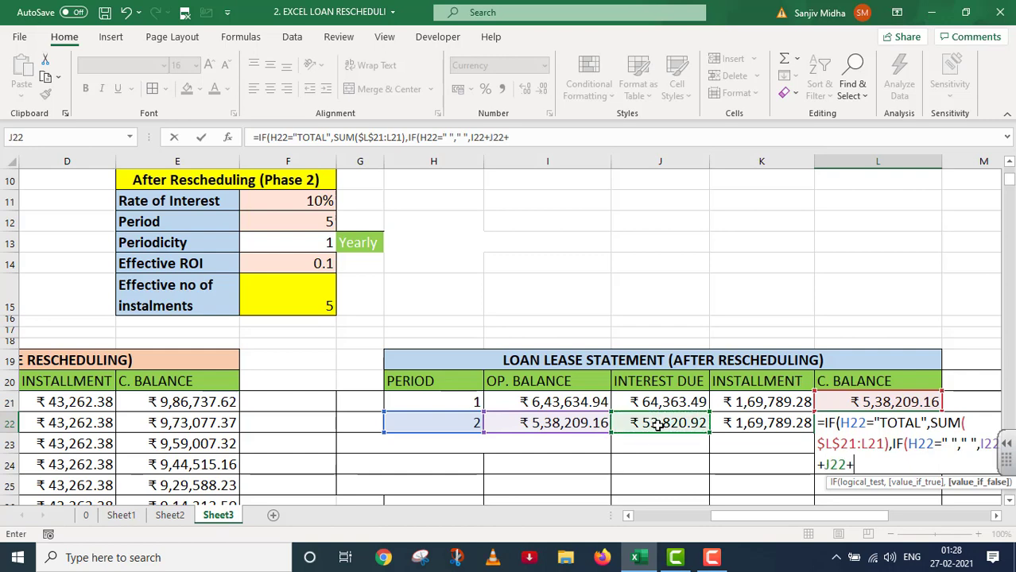
type("-")
left_click(735, 424)
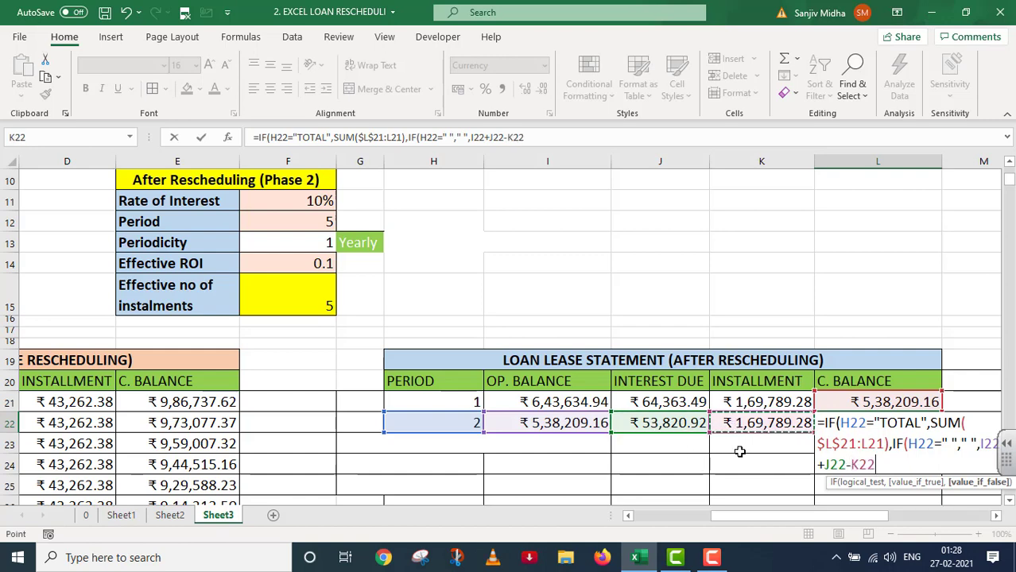
type(")")
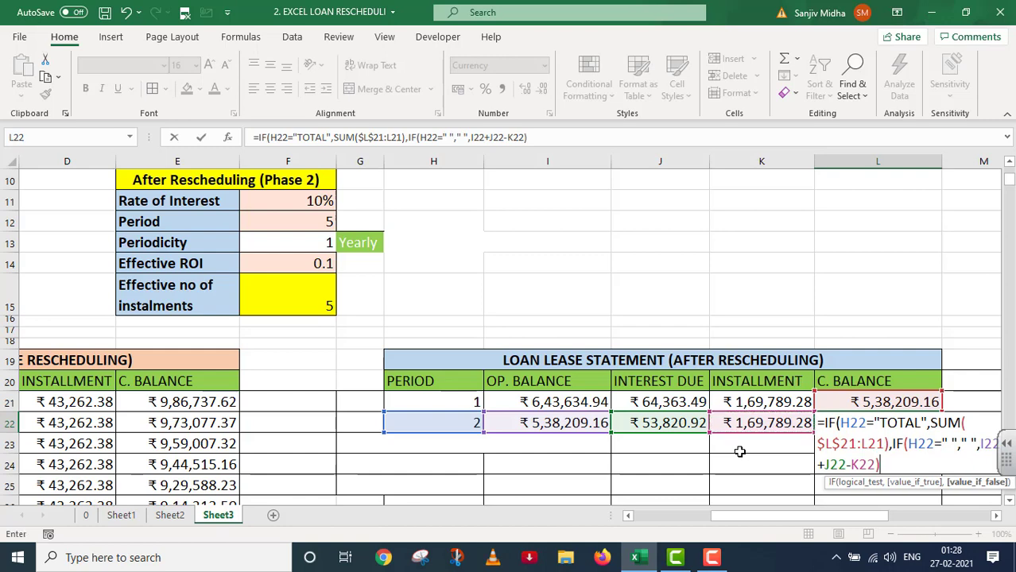
type(")")
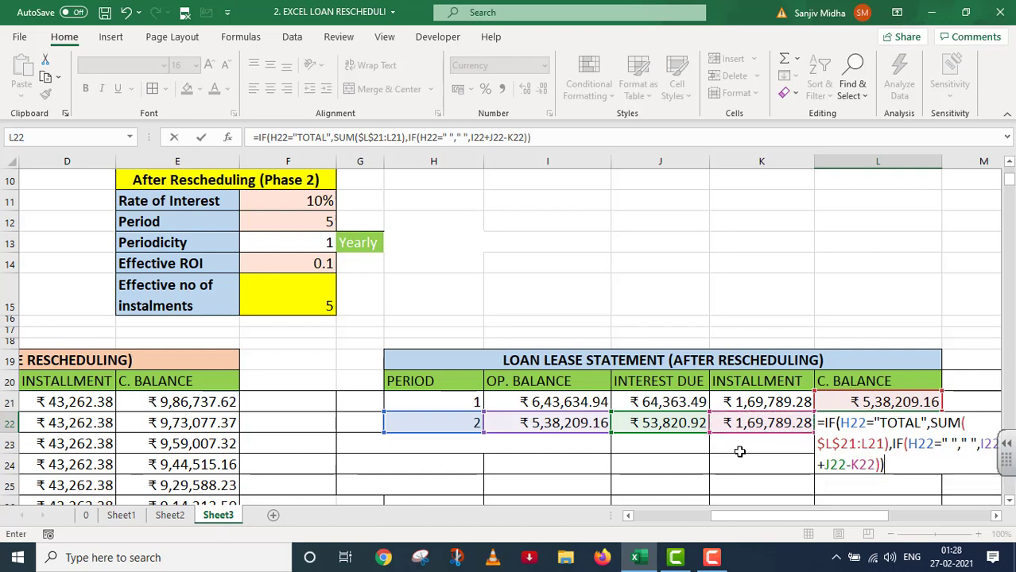
key("Return")
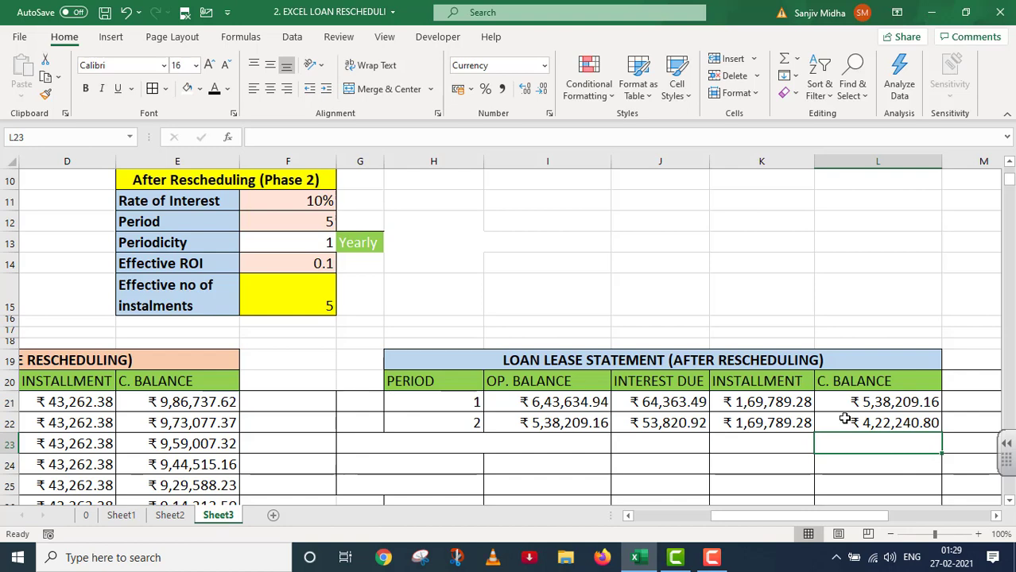
- Fill the row 22 formulas in H22:L22 down through row 26 of the after-rescheduling statement
left_click_drag(442, 419, 850, 426)
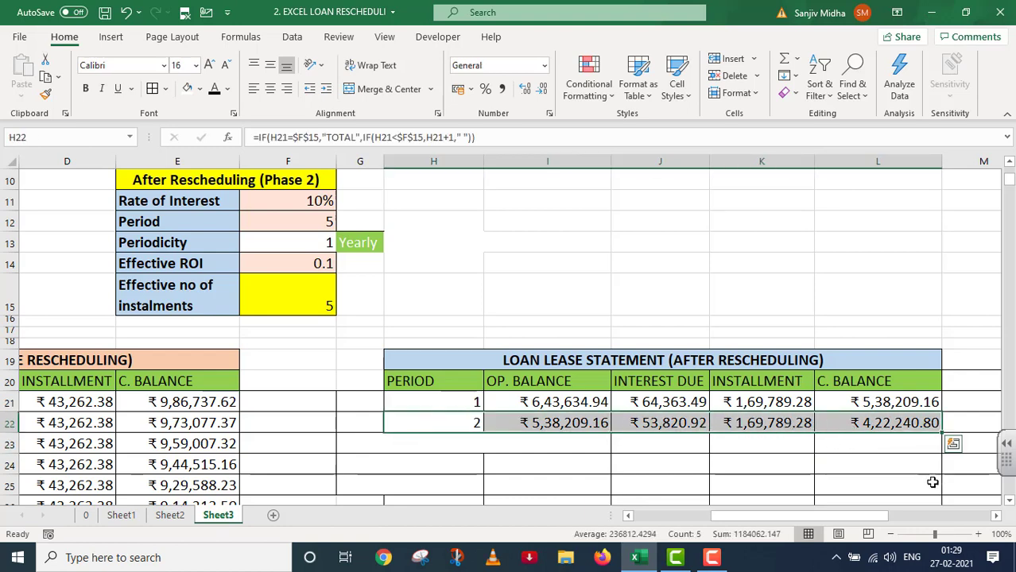
scroll(938, 481, "down", 1)
left_click_drag(938, 368, 930, 449)
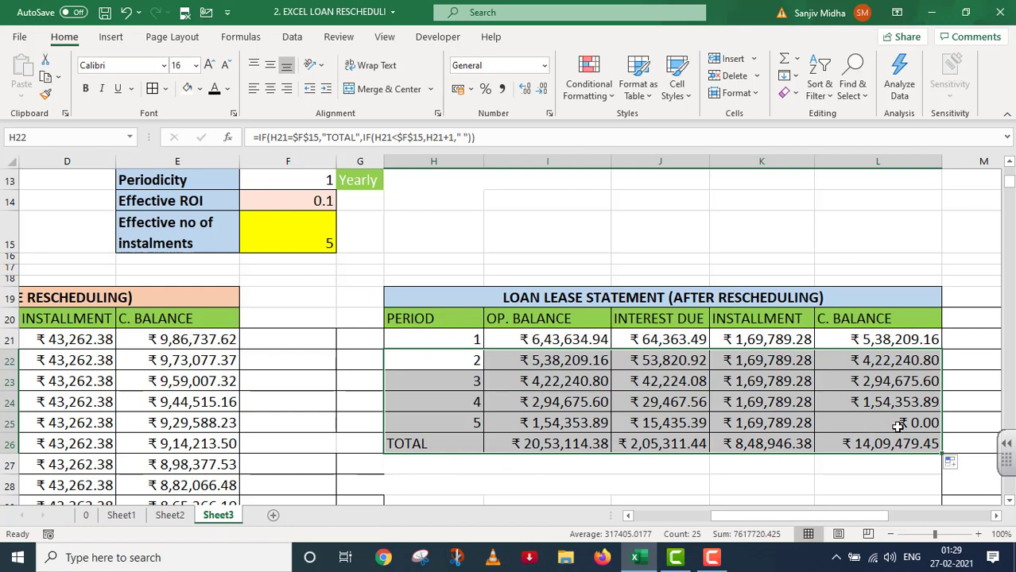
- Set the After Rescheduling (Phase 2) periodicity in F13 to 2
scroll(898, 427, "up", 1)
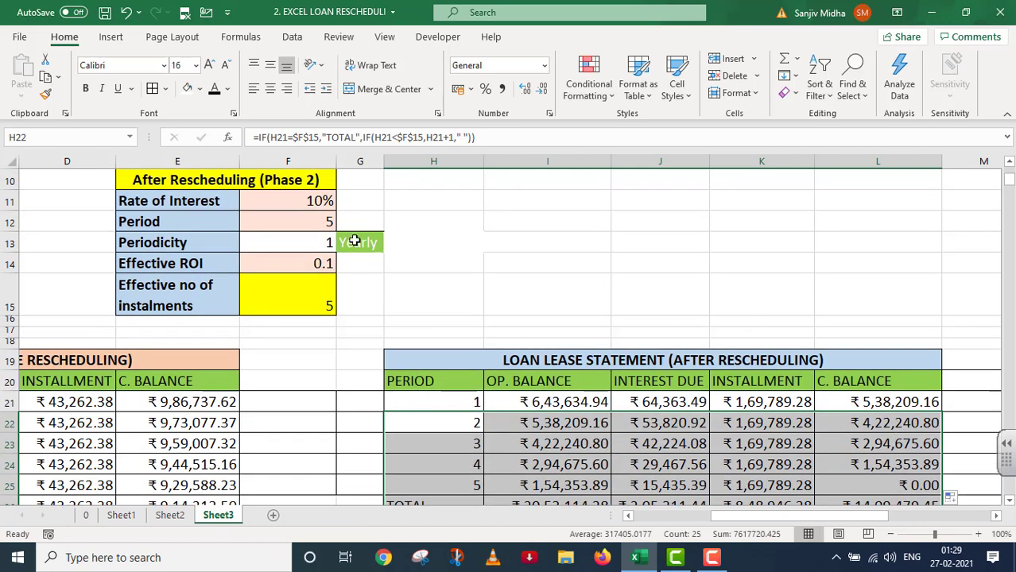
left_click(300, 243)
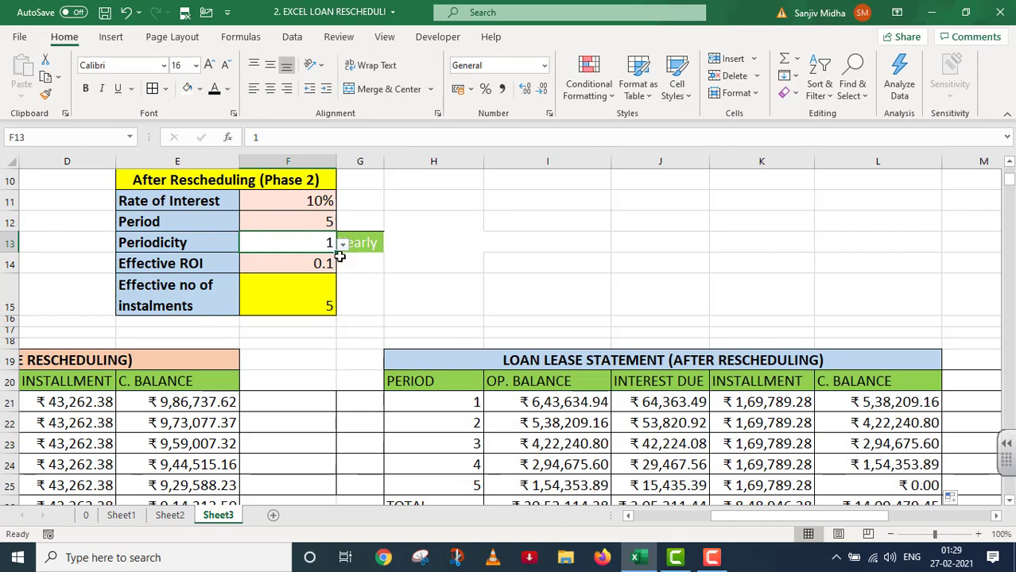
left_click(342, 244)
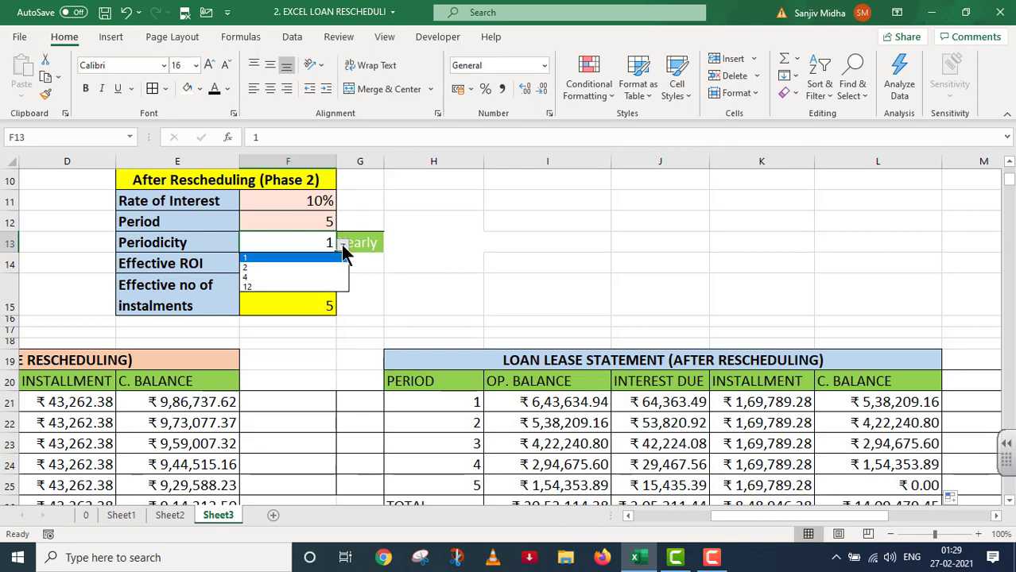
left_click(298, 267)
- Extend the after-rescheduling statement by filling the formulas in H26:L26 down through row 31
scroll(447, 316, "down", 2)
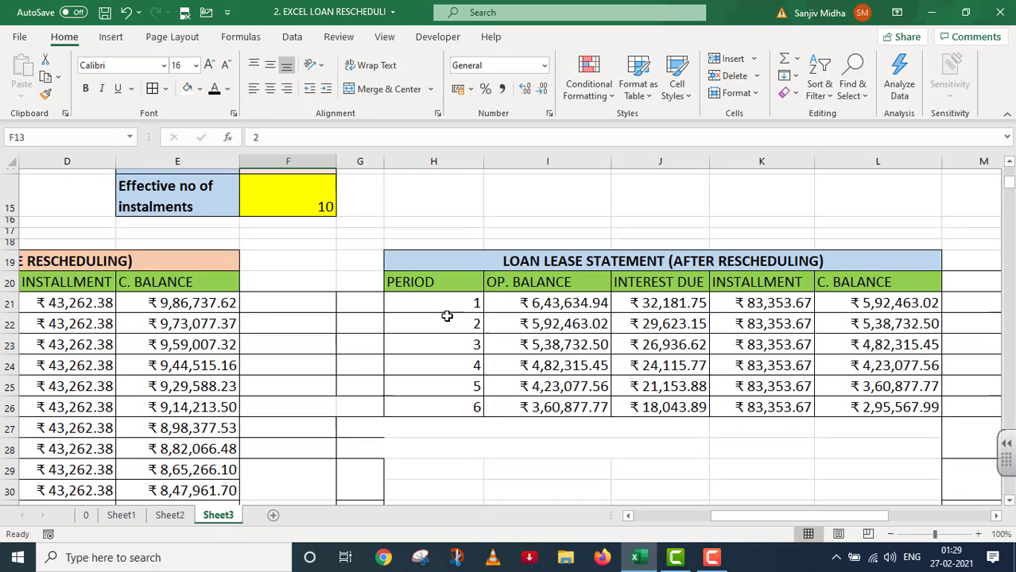
scroll(446, 318, "up", 1)
scroll(446, 315, "down", 2)
left_click_drag(434, 356, 945, 471)
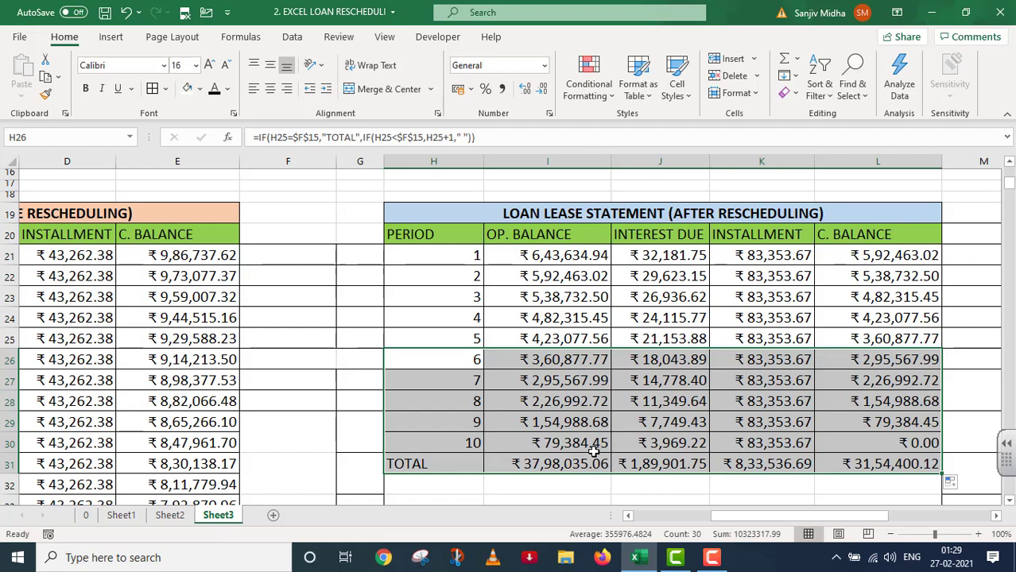
- Change the After Rescheduling (Phase 2) periodicity in F13 to 4
scroll(594, 451, "up", 2)
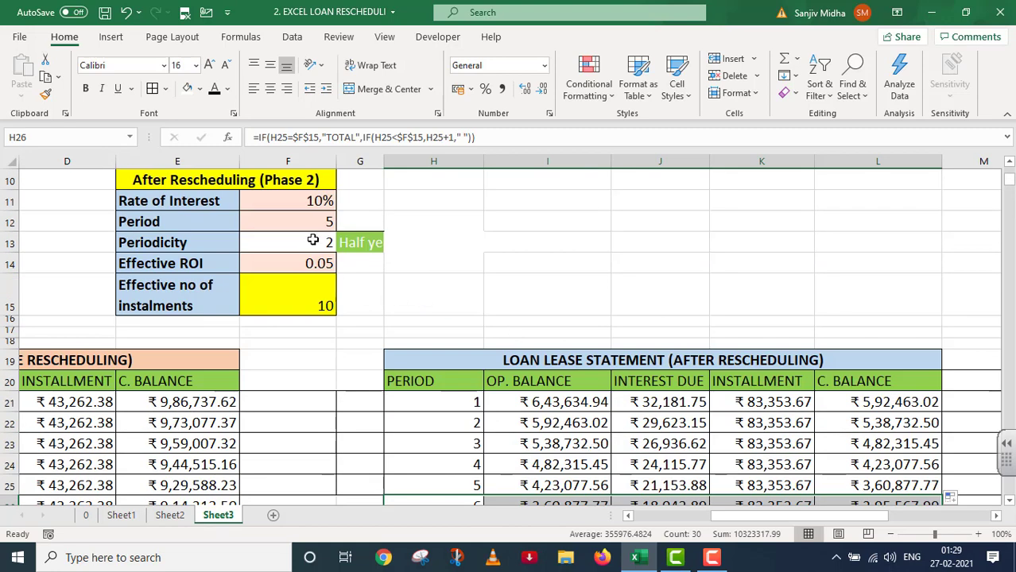
left_click(313, 240)
left_click(342, 245)
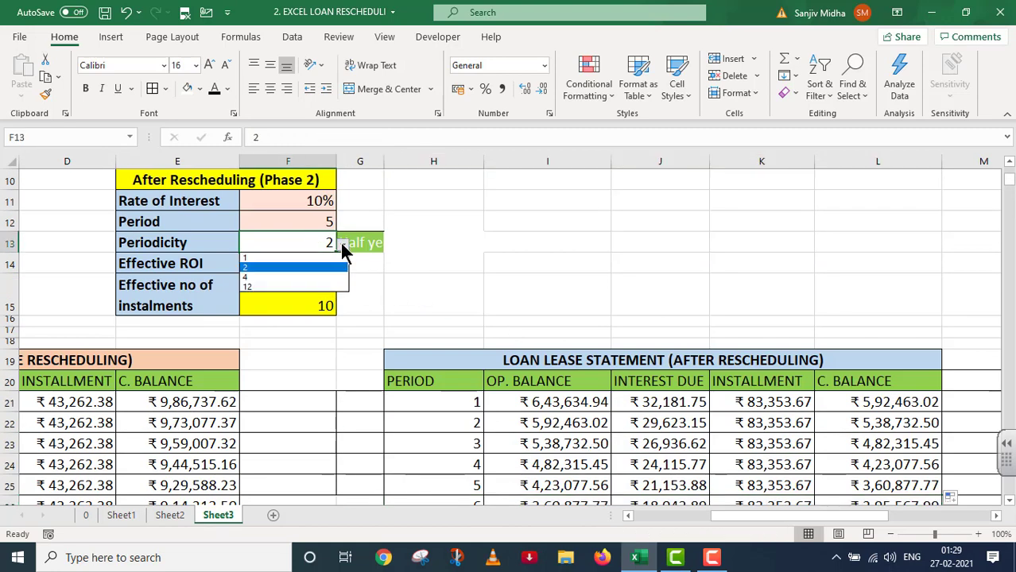
left_click(297, 279)
- Fill the formulas in H31:L31 down through row 81 so the statement can hold 60 periods and a total row
scroll(377, 295, "down", 4)
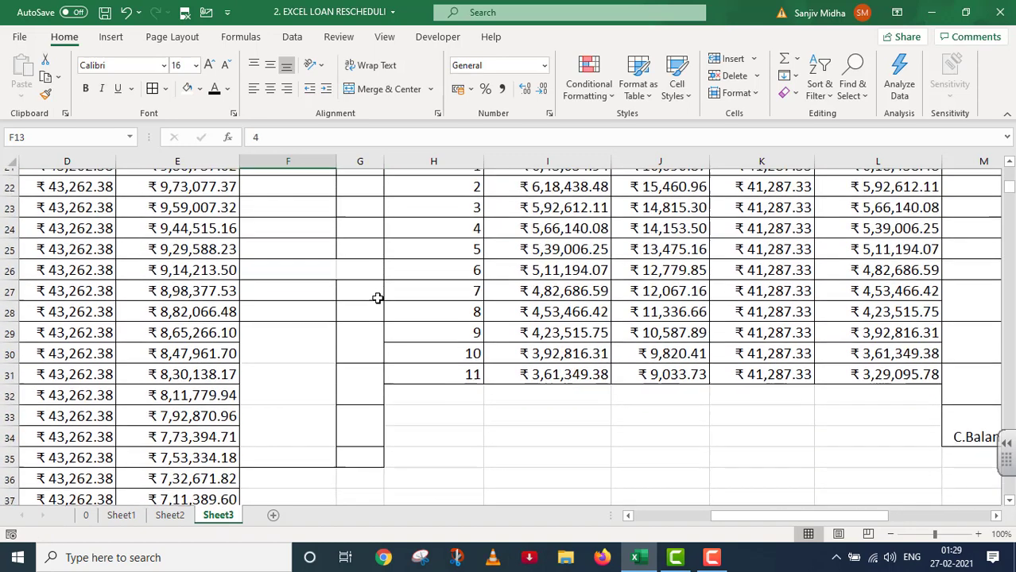
left_click_drag(431, 350, 939, 379)
left_click(936, 374)
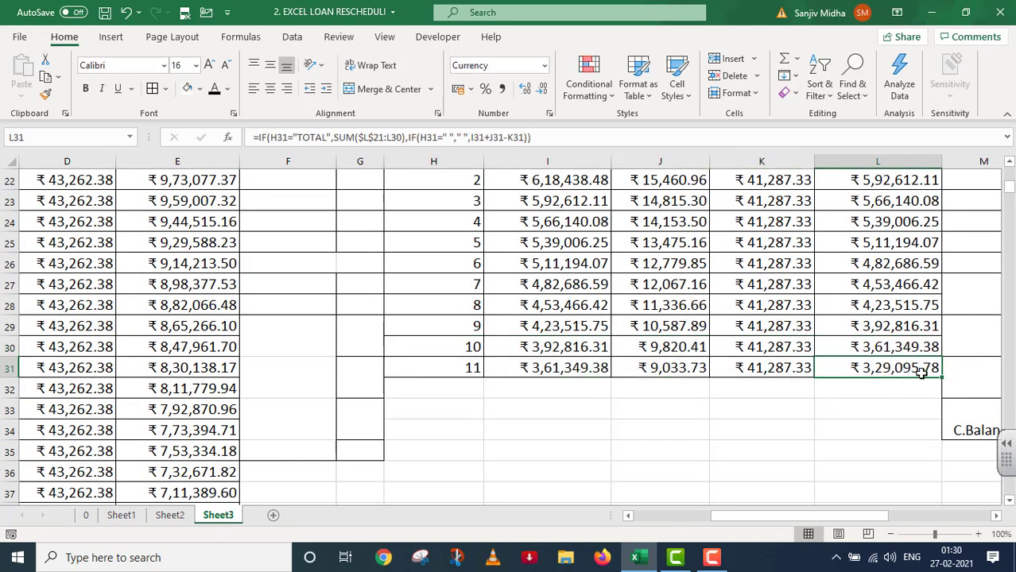
left_click_drag(449, 364, 940, 485)
left_click_drag(934, 565, 896, 483)
scroll(882, 468, "up", 8)
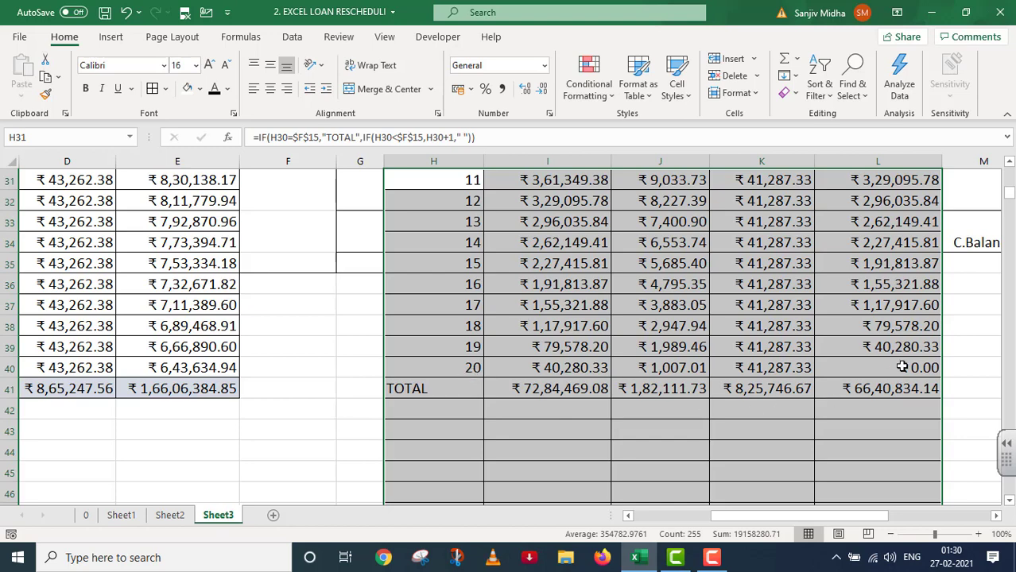
left_click(862, 430)
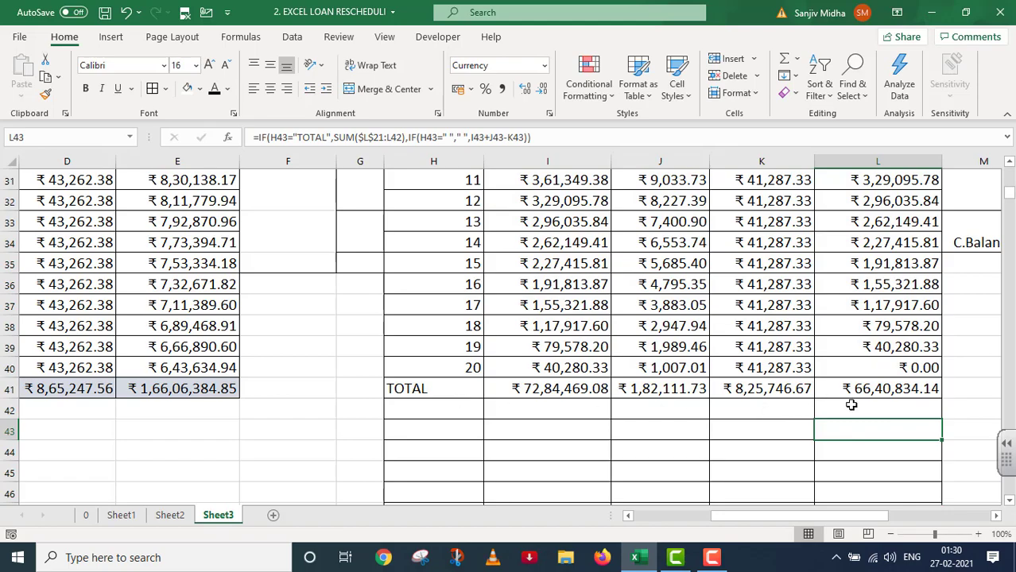
- Set the Phase 2 periodicity in F13 to 12 and review the monthly statement down to its TOTAL row
scroll(850, 405, "up", 9)
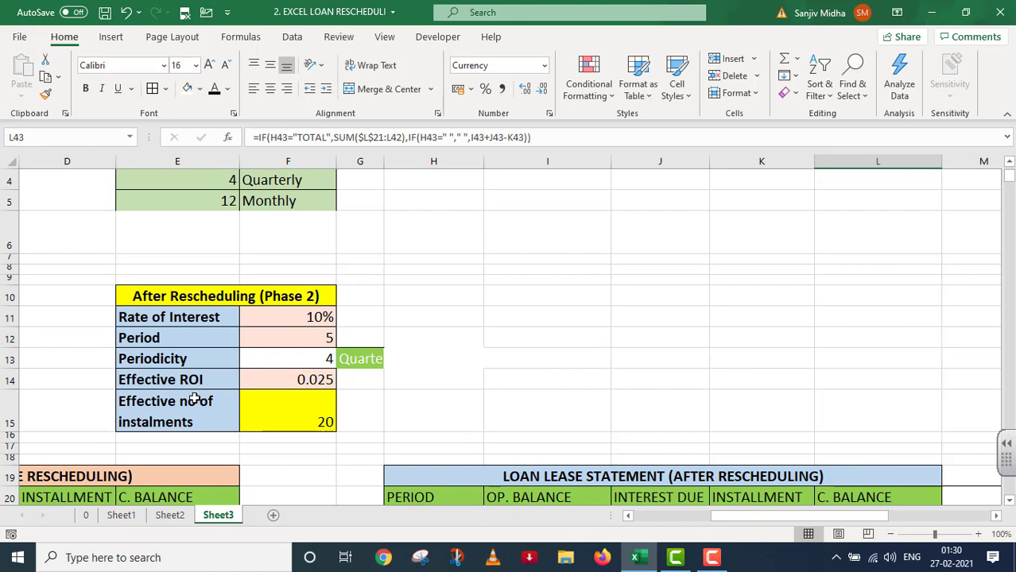
left_click(326, 360)
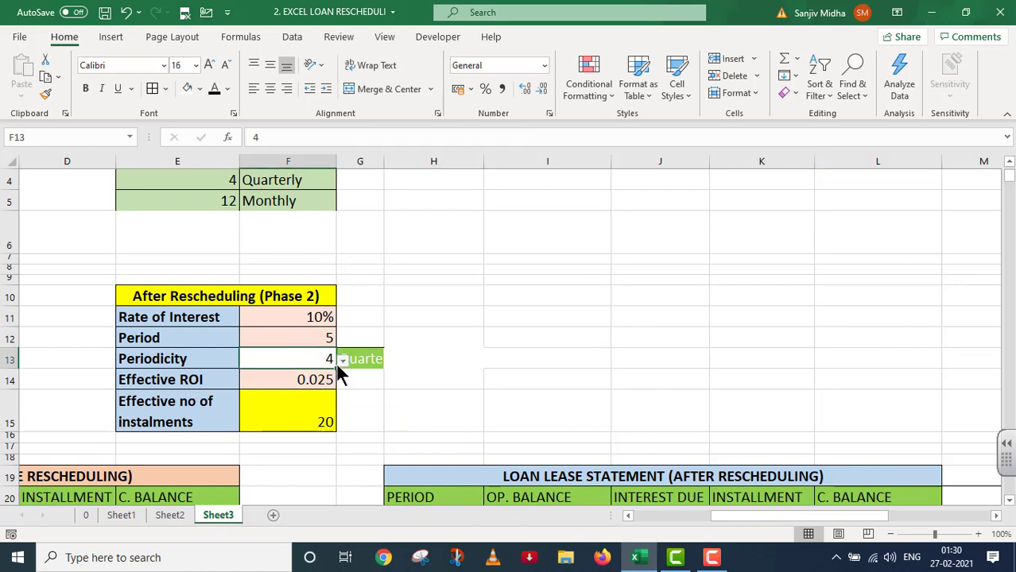
left_click(341, 358)
left_click(305, 405)
scroll(401, 405, "down", 4)
scroll(400, 405, "down", 14)
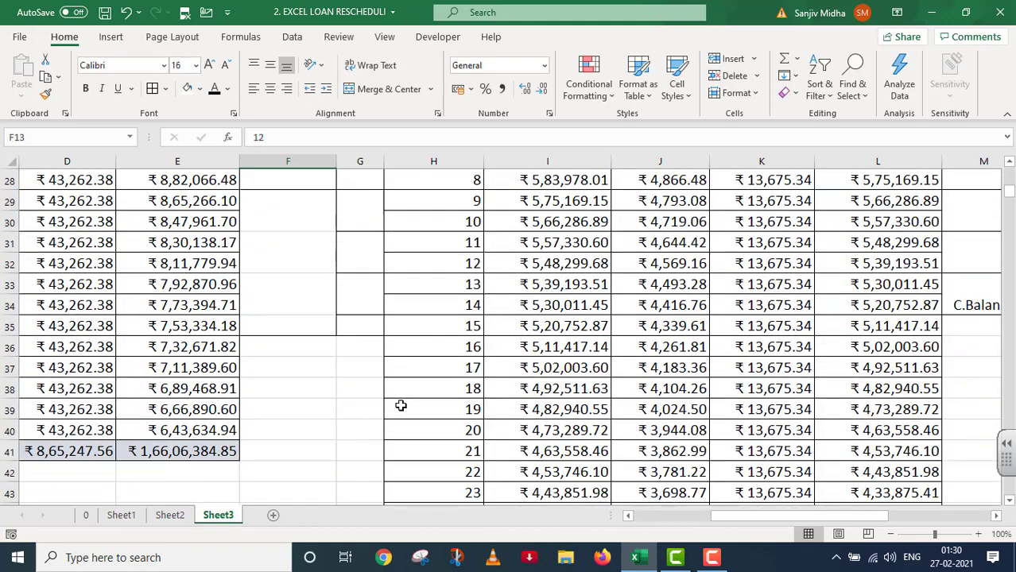
scroll(400, 406, "down", 3)
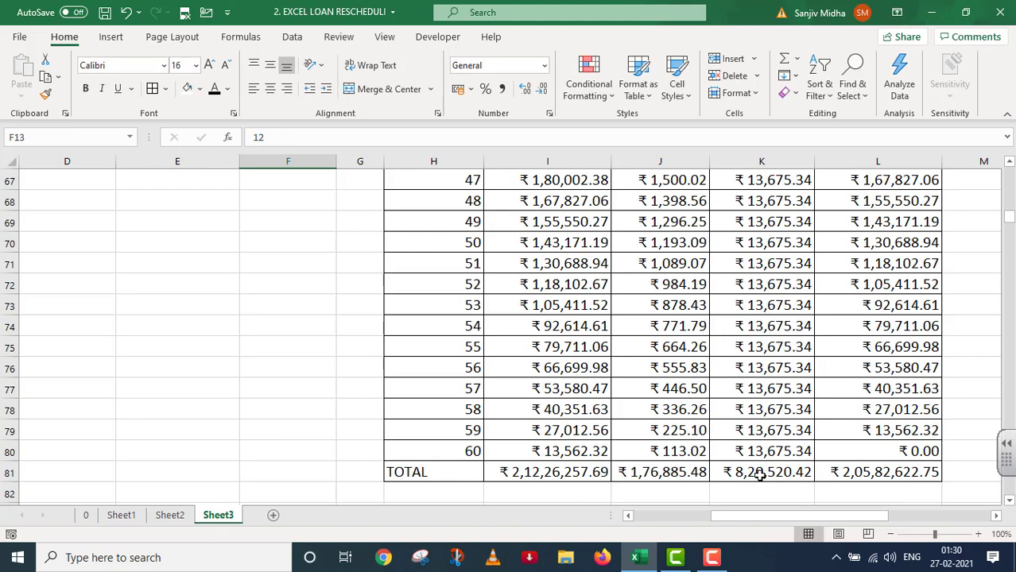
scroll(400, 411, "up", 7)
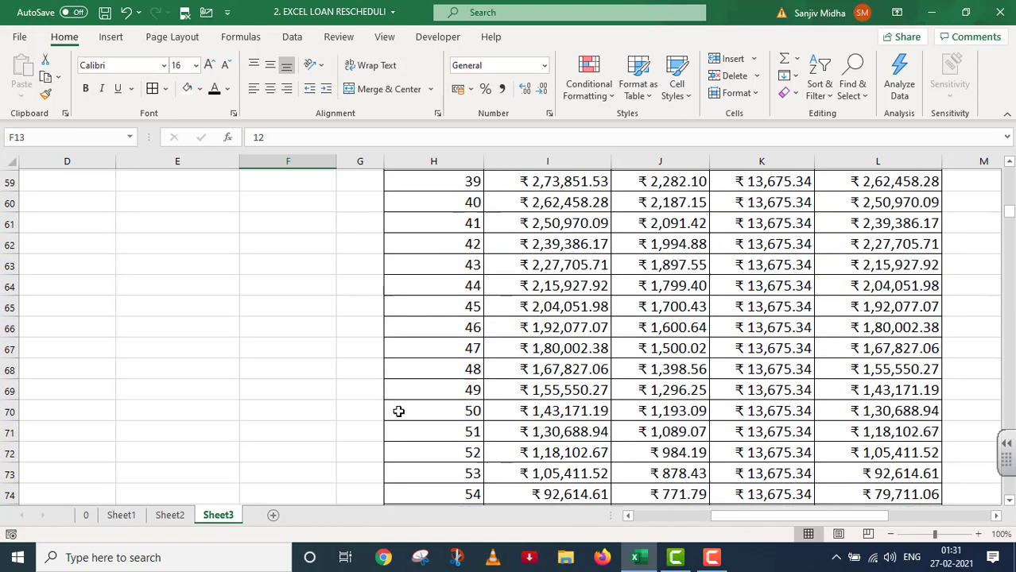
scroll(399, 411, "up", 8)
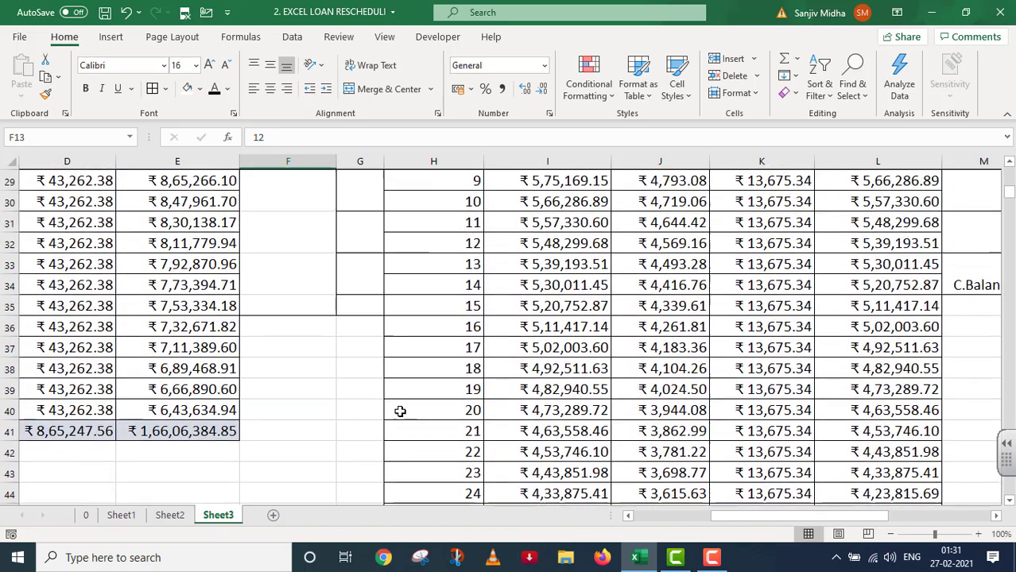
scroll(431, 426, "up", 3)
- Set the Phase 2 periodicity in F13 to 1 and check the yearly statement, including the rows below its TOTAL row
left_click_drag(721, 516, 635, 521)
scroll(298, 314, "up", 2)
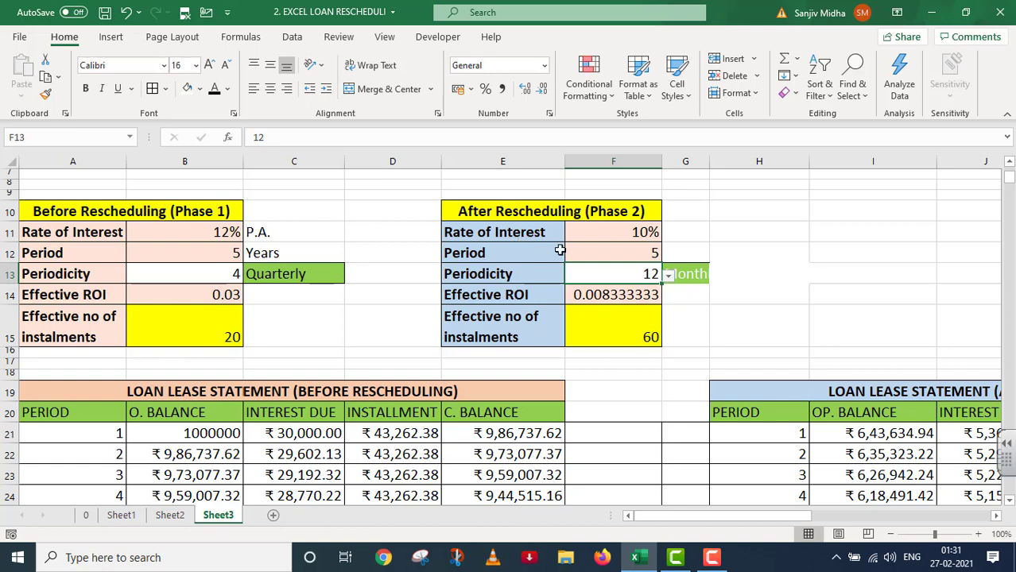
left_click(668, 275)
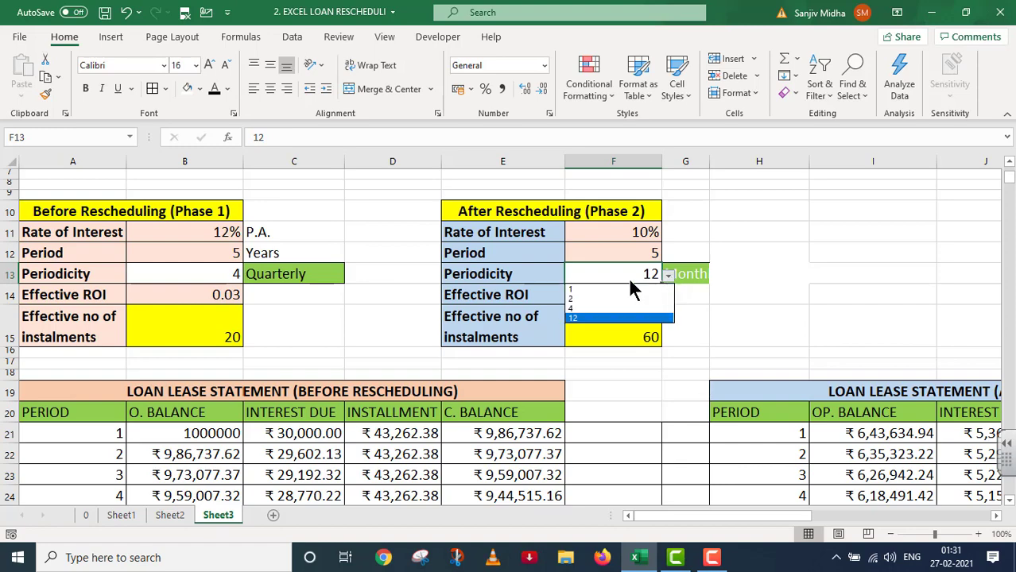
left_click(593, 290)
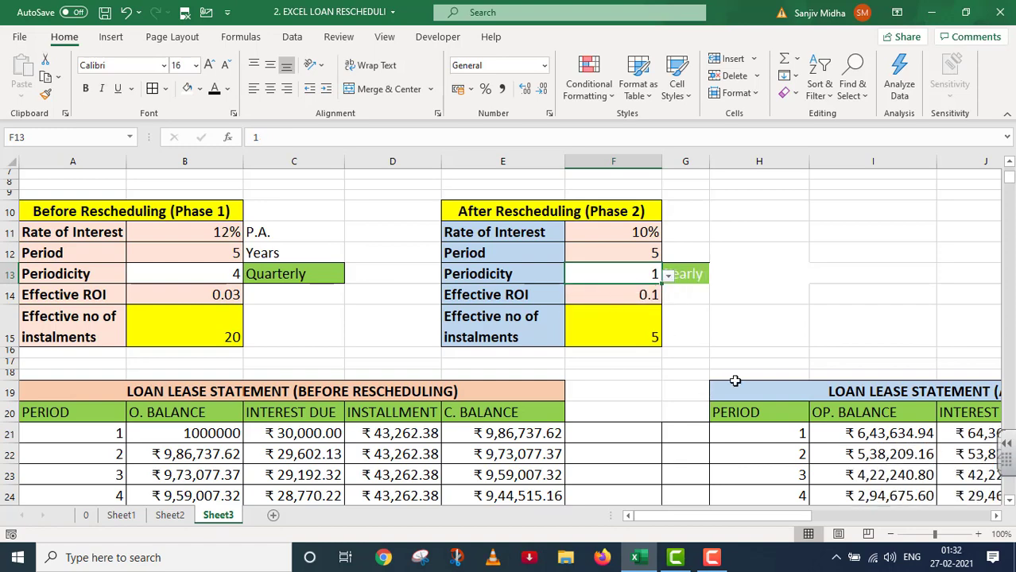
scroll(751, 411, "down", 2)
left_click_drag(759, 516, 839, 515)
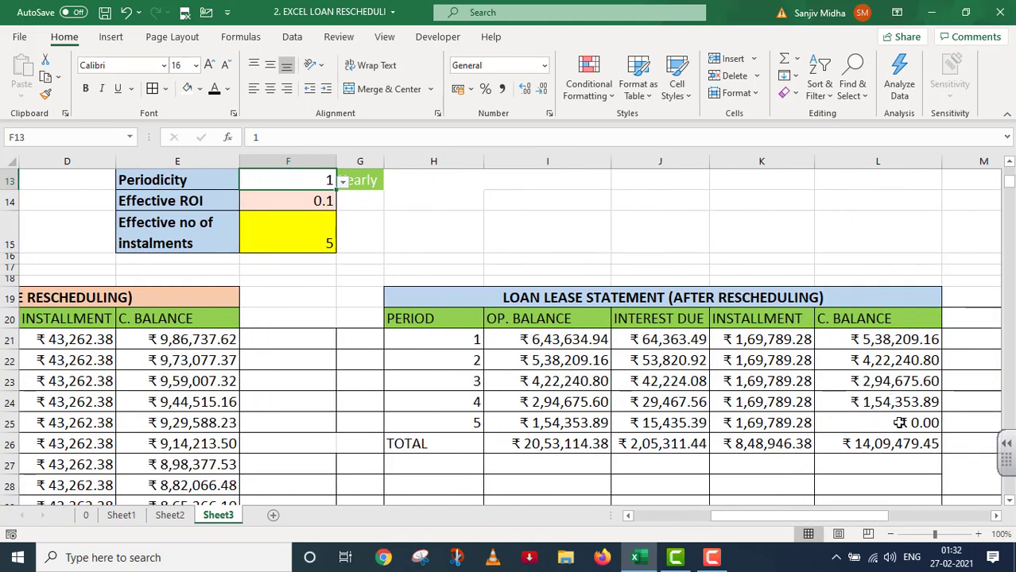
scroll(656, 342, "down", 2)
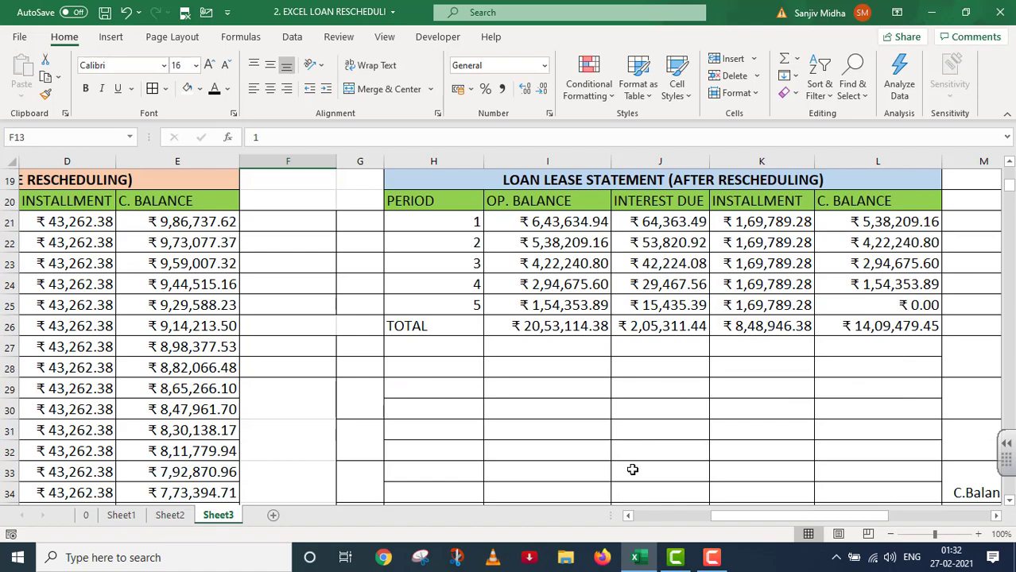
scroll(632, 465, "down", 9)
scroll(630, 454, "down", 10)
- Set the Phase 2 periodicity in F13 back to 4 for quarterly instalments
scroll(628, 449, "up", 10)
scroll(629, 450, "up", 11)
scroll(629, 450, "up", 2)
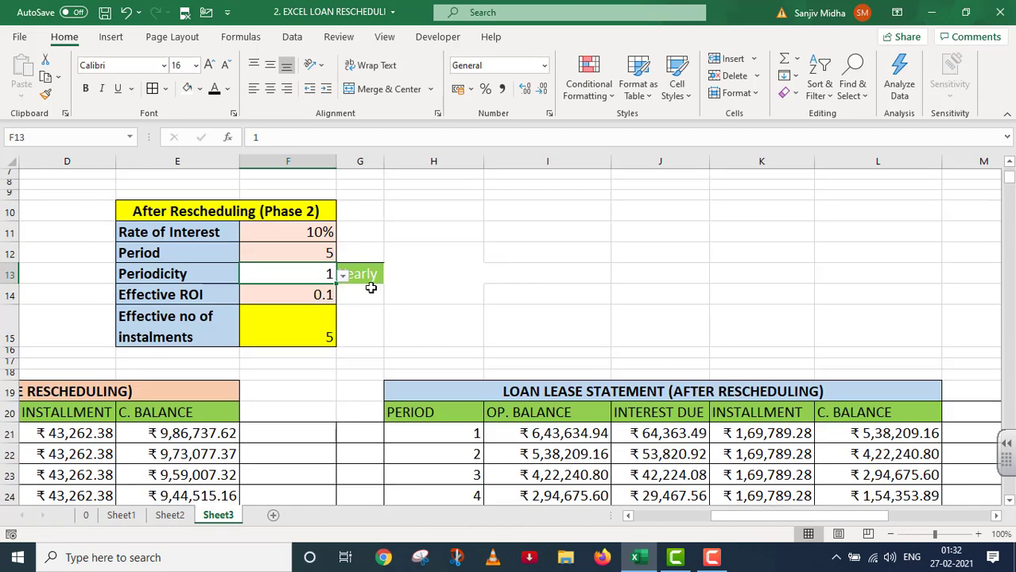
left_click(342, 275)
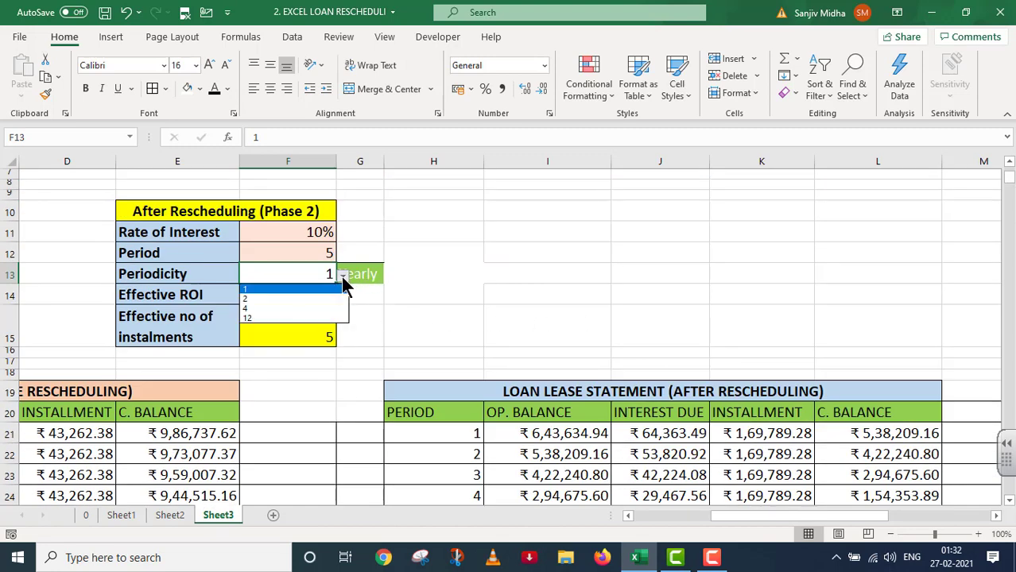
left_click(312, 310)
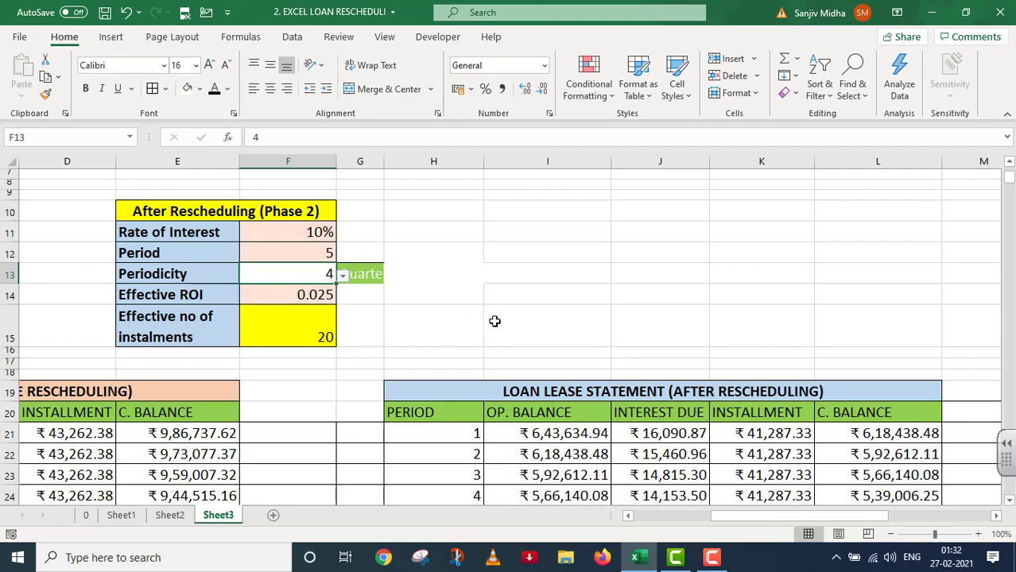
- Review the quarterly after-rescheduling statement down to its TOTAL row and compare the Phase 1 and Phase 2 loan inputs
scroll(494, 322, "down", 10)
scroll(494, 320, "up", 2)
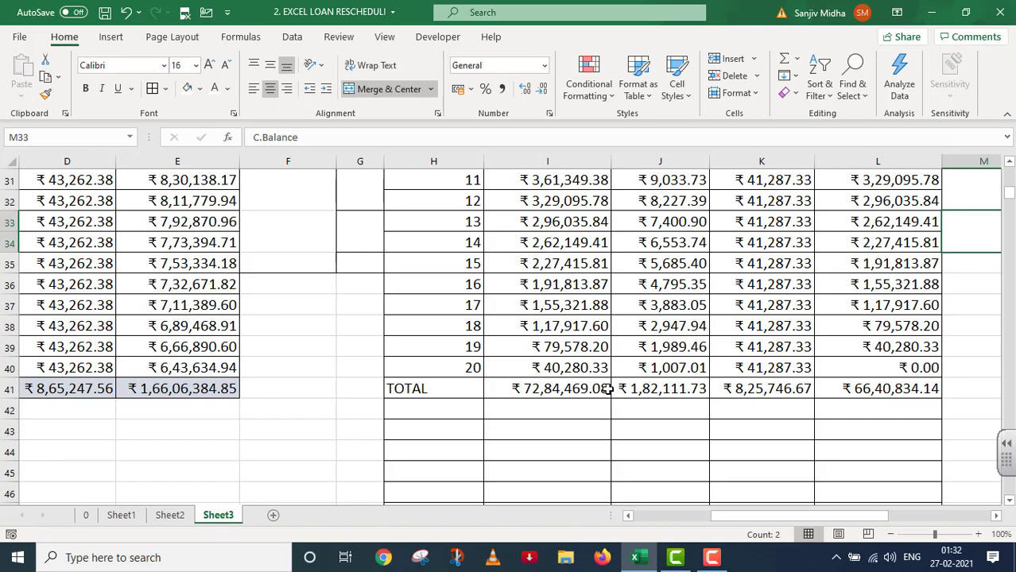
scroll(607, 388, "up", 7)
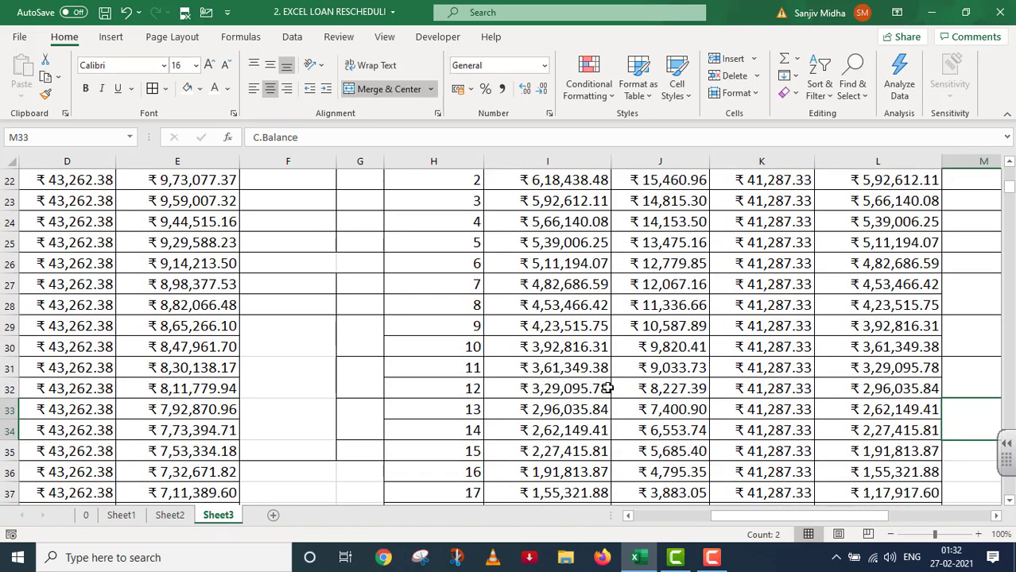
scroll(607, 388, "up", 2)
left_click_drag(793, 510, 696, 519)
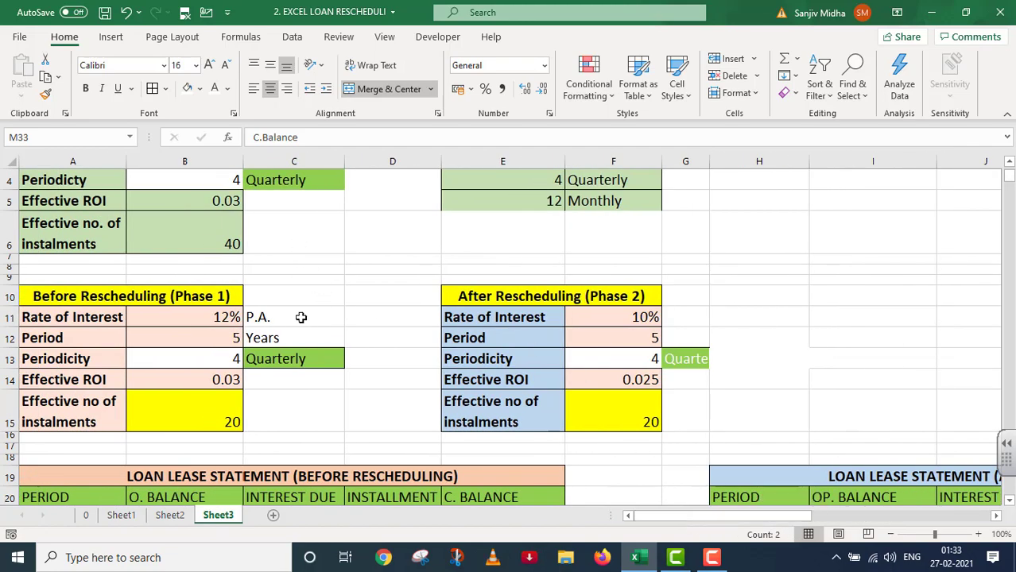
scroll(547, 384, "down", 3)
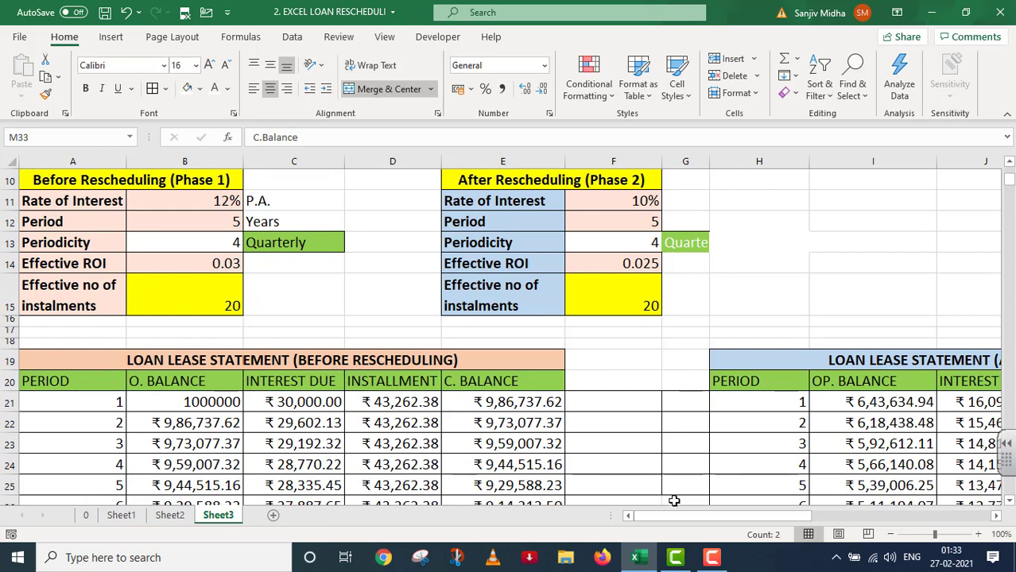
- Reveal the hidden formula notes in columns M:N from row 20 down by setting their font colour to Automatic, and read them
left_click_drag(719, 516, 770, 514)
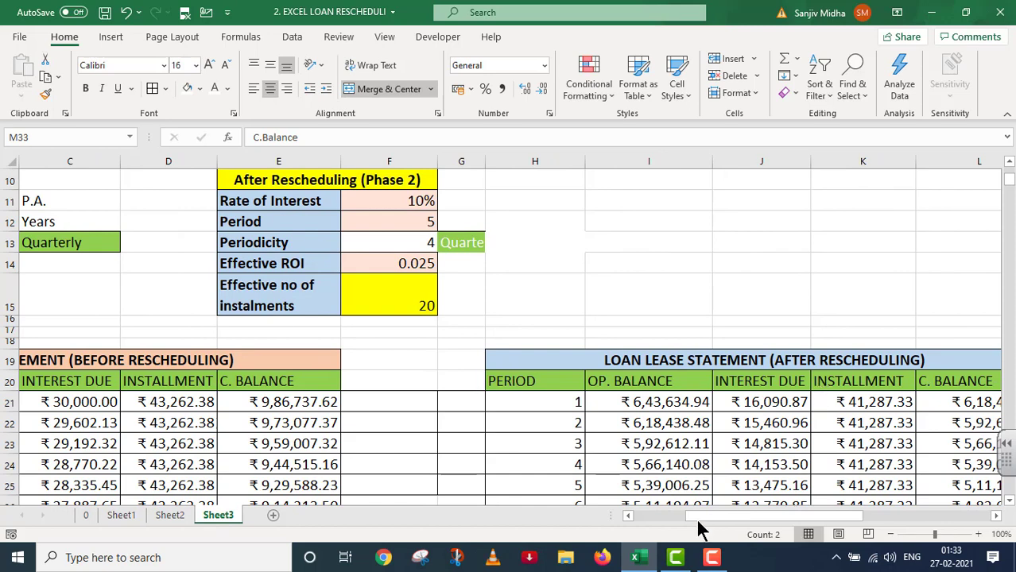
left_click_drag(698, 514, 775, 513)
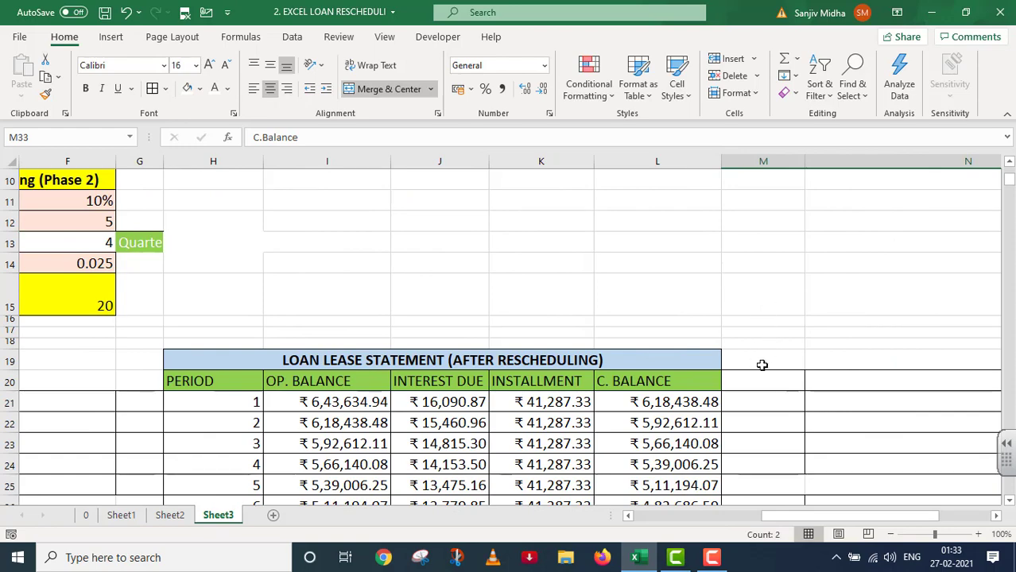
left_click_drag(765, 380, 901, 326)
left_click(226, 89)
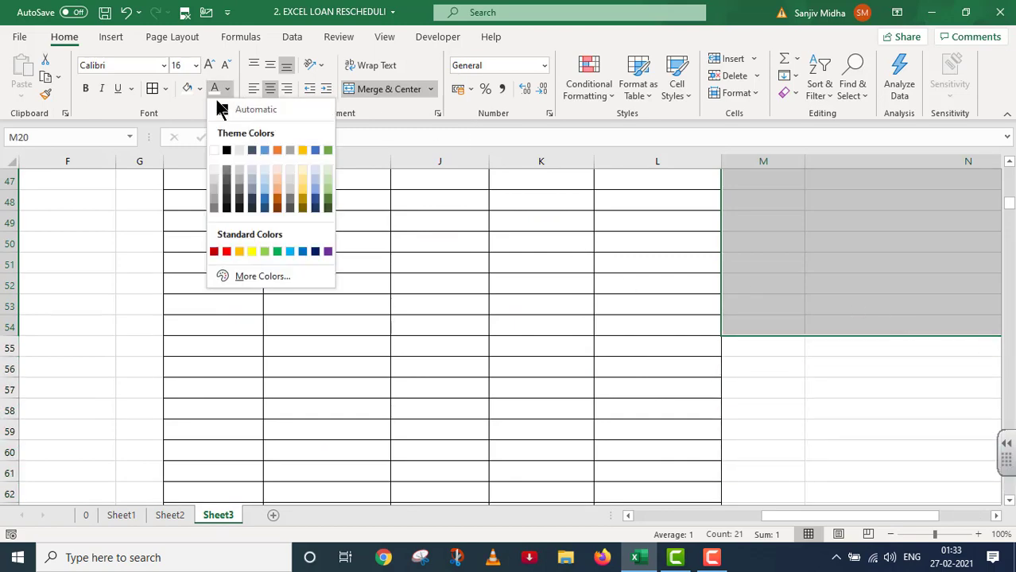
left_click(227, 109)
left_click_drag(827, 518, 878, 512)
scroll(803, 417, "down", 2)
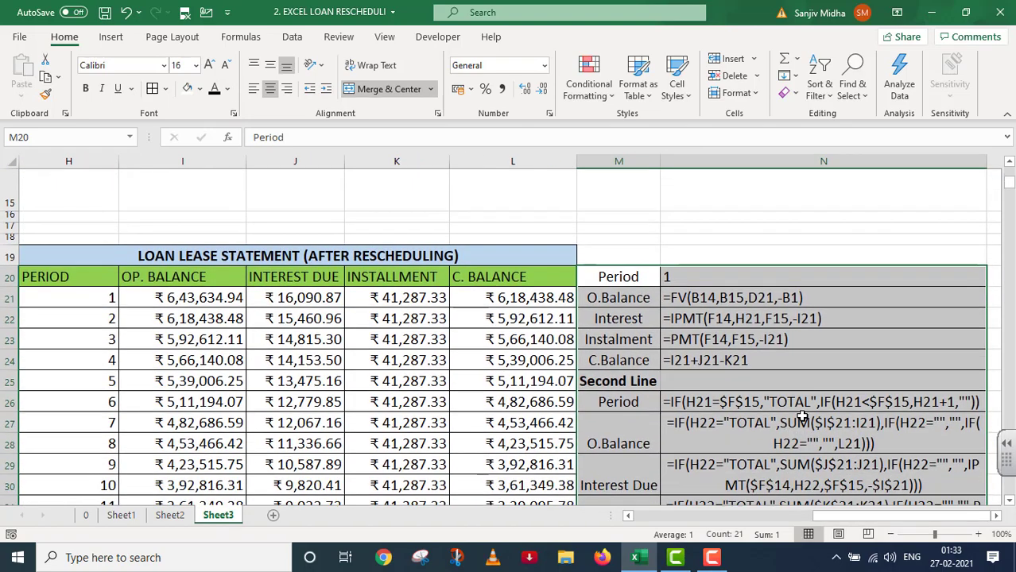
scroll(802, 417, "down", 1)
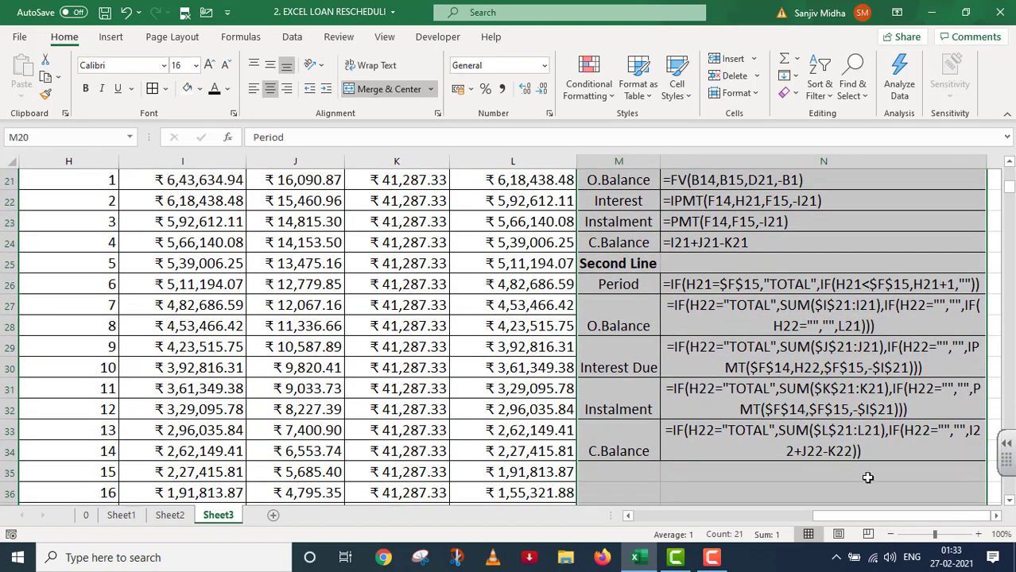
left_click(826, 514)
left_click(714, 475)
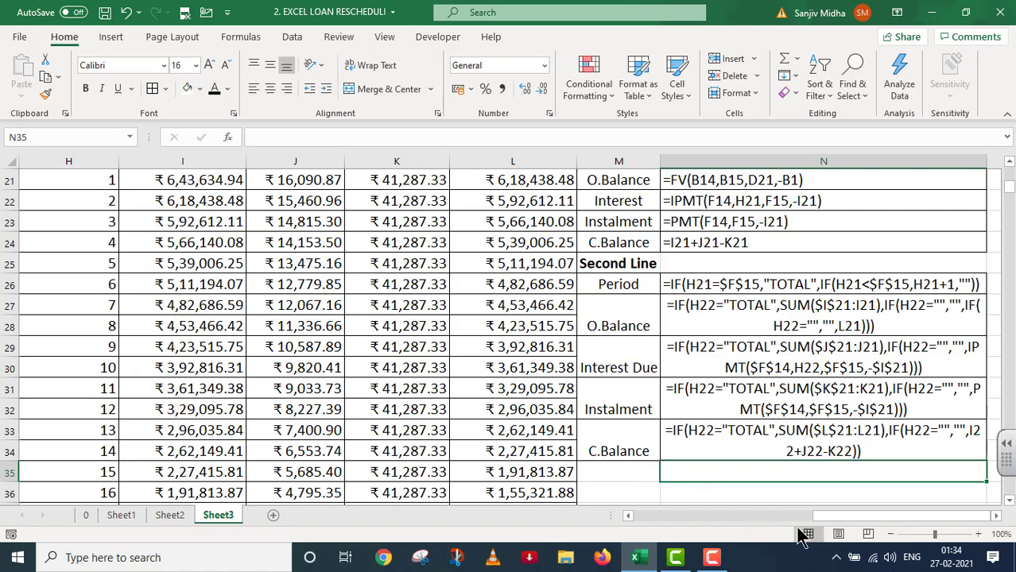
- Make the hidden formula notes in F21:G35 readable with a black font colour and widen column G to show more of the formulas
left_click(891, 535)
left_click(891, 535)
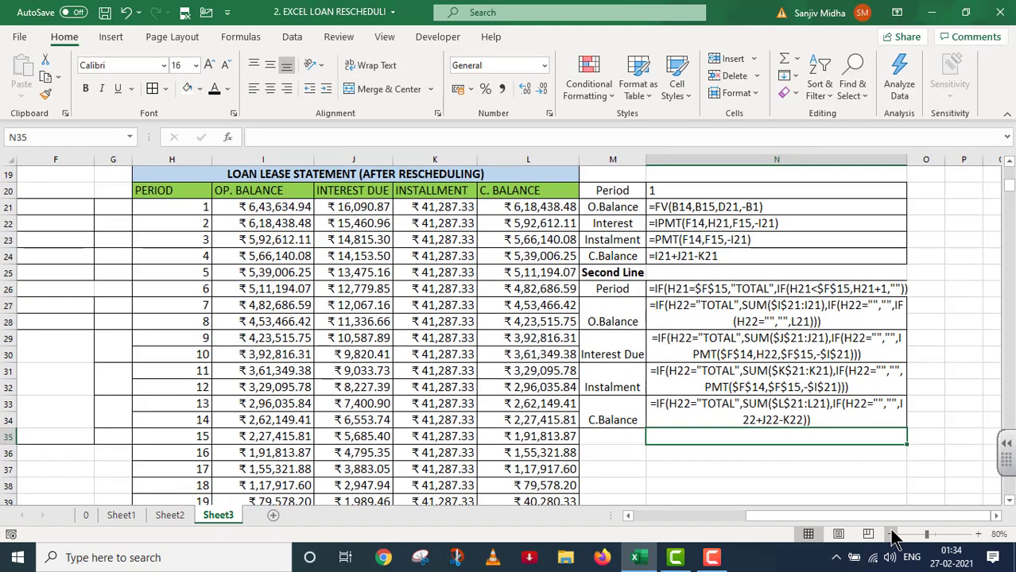
left_click(891, 535)
left_click(891, 535)
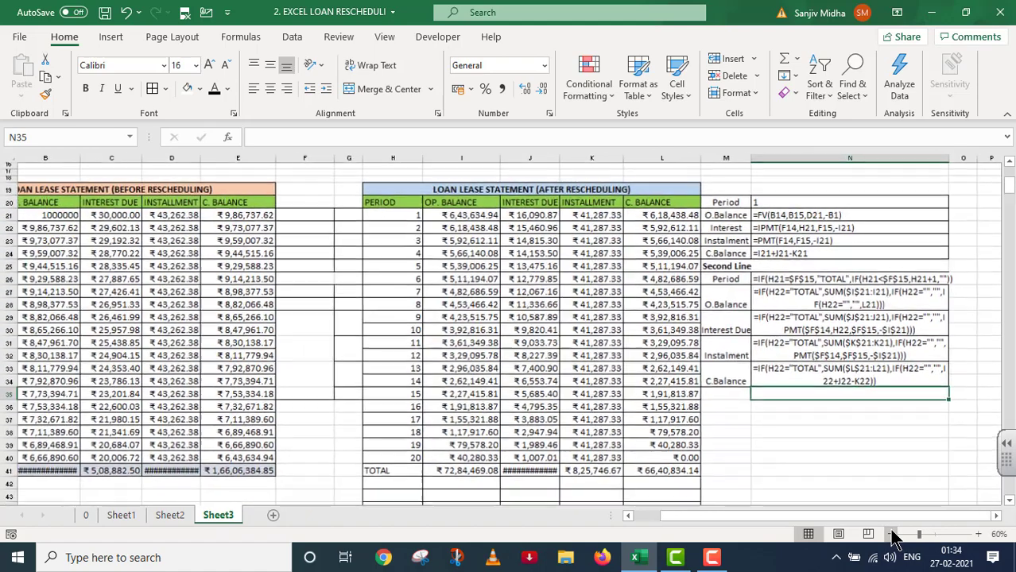
left_click_drag(828, 511, 817, 511)
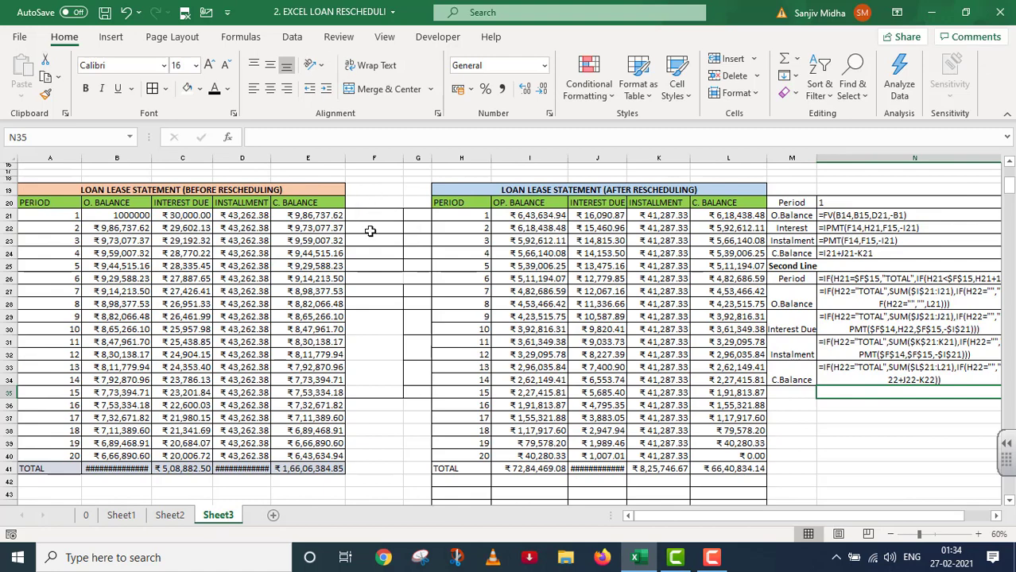
left_click_drag(365, 214, 423, 391)
left_click(214, 88)
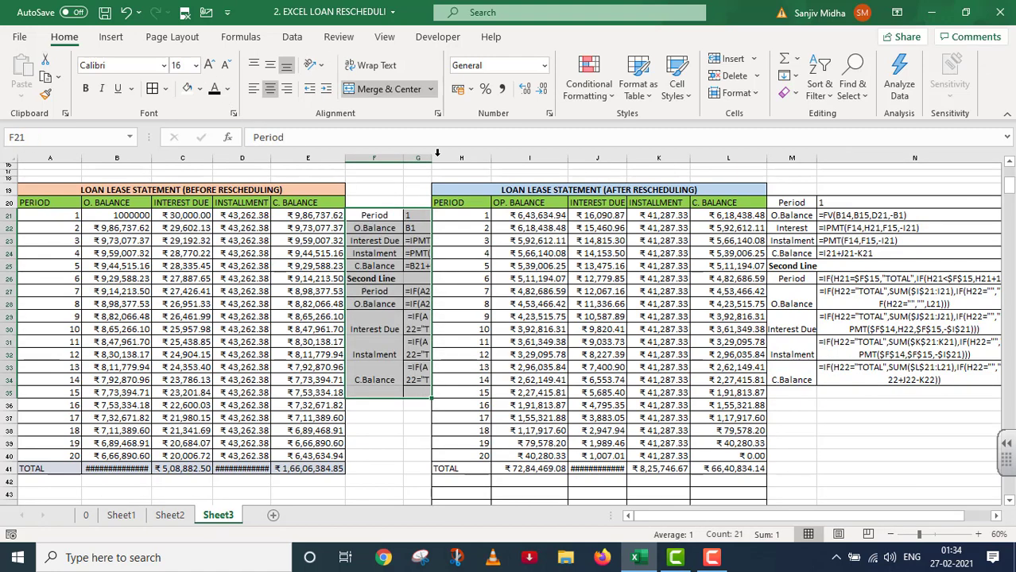
left_click_drag(430, 158, 545, 184)
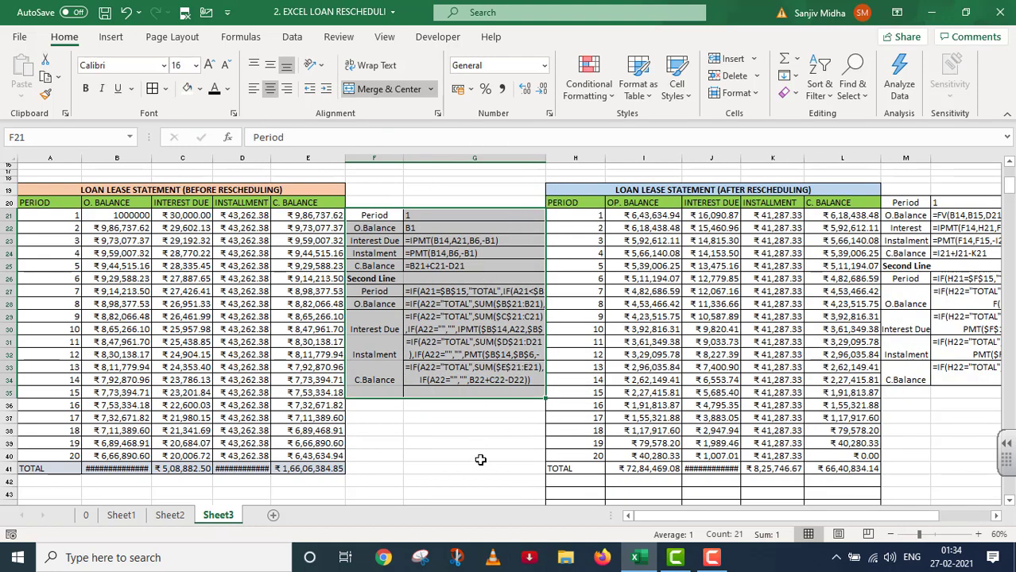
- Widen columns B to E and column J so the TOTAL row amounts of both statements fit in their cells
left_click(653, 519)
left_click_drag(651, 515, 685, 518)
left_click(891, 534)
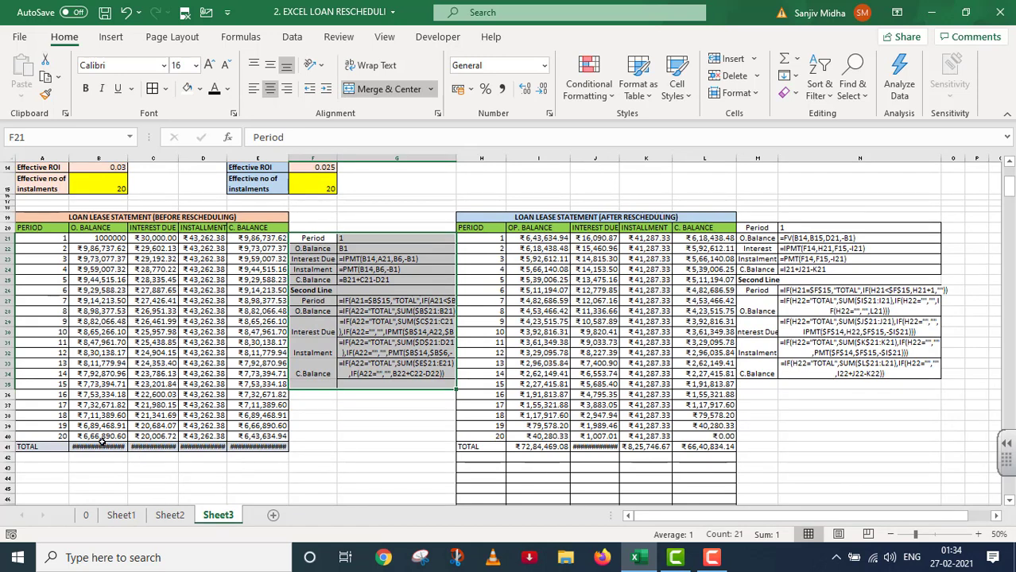
left_click_drag(132, 160, 329, 160)
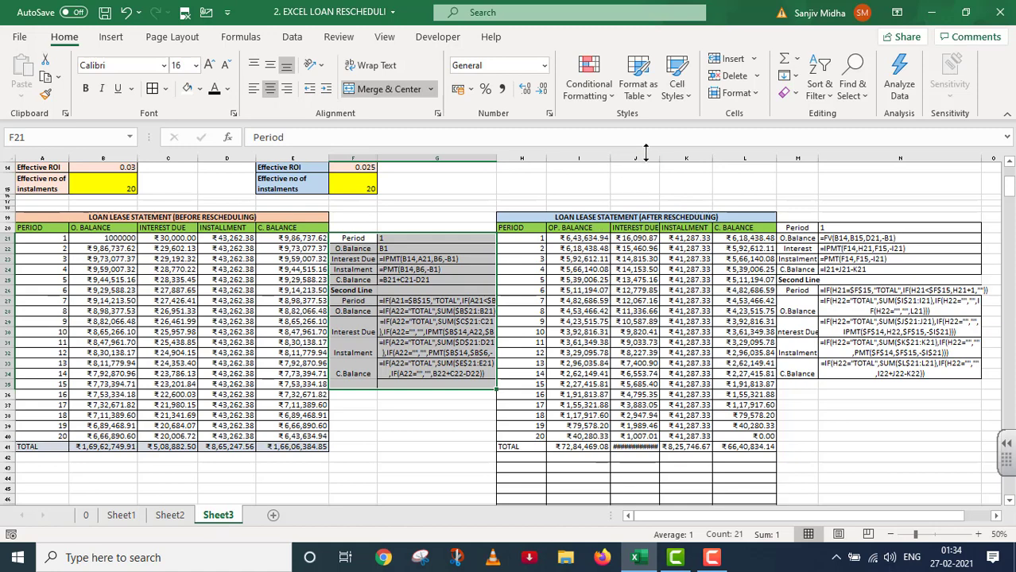
left_click_drag(660, 157, 666, 157)
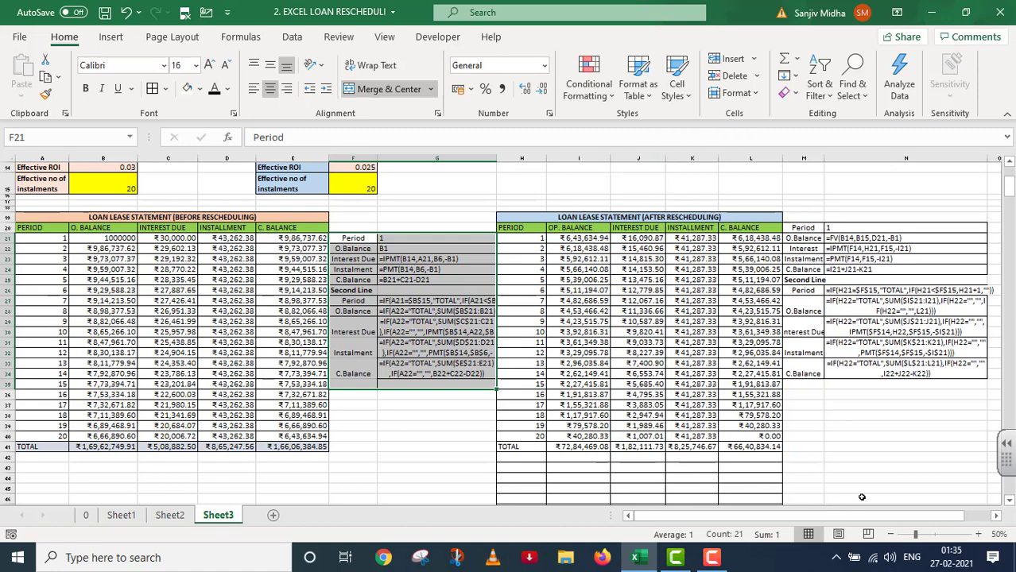
left_click(393, 468)
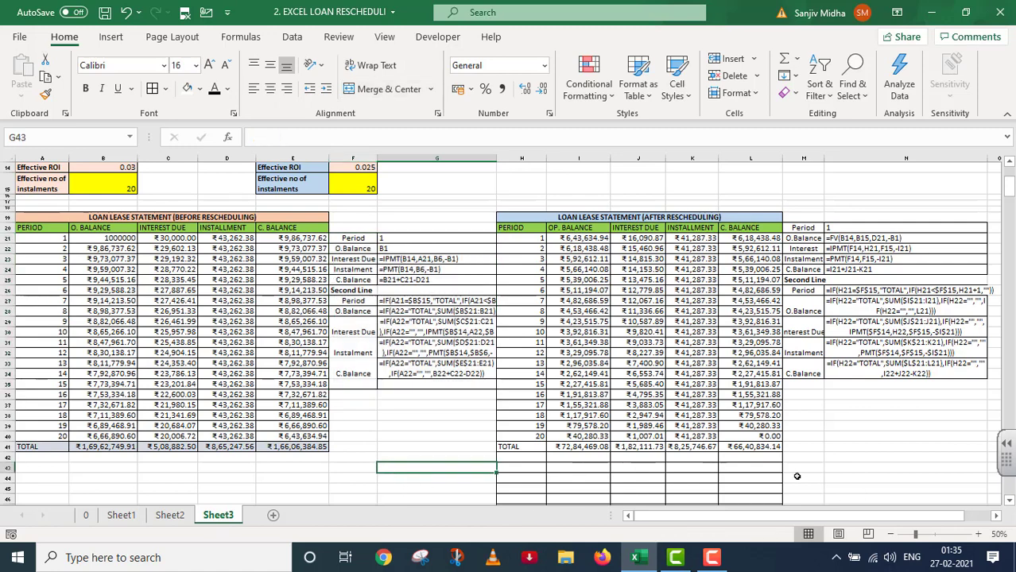